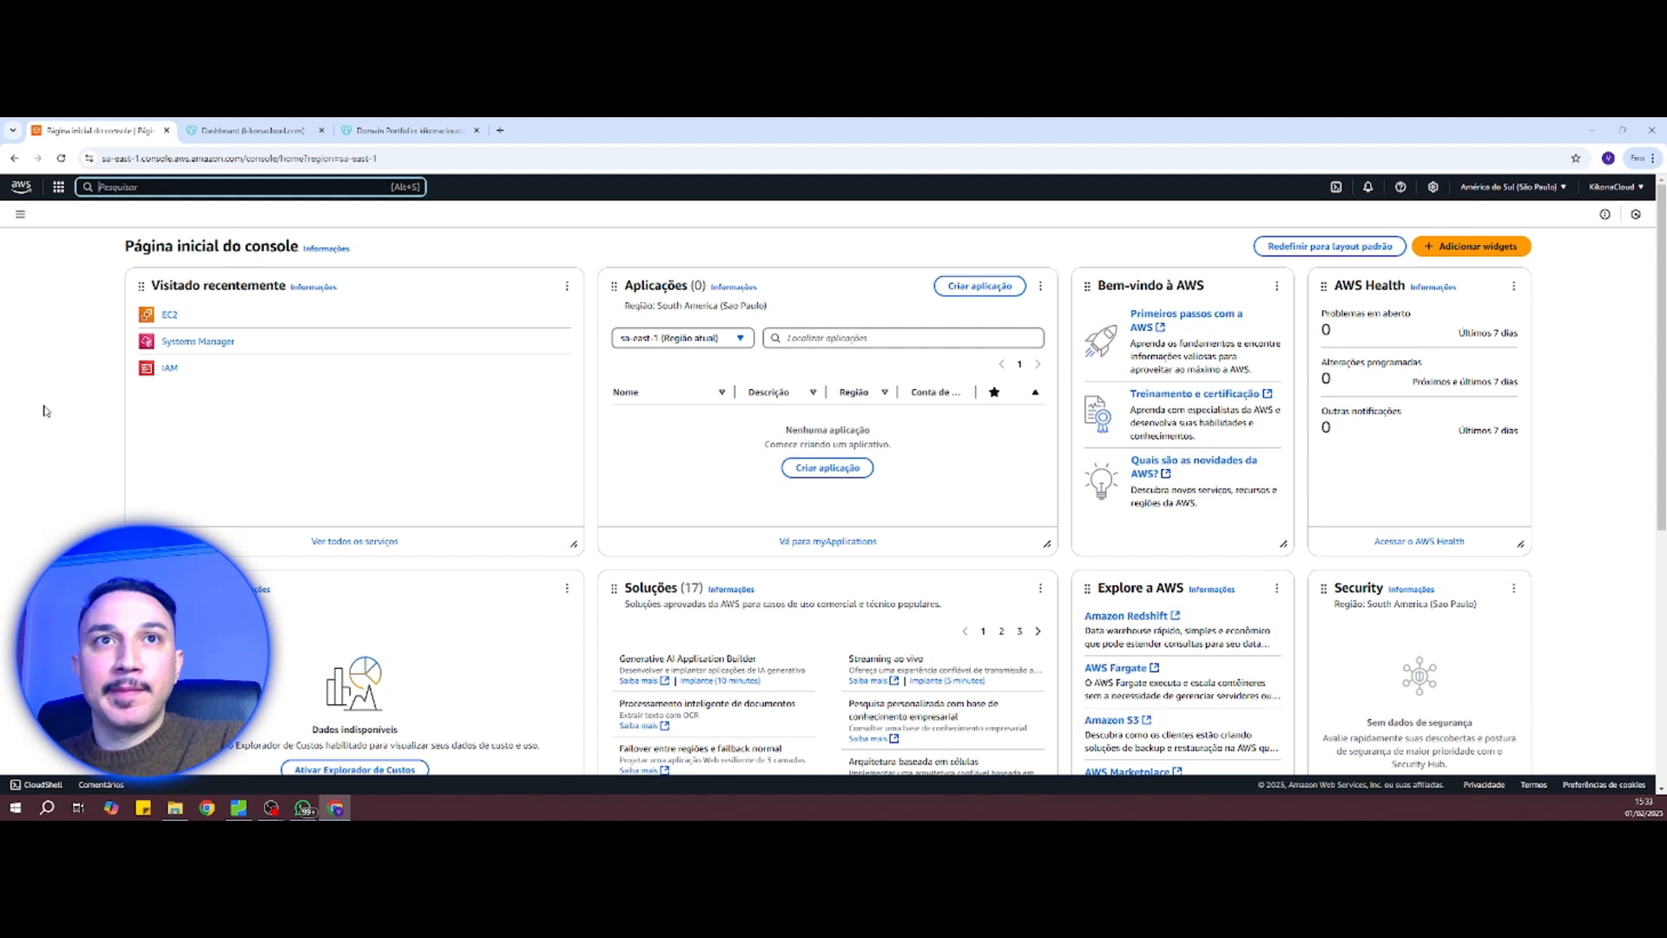
# Step: Find the Route 53 service in the AWS console, open it and dismiss the translation offer
pyautogui.hotkey('alt', 's')
pyautogui.write('route')
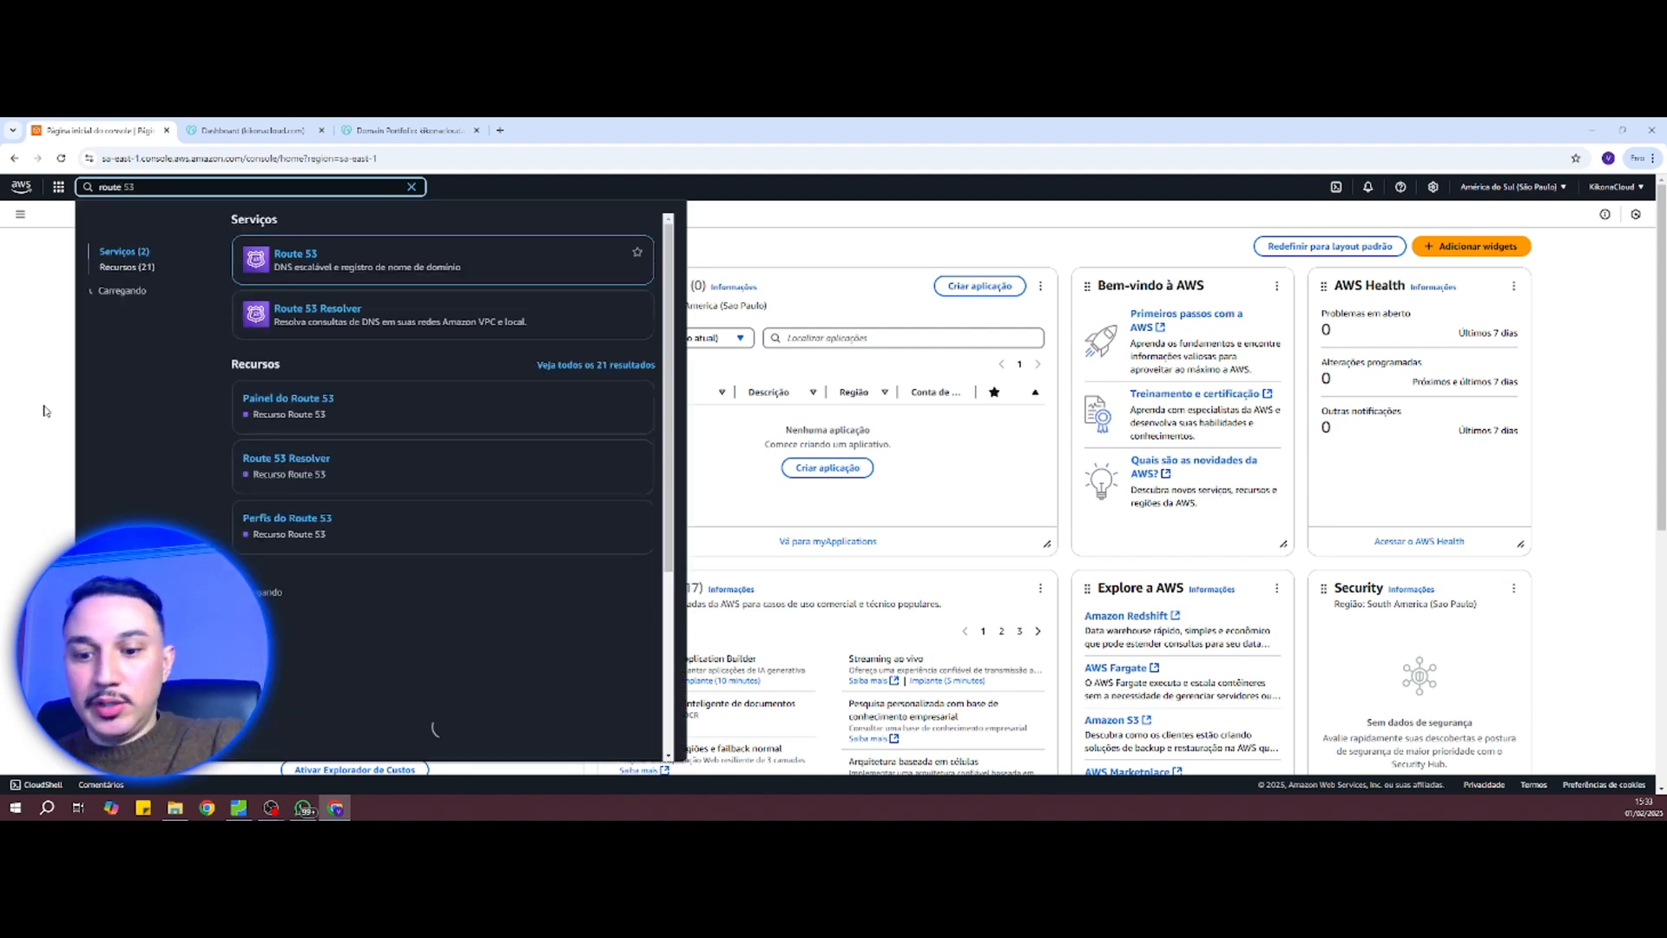
pyautogui.write('53')
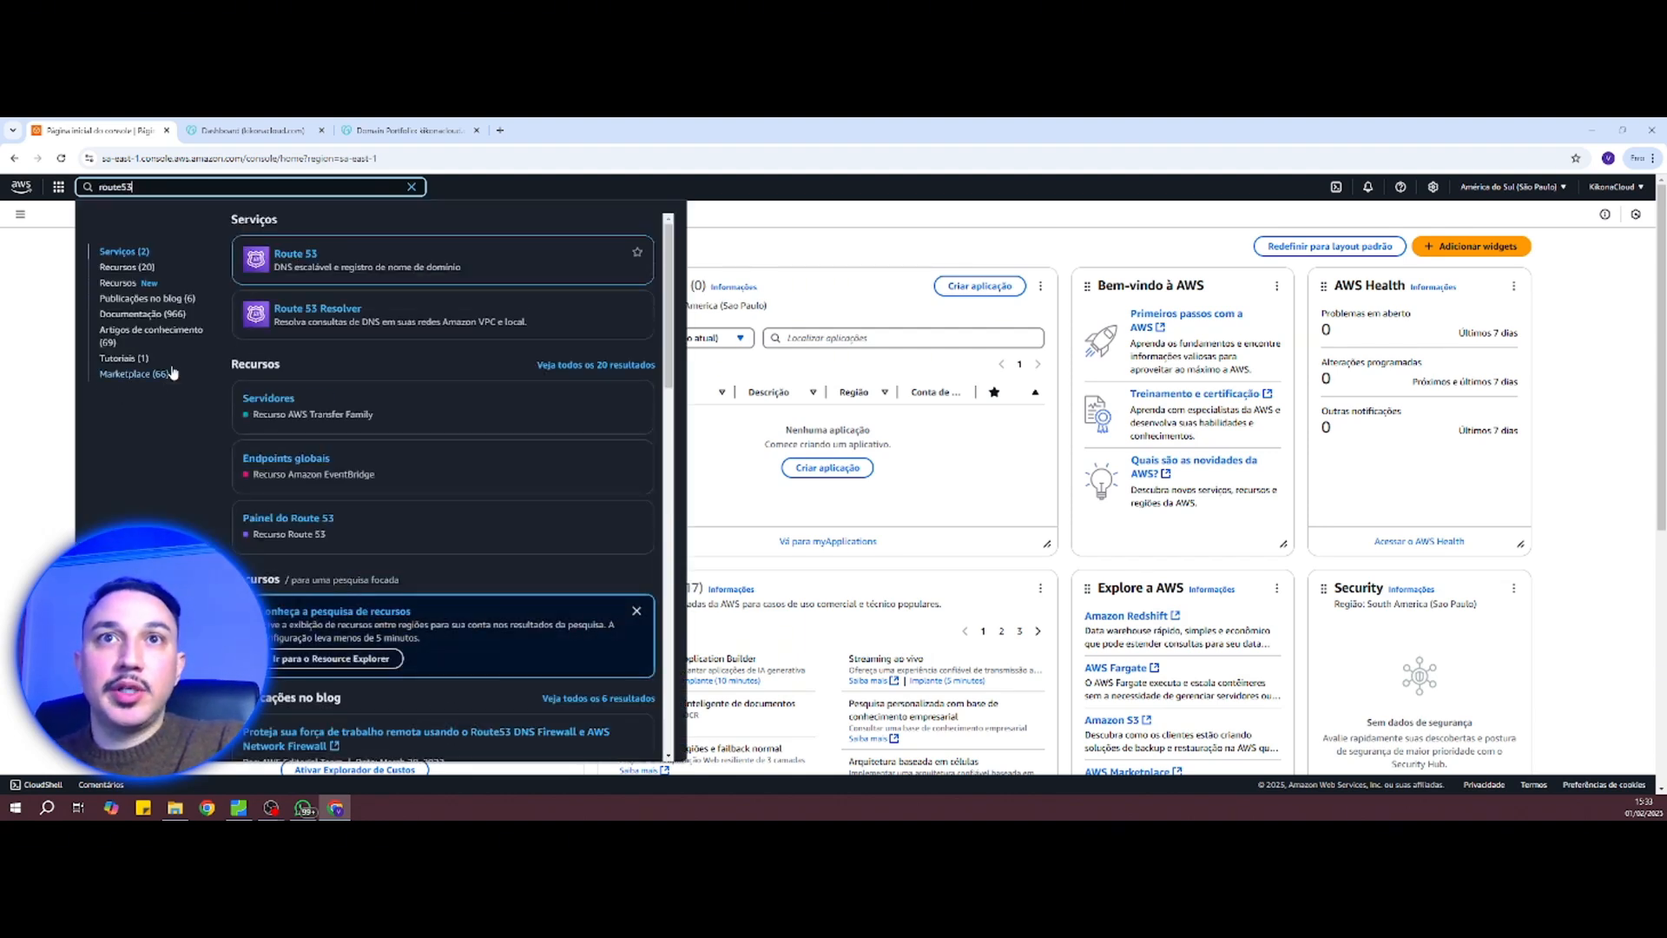
pyautogui.click(293, 257)
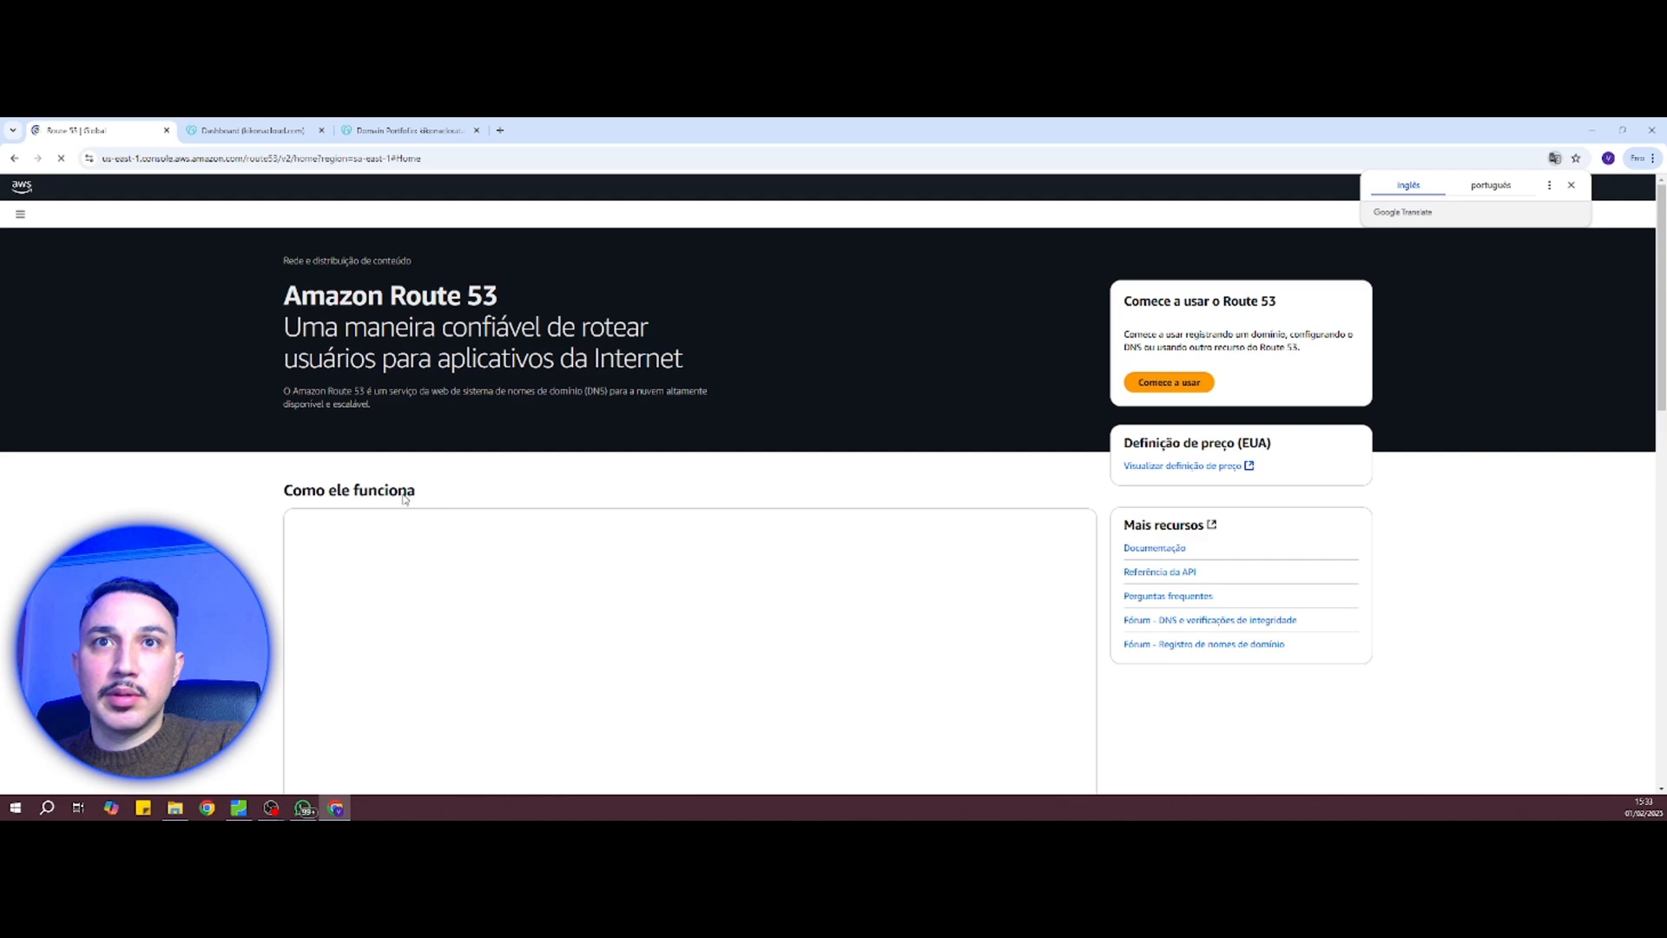
pyautogui.click(1571, 185)
# Step: Start using Route 53 with the Criar zonas hospedadas option as the starting point
pyautogui.click(1169, 382)
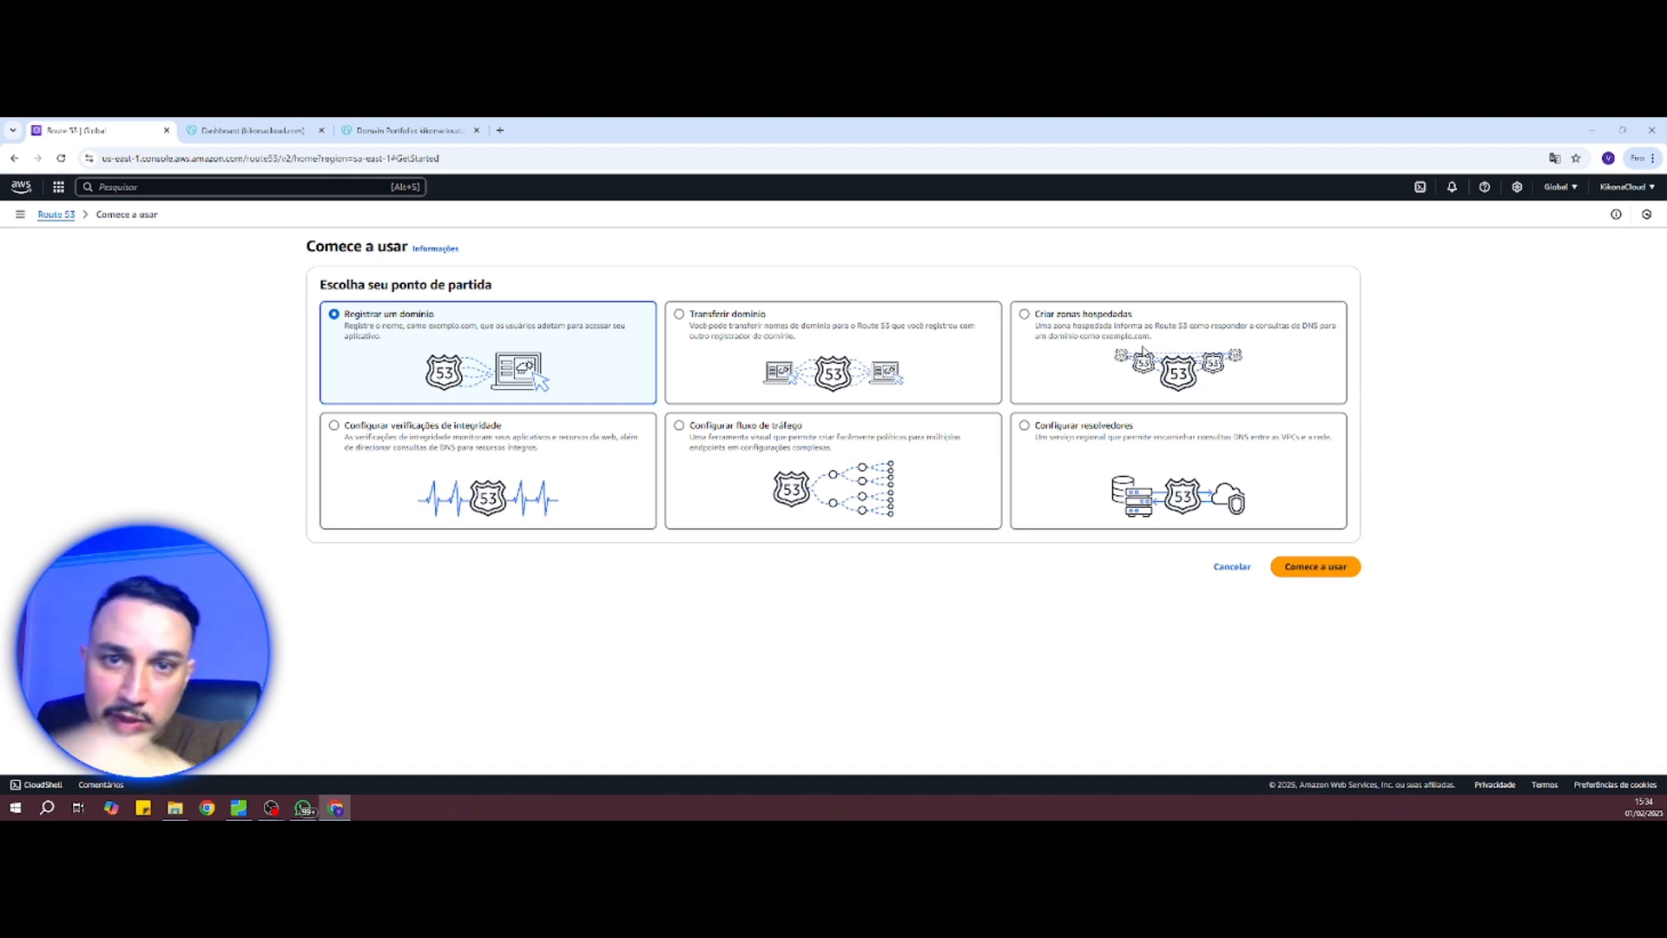
pyautogui.click(1105, 350)
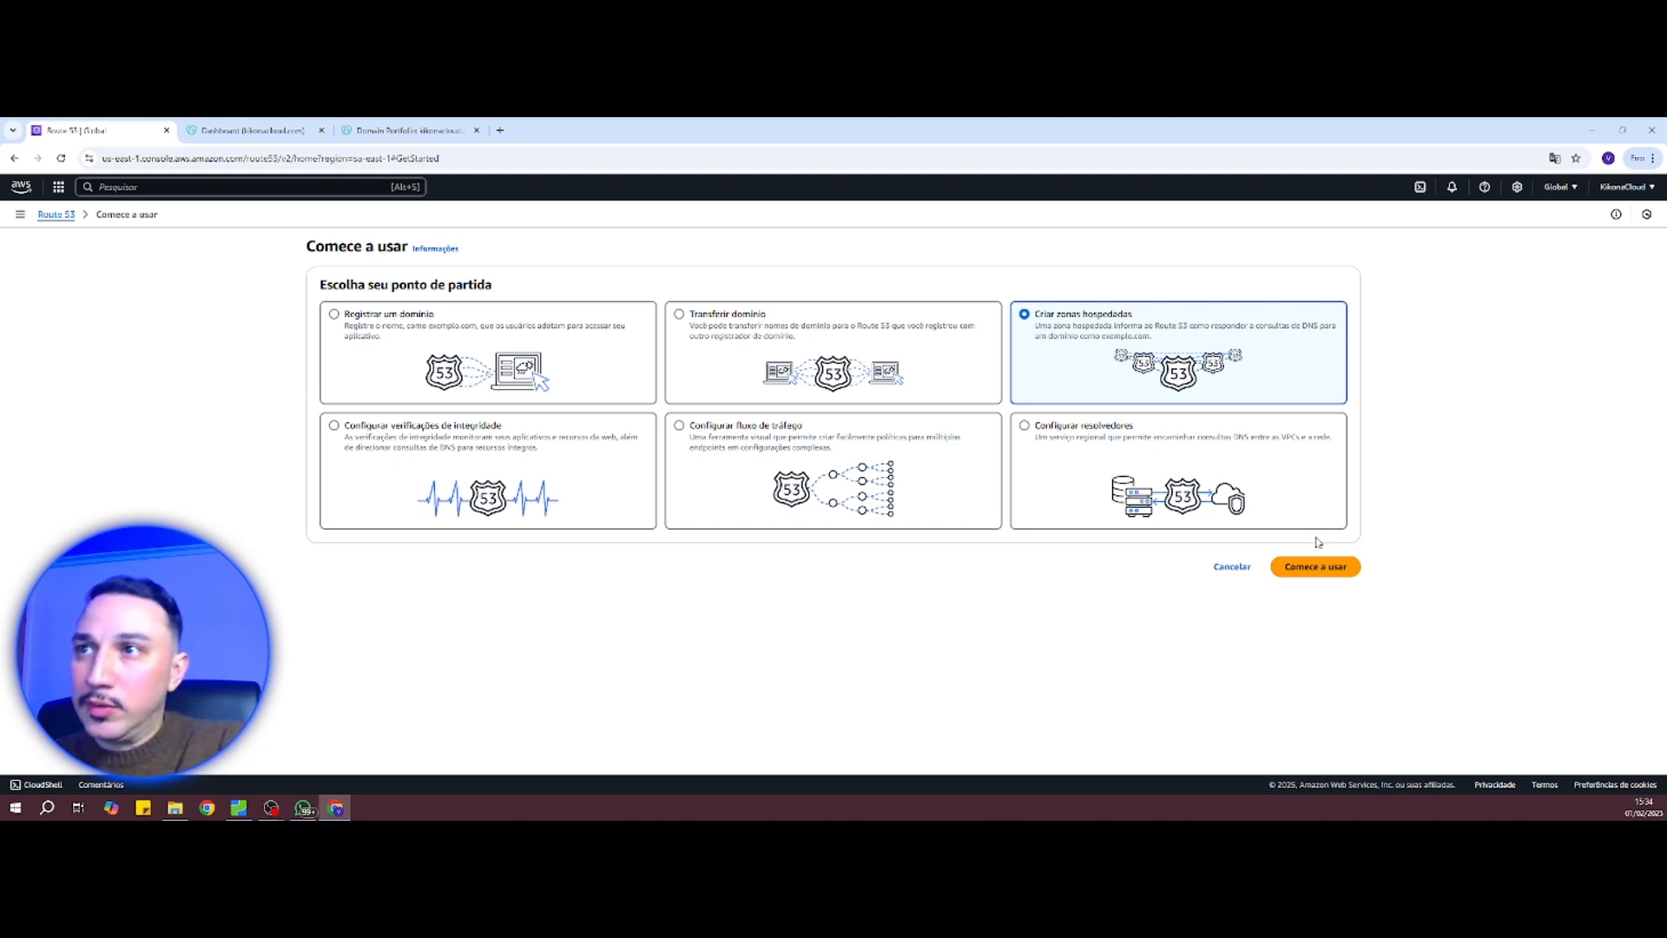
pyautogui.click(1321, 567)
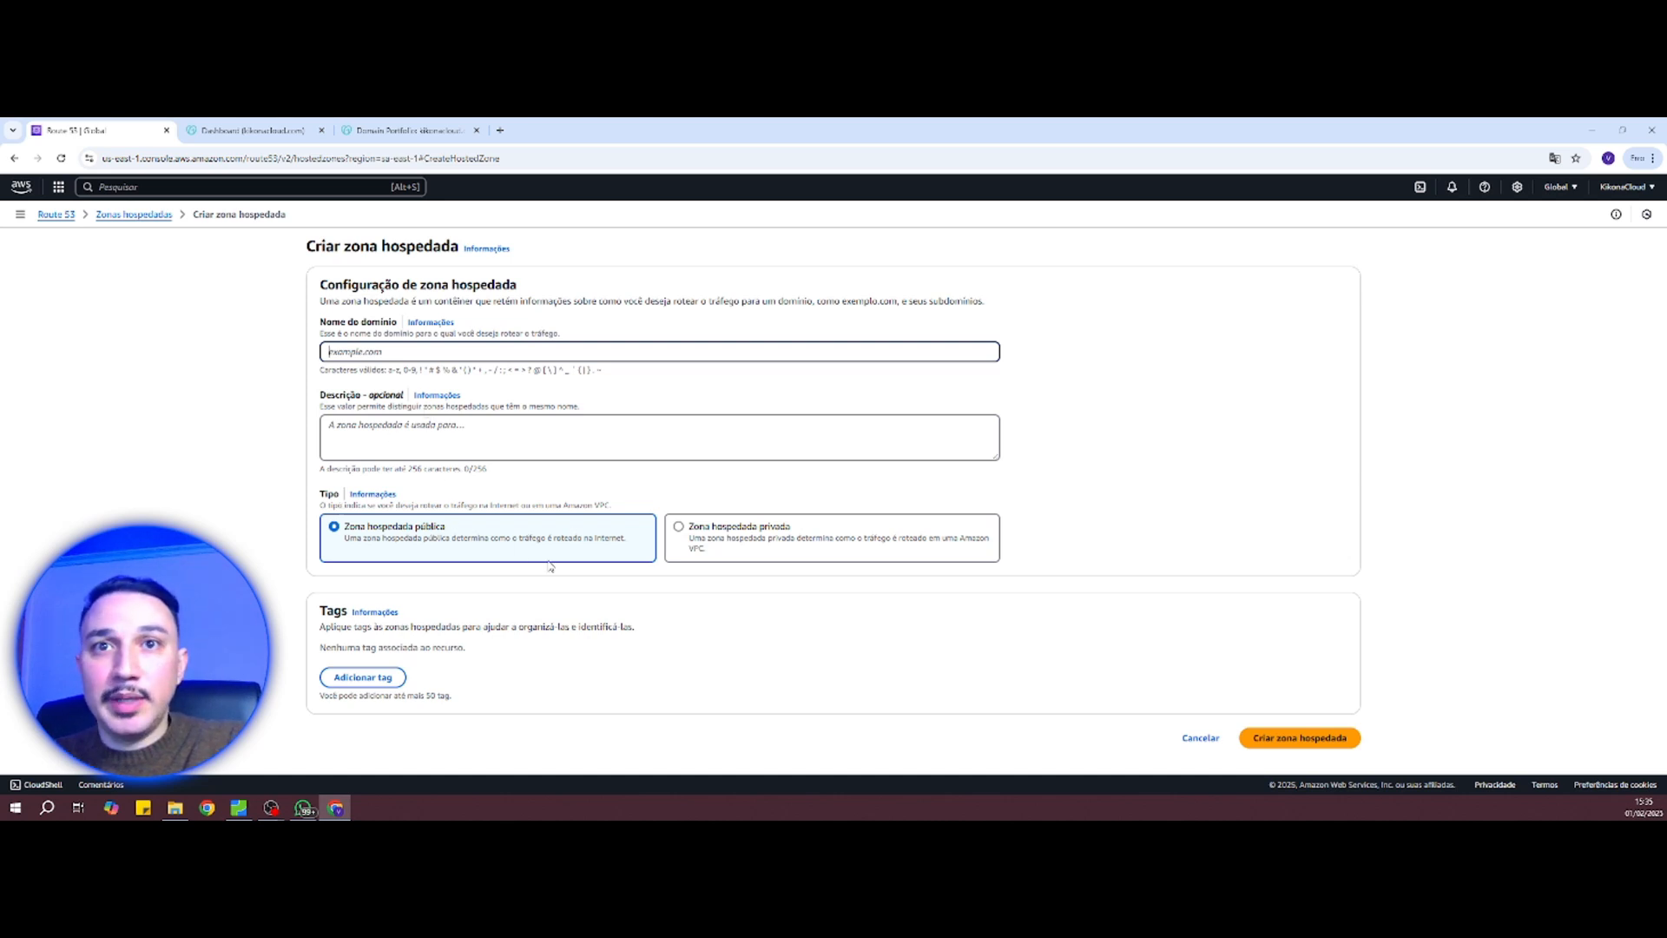
# Step: Set the hosted zone's type to Zona hospedada privada and its domain name to kikonacloud.com
pyautogui.click(726, 535)
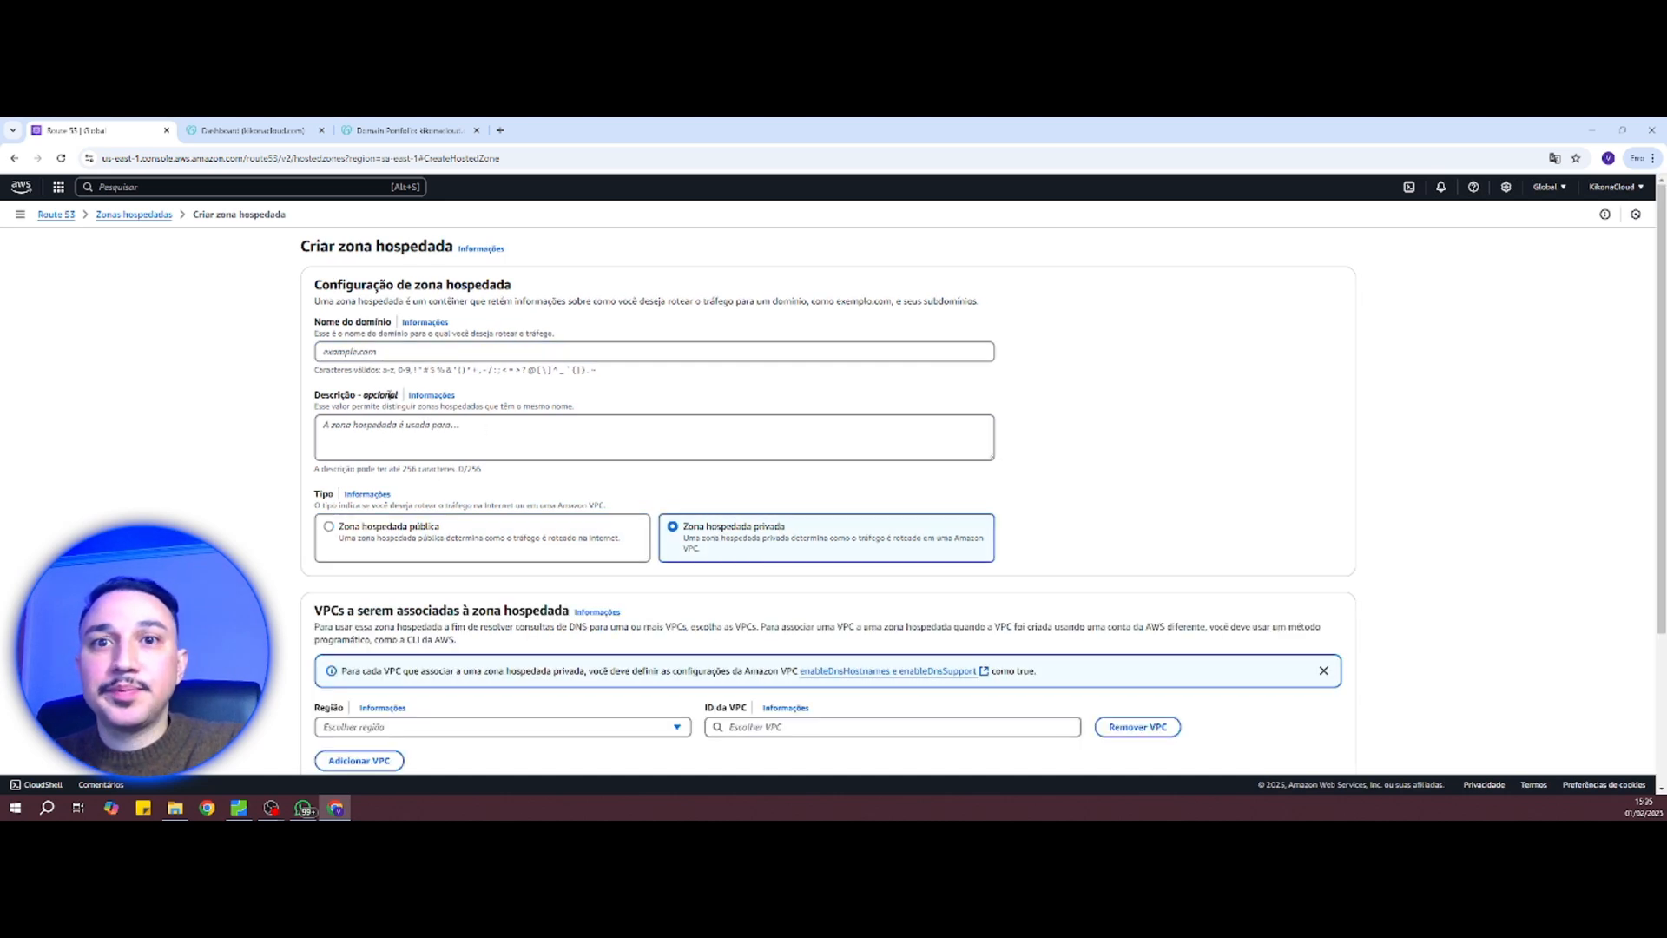
pyautogui.click(396, 352)
pyautogui.write('k')
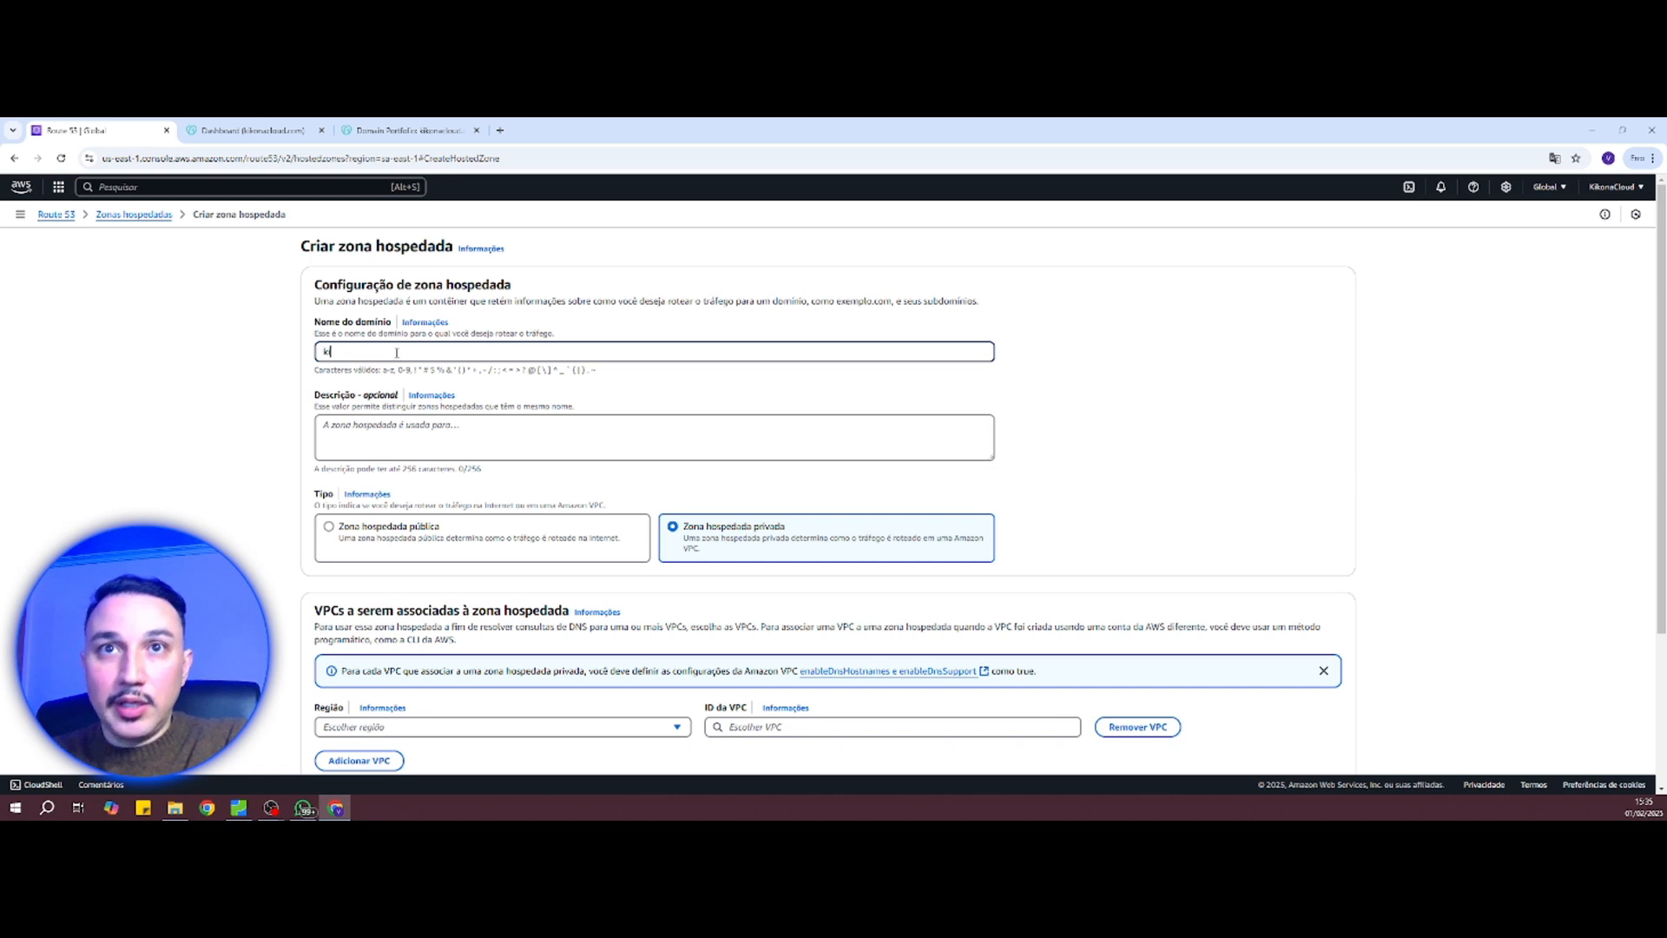
pyautogui.write('ikonacloud.com')
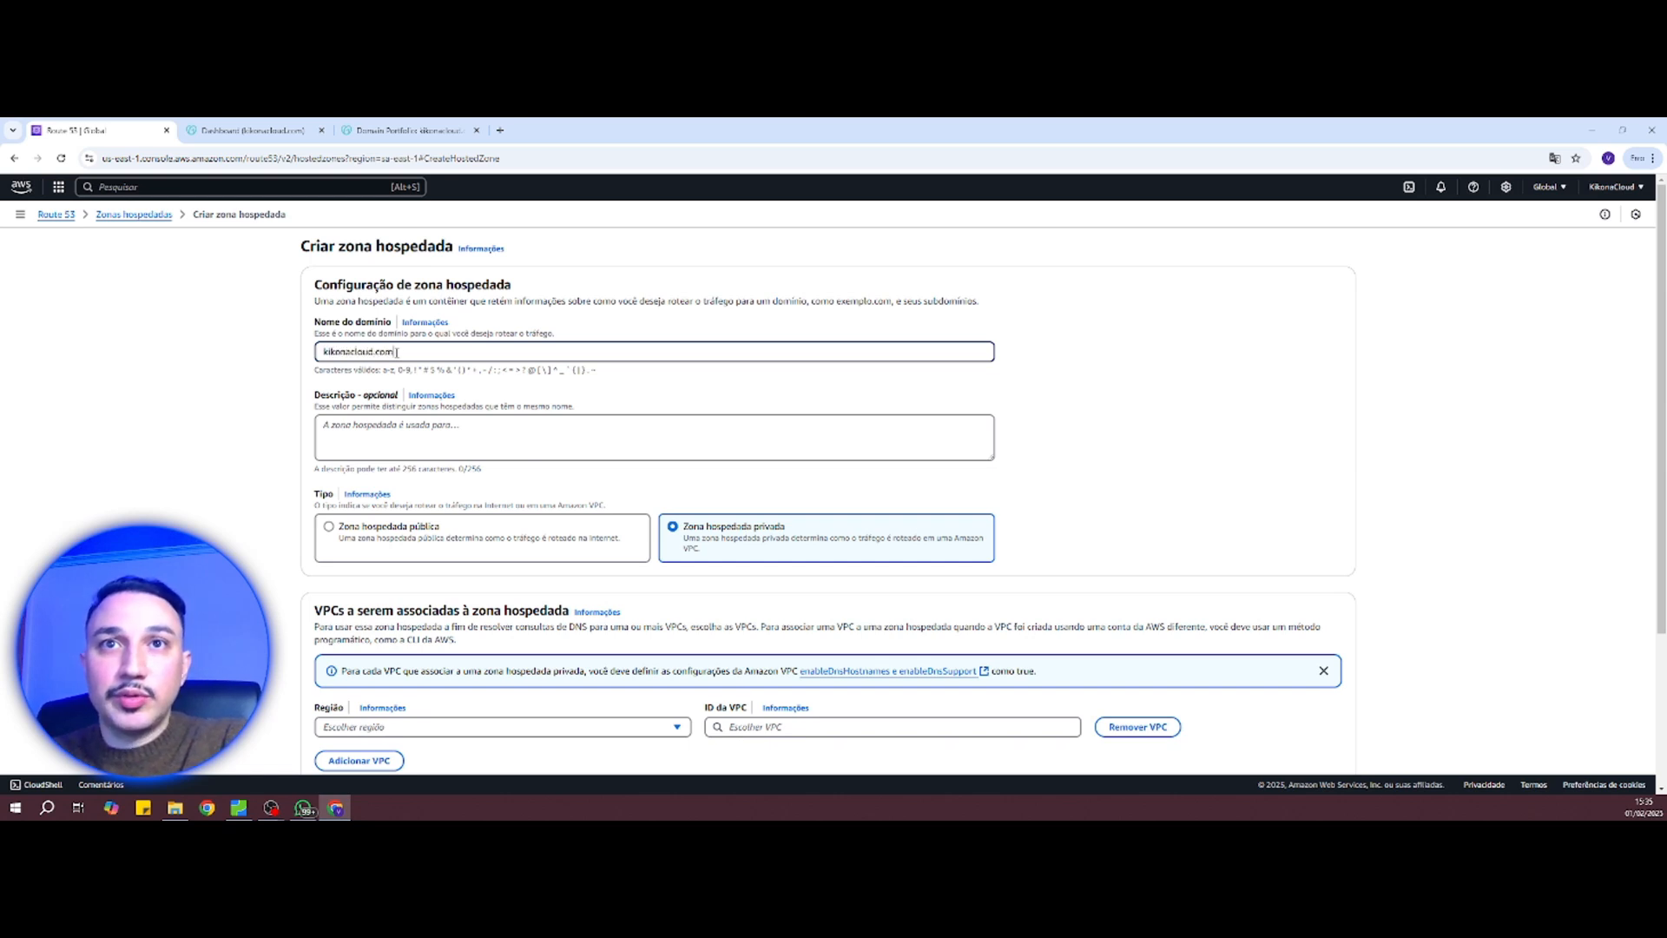
pyautogui.press('Tab')
pyautogui.press('Tab')
pyautogui.press('Tab')
pyautogui.press('capslock')
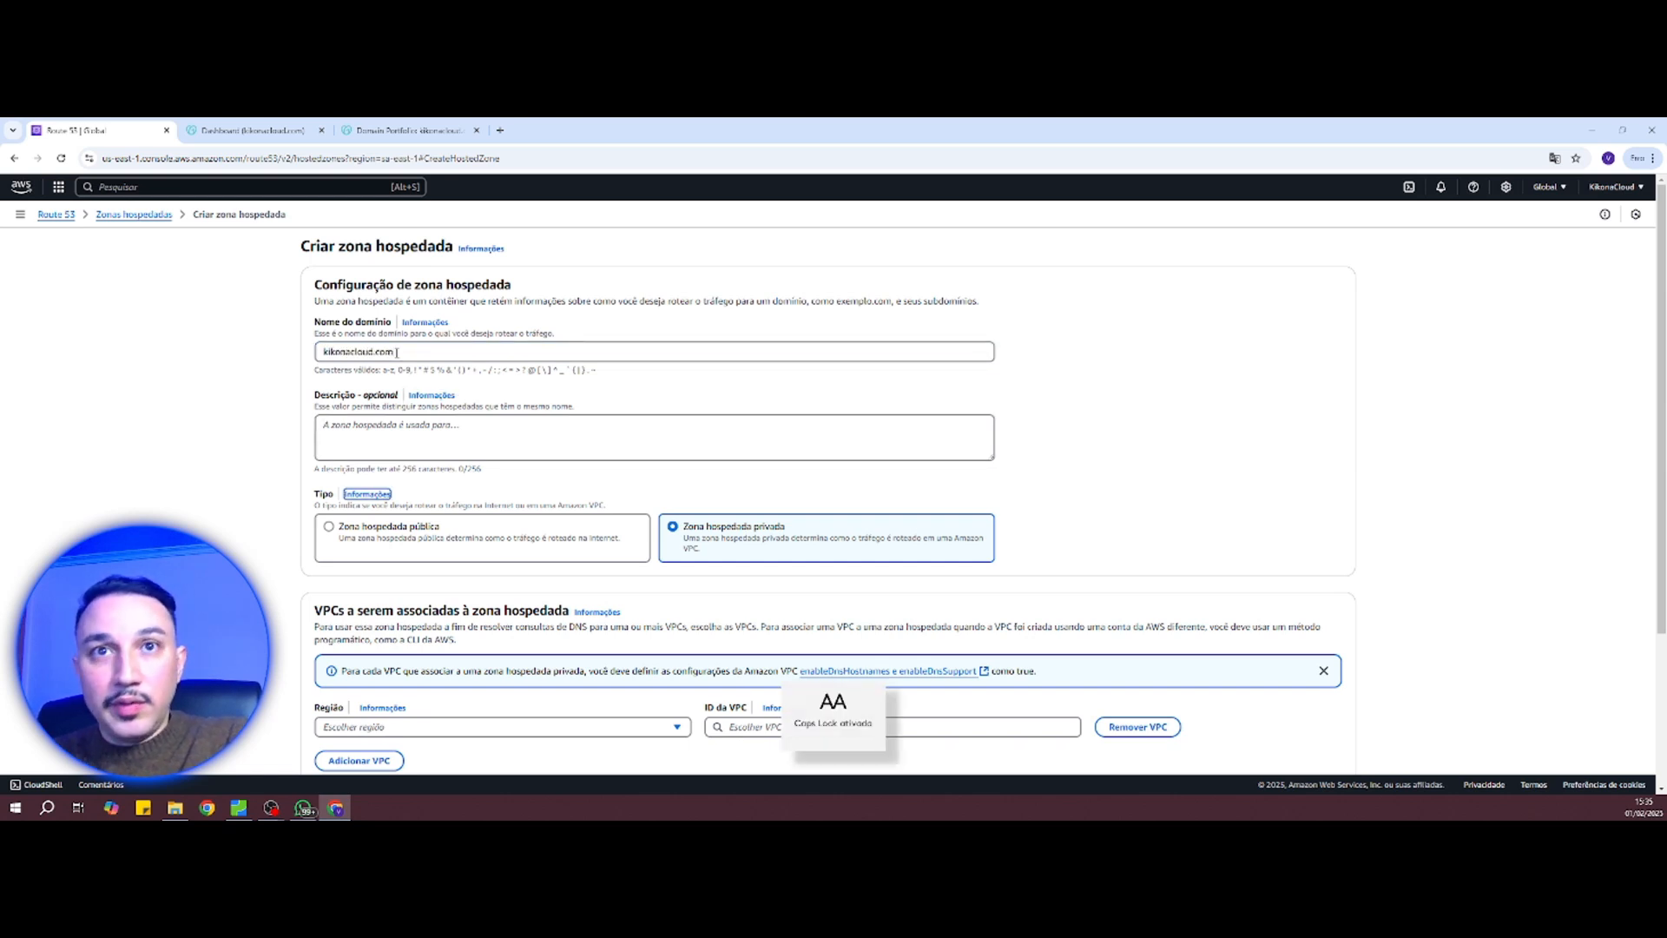
# Step: Enter "Zona privada para comunicação entre minhas ec2." as the hosted zone's description
pyautogui.click(371, 427)
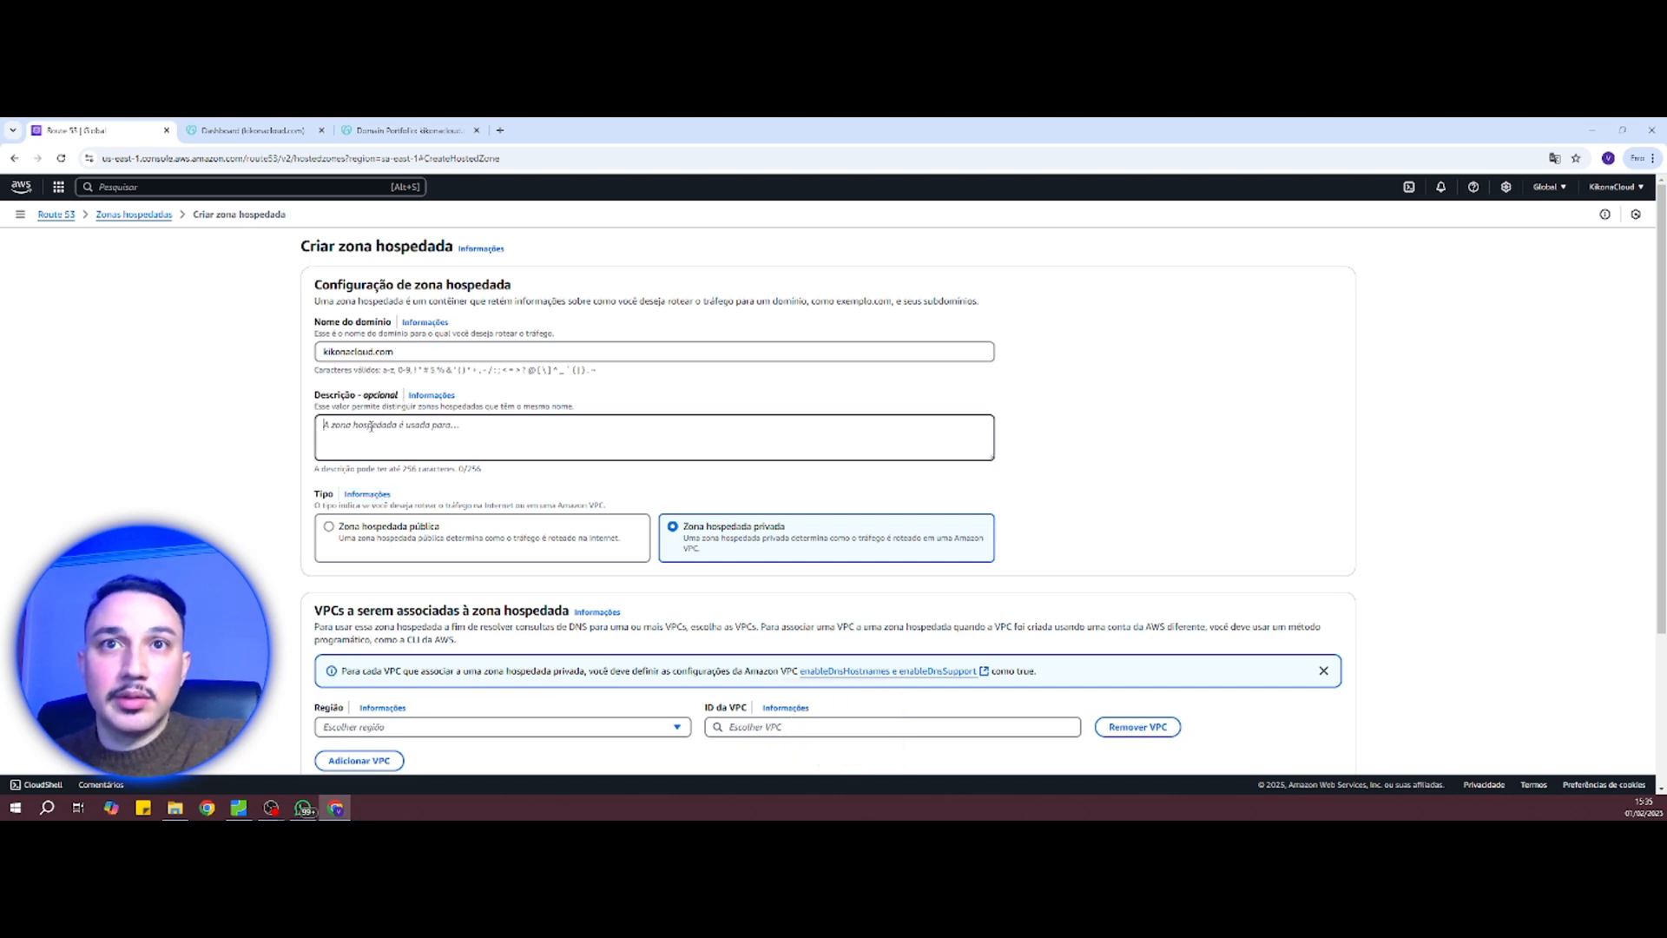
pyautogui.press('capslock')
pyautogui.write('z')
pyautogui.press('capslock')
pyautogui.press('BackSpace')
pyautogui.write('Z')
pyautogui.press('capslock')
pyautogui.write('ona p')
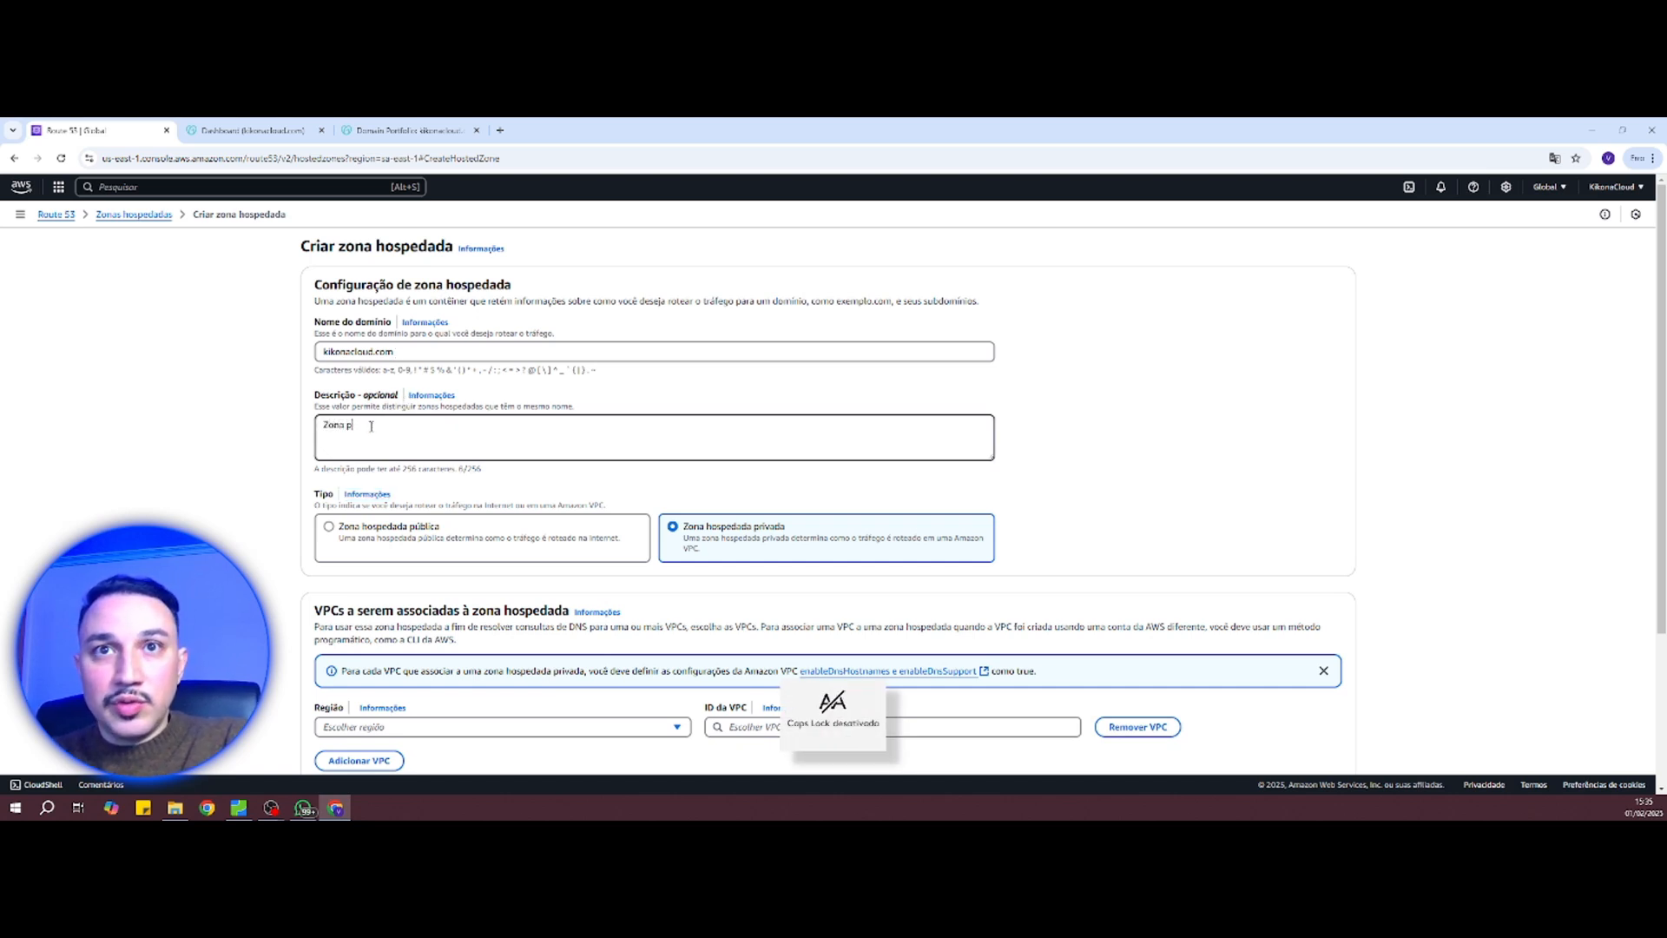
pyautogui.write('rivada')
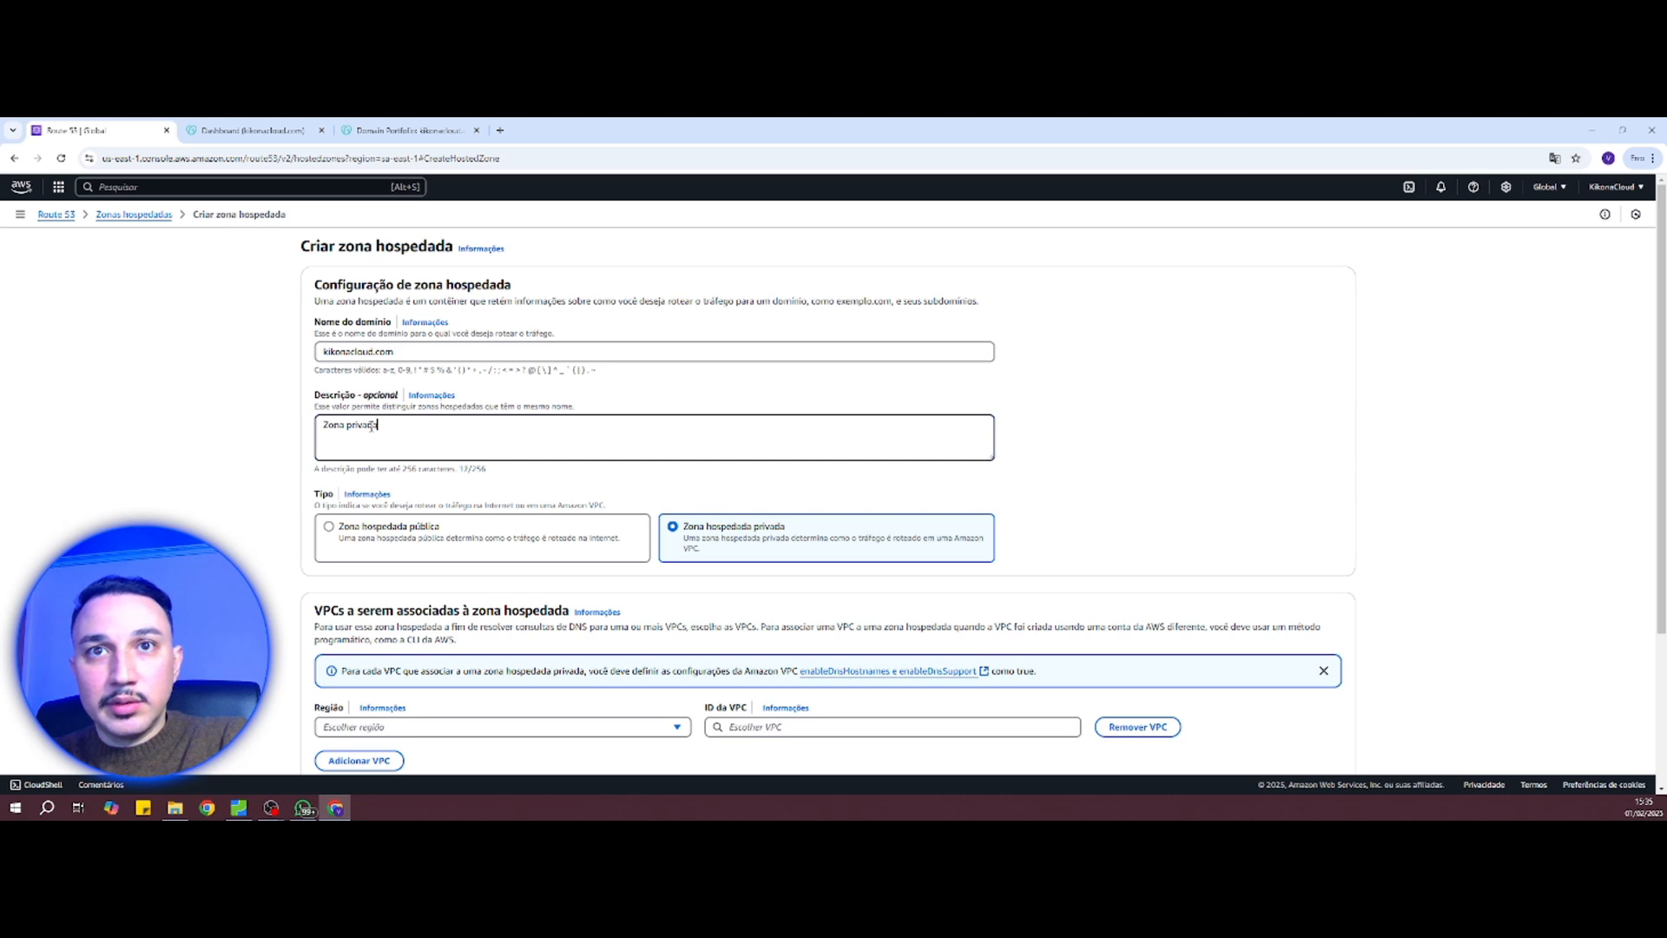
pyautogui.write(' para comunicação')
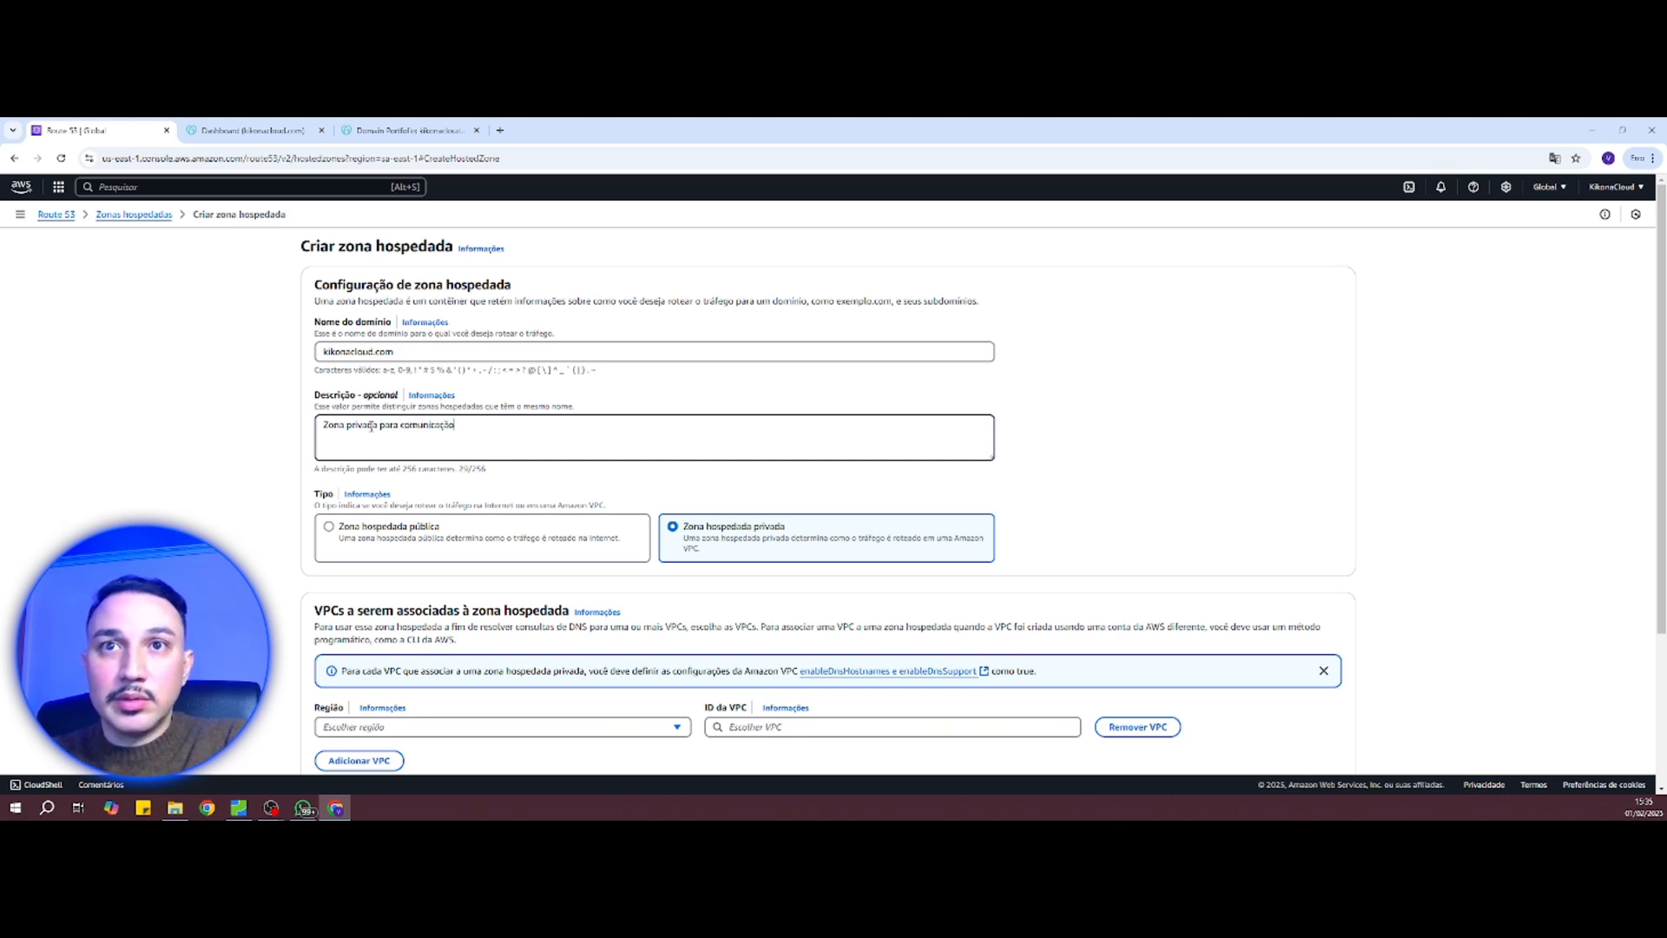
pyautogui.write(' entre minhas ecs')
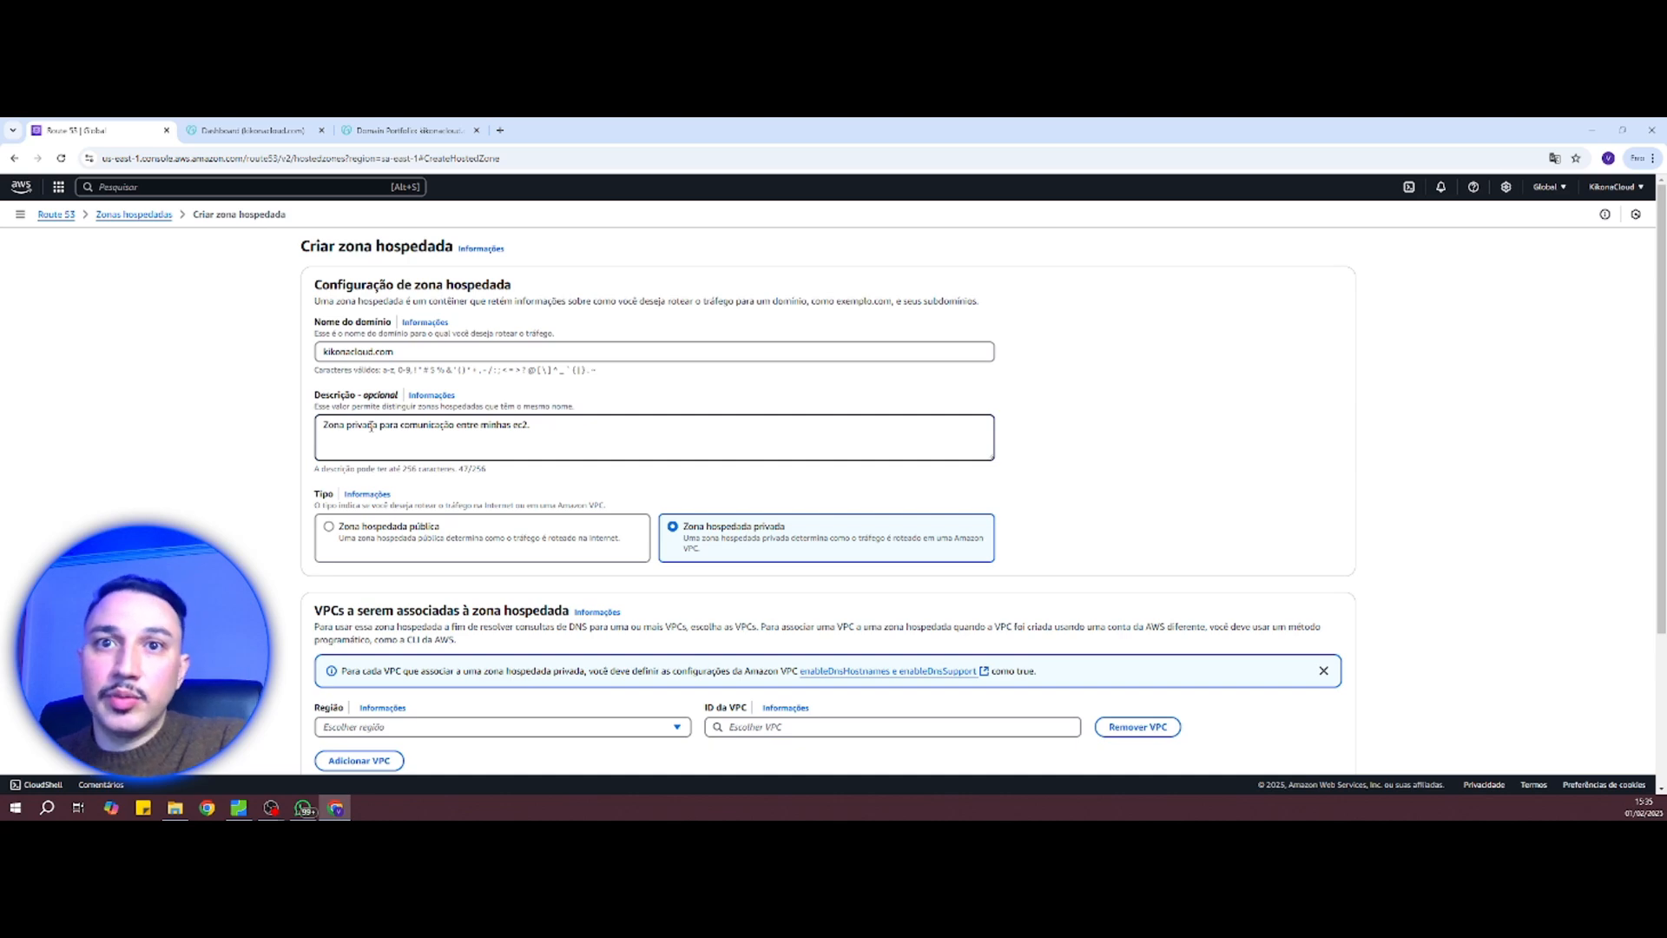
pyautogui.write('.')
# Step: Associate the available VPC in the América do Sul (São Paulo) region and create the private hosted zone
pyautogui.scroll(-2, 441, 489)
pyautogui.scroll(-1, 441, 489)
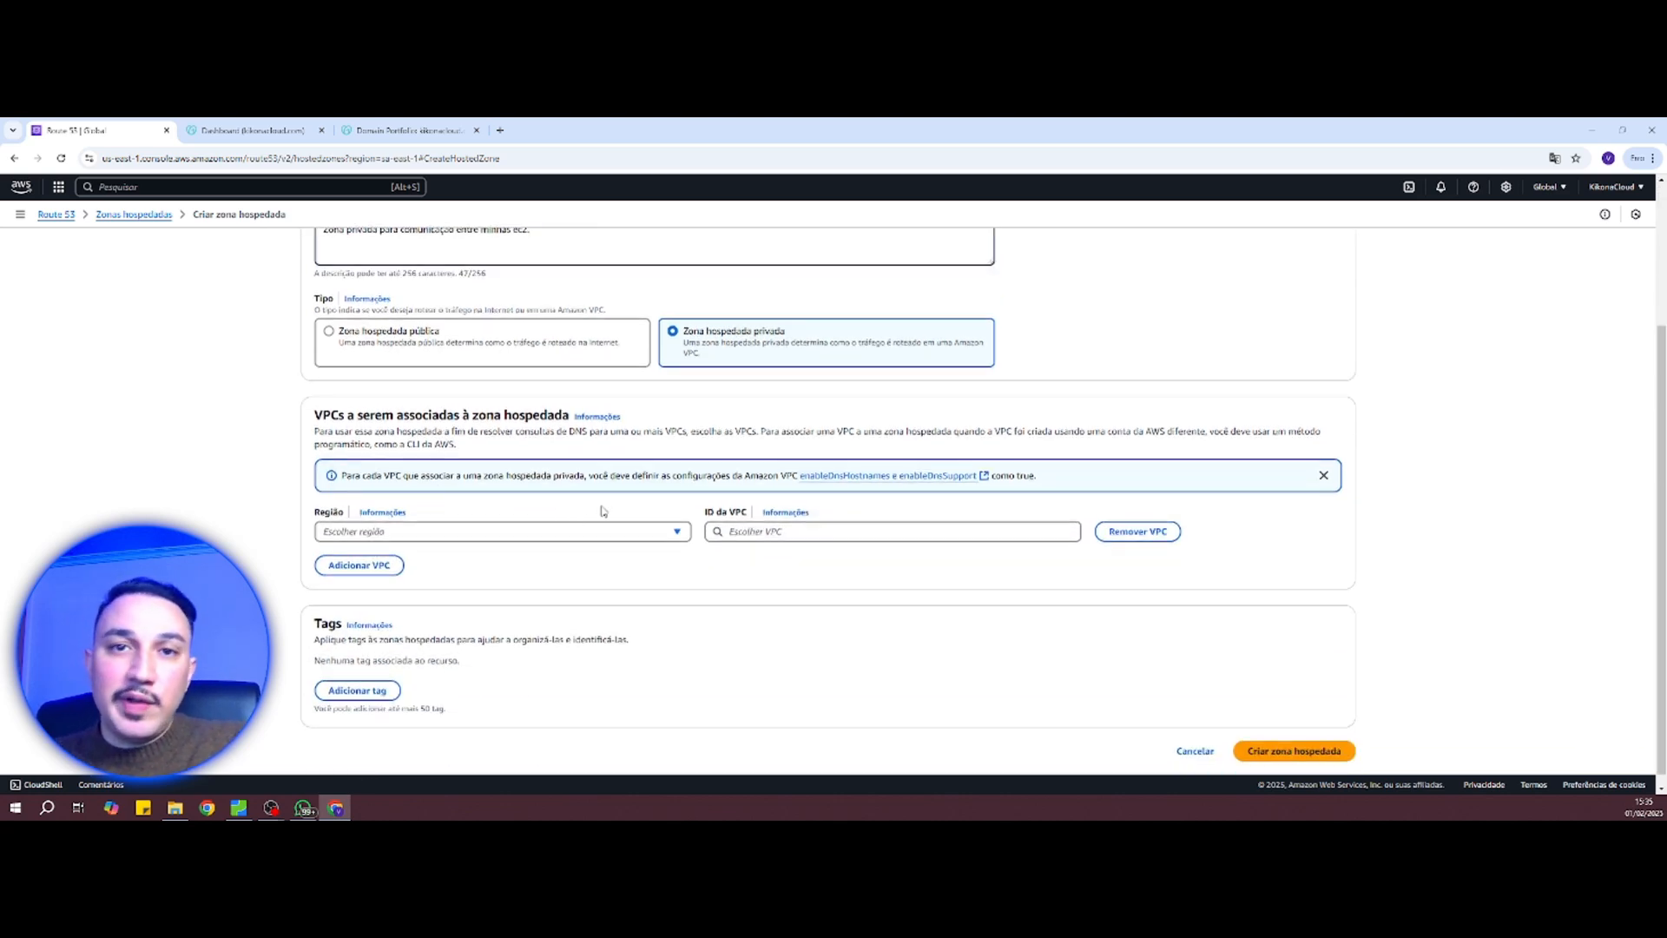
pyautogui.click(442, 537)
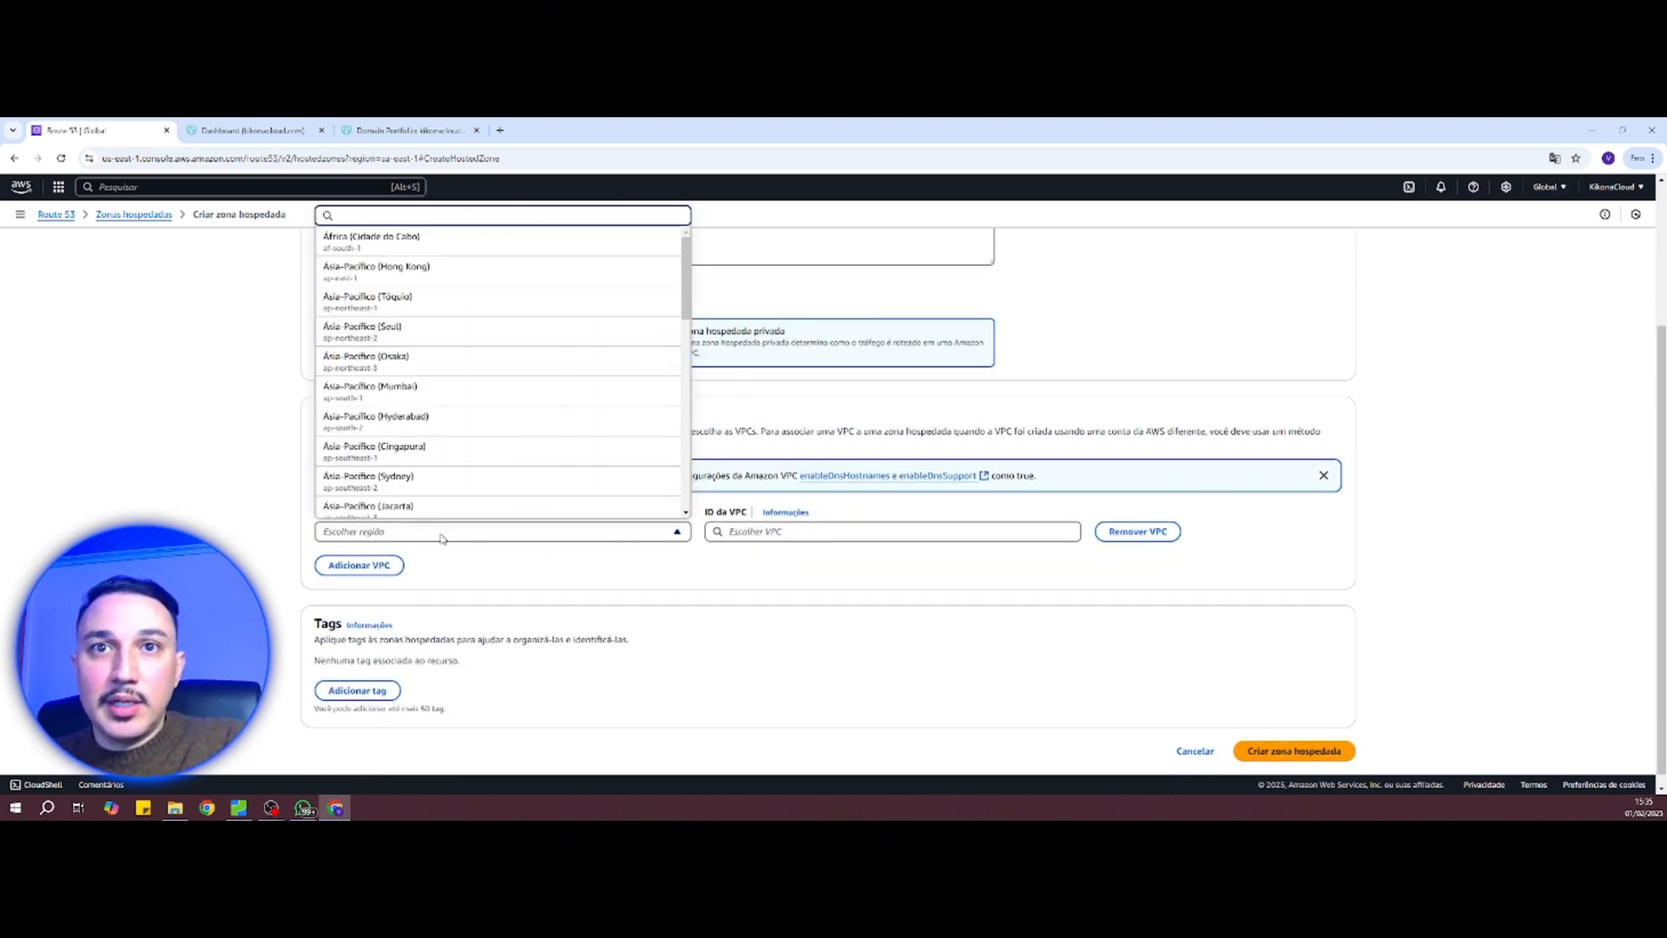
pyautogui.write('sa')
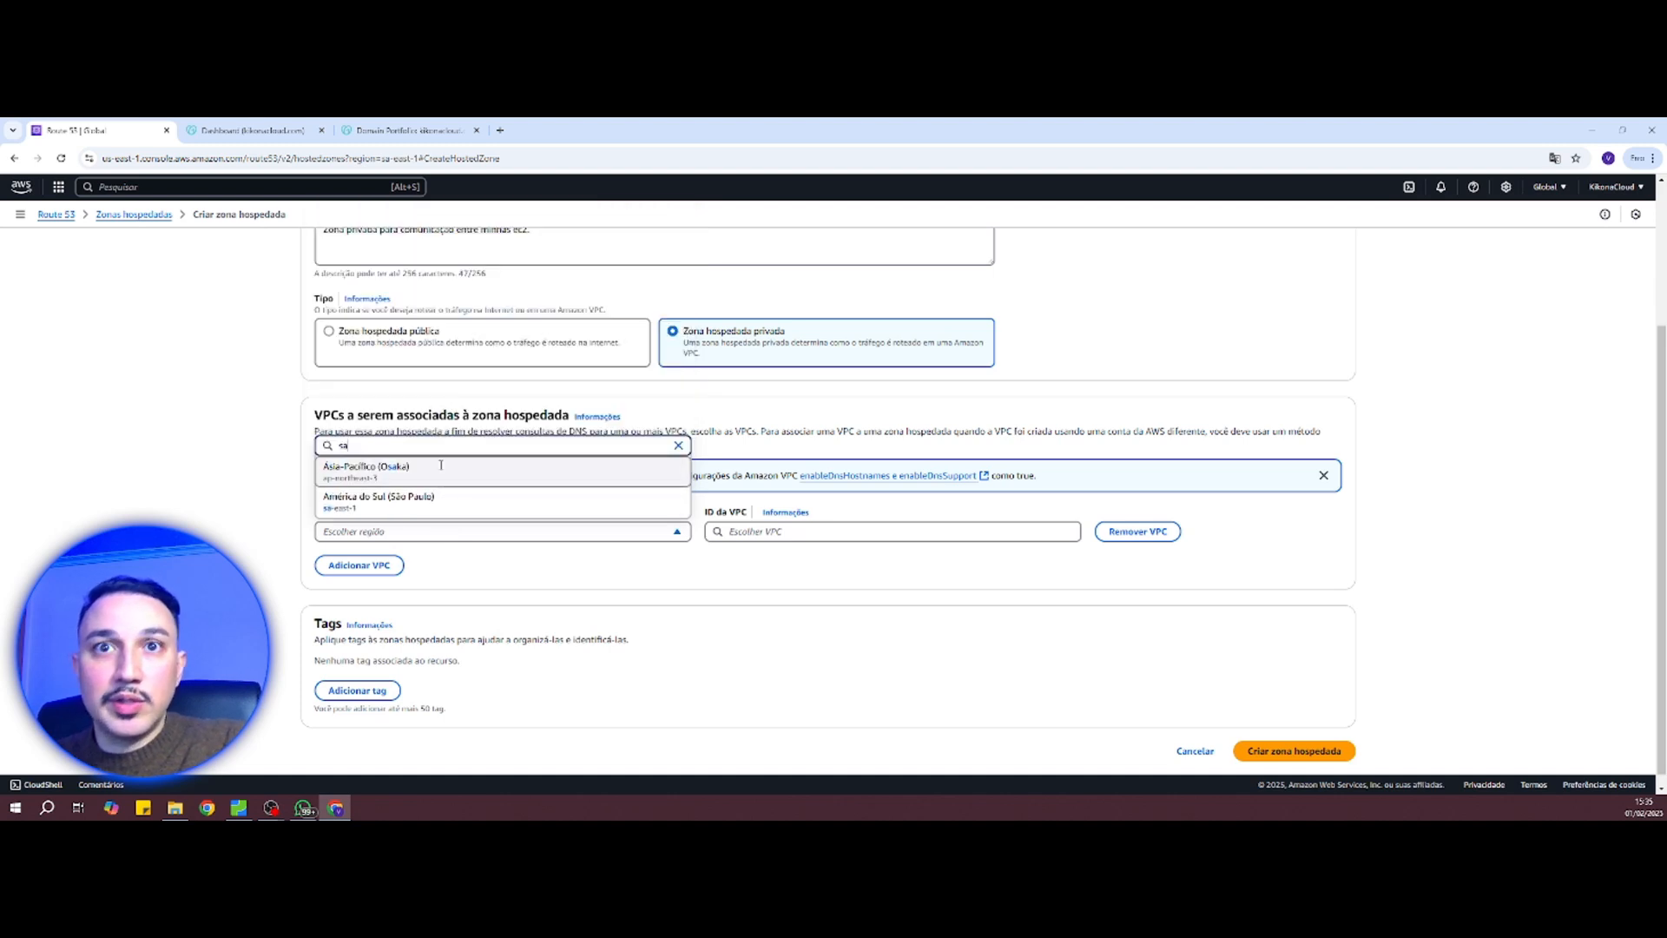
pyautogui.click(403, 510)
pyautogui.click(753, 532)
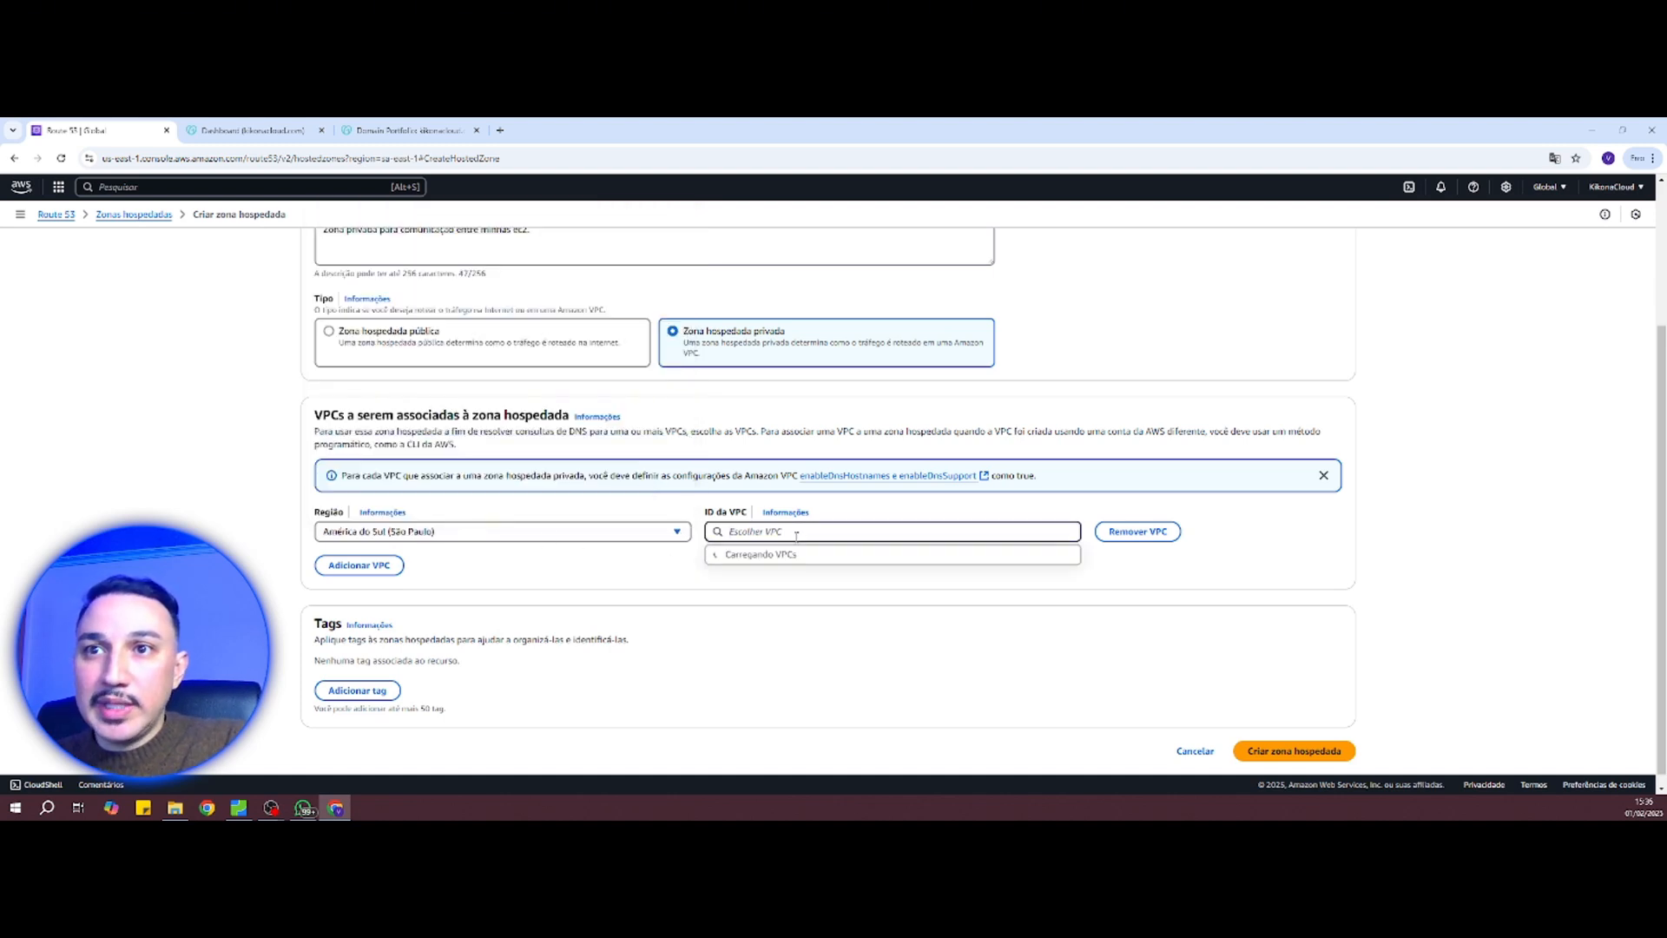
pyautogui.click(751, 556)
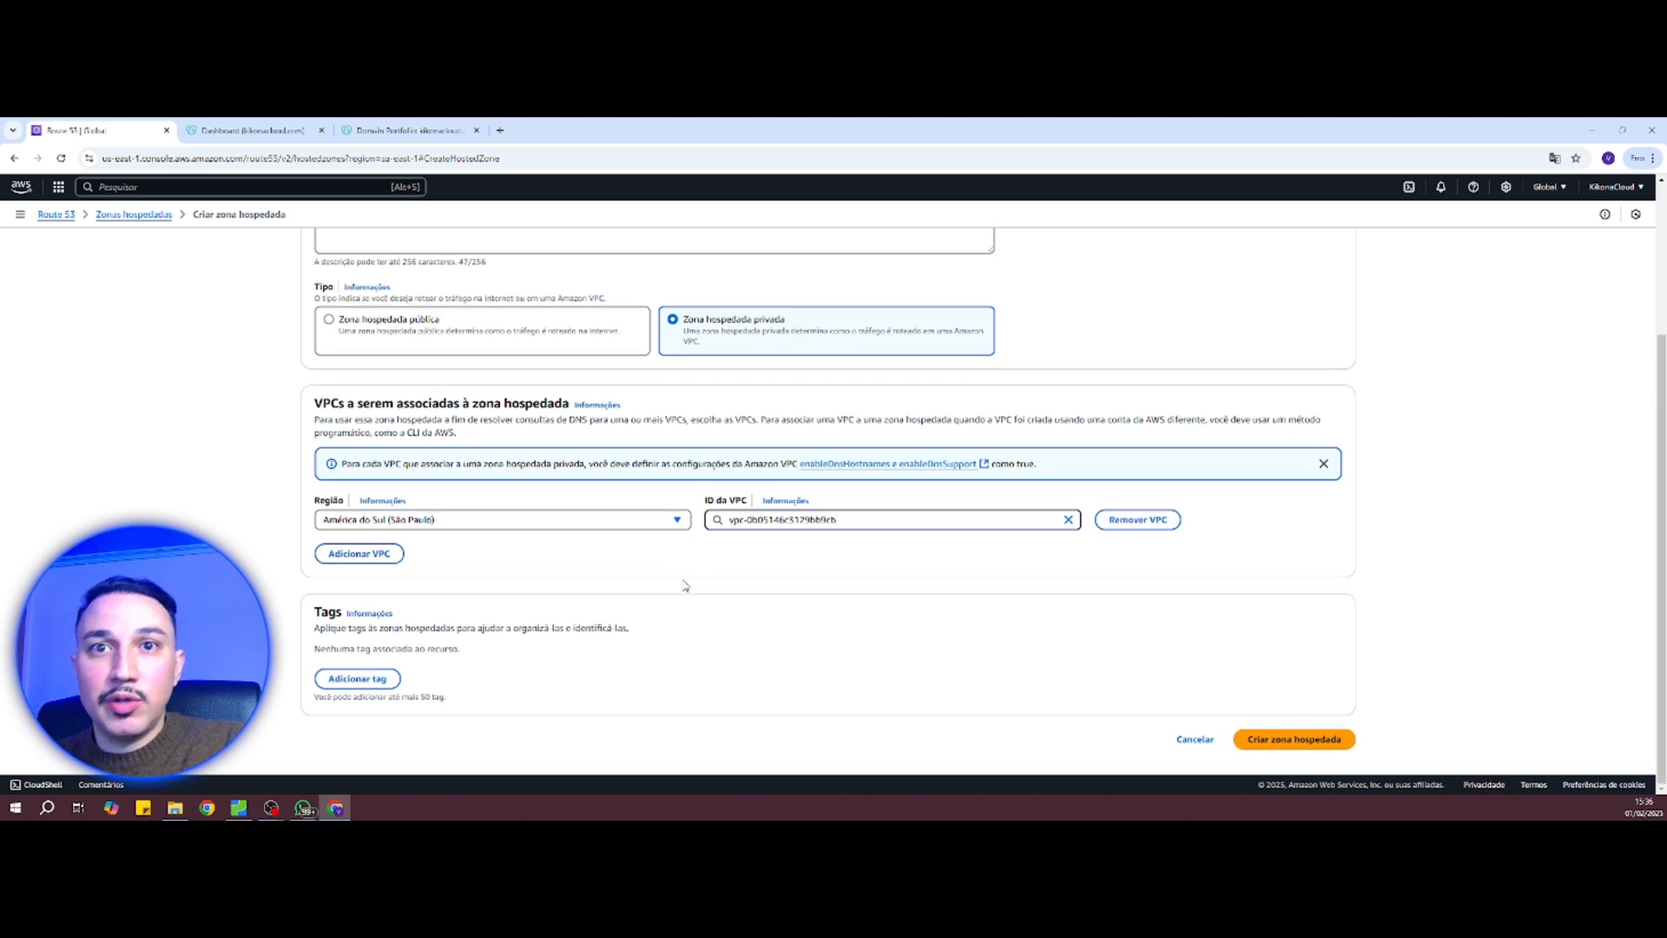
pyautogui.click(1321, 745)
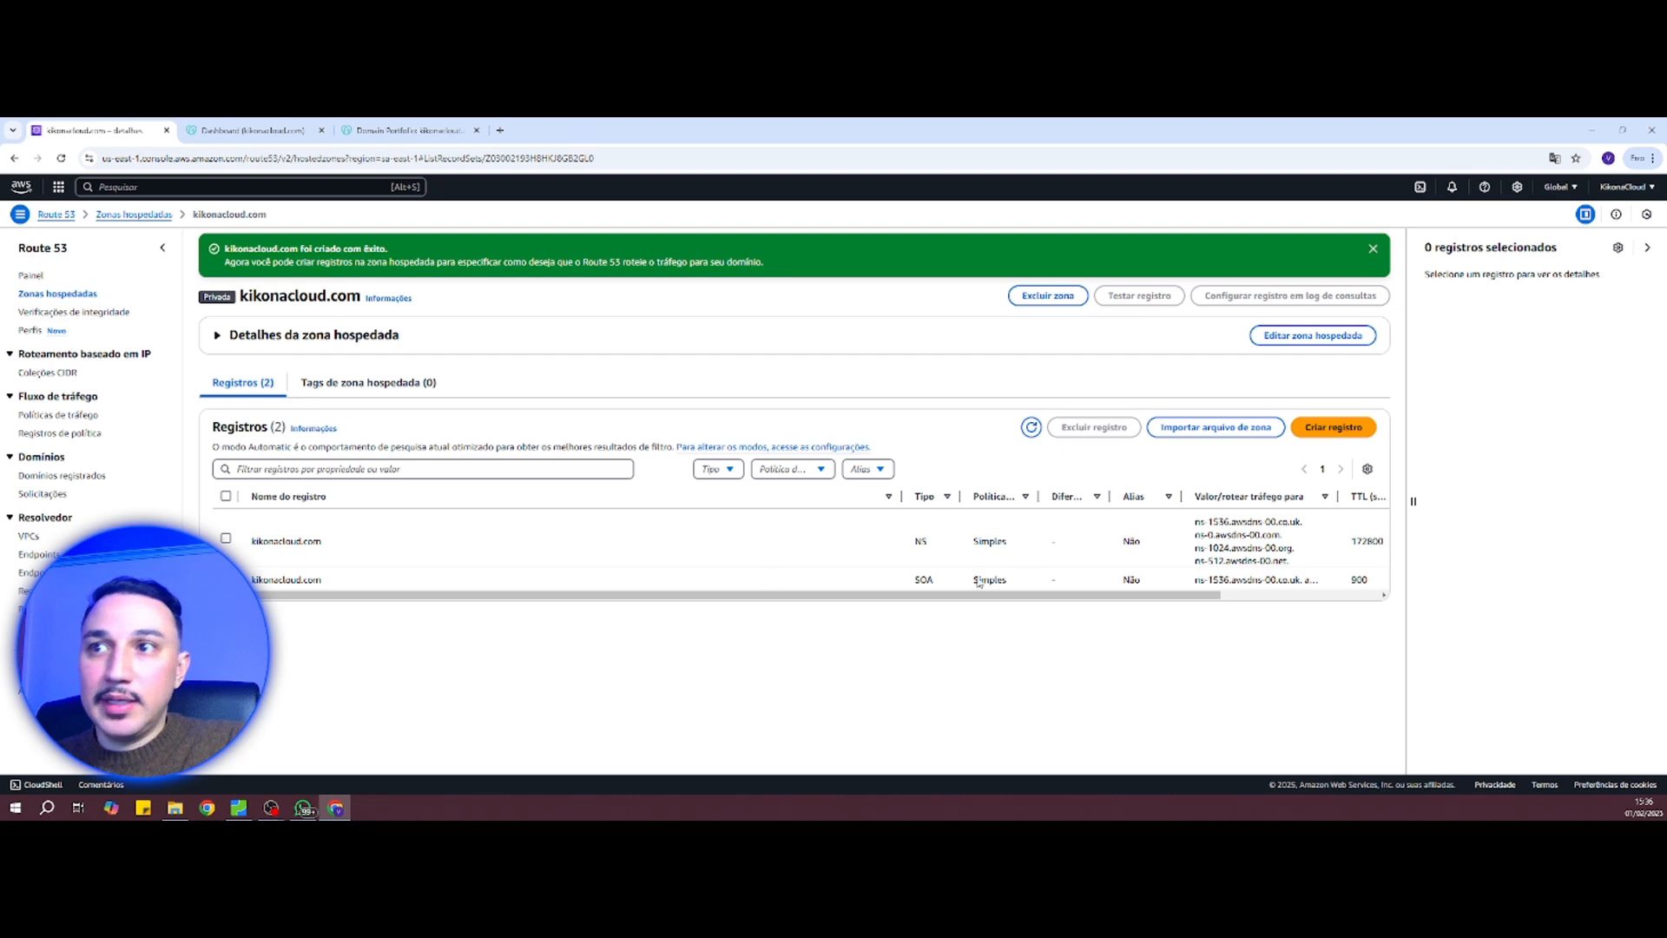
# Step: Examine the NS and SOA records of the kikonacloud.com zone, including the name server values
pyautogui.moveTo(1192, 521); pyautogui.dragTo(1291, 569)
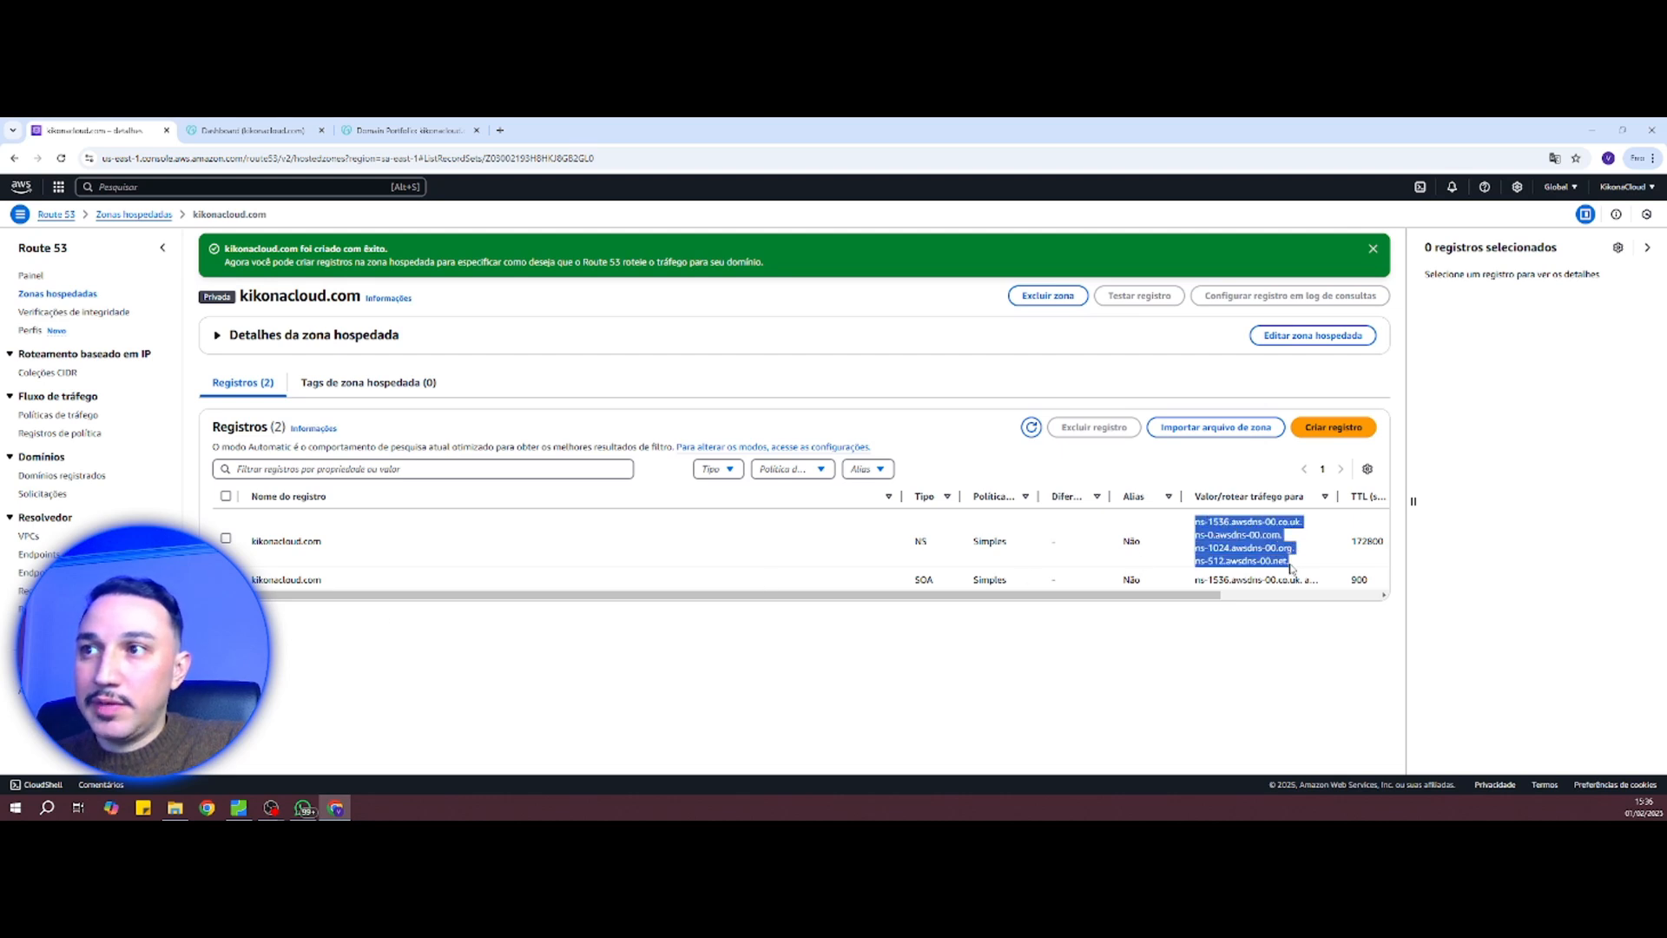
pyautogui.doubleClick(922, 542)
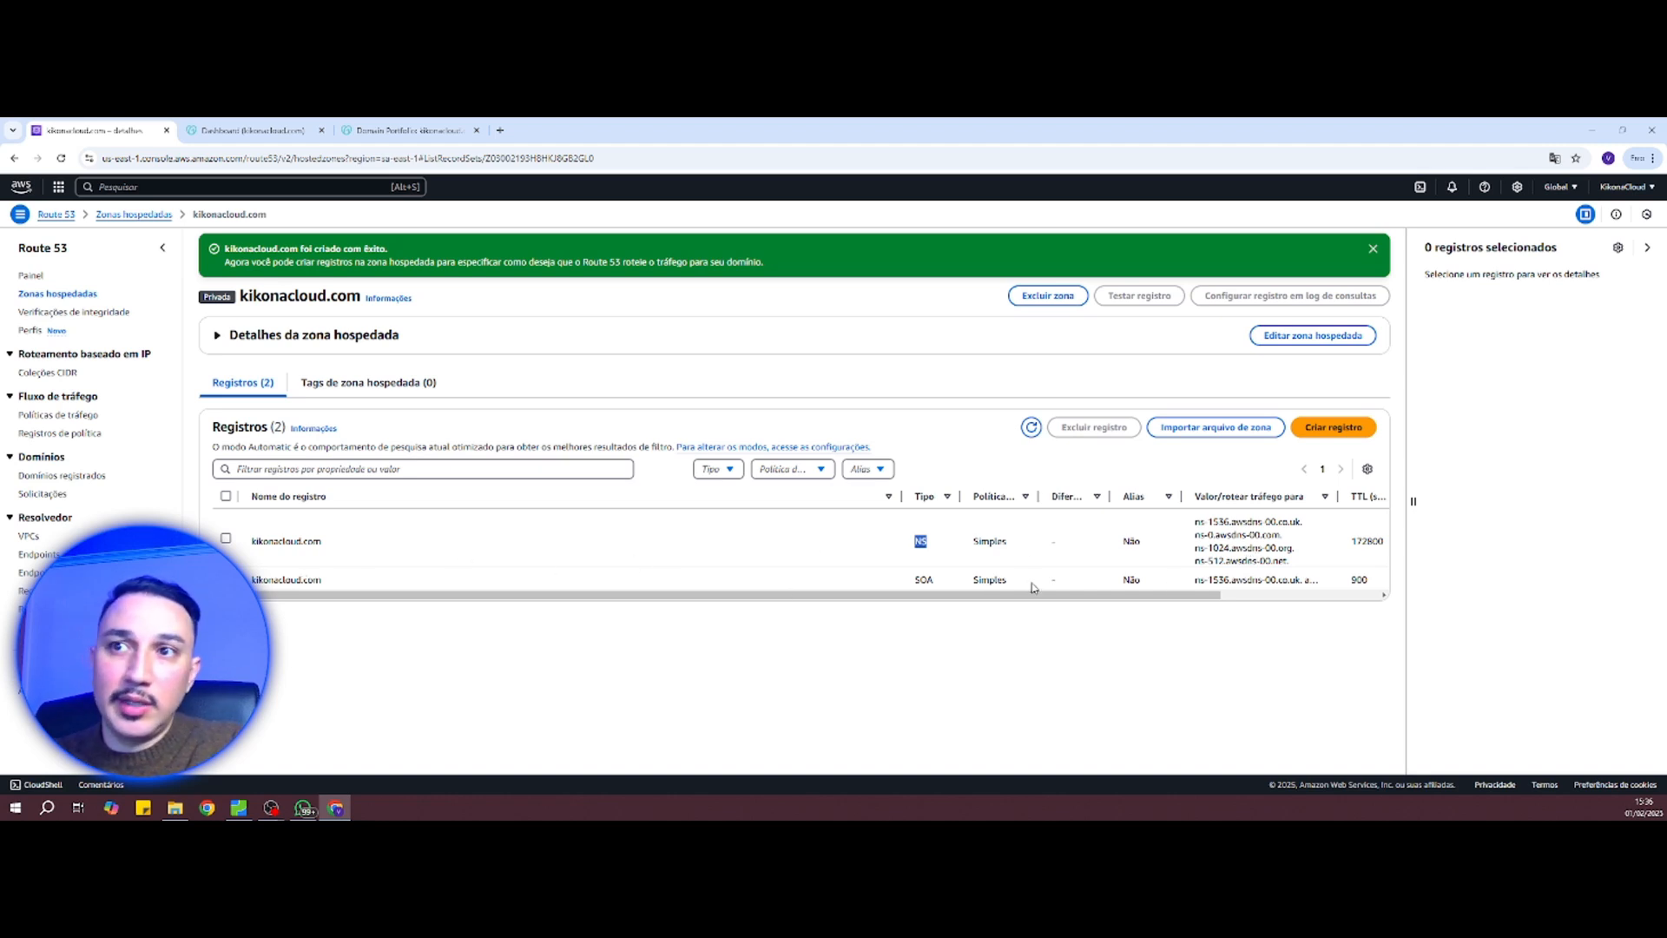
pyautogui.doubleClick(276, 579)
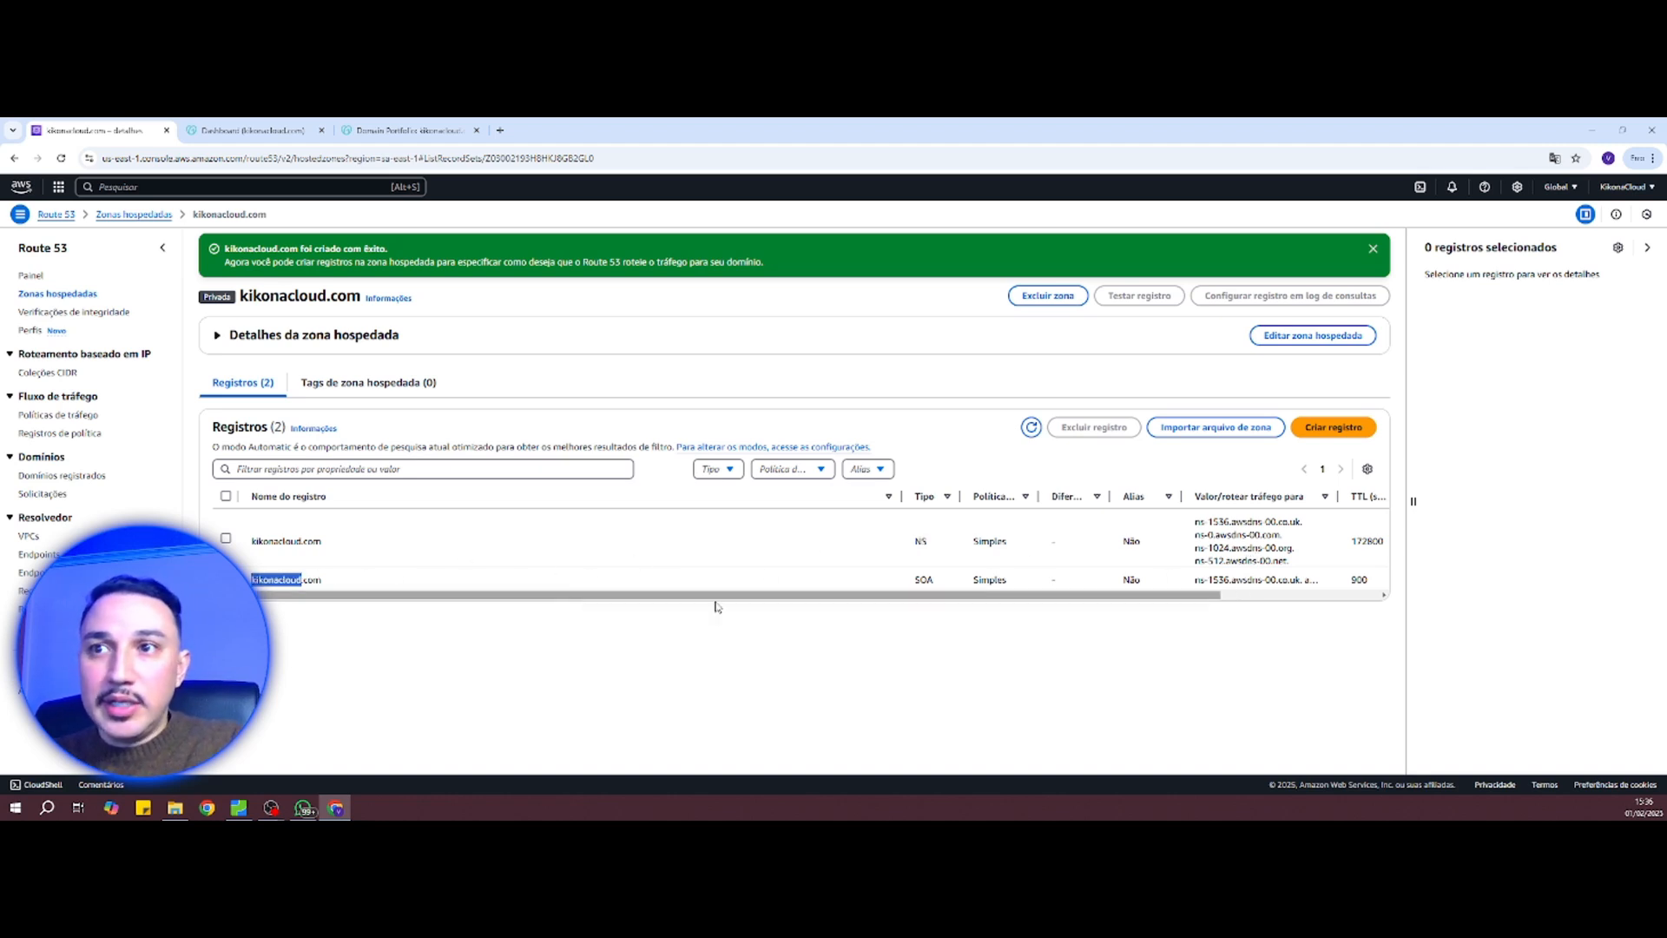
pyautogui.moveTo(1182, 597)
pyautogui.mouseDown()
pyautogui.moveTo(1261, 601)
pyautogui.moveTo(1151, 603)
pyautogui.mouseUp()
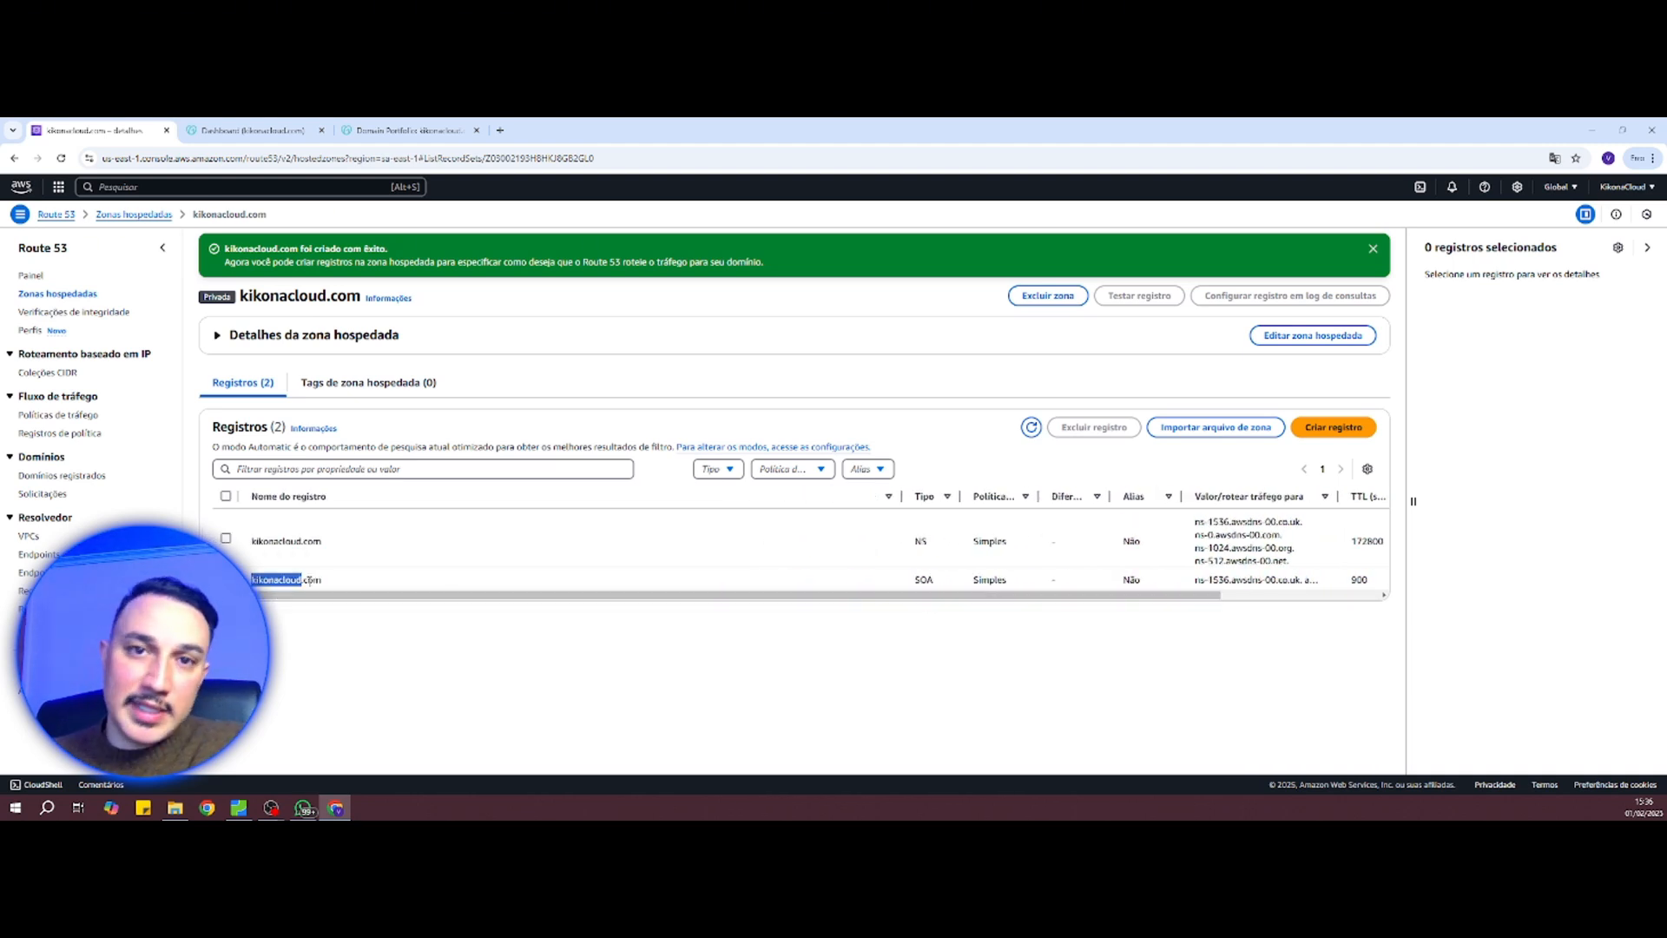
pyautogui.click(573, 634)
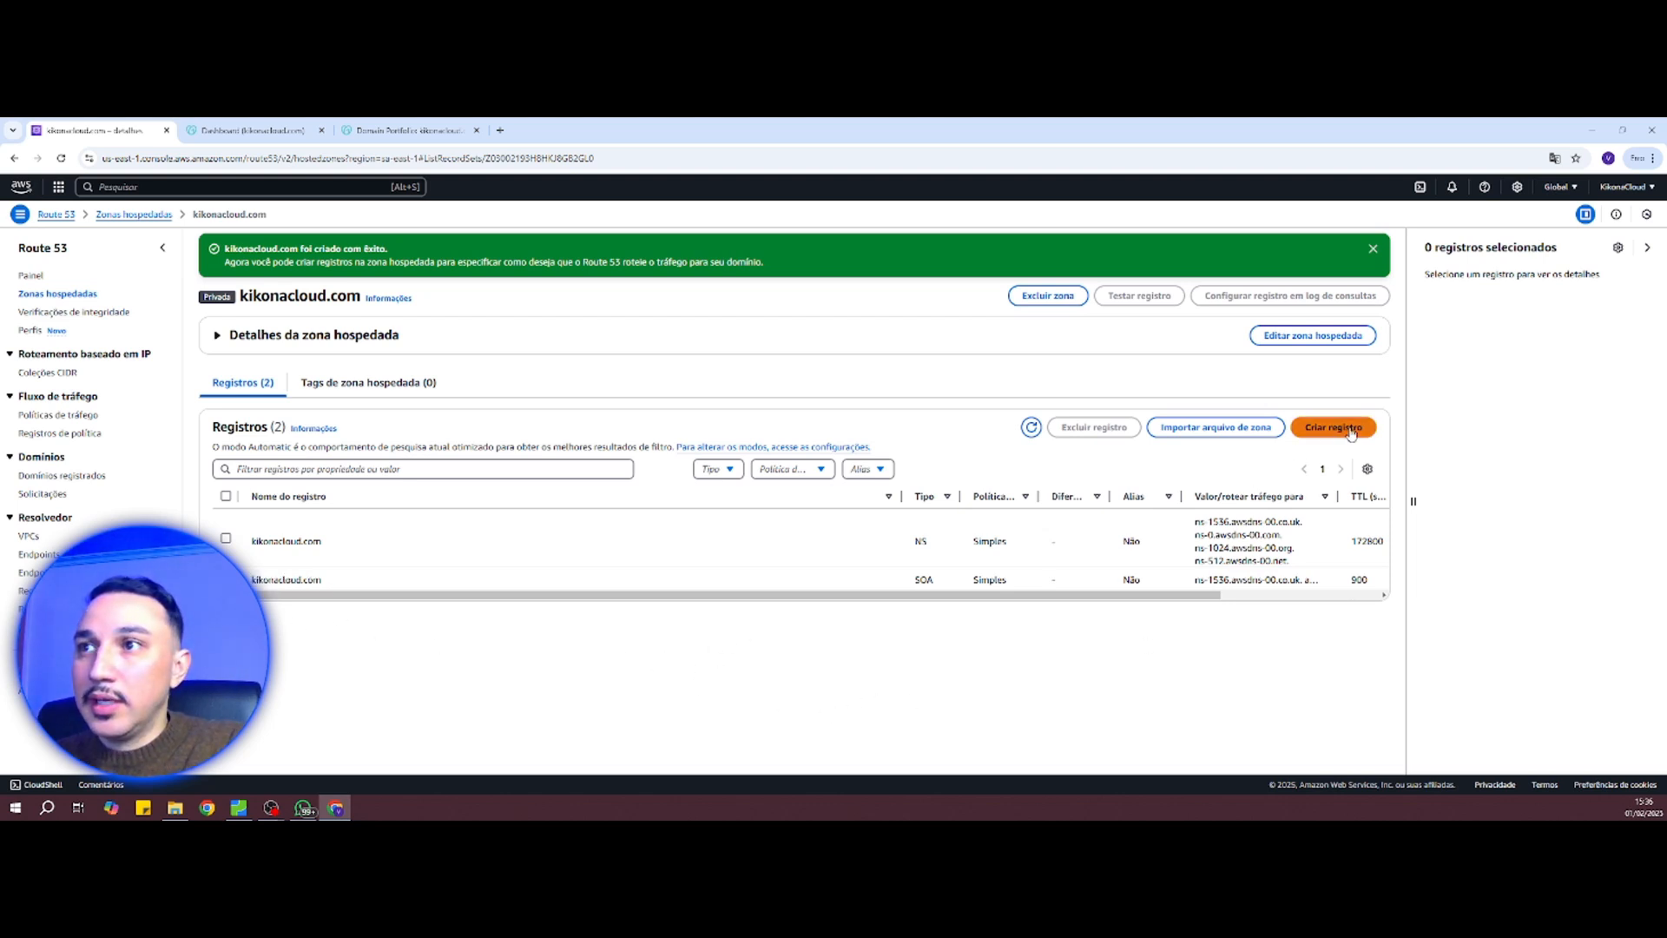
# Step: Duplicate the hosted zone's browser tab, search the services for ec2 and open EC2 in a separate tab
pyautogui.rightClick(106, 135)
pyautogui.click(150, 253)
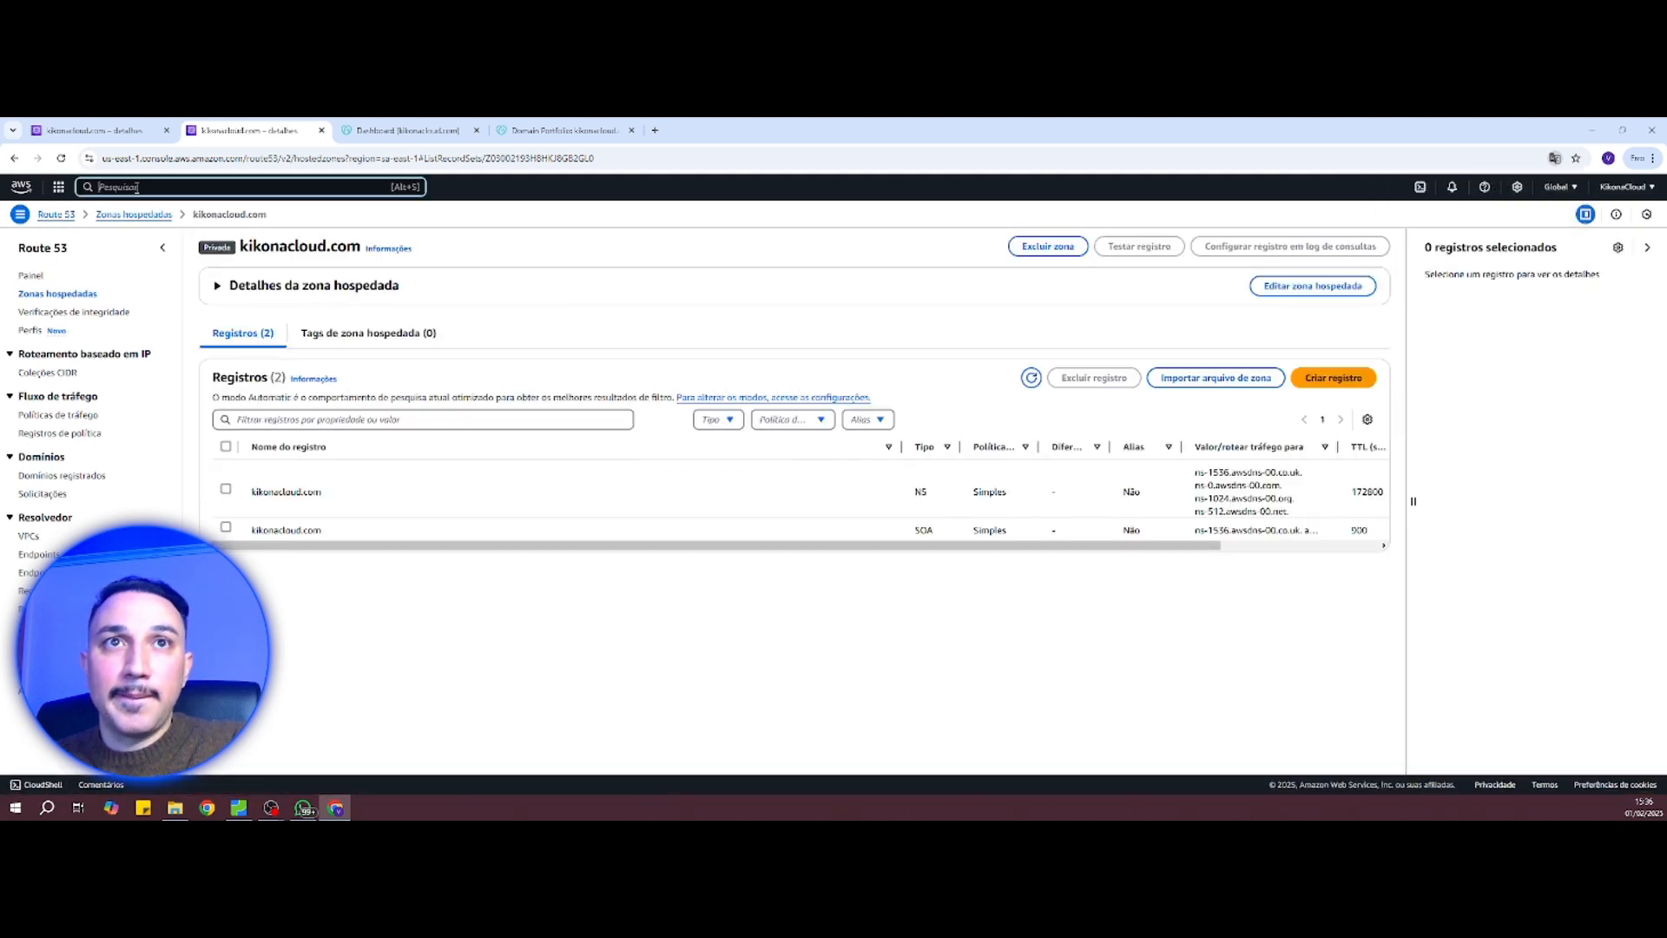
pyautogui.click(137, 187)
pyautogui.write('ec2')
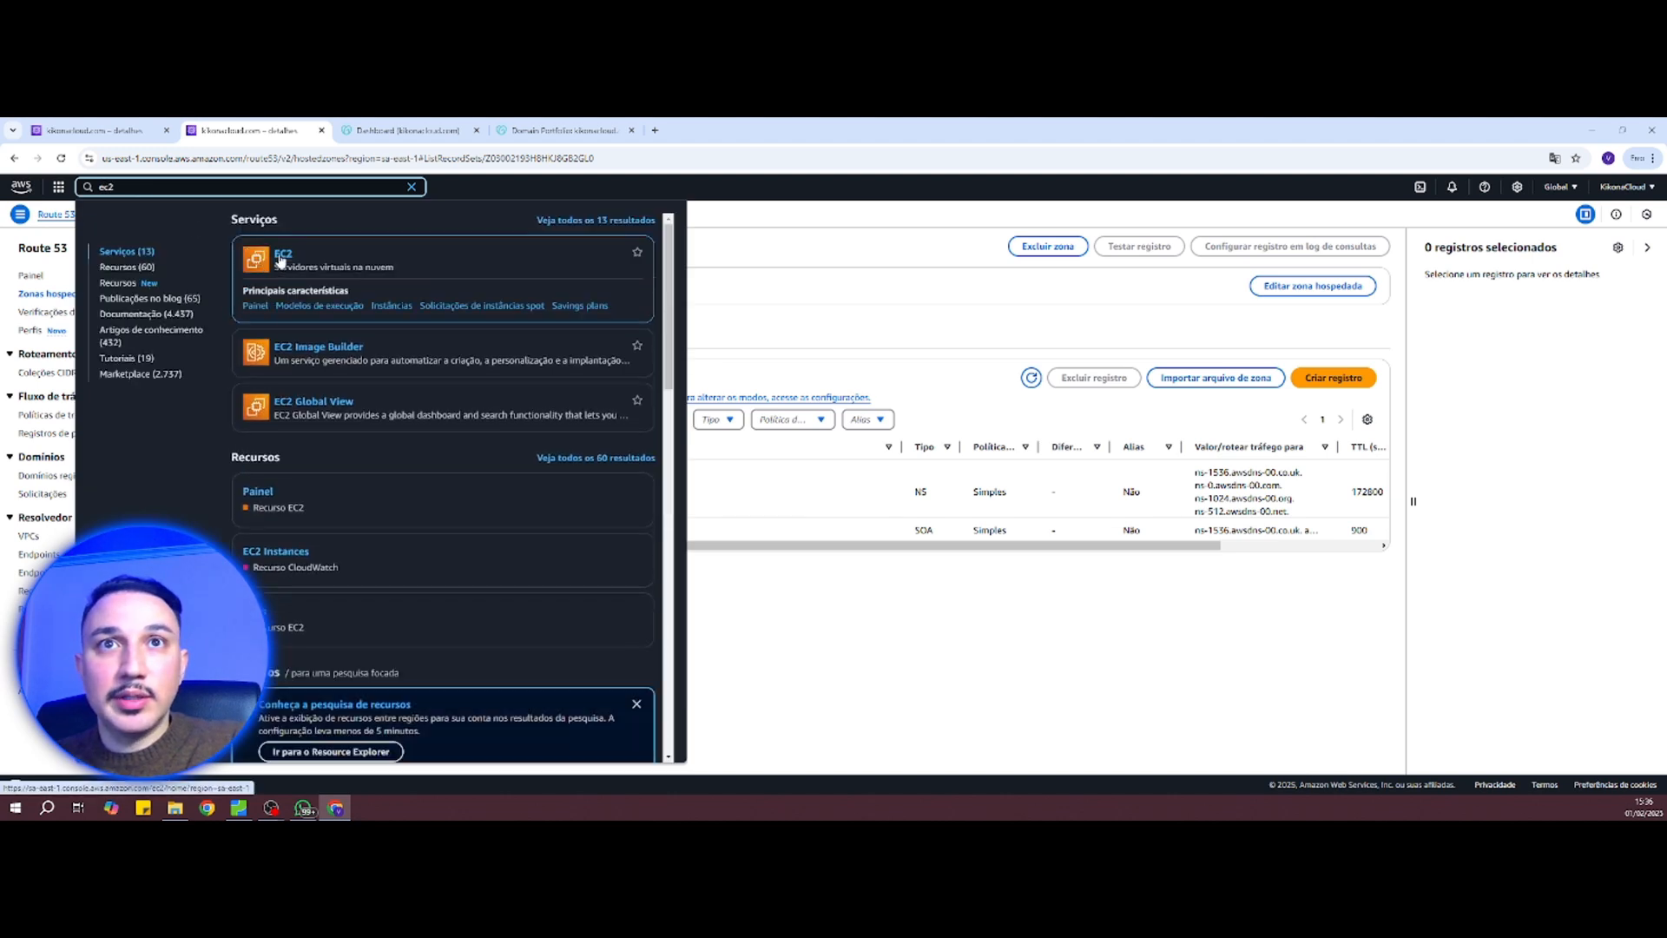
pyautogui.keyDown('ctrl'); pyautogui.click(281, 255); pyautogui.keyUp('ctrl')
# Step: List the EC2 instances in the São Paulo region and remove the running-state filter
pyautogui.click(375, 131)
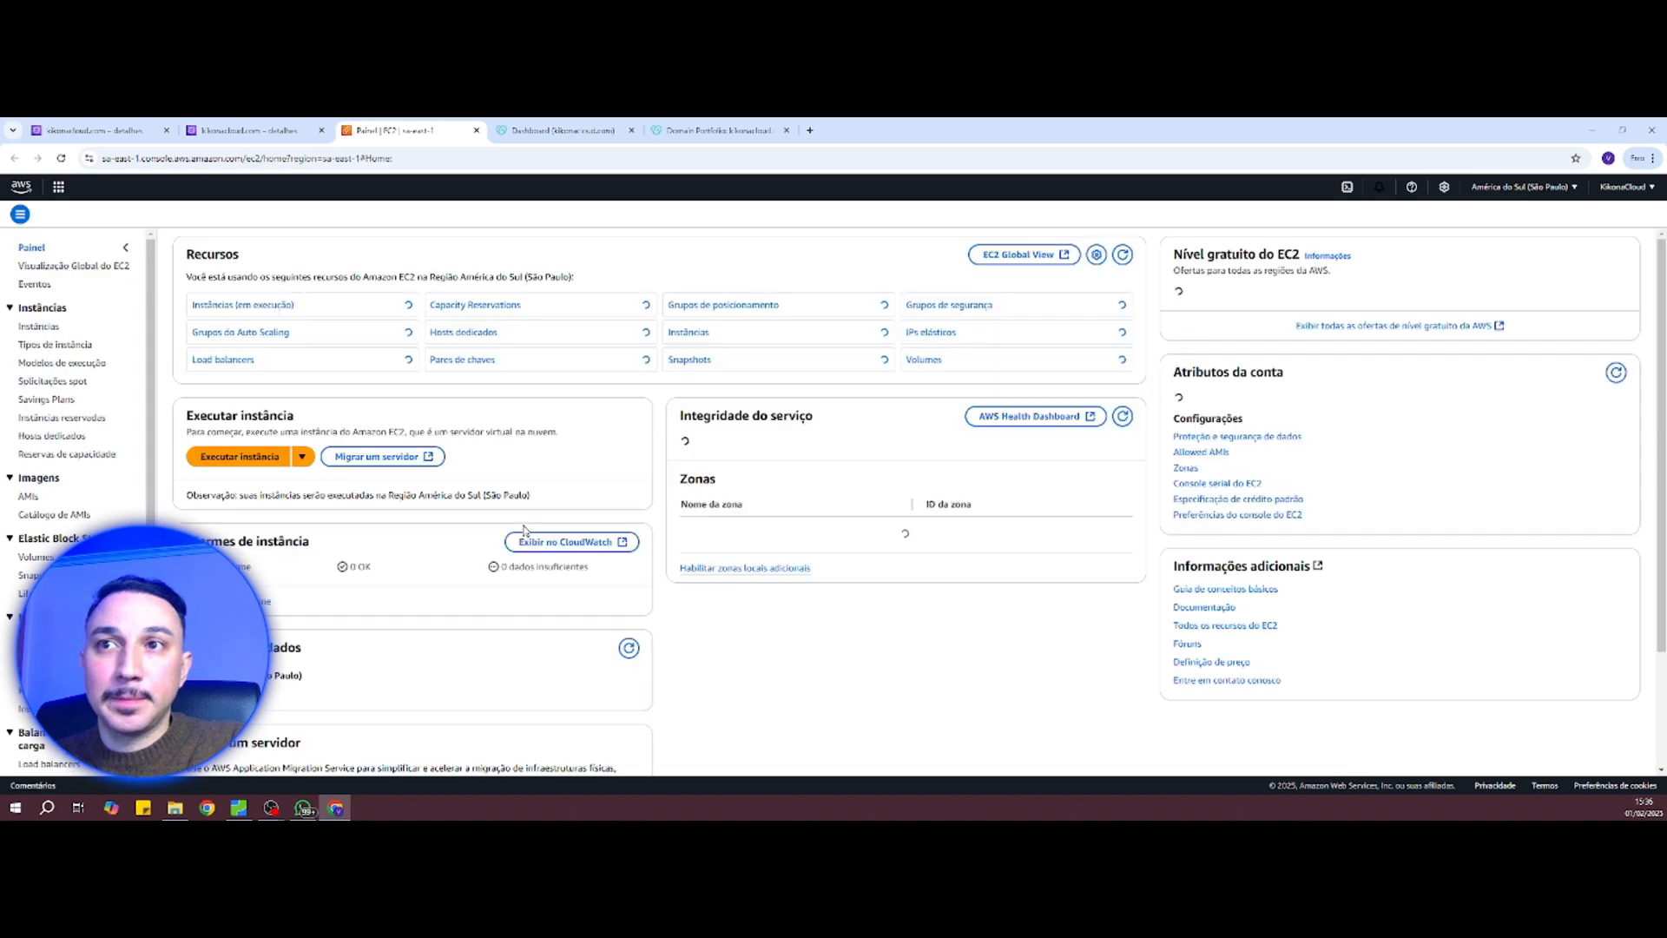
pyautogui.click(213, 306)
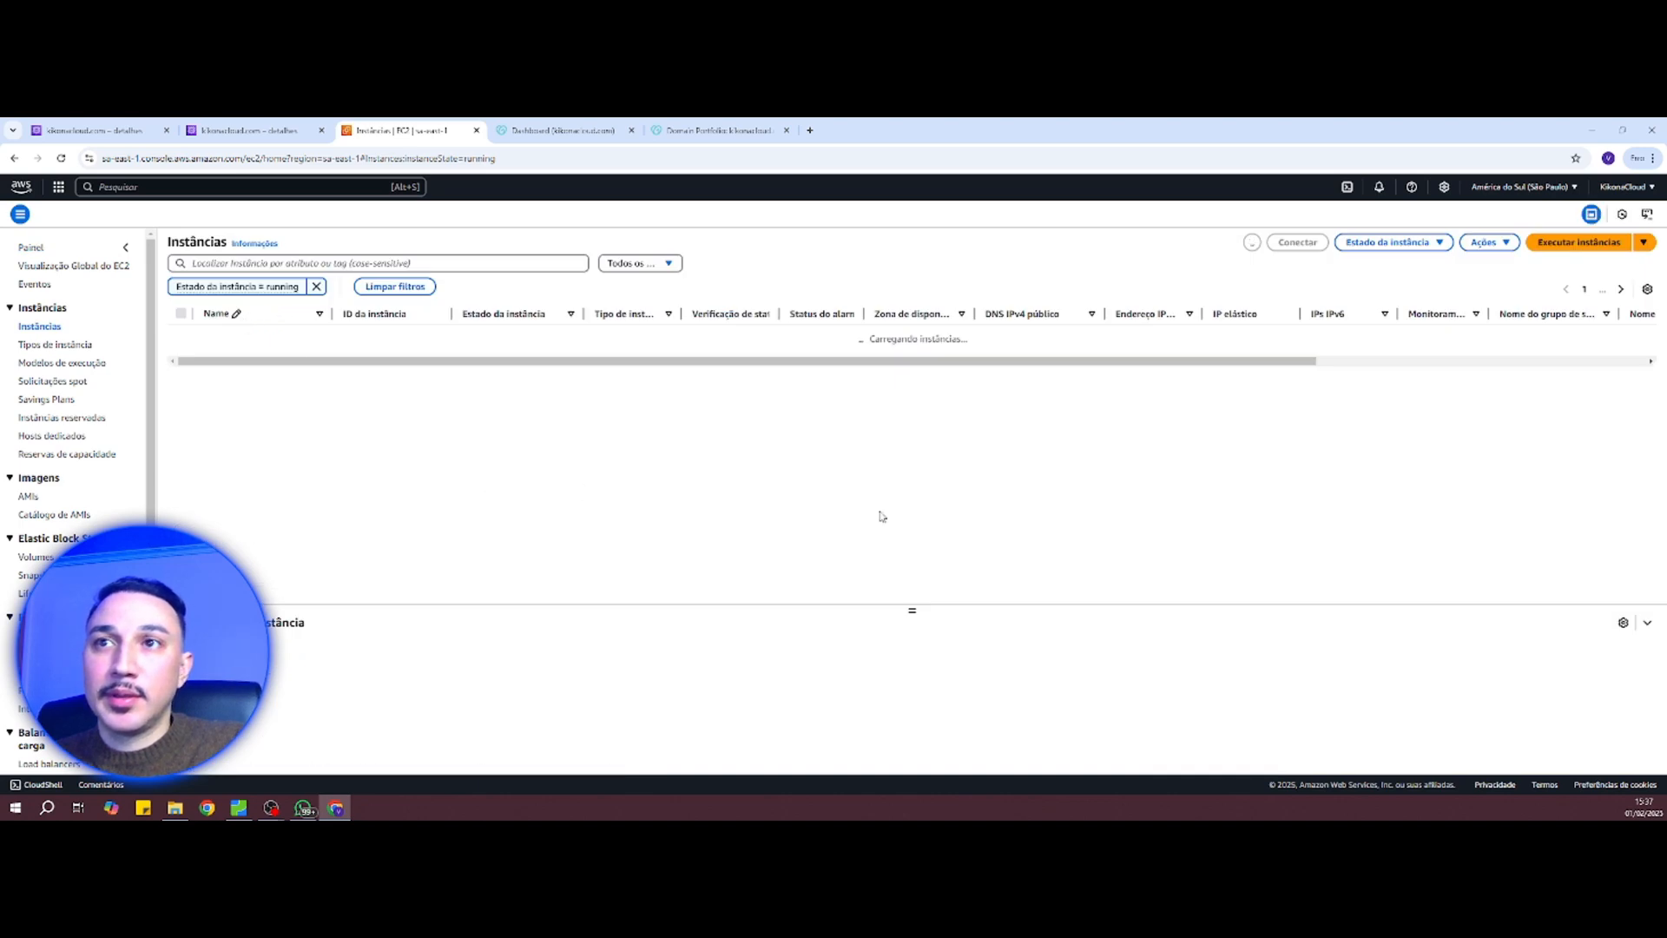
pyautogui.click(317, 289)
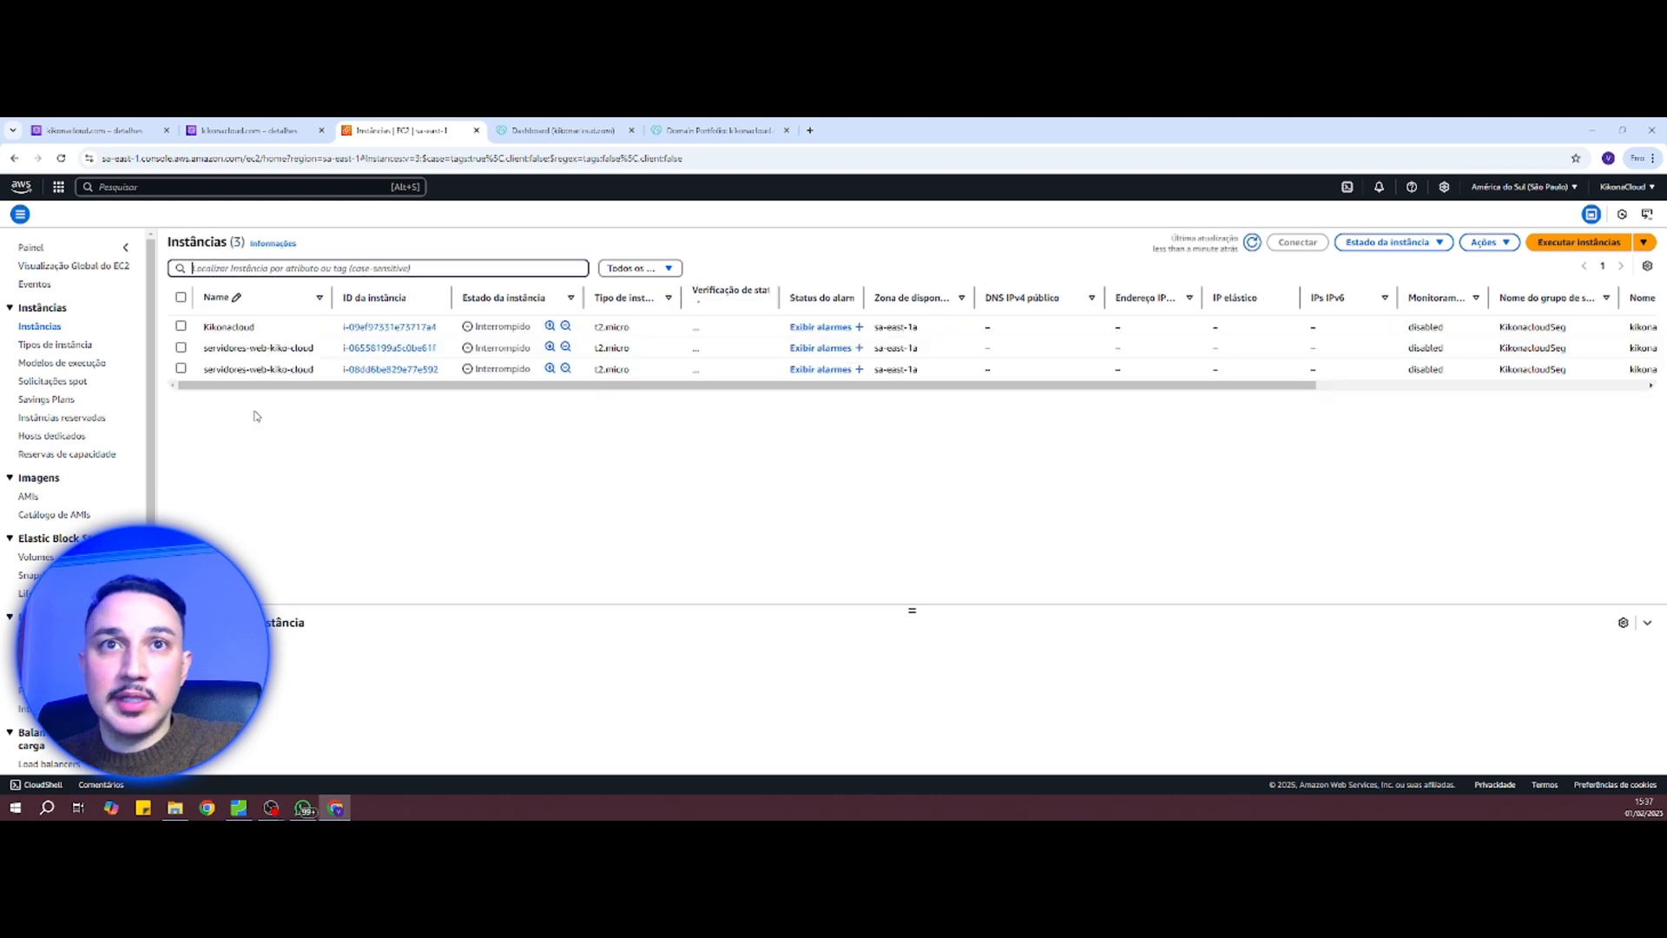
# Step: Start both servidores-web-kiko-cloud instances and refresh the instance list until they are running
pyautogui.click(182, 354)
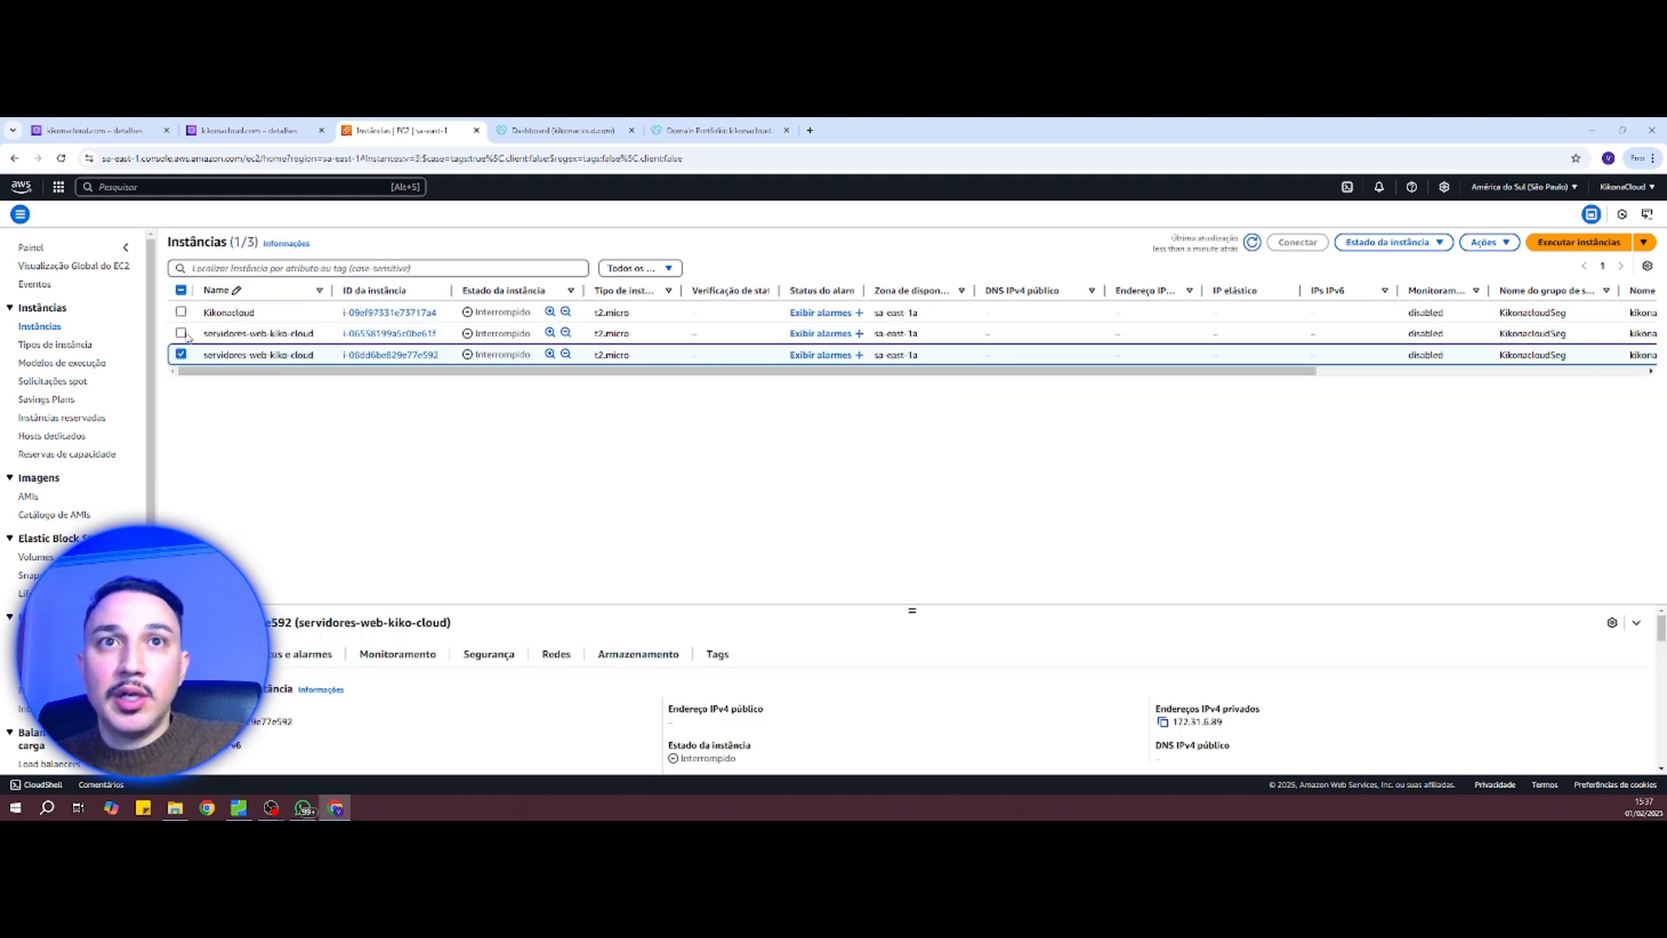
pyautogui.click(181, 334)
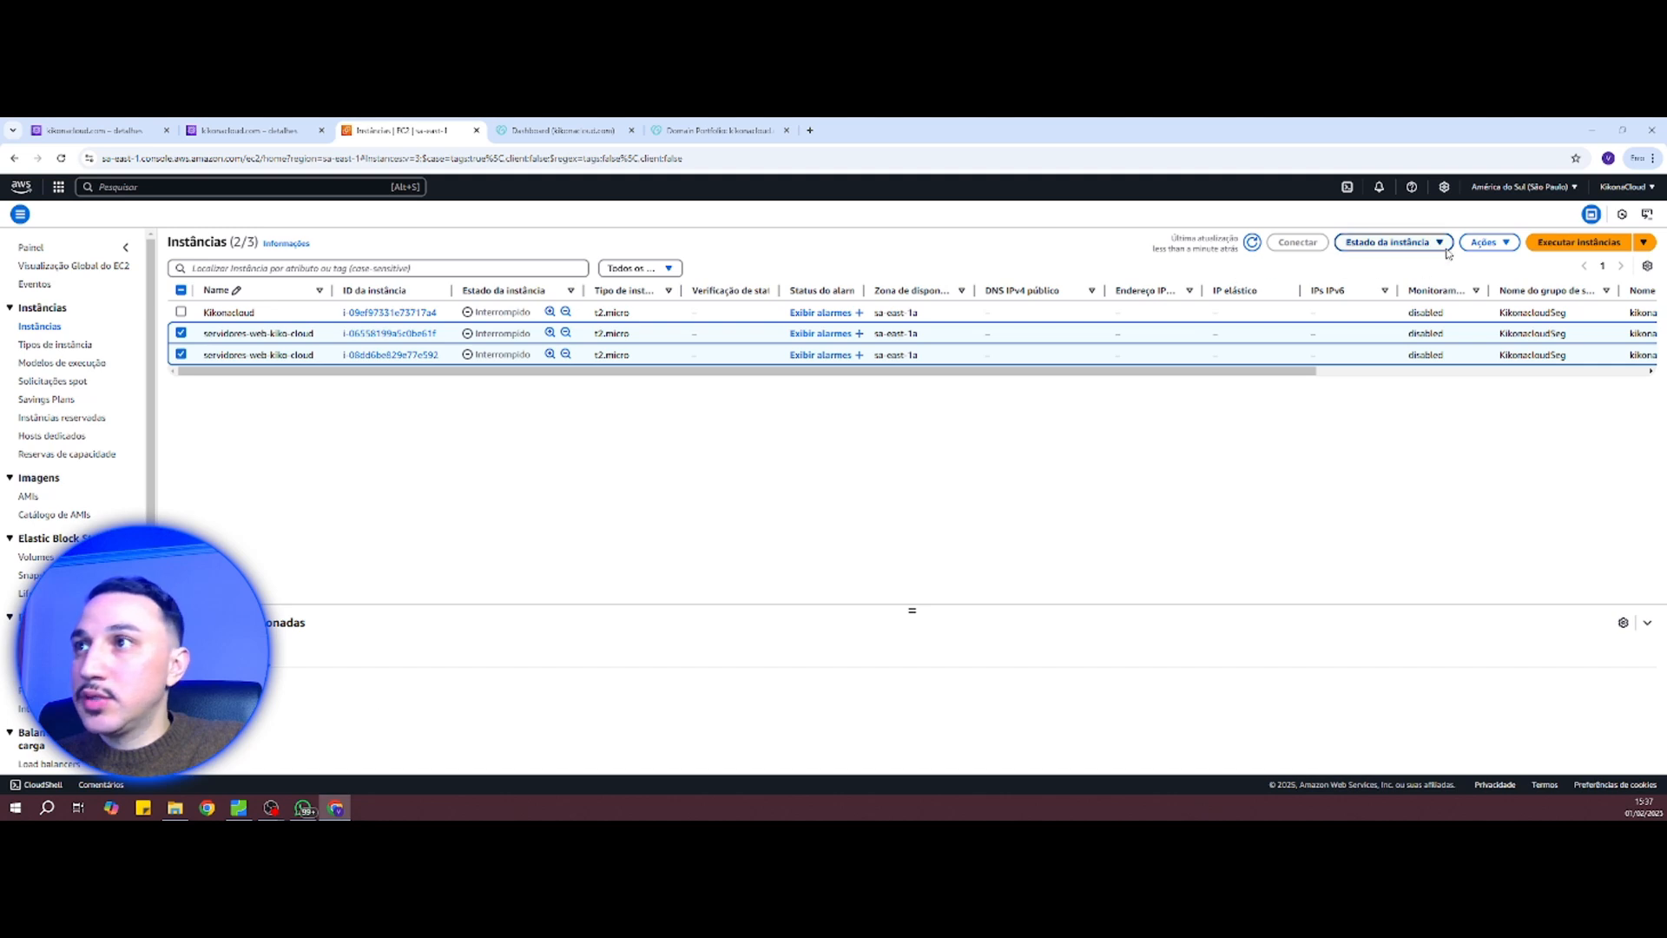
pyautogui.click(1487, 242)
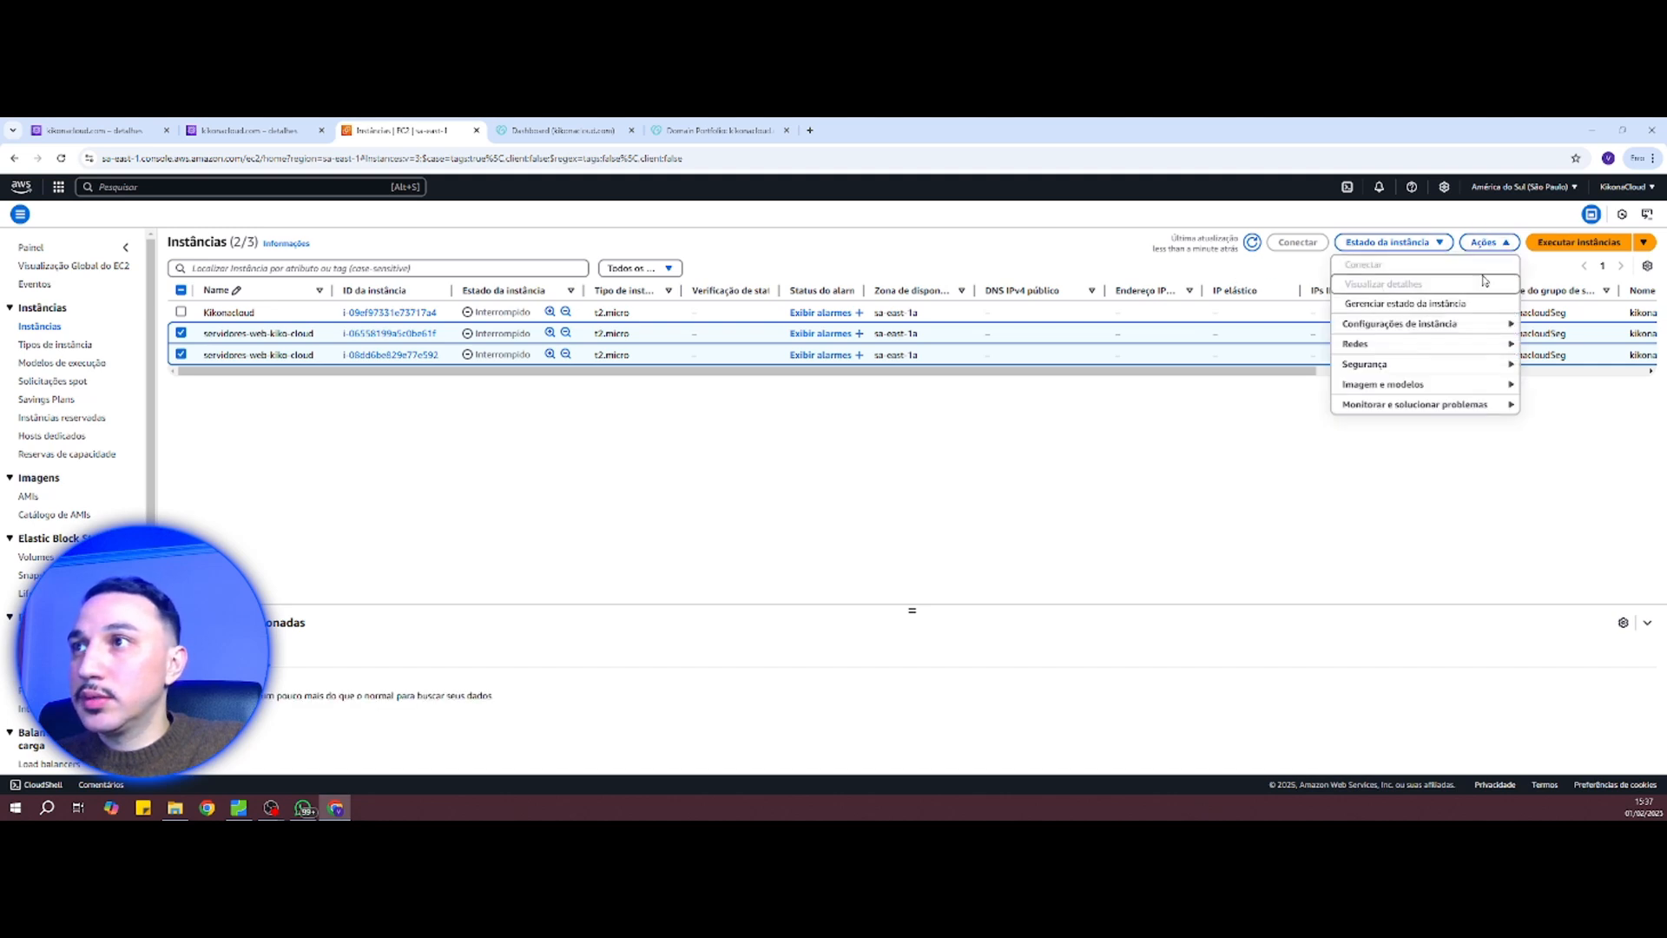
pyautogui.click(1437, 244)
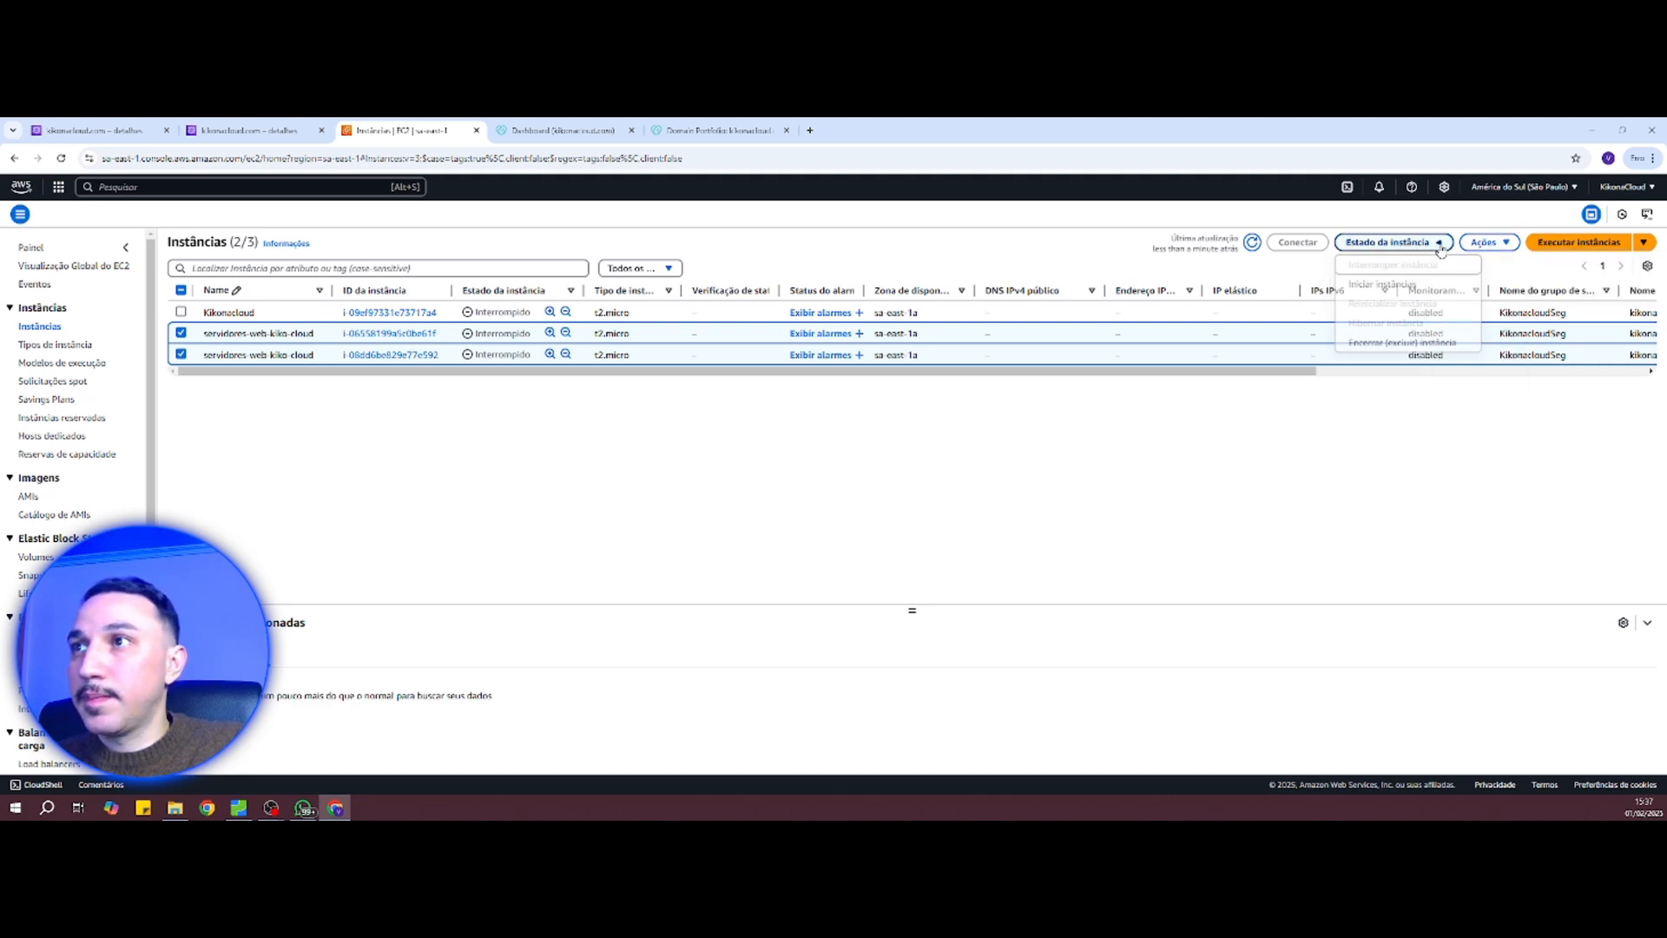
pyautogui.click(1389, 286)
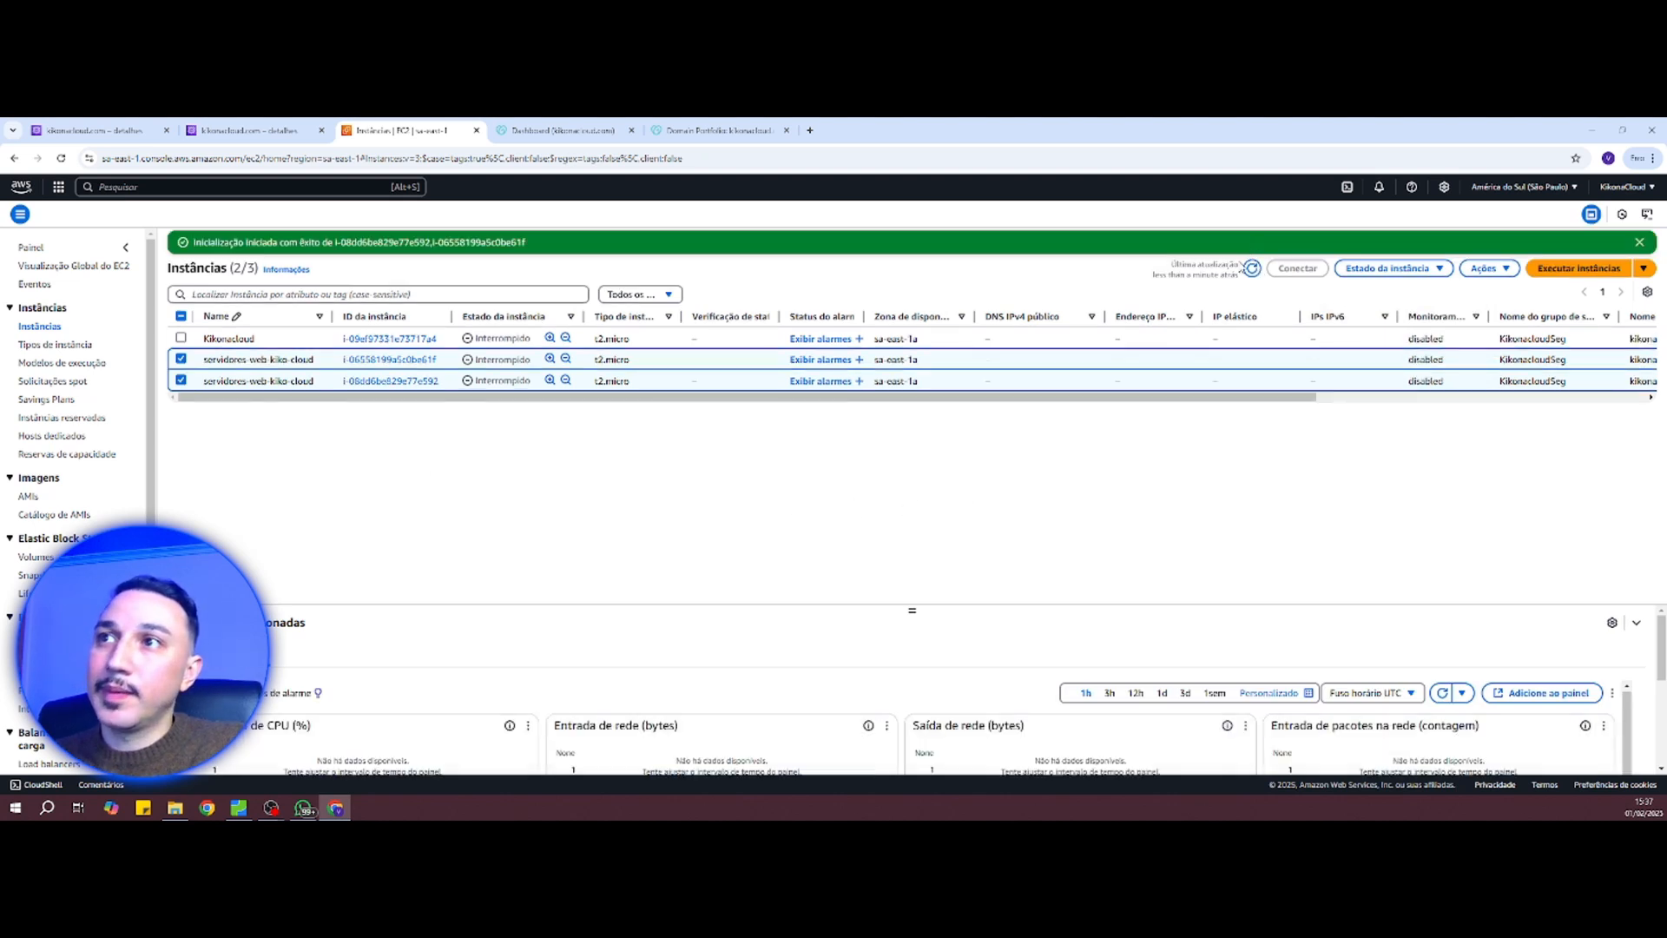
pyautogui.click(1250, 267)
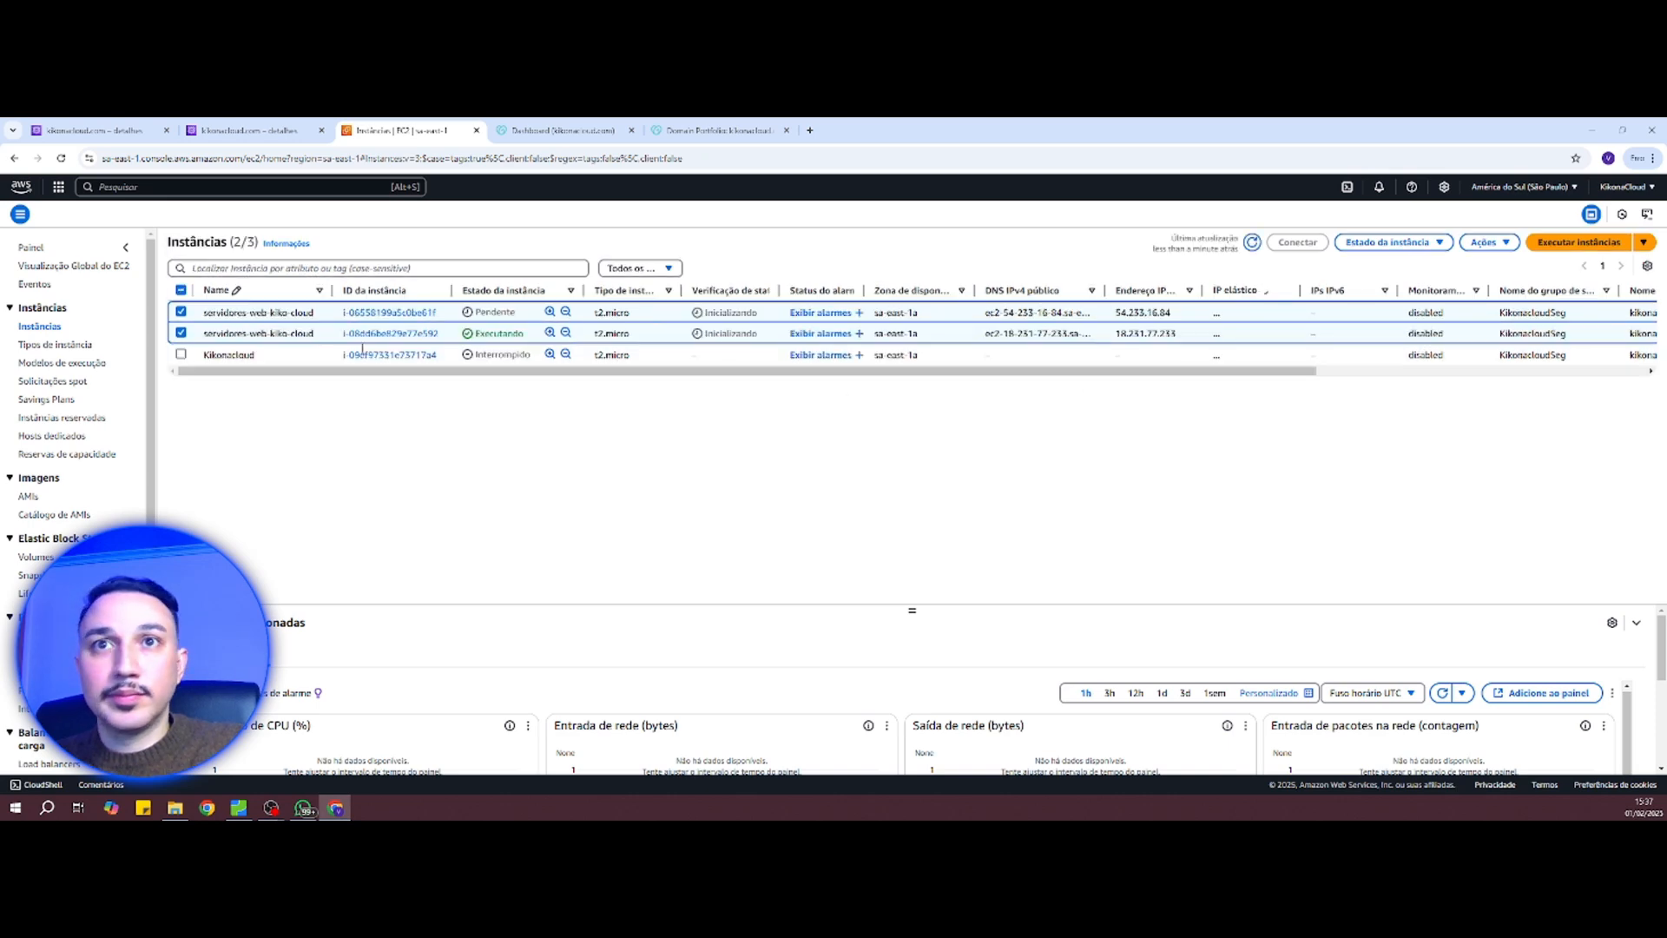
pyautogui.click(1251, 243)
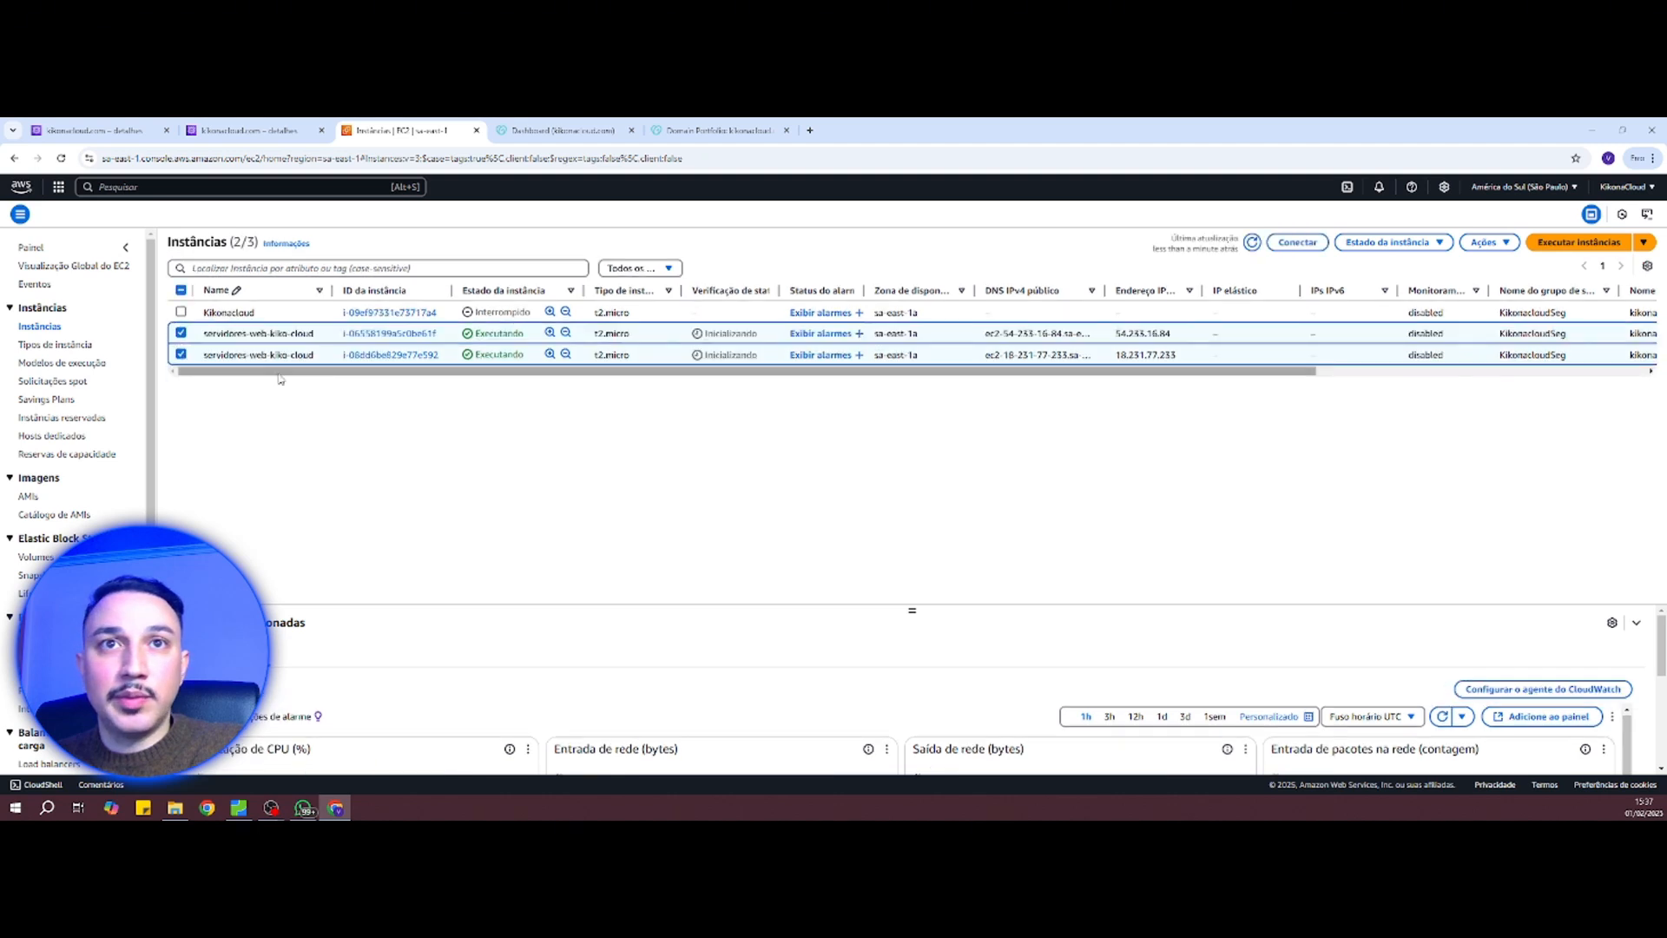
# Step: Show the details of servidores-web-kiko-cloud instance i-08dd6be829e77e592 in an enlarged pane and copy its private IPv4 address
pyautogui.click(182, 351)
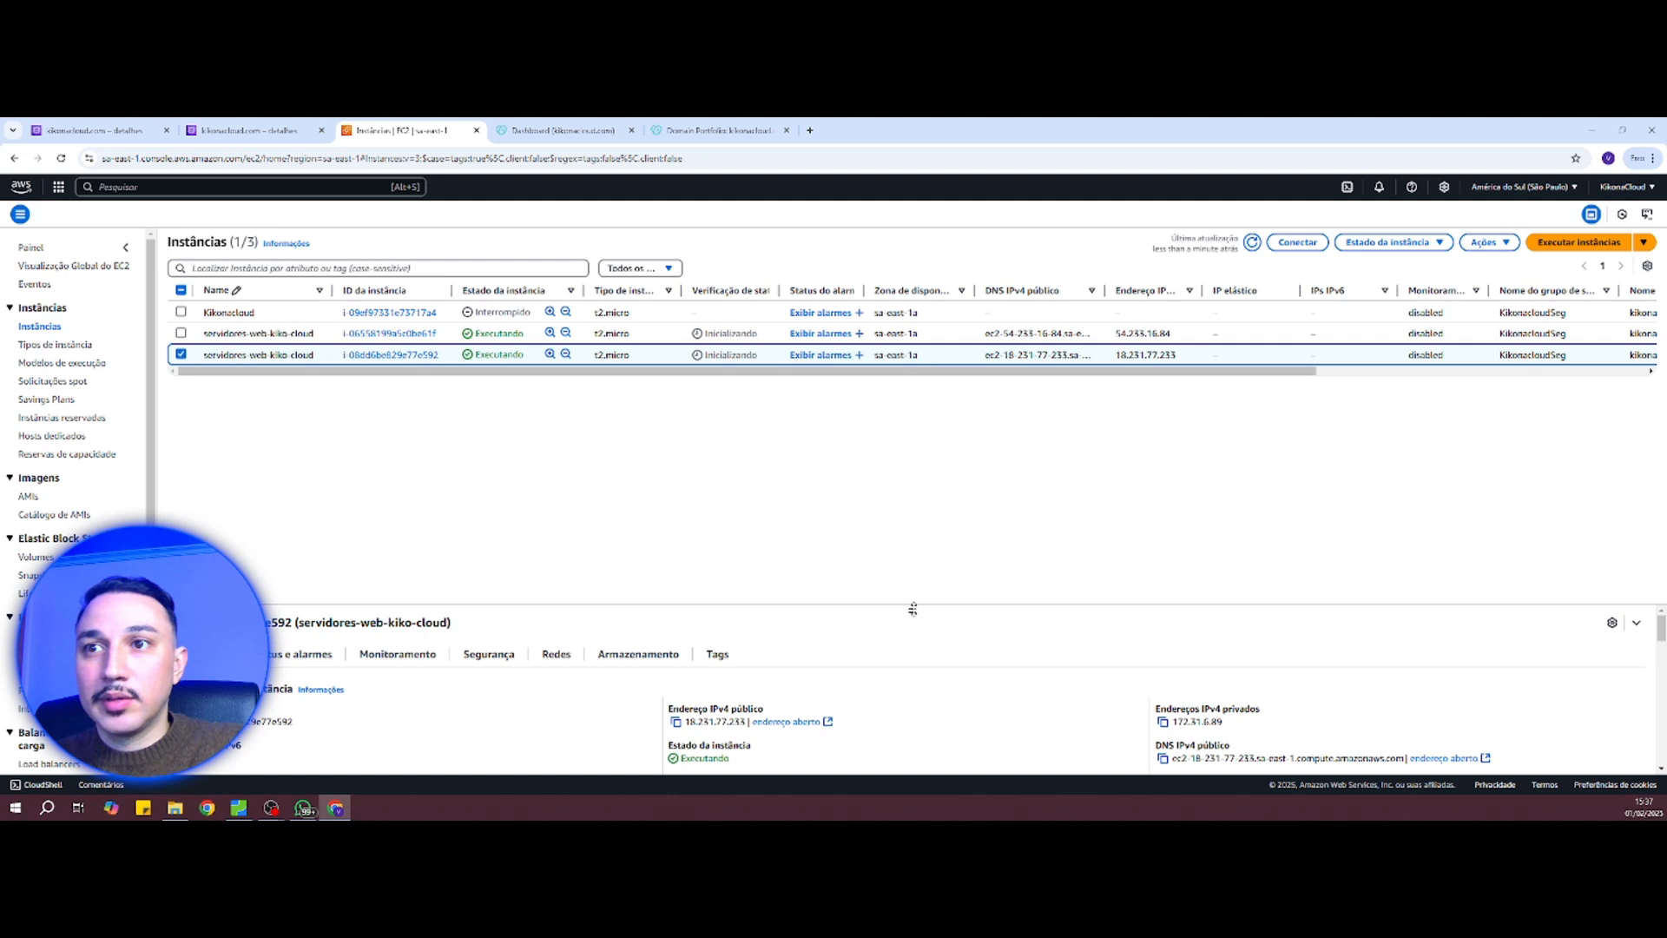
pyautogui.moveTo(913, 609); pyautogui.dragTo(913, 473)
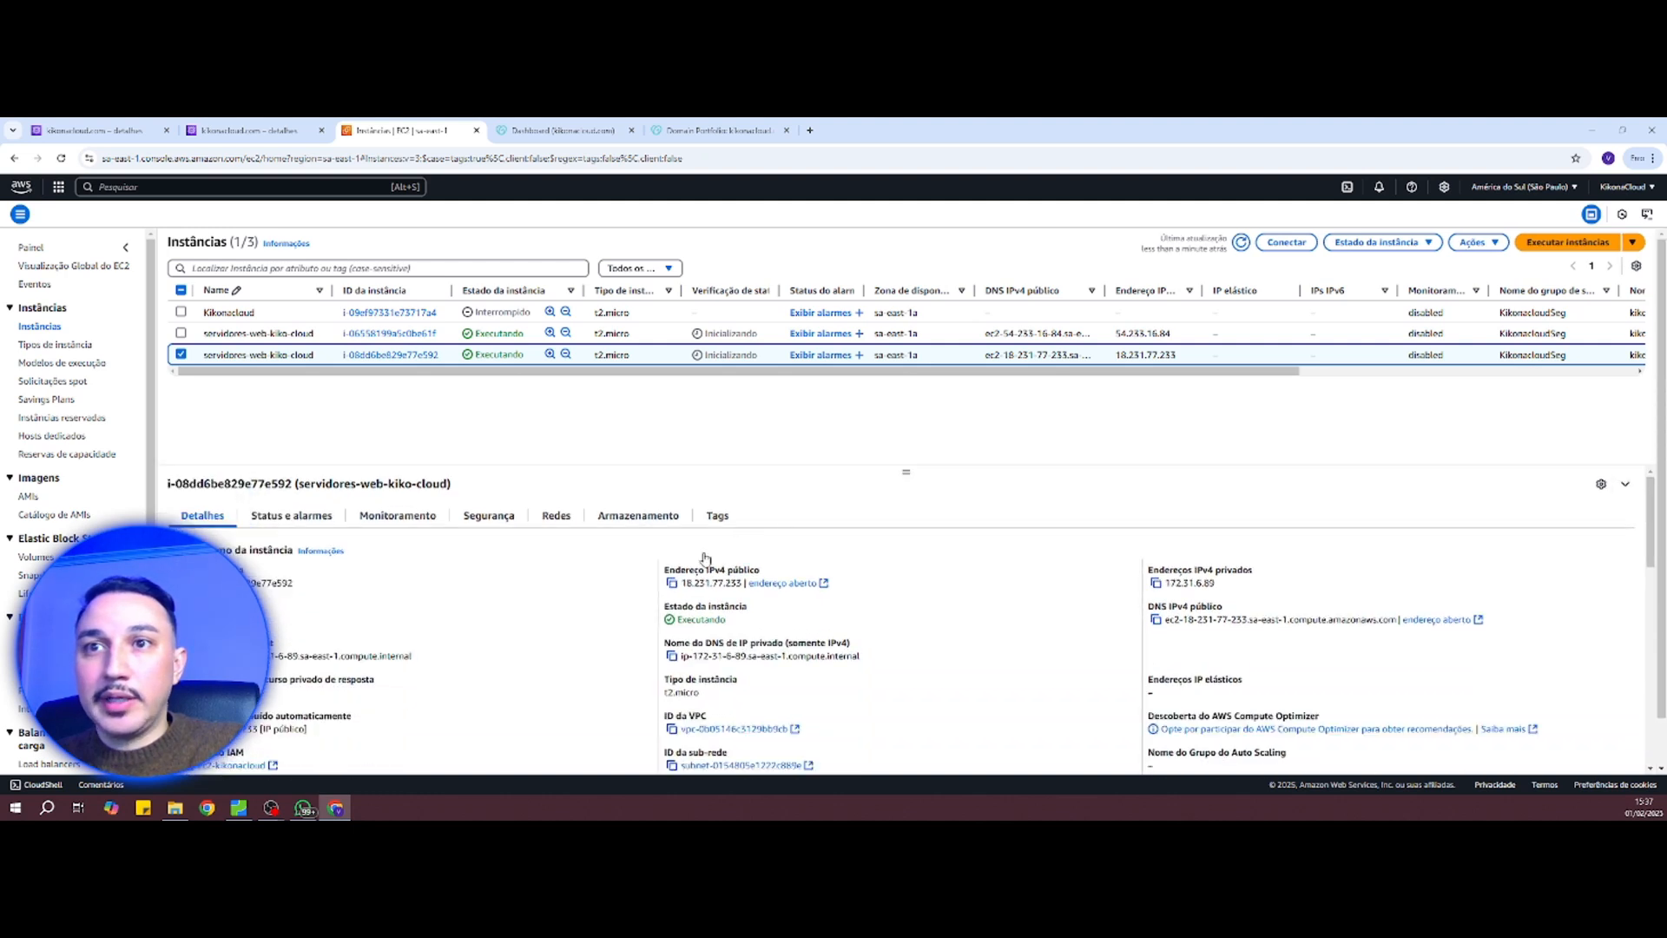
pyautogui.moveTo(664, 570); pyautogui.dragTo(742, 583)
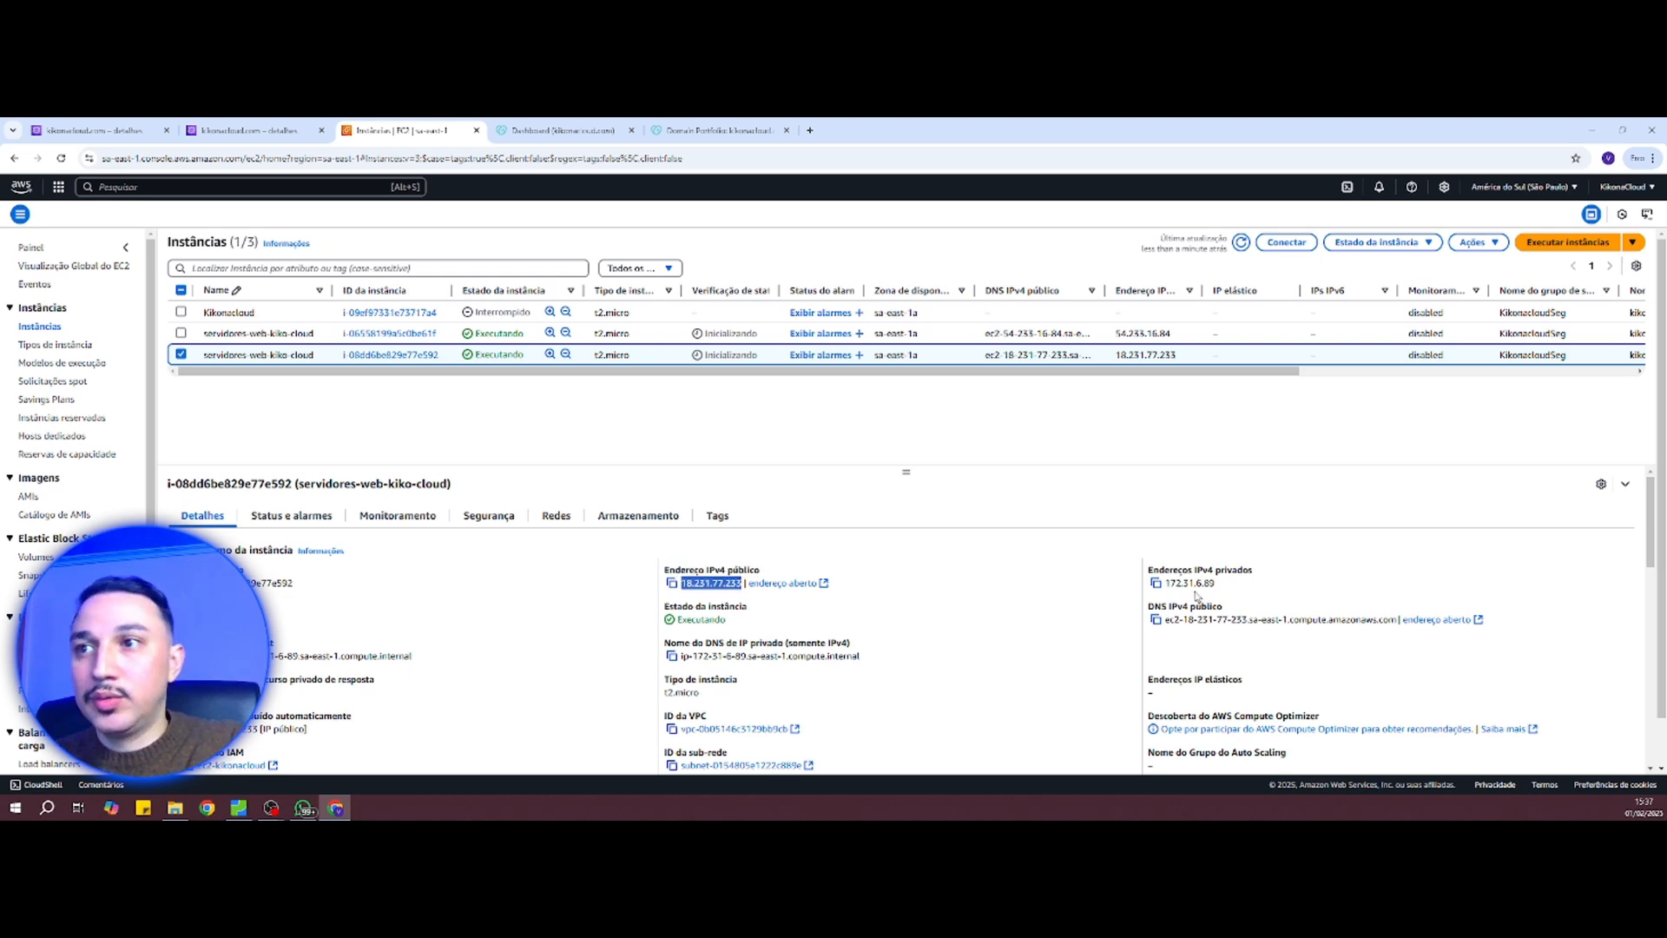
pyautogui.moveTo(1165, 583); pyautogui.dragTo(1225, 589)
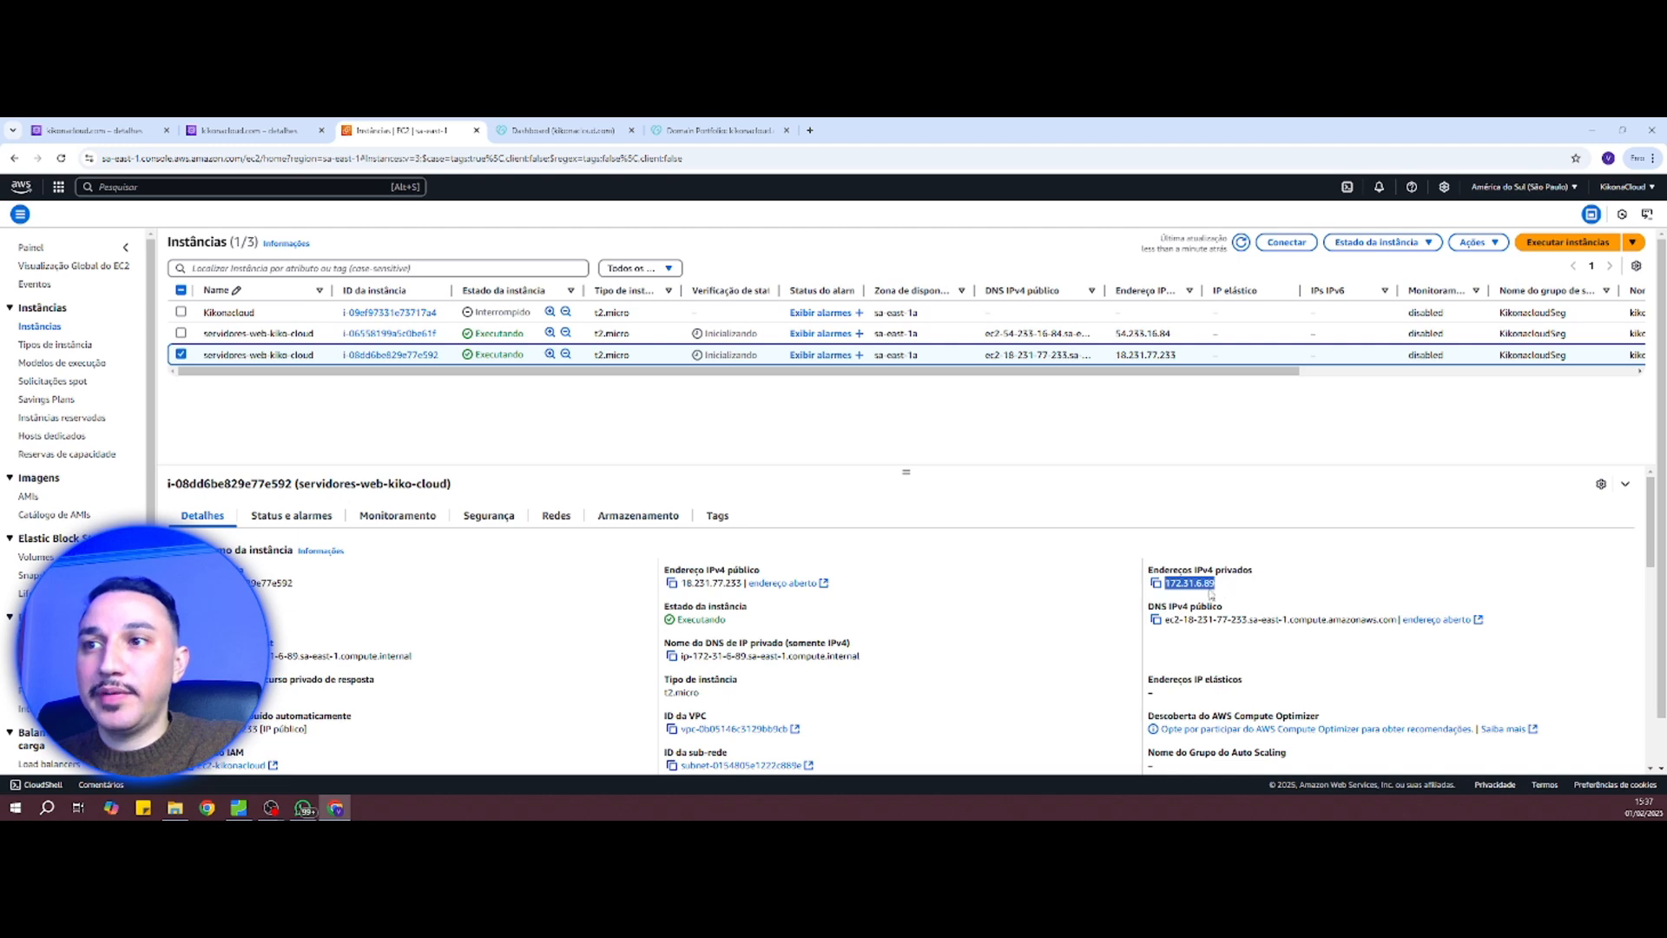
pyautogui.click(1156, 583)
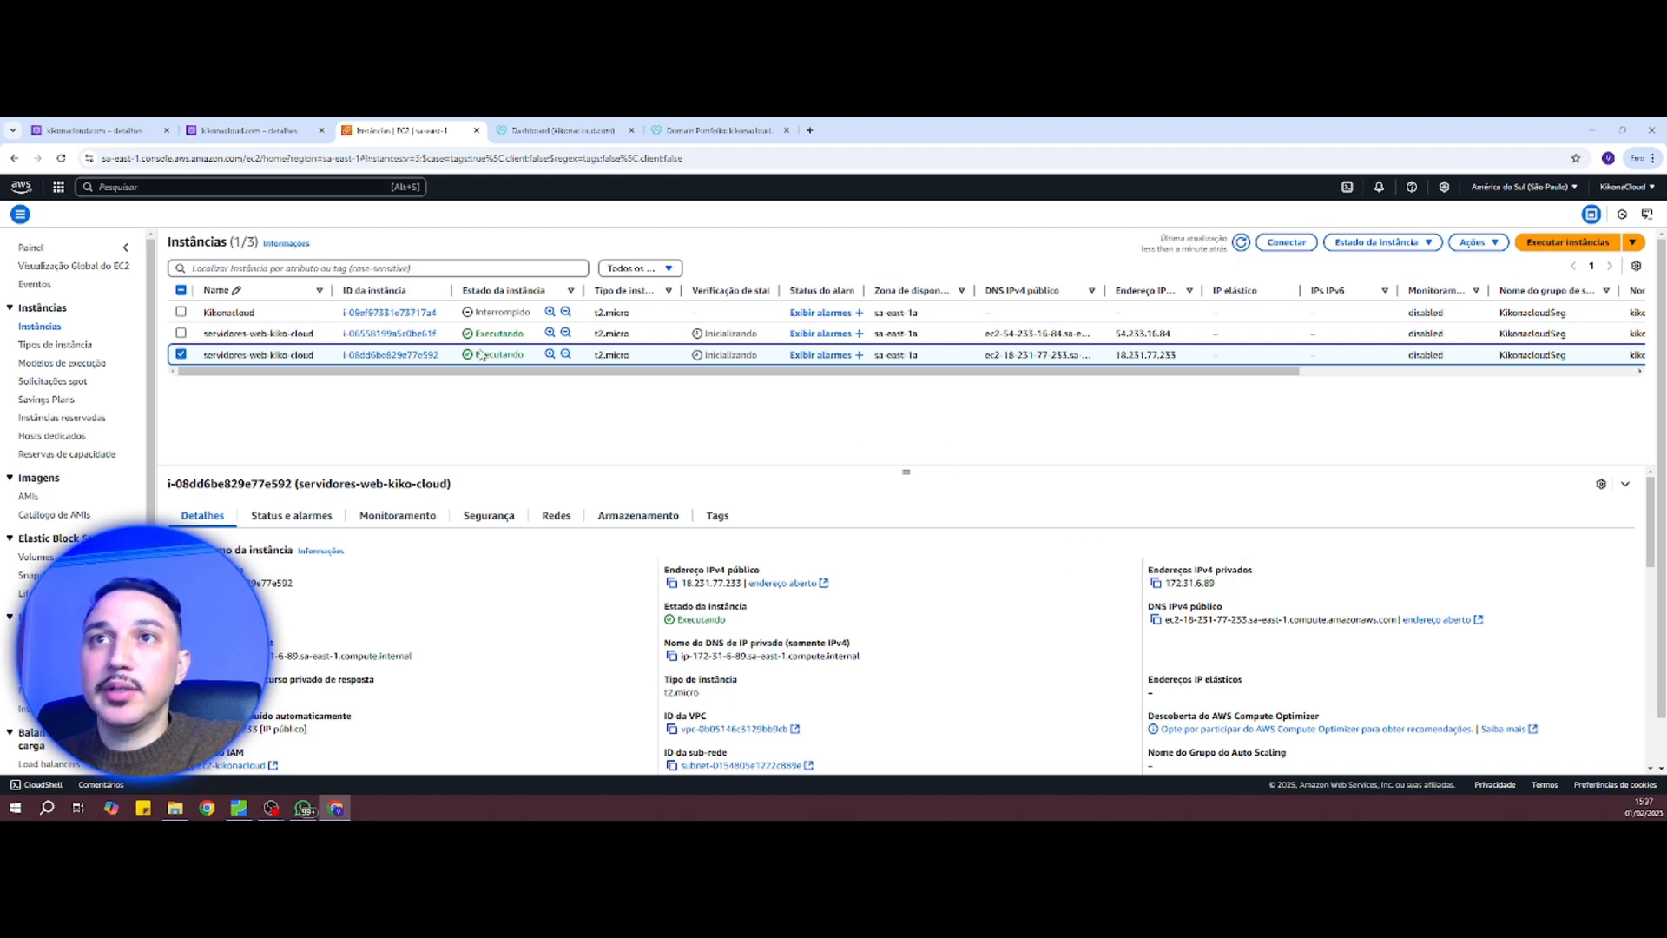
# Step: Start a new type A record named servidorweb in the private kikonacloud.com hosted zone, with value 172.31.6.89
pyautogui.click(259, 131)
pyautogui.click(813, 621)
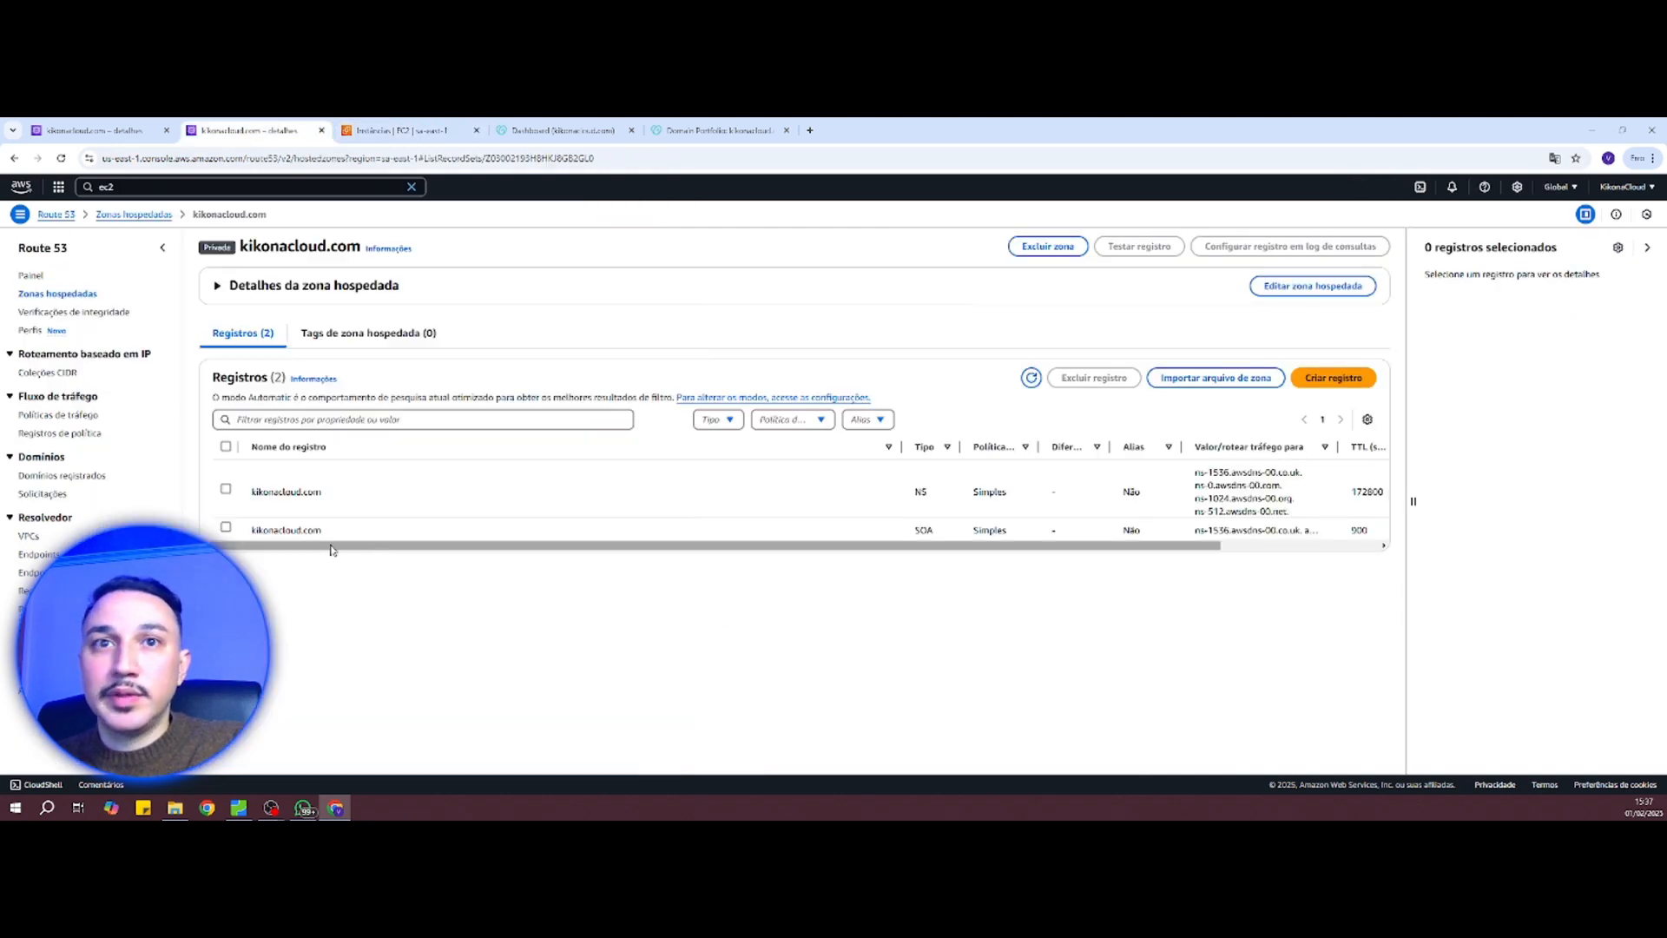
pyautogui.click(1333, 378)
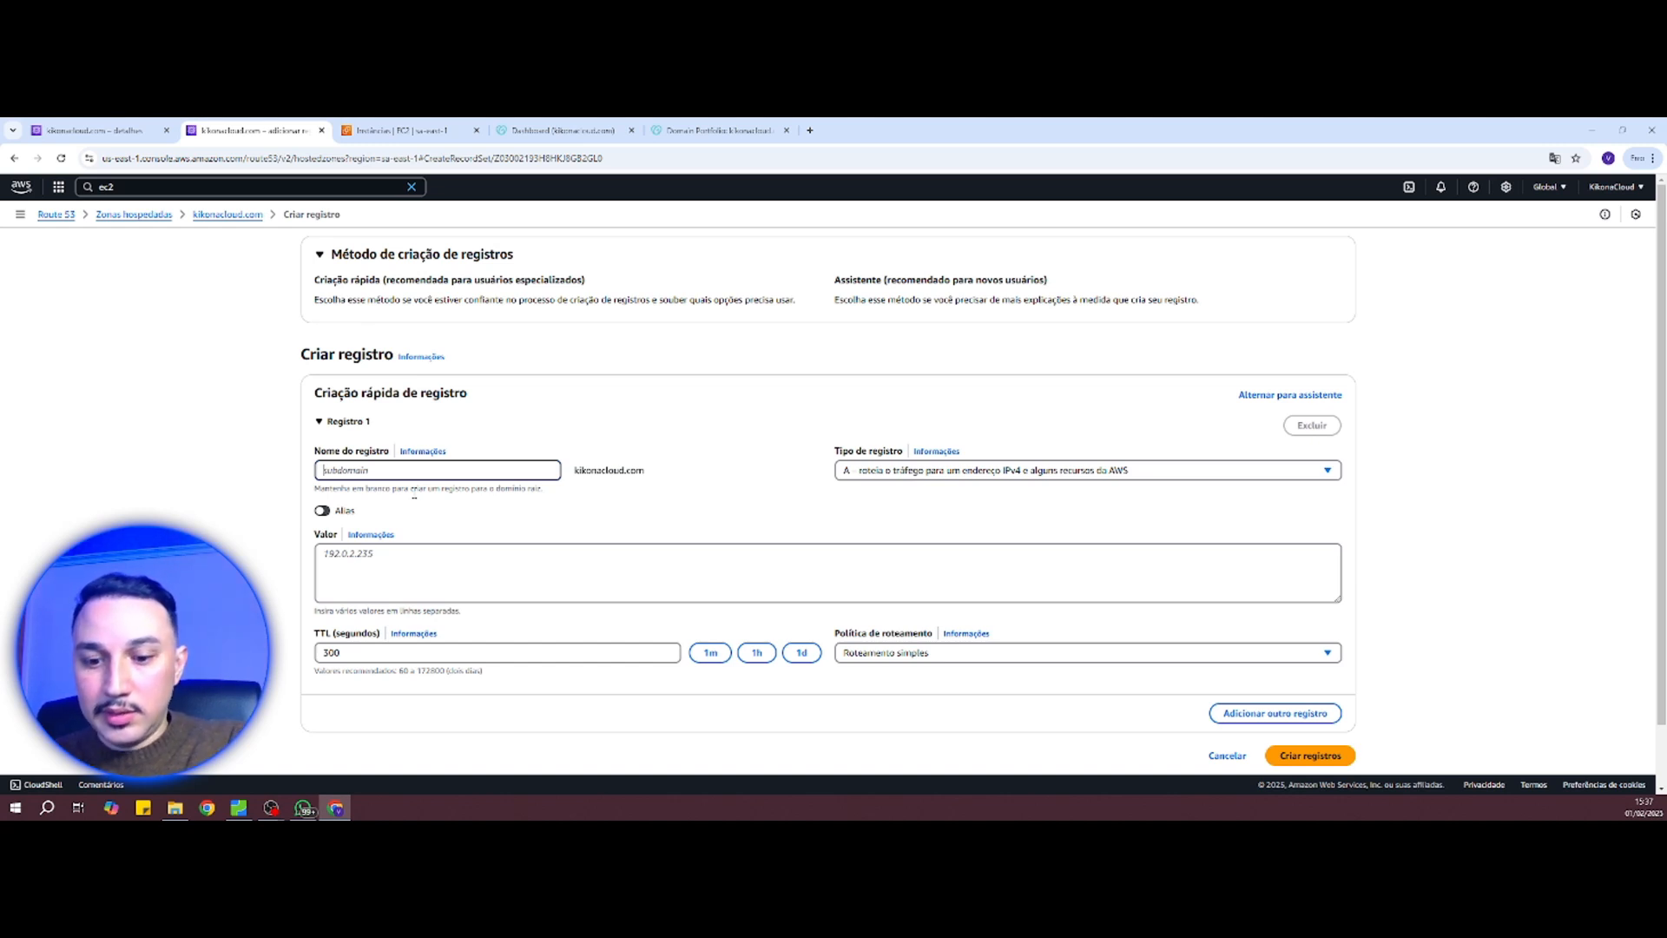
pyautogui.write('servidor')
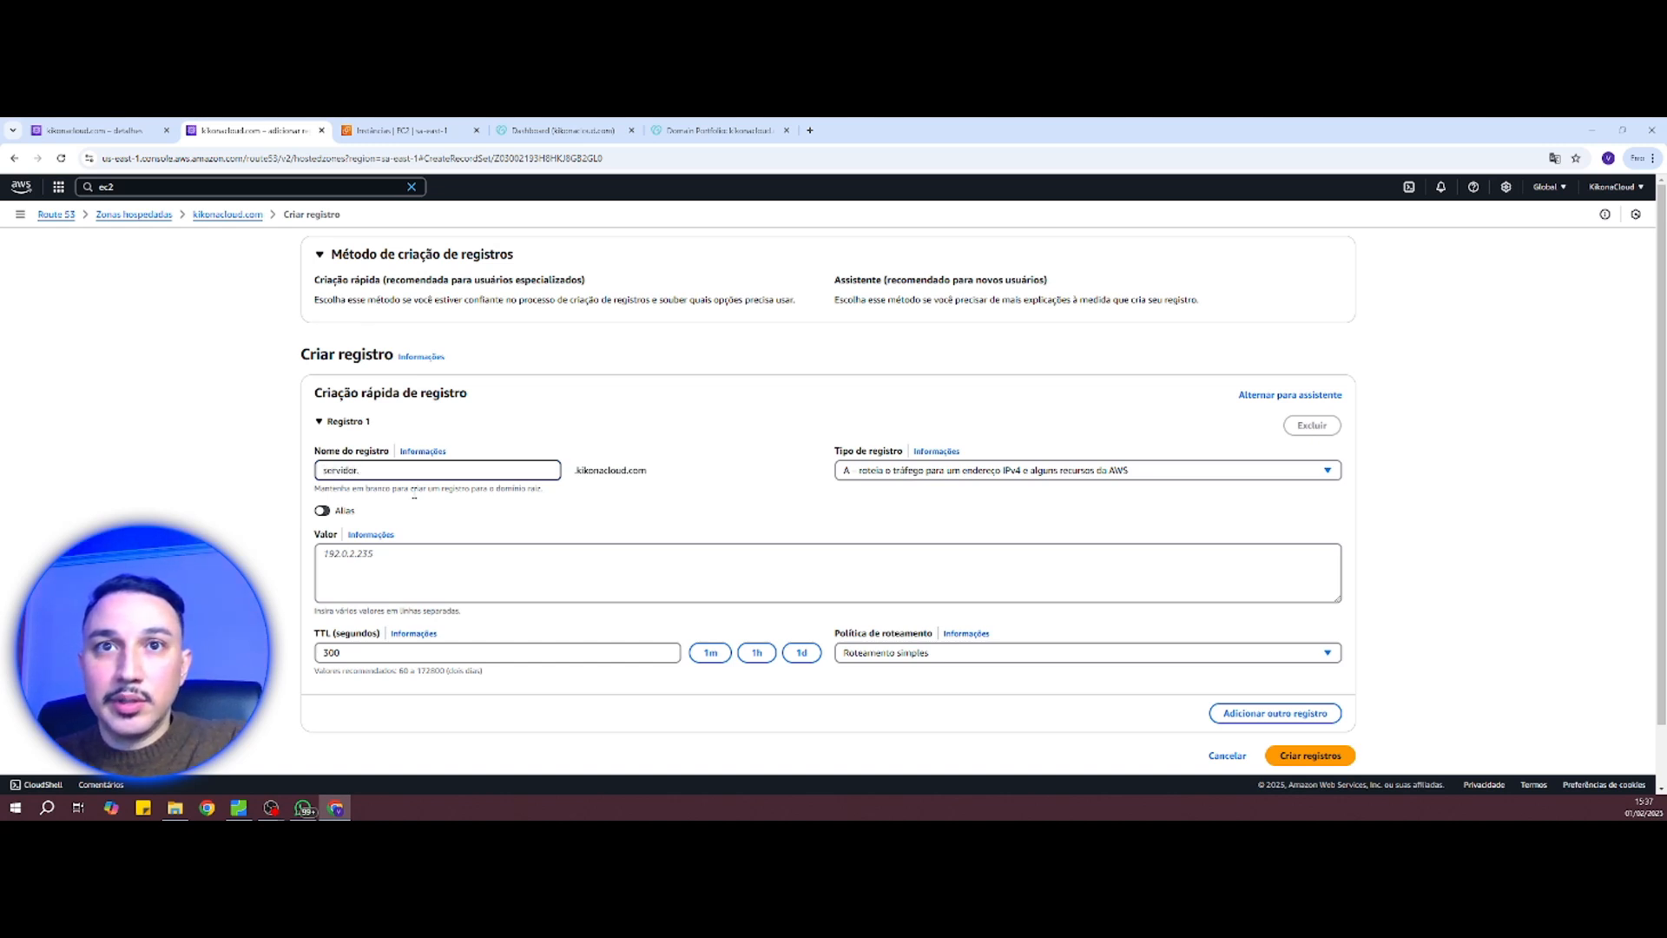
pyautogui.write('webv')
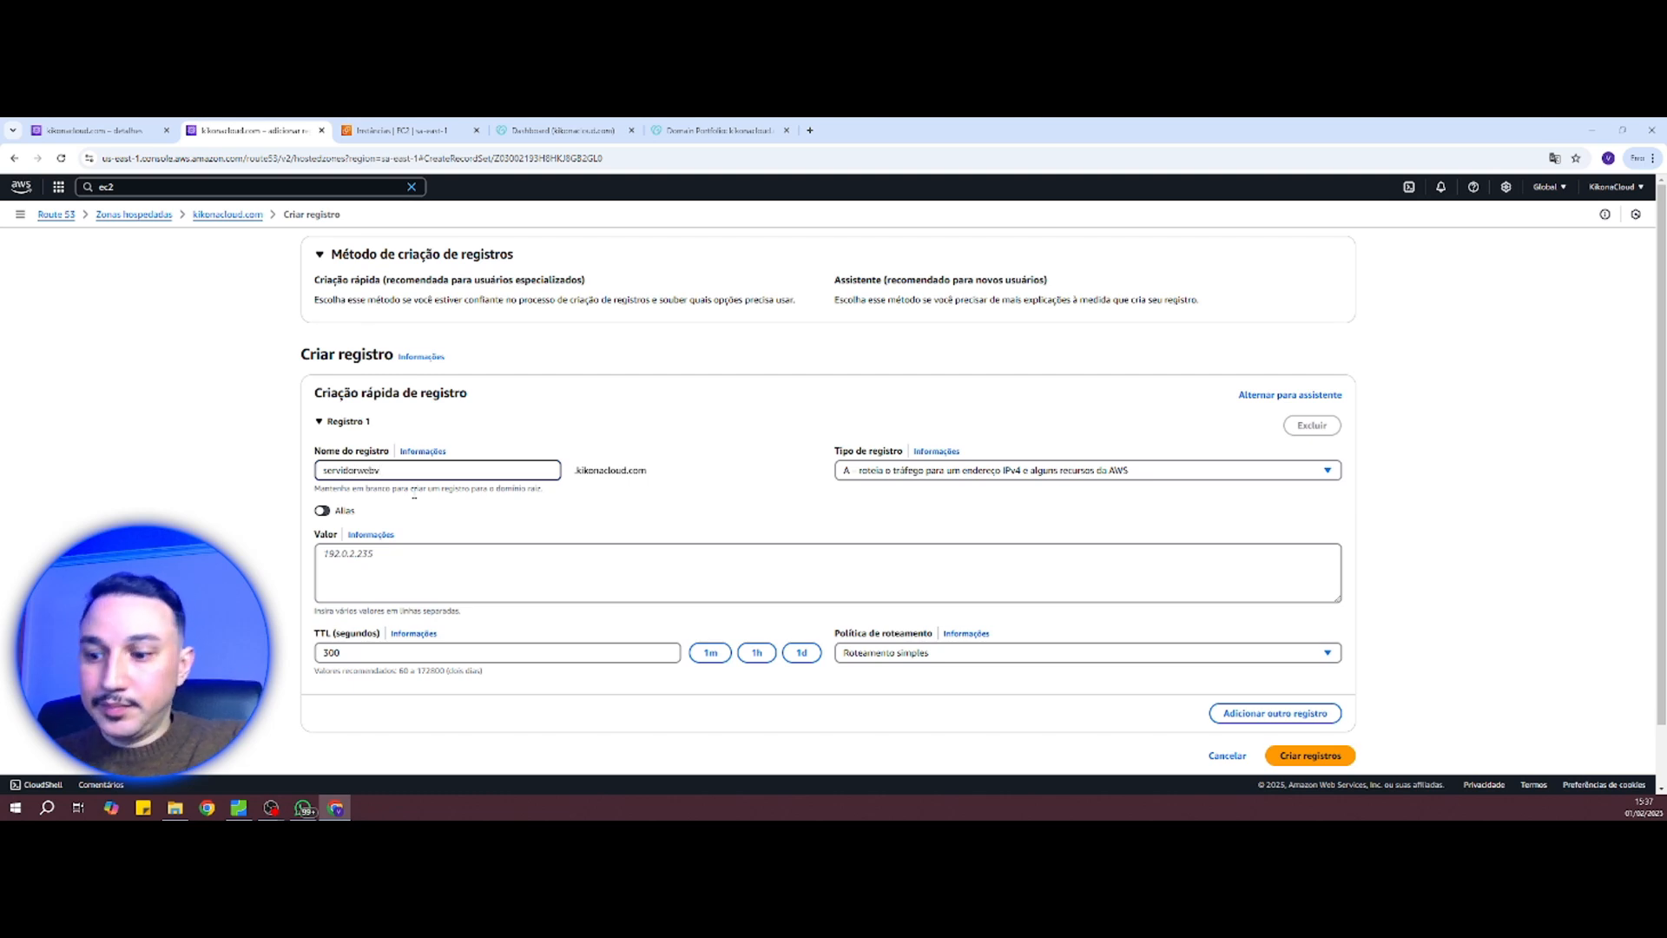
pyautogui.press('Tab')
pyautogui.click(418, 545)
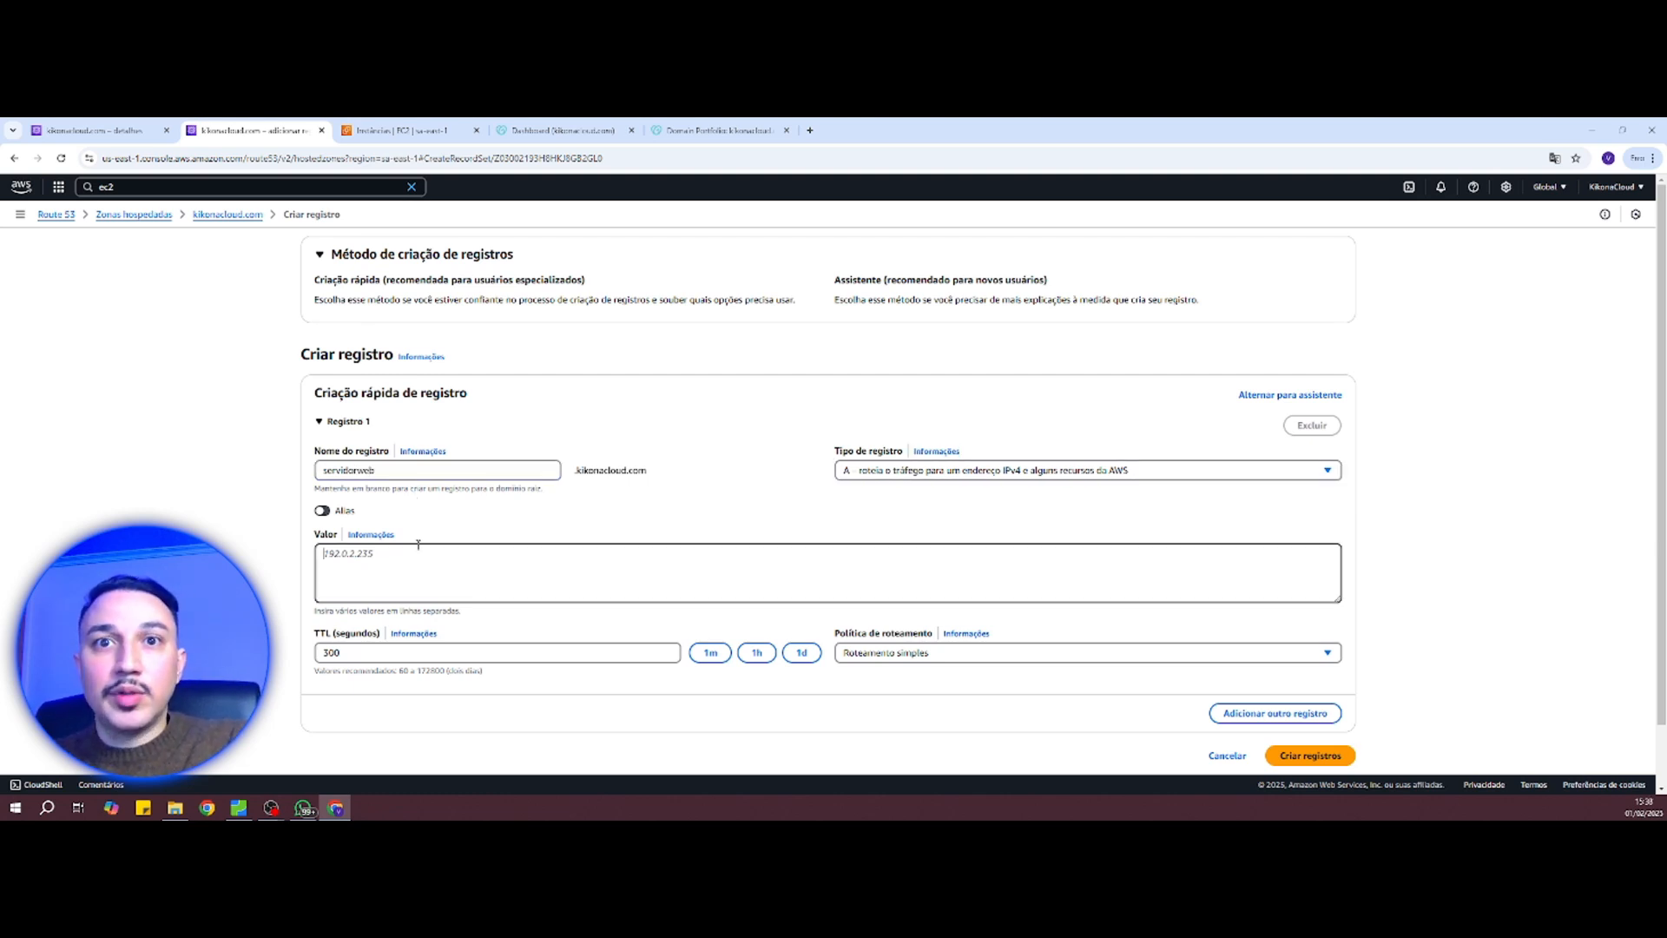
pyautogui.hotkey('ctrl', 'v')
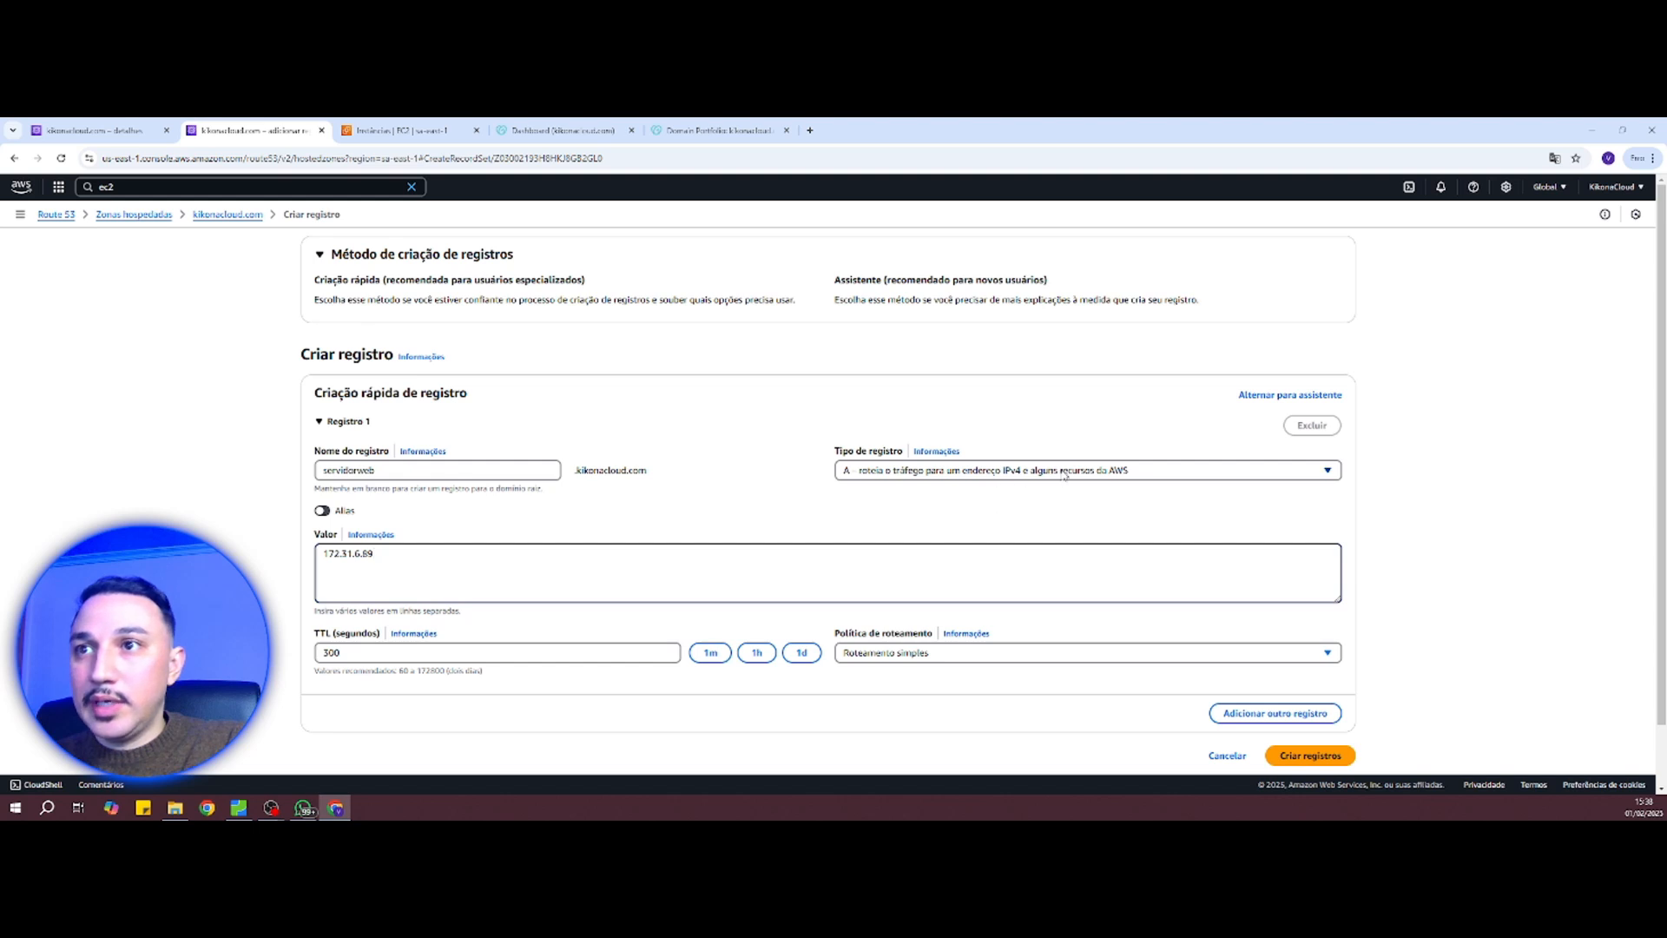
pyautogui.click(957, 478)
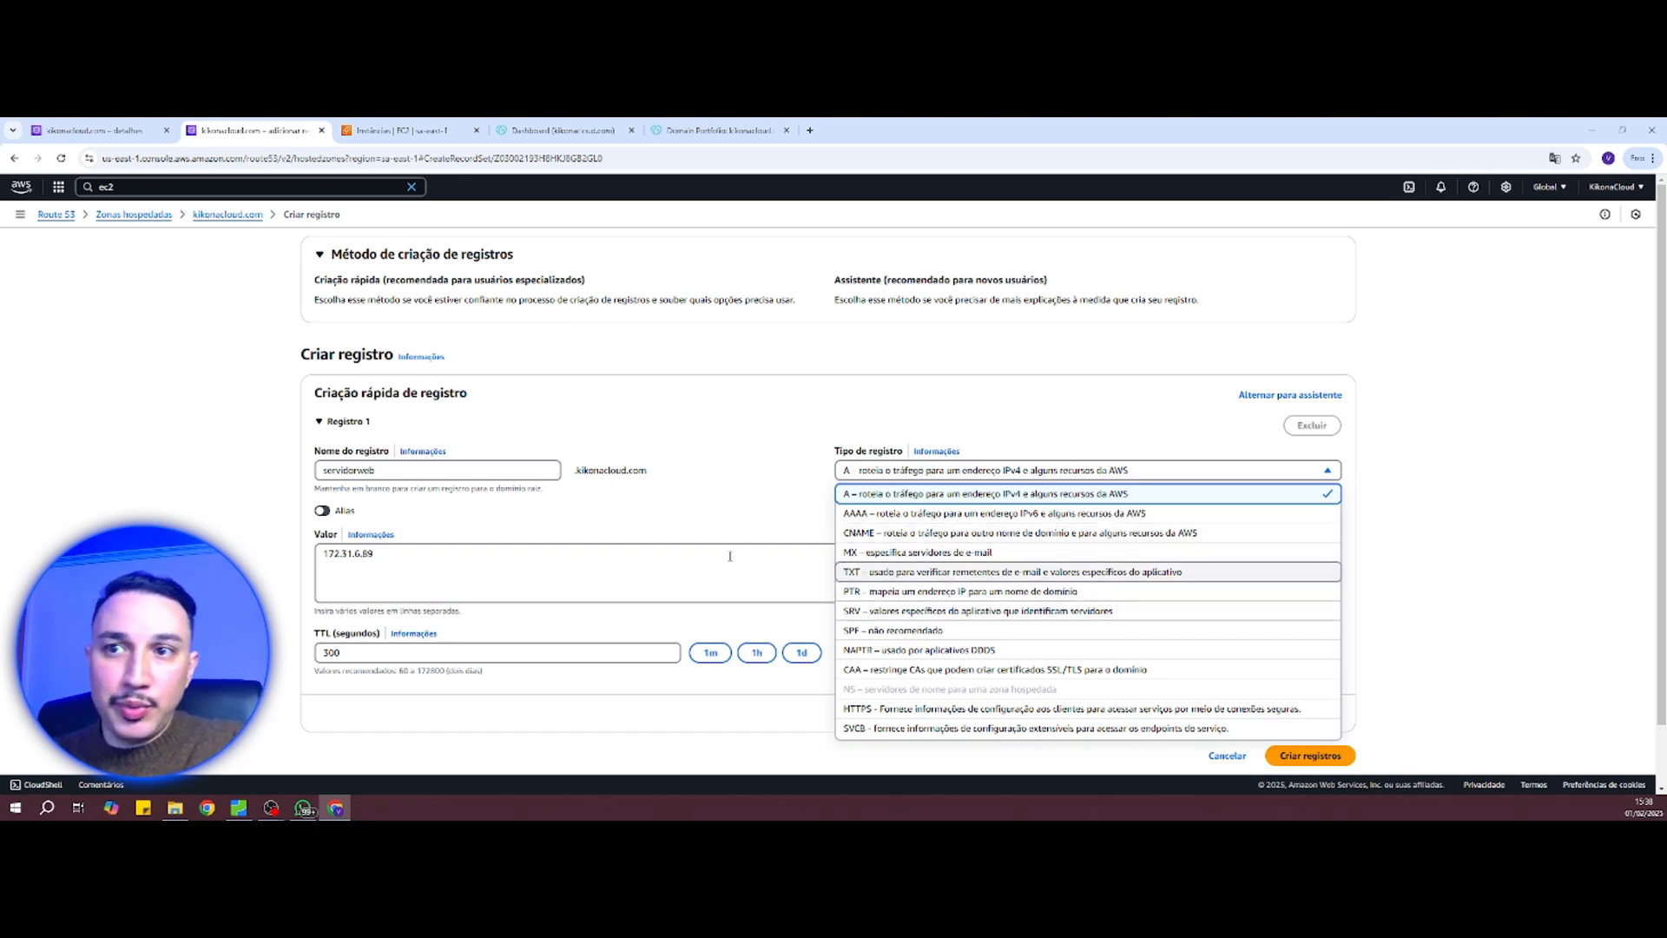
pyautogui.click(769, 500)
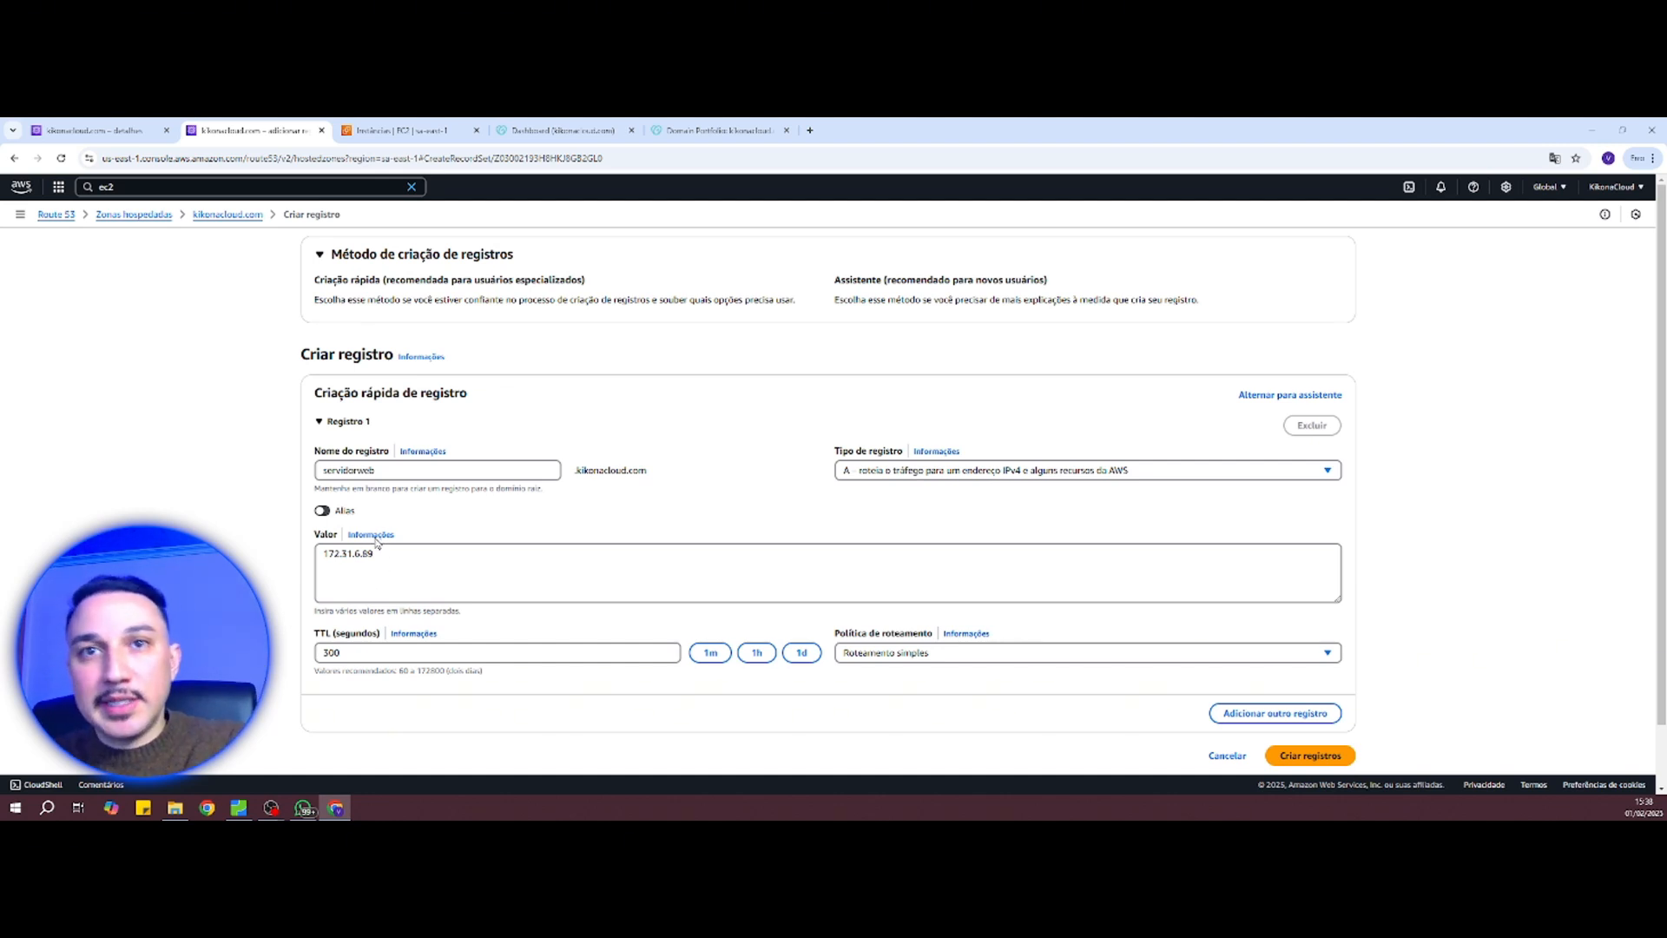
# Step: Switch the record's alias option on and back off, and re-enter 172.31.6.89 as its value
pyautogui.click(325, 514)
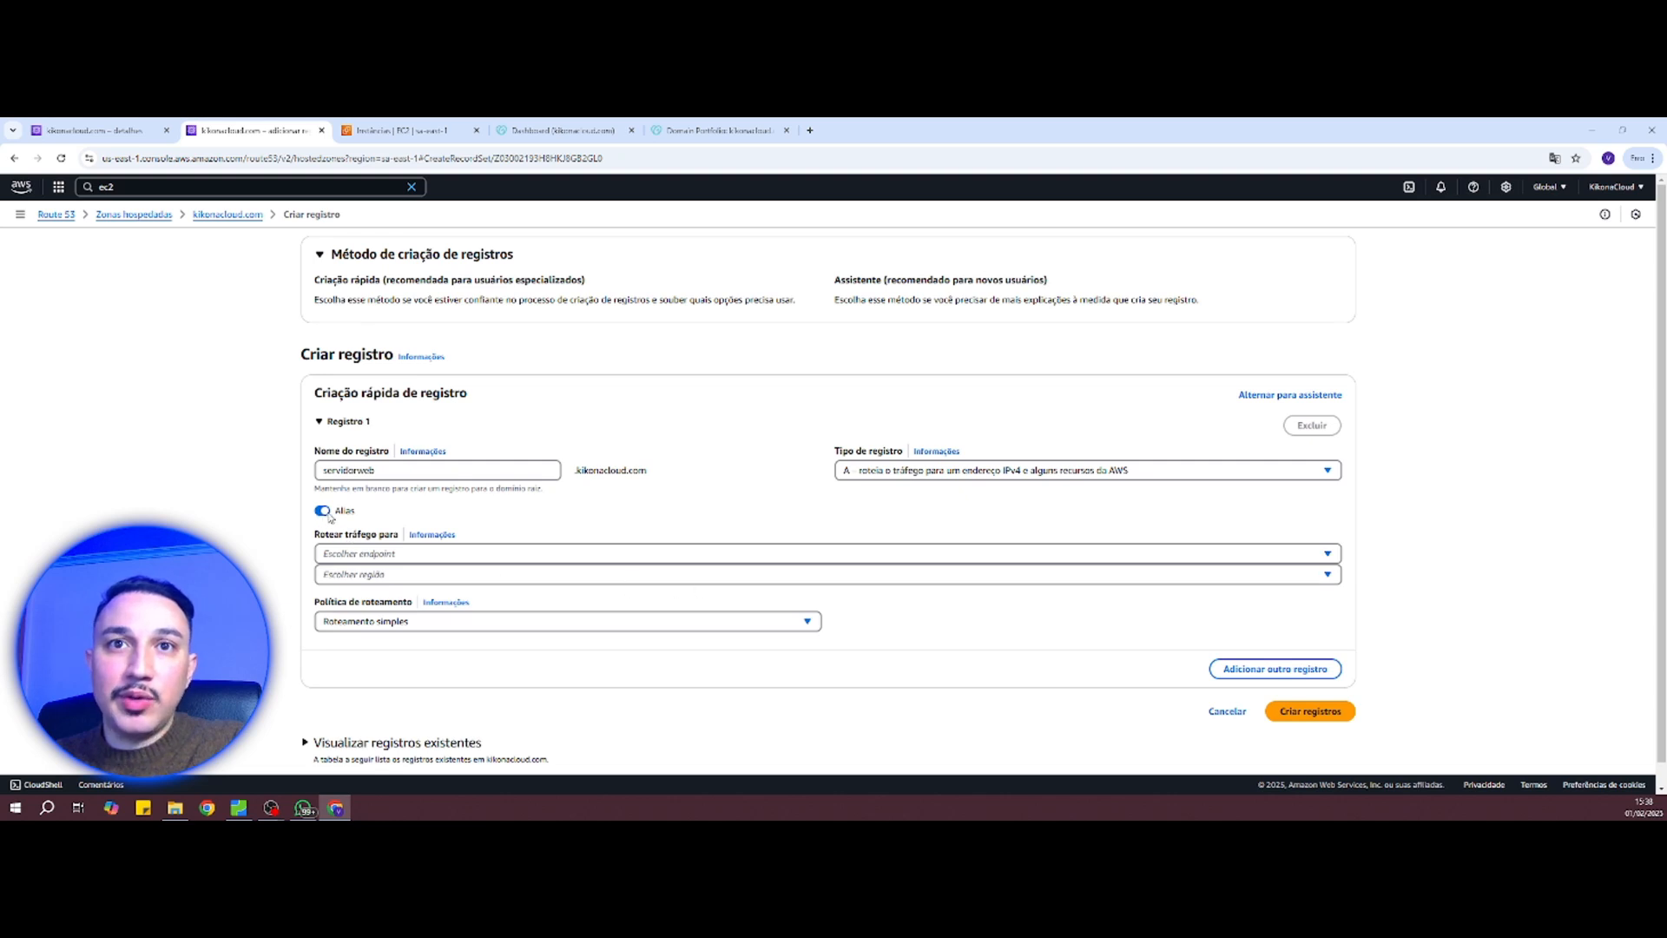
pyautogui.click(322, 511)
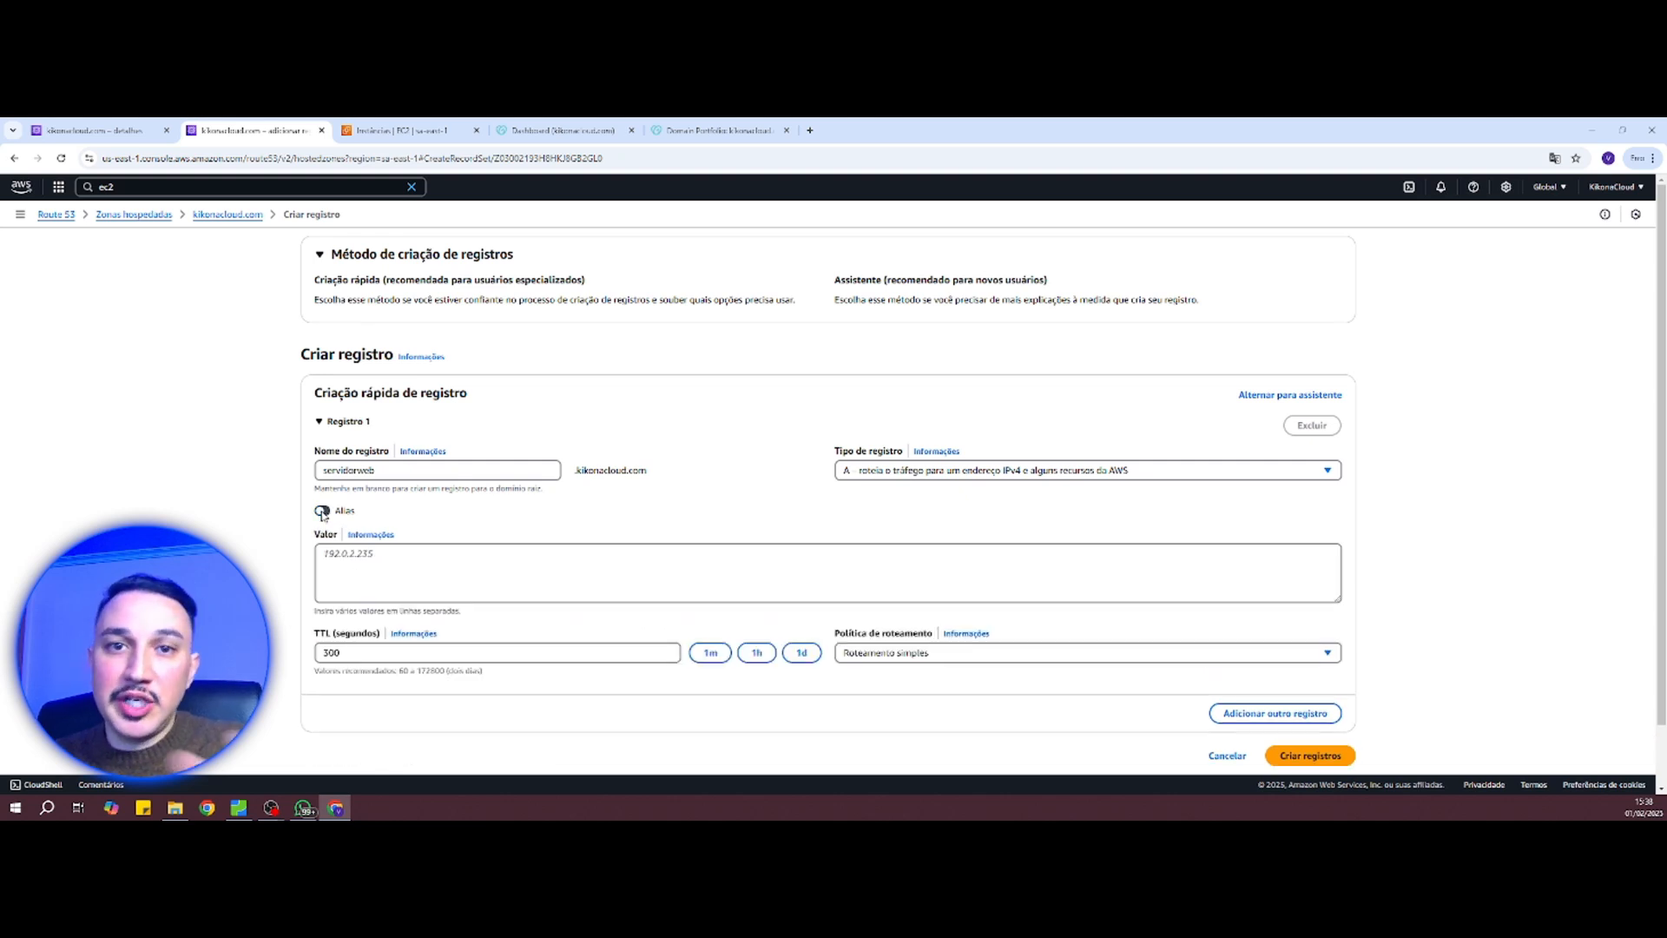
pyautogui.click(370, 566)
pyautogui.hotkey('ctrl', 'v')
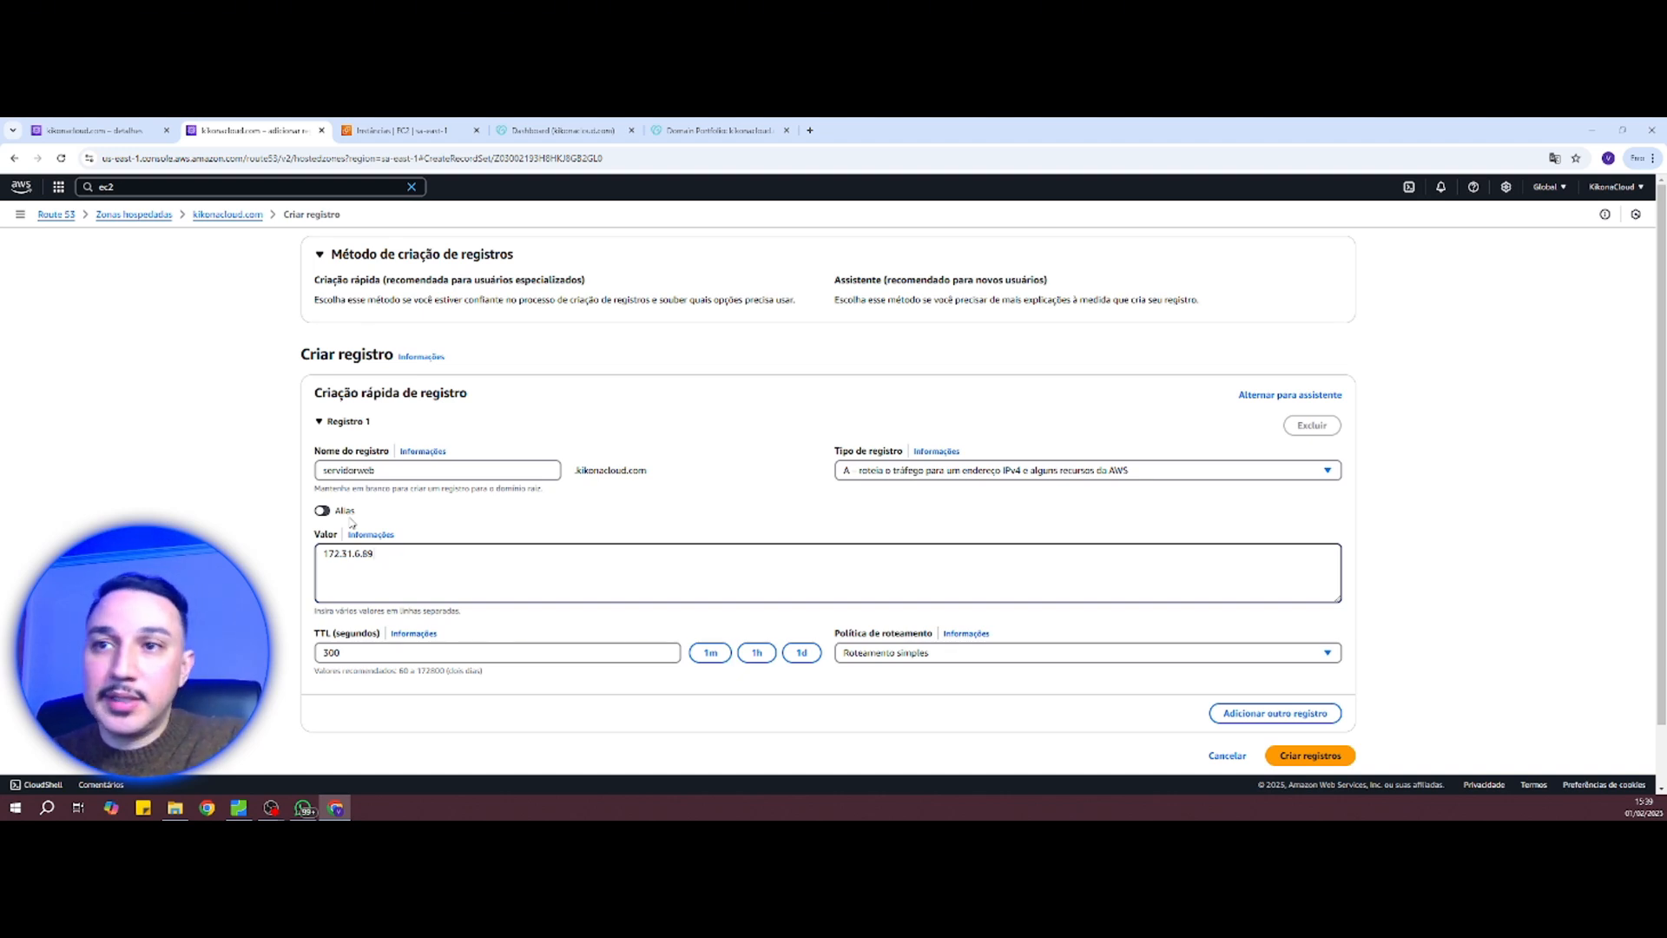
pyautogui.click(603, 524)
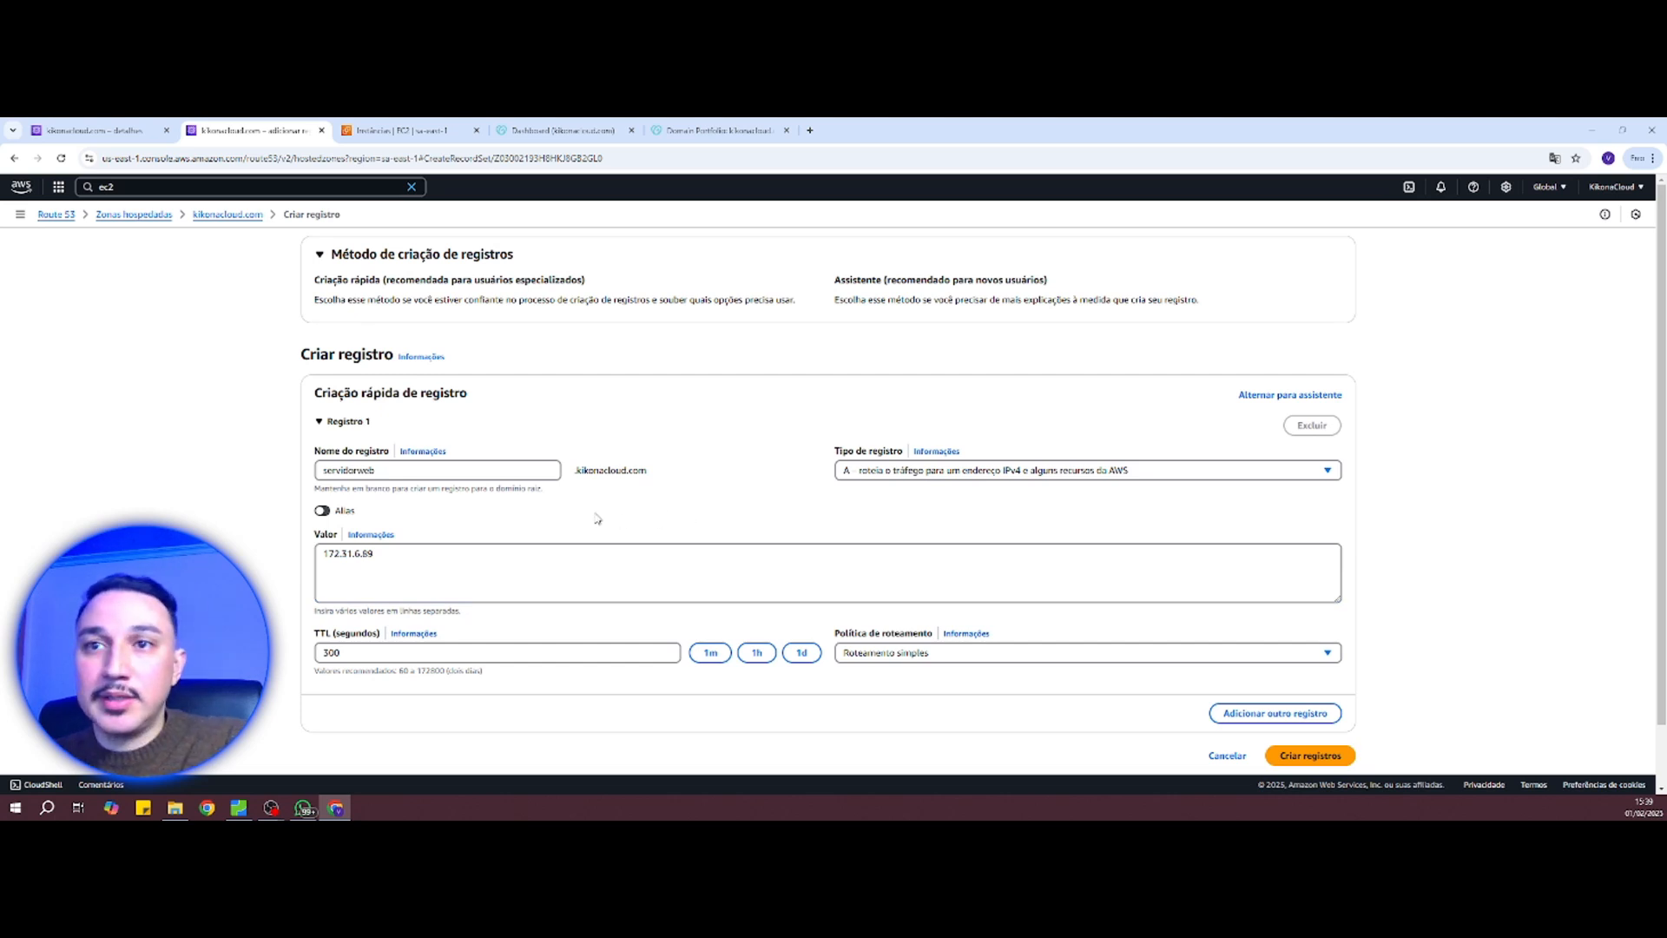
# Step: Review the TTL and routing policy options, and create the record with a 300-second TTL and simple routing
pyautogui.scroll(-1, 519, 543)
pyautogui.moveTo(408, 587); pyautogui.dragTo(296, 584)
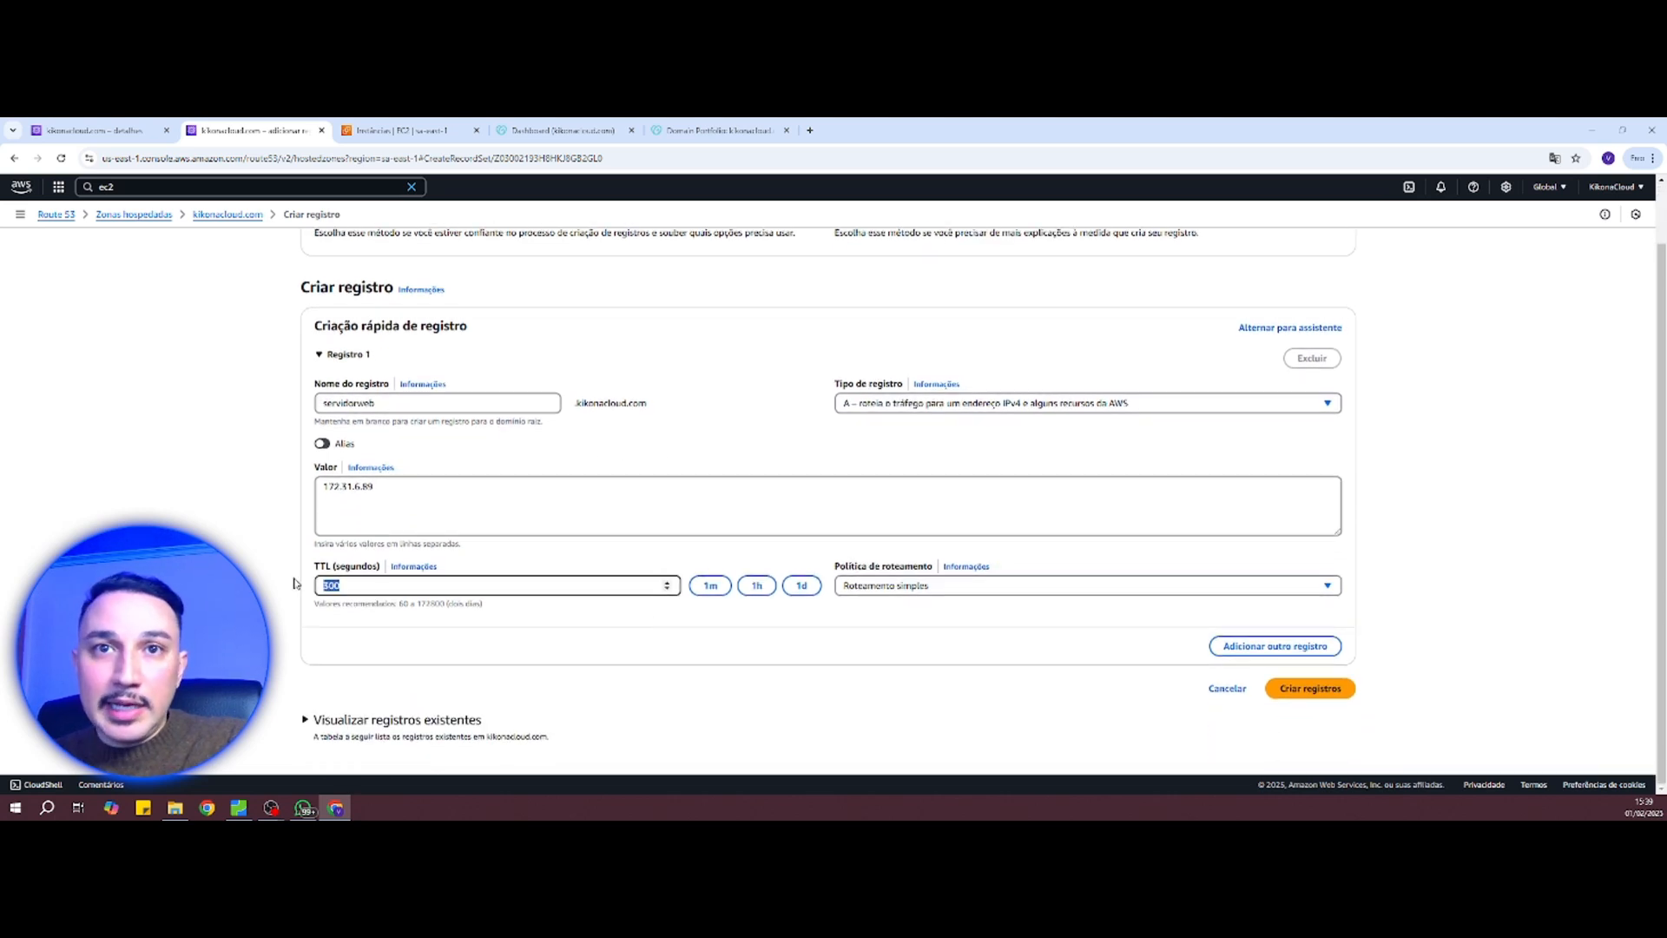
pyautogui.click(381, 591)
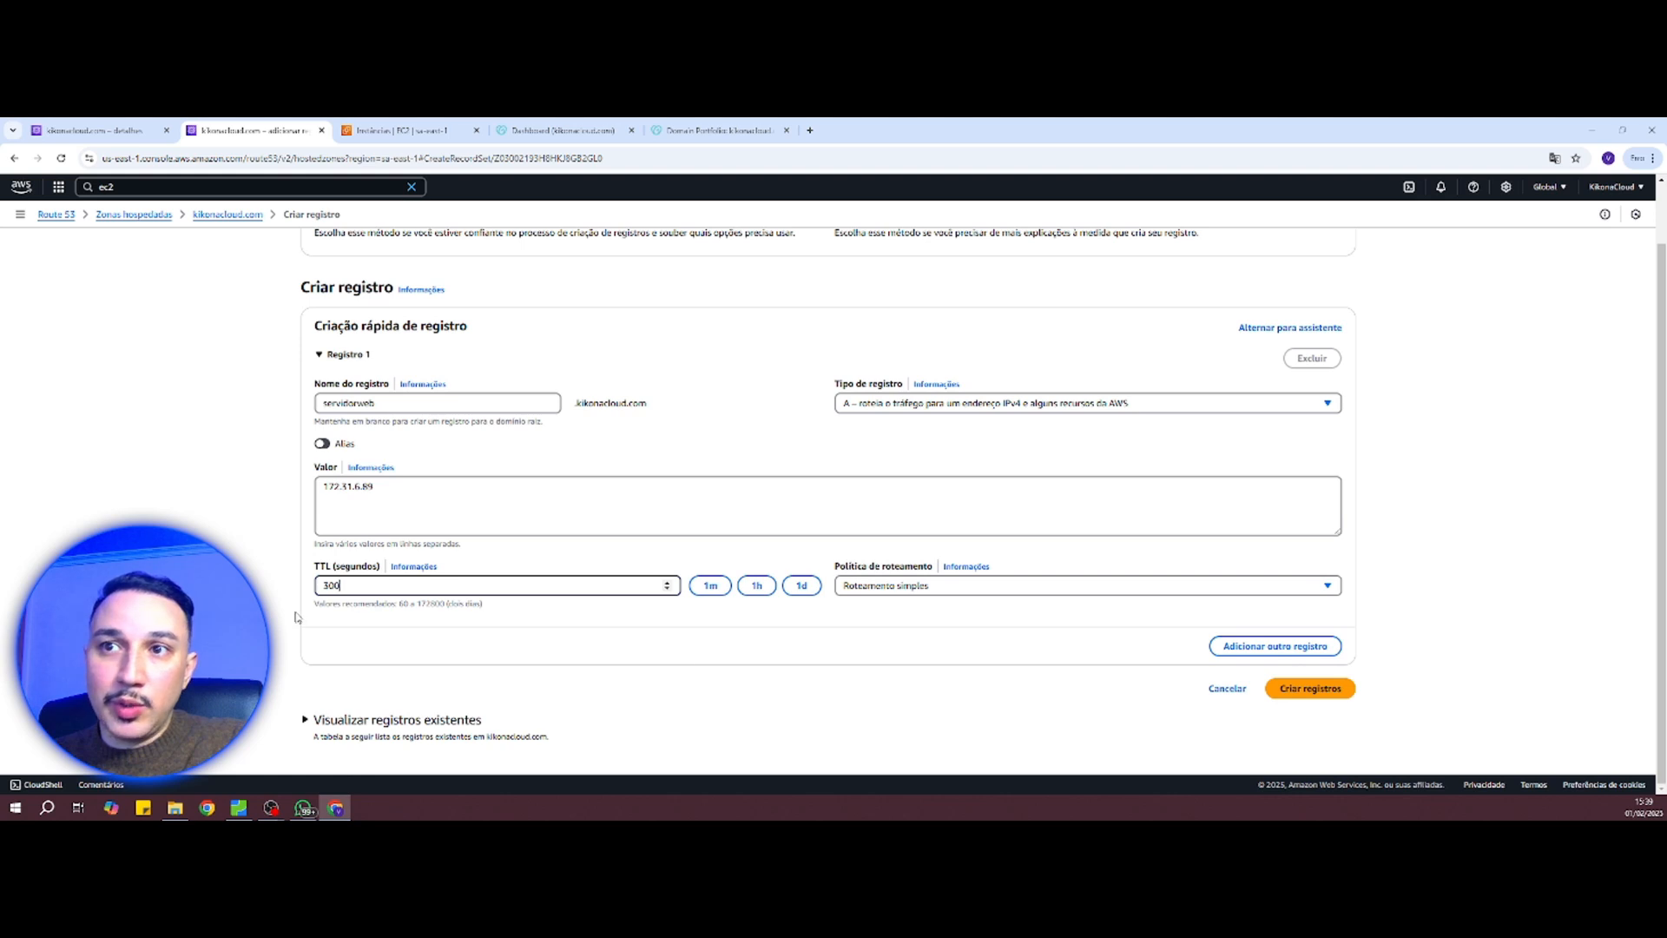
pyautogui.moveTo(344, 583); pyautogui.dragTo(300, 594)
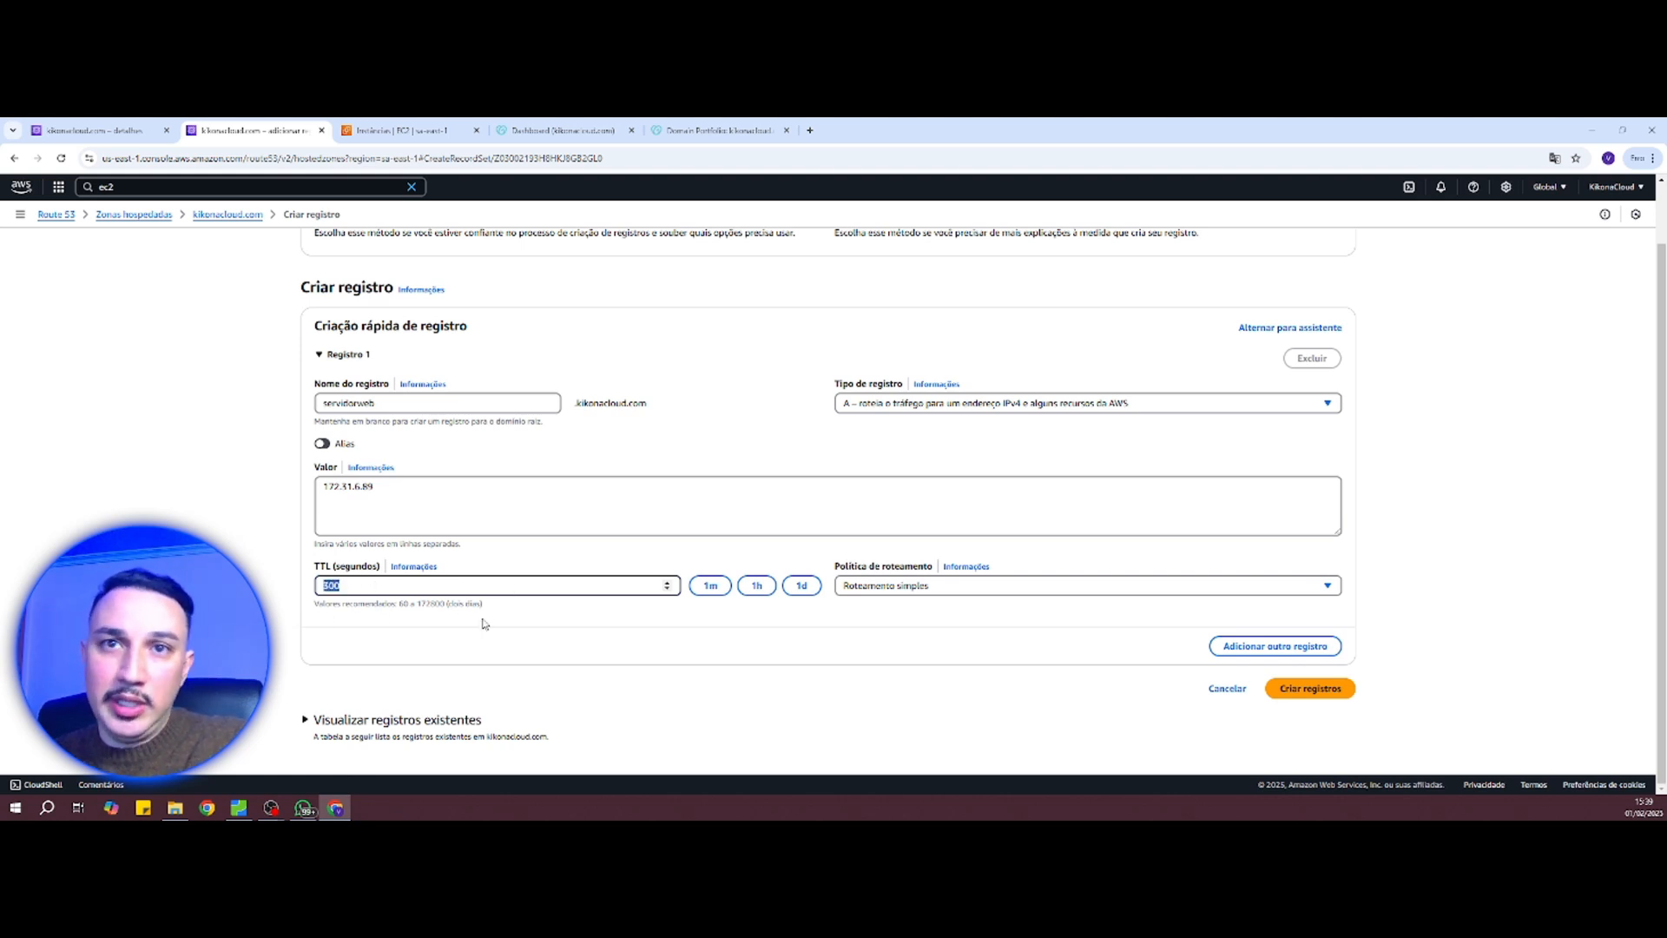
pyautogui.click(904, 617)
pyautogui.click(949, 588)
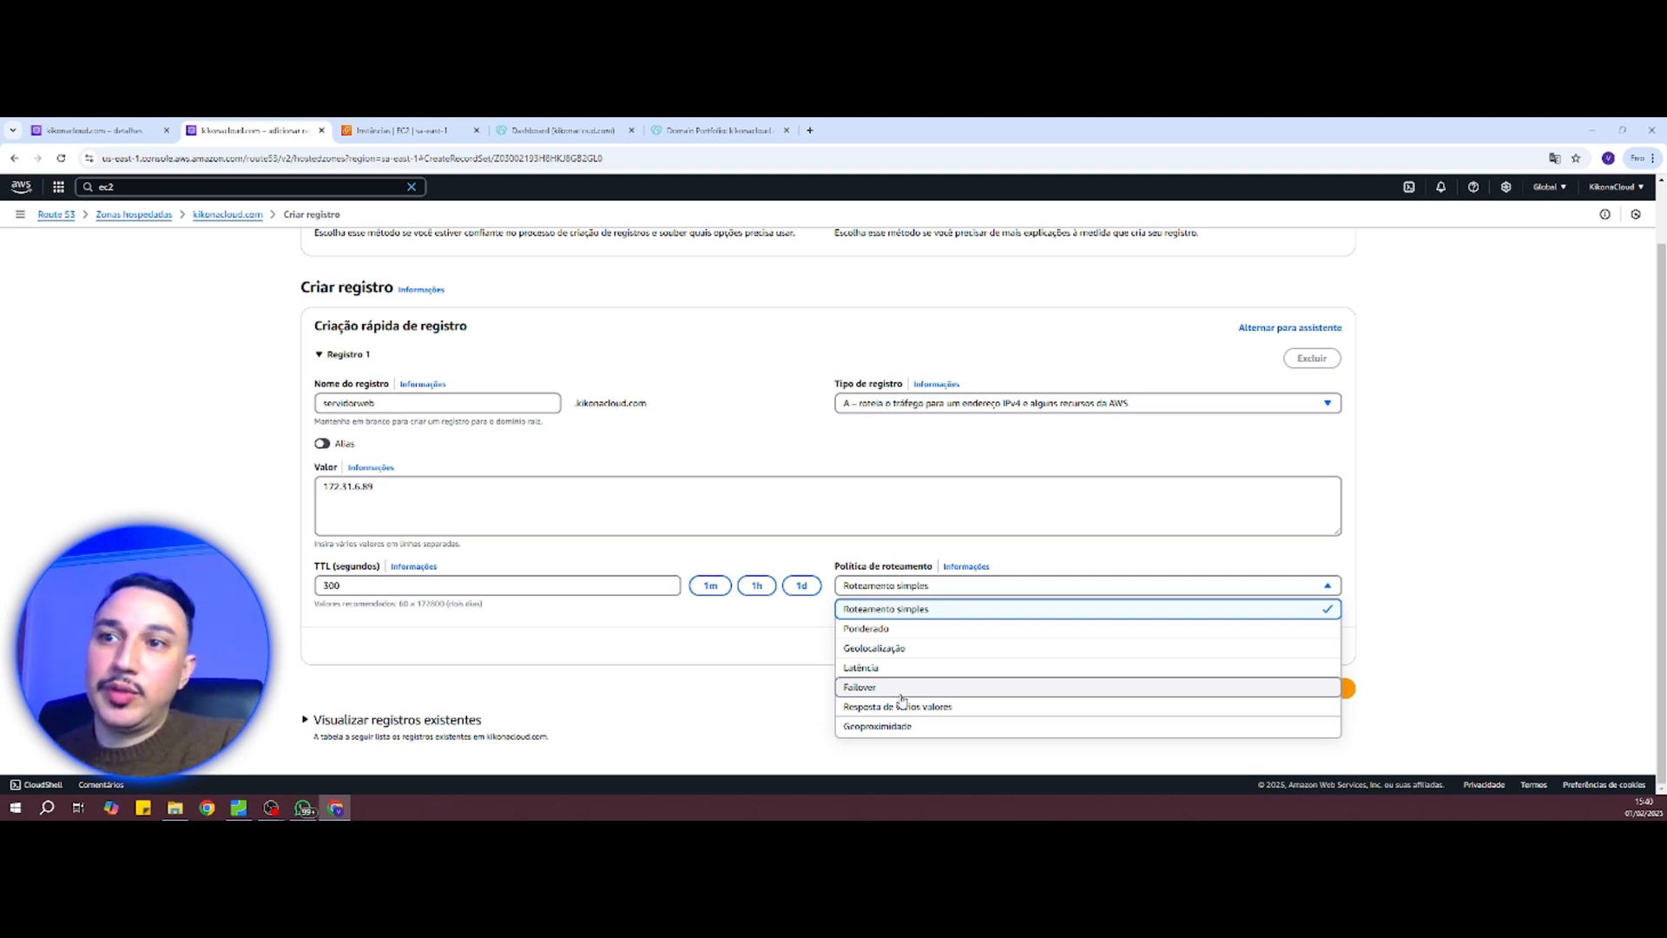
pyautogui.click(786, 631)
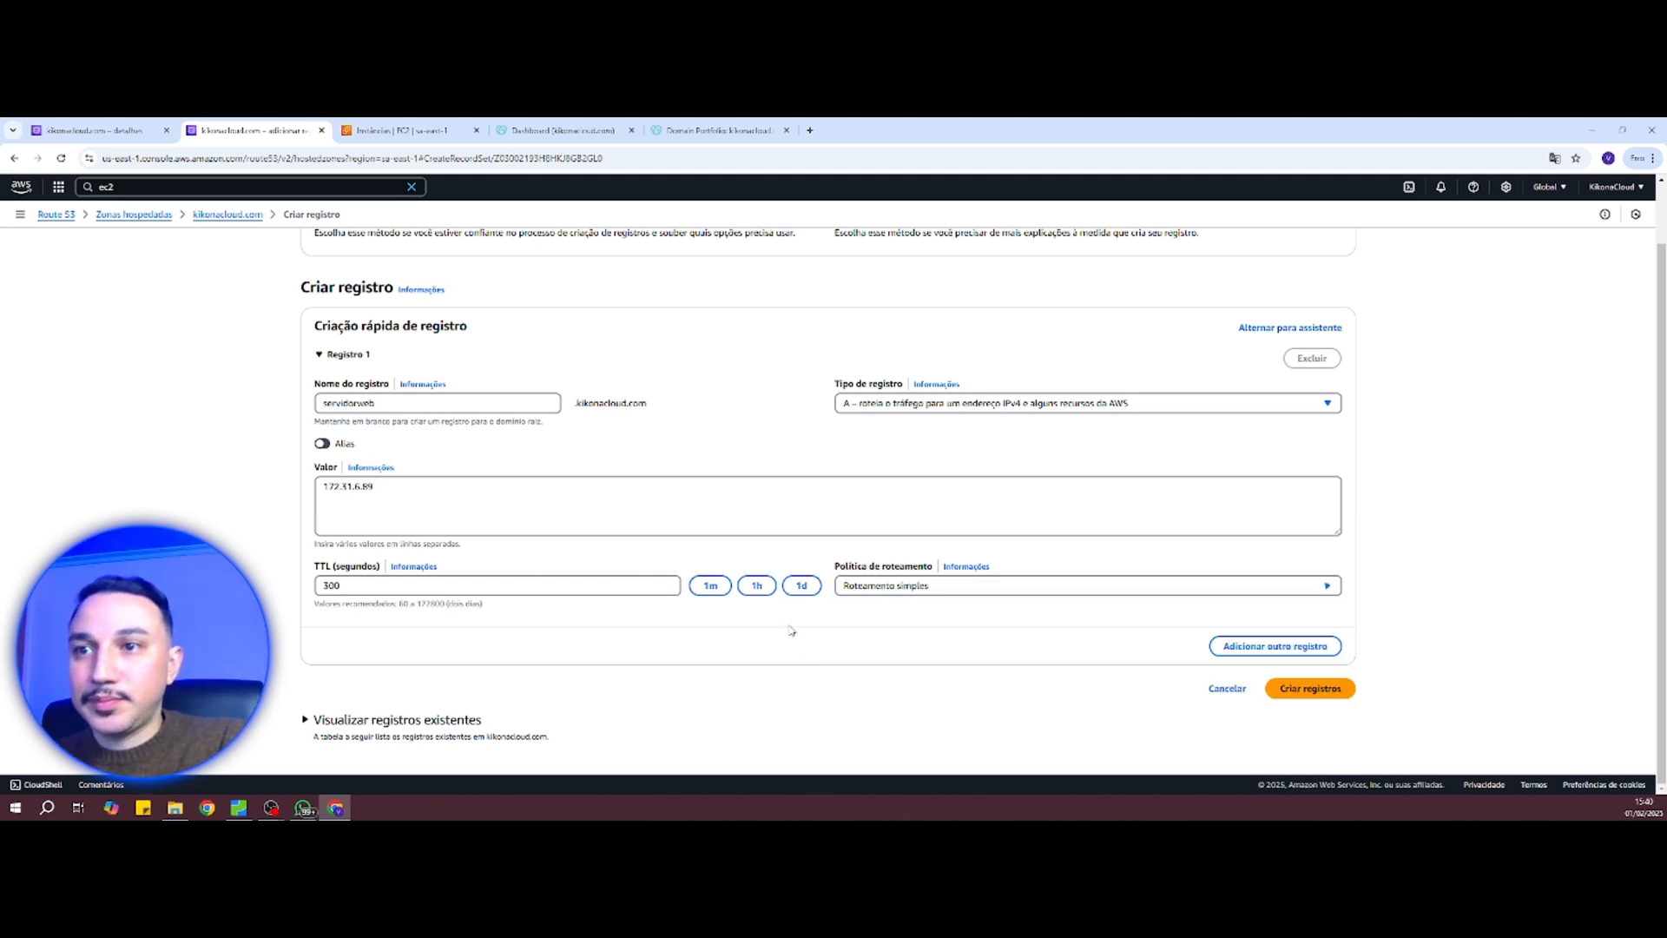
pyautogui.click(1300, 696)
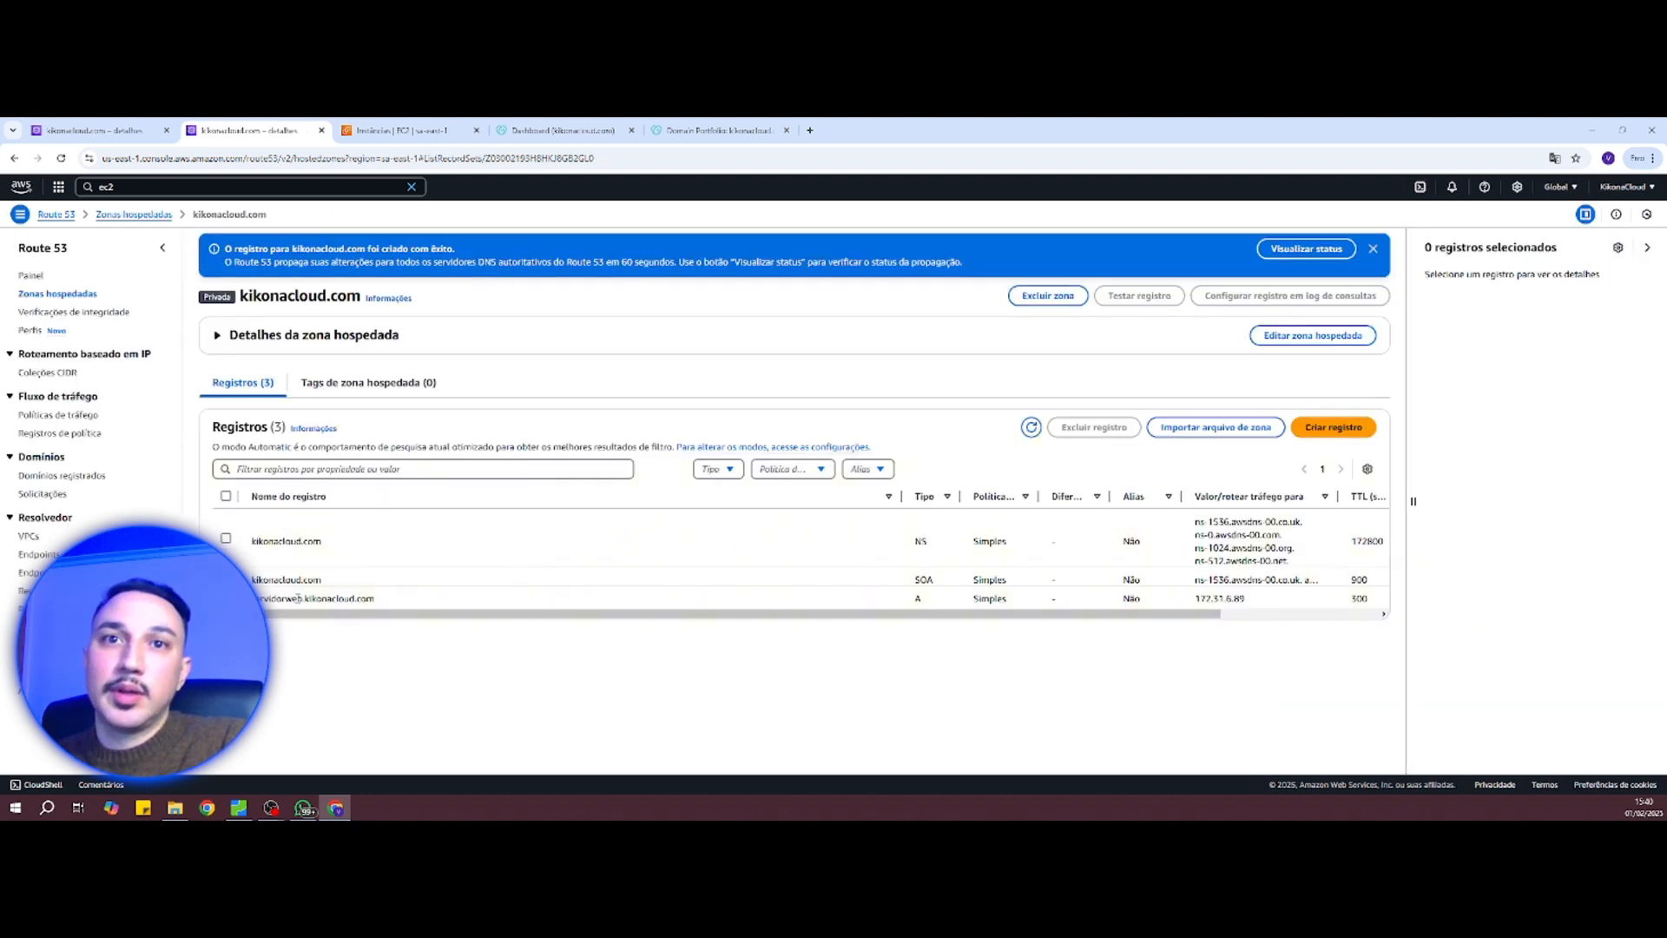
# Step: Examine the servidorweb.kikonacloud.com record in the hosted zone's record list
pyautogui.doubleClick(298, 598)
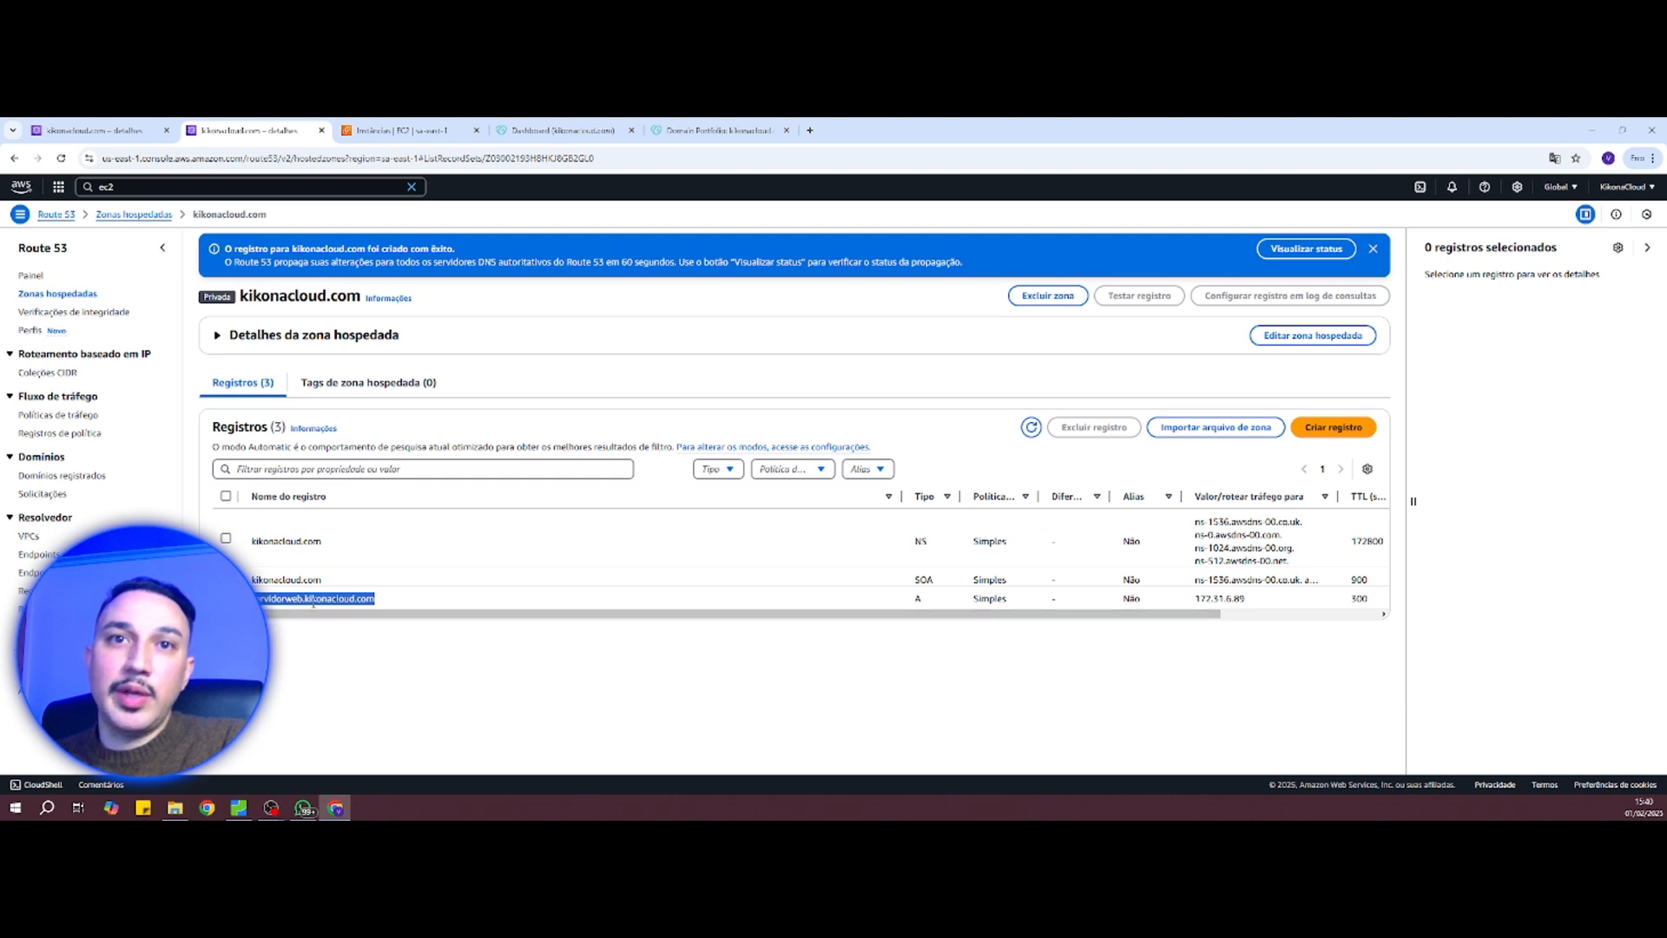
pyautogui.click(368, 670)
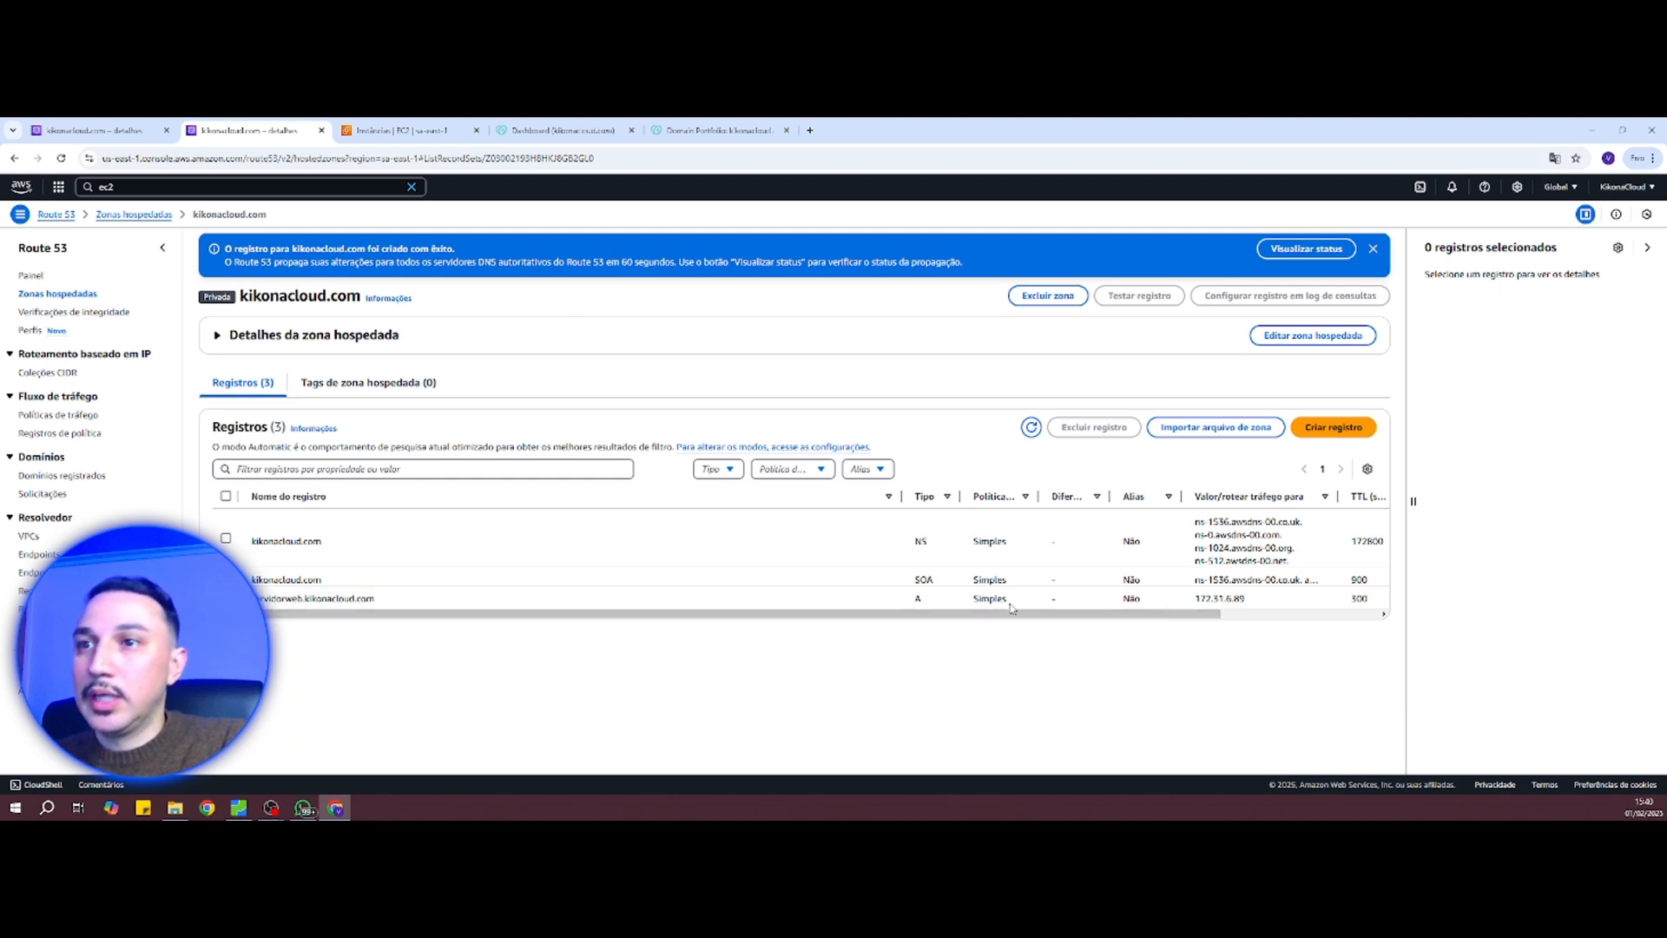
pyautogui.moveTo(377, 599); pyautogui.dragTo(261, 599)
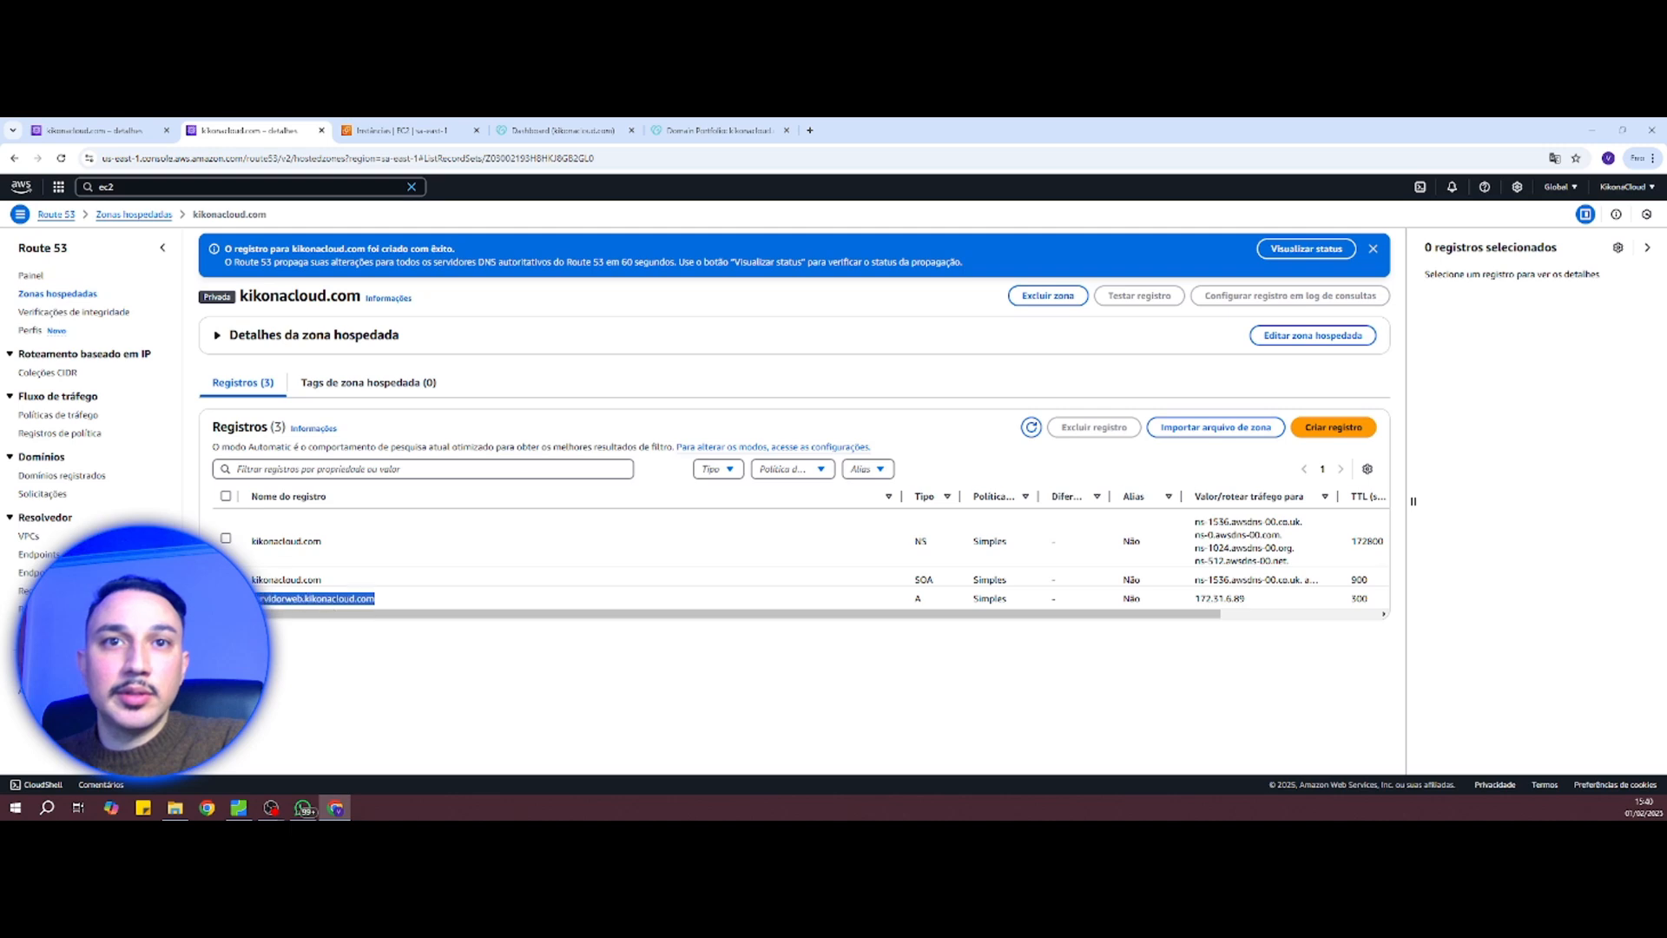
pyautogui.click(410, 694)
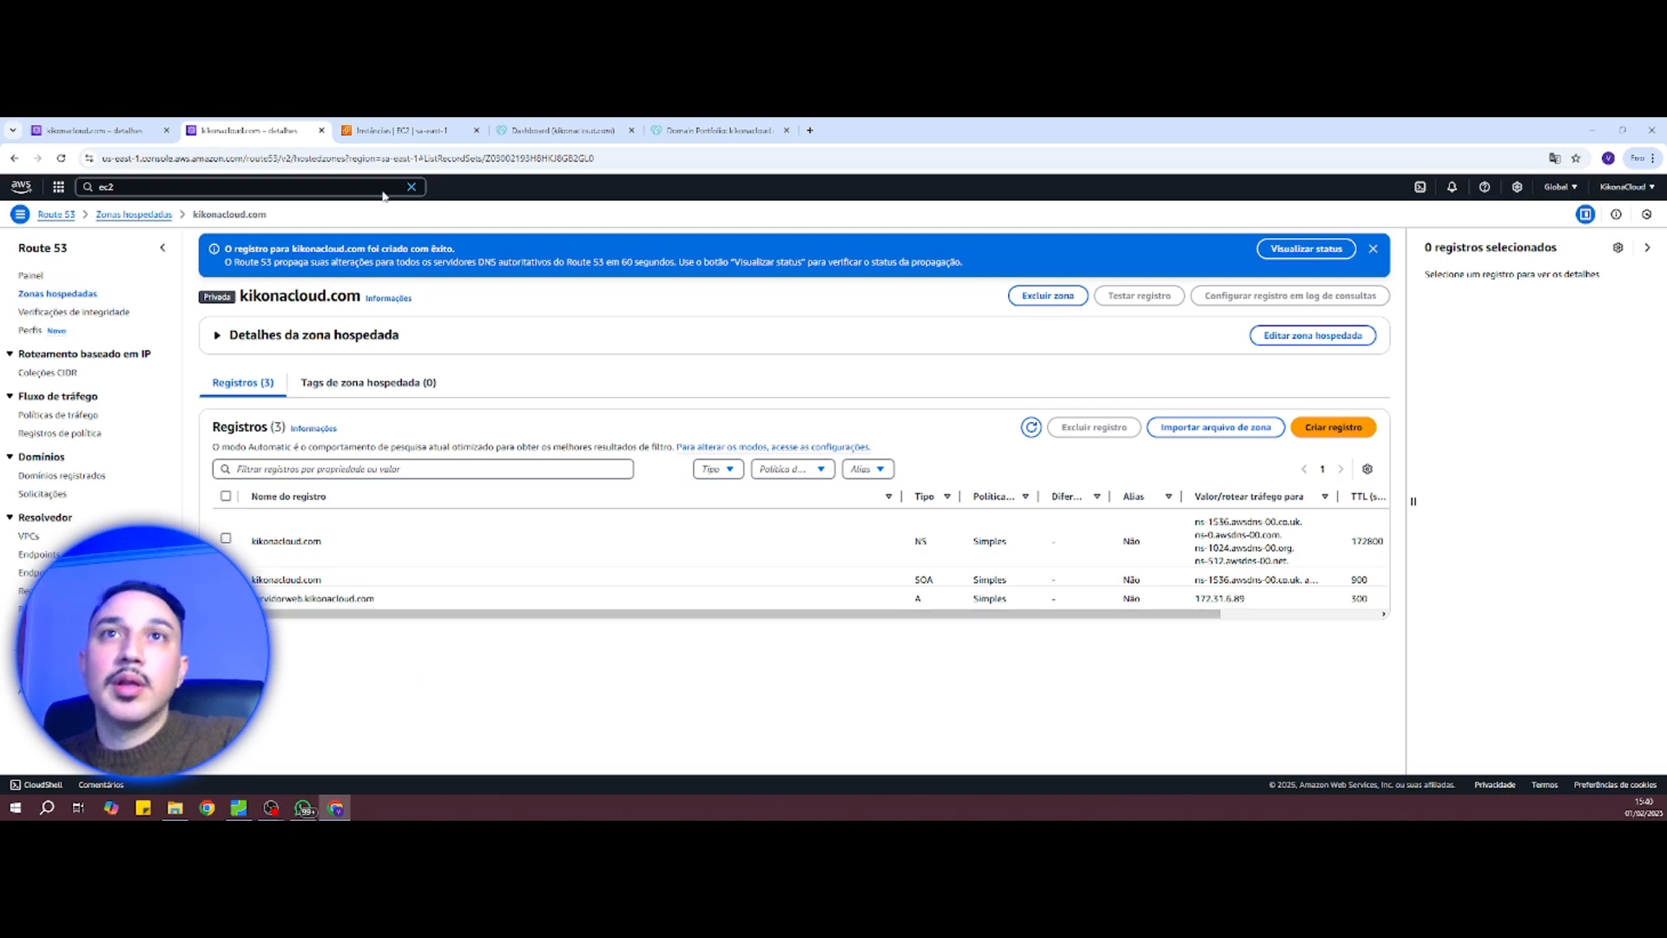
# Step: Return to the EC2 instances page and refresh the list to check the servers' status
pyautogui.click(395, 130)
pyautogui.click(1241, 243)
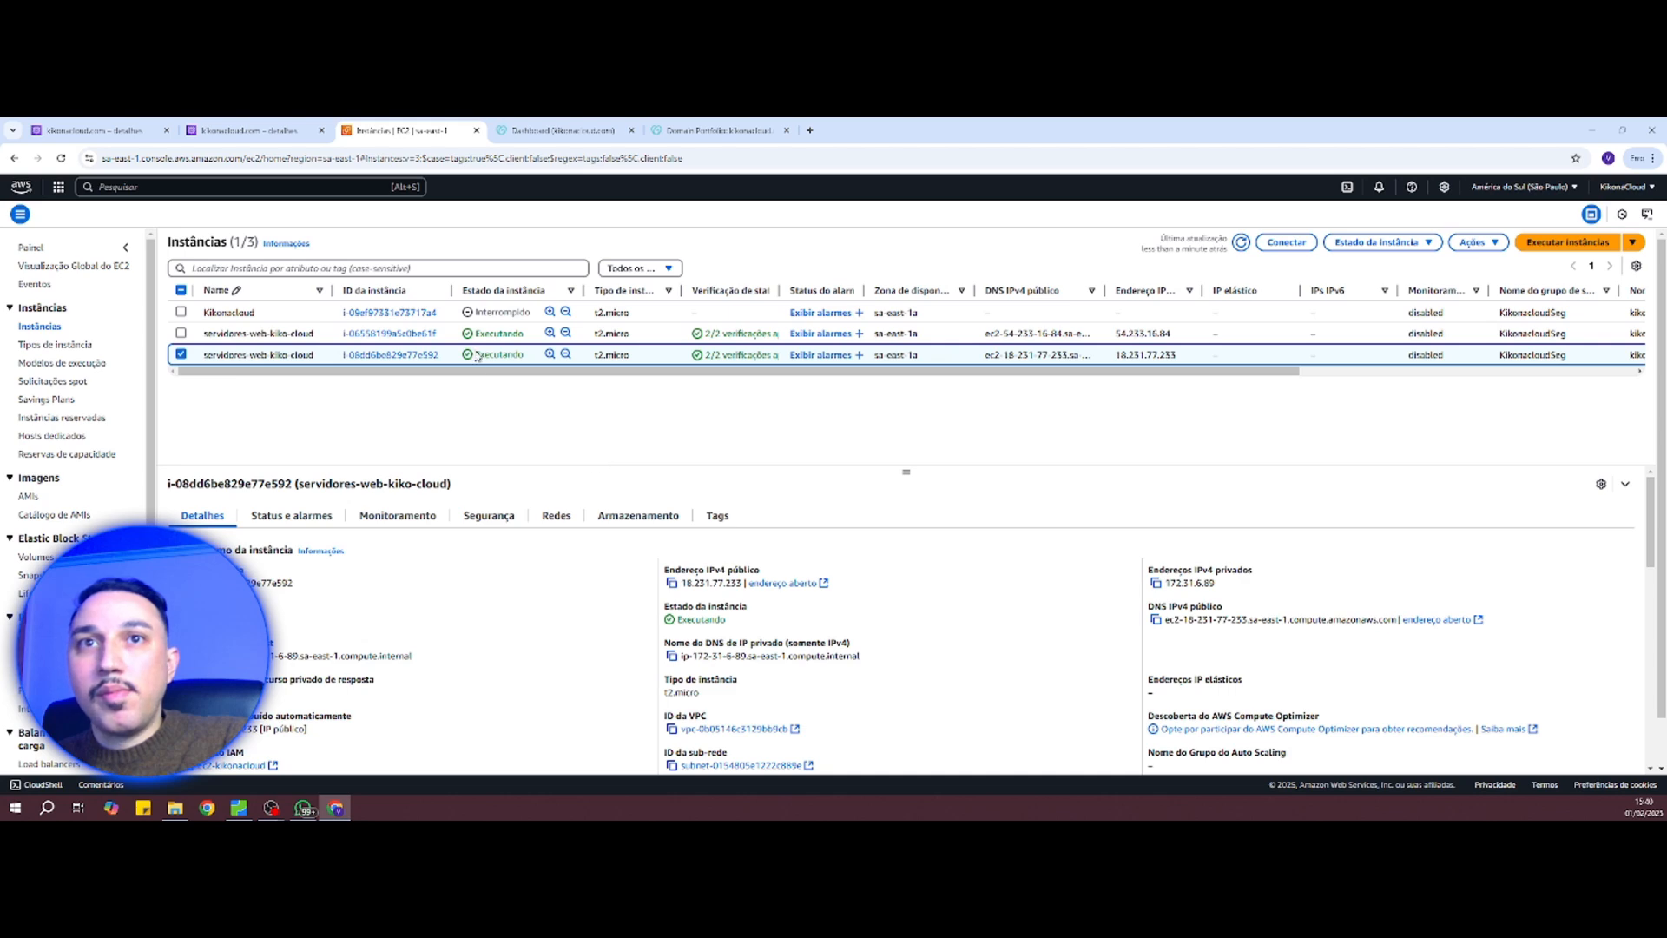
# Step: Select only the servidores-web-kiko-cloud instance i-06558199a5c0be61f and connect to it through Session Manager
pyautogui.click(252, 130)
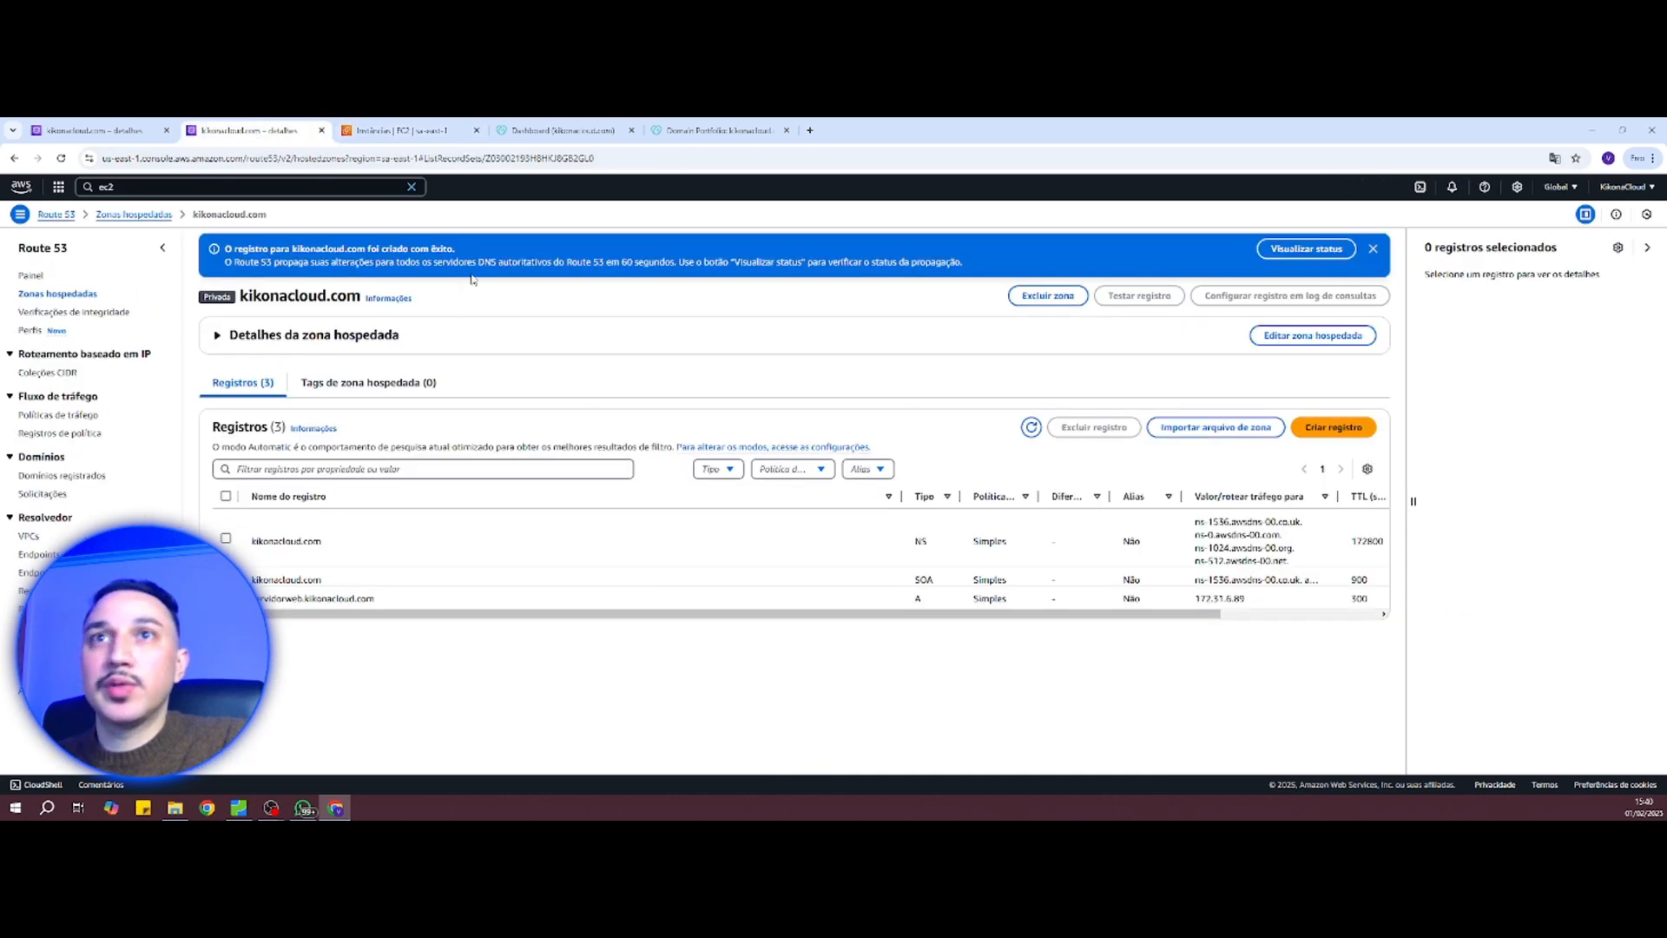
pyautogui.click(395, 130)
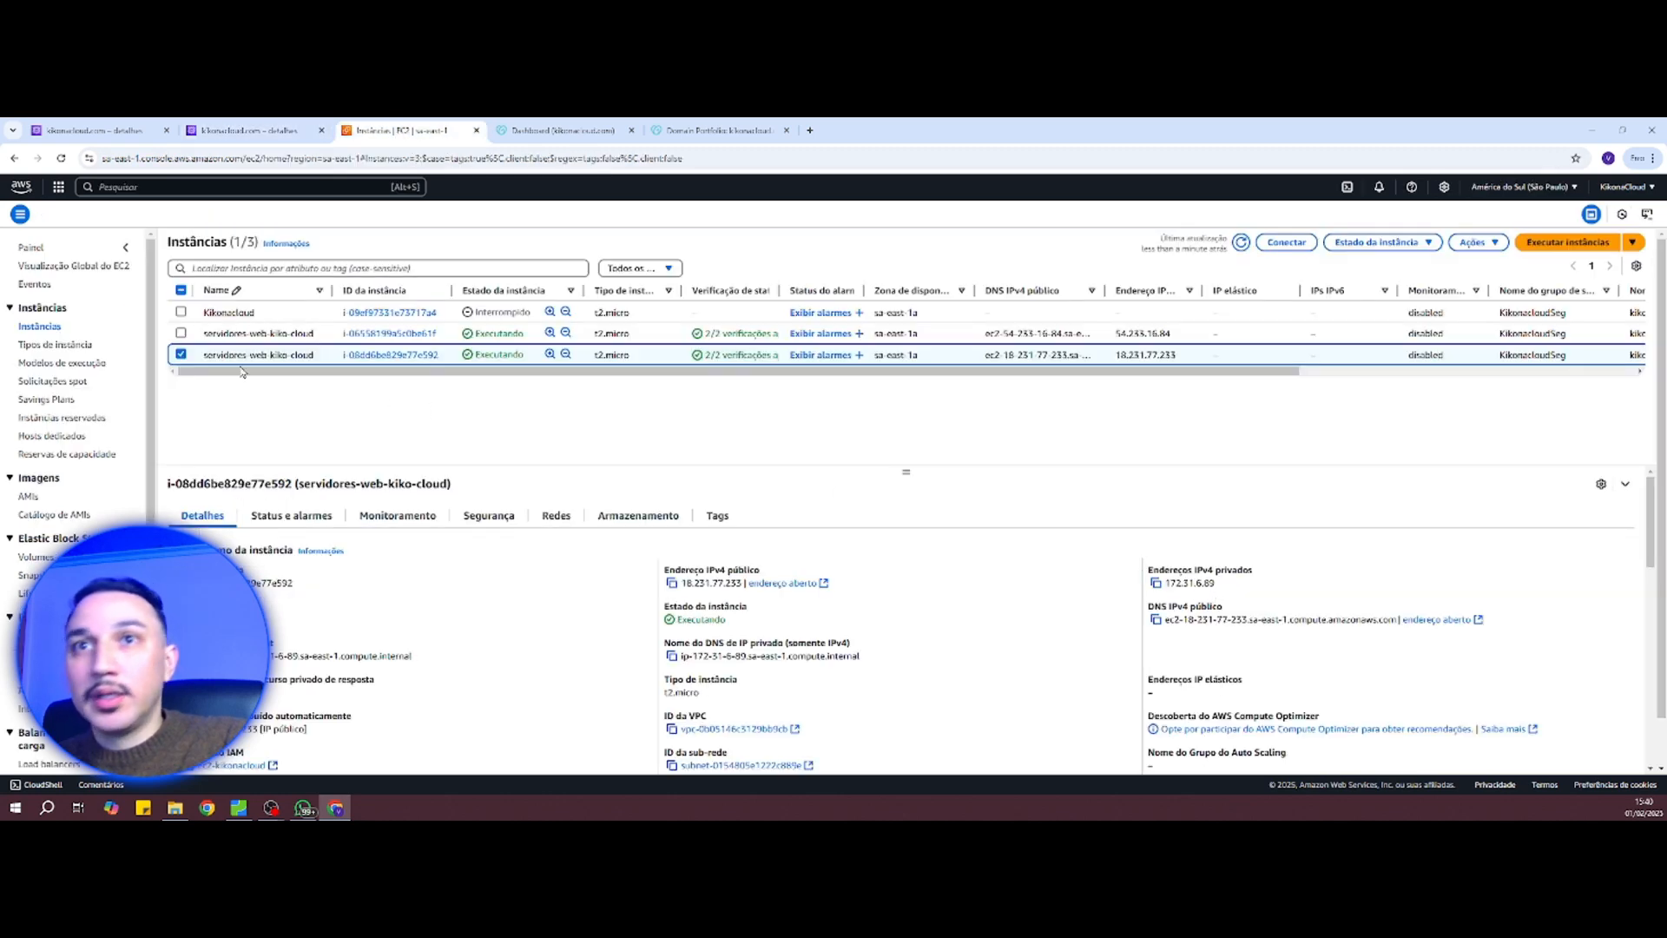
pyautogui.click(181, 354)
pyautogui.click(181, 333)
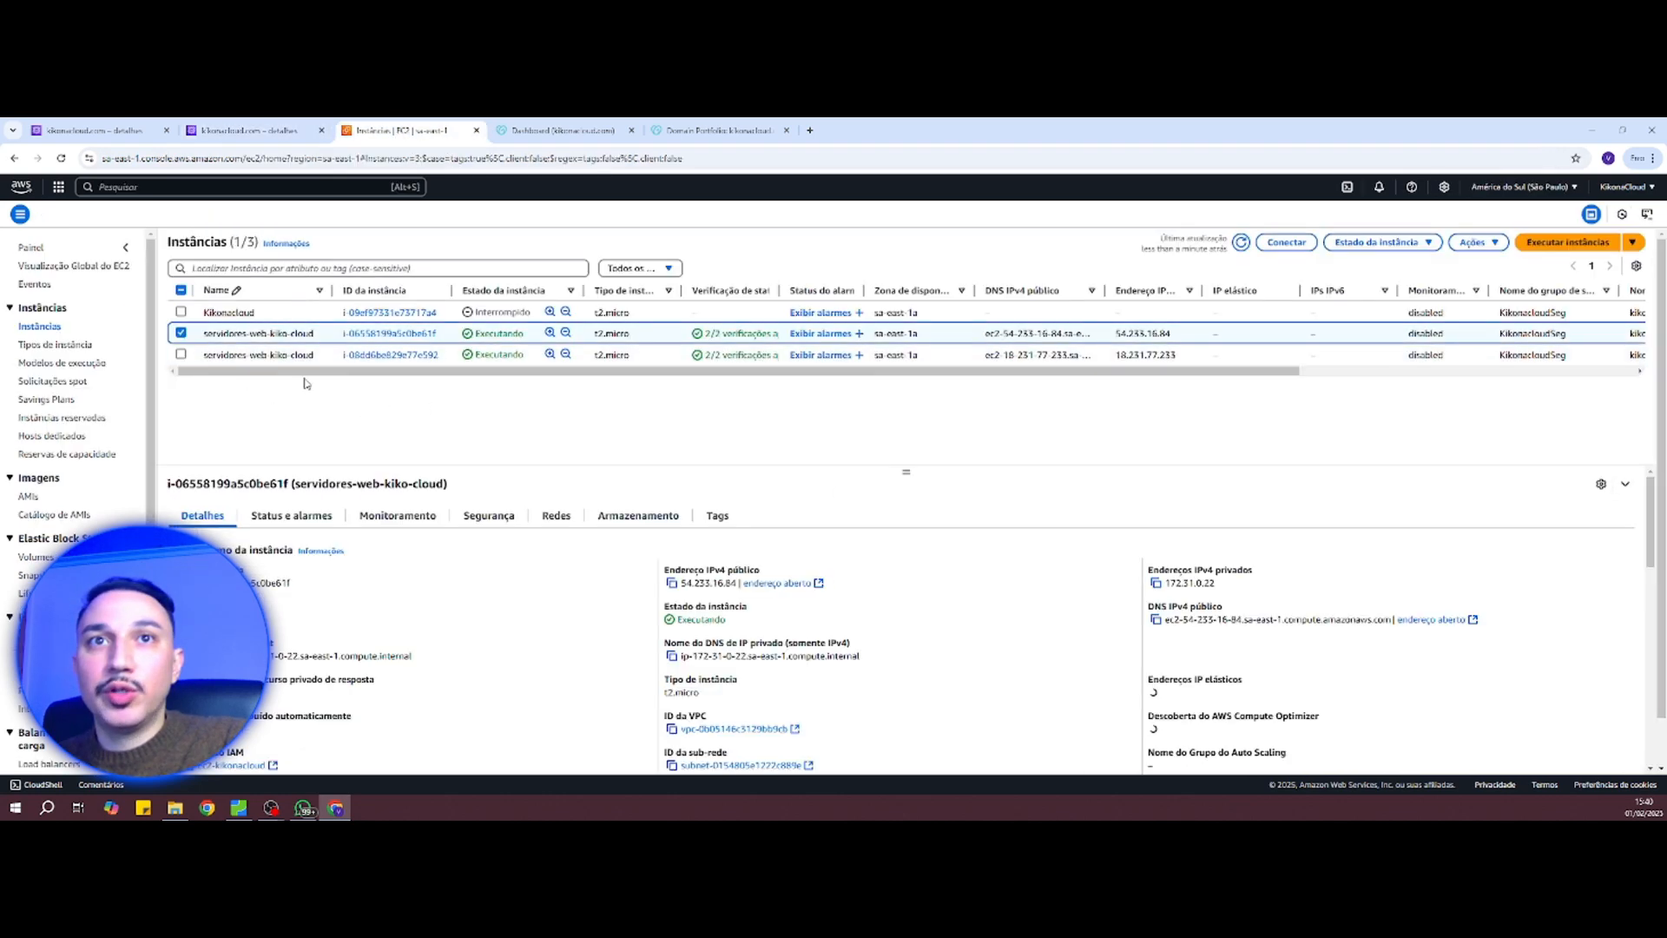
pyautogui.click(1286, 242)
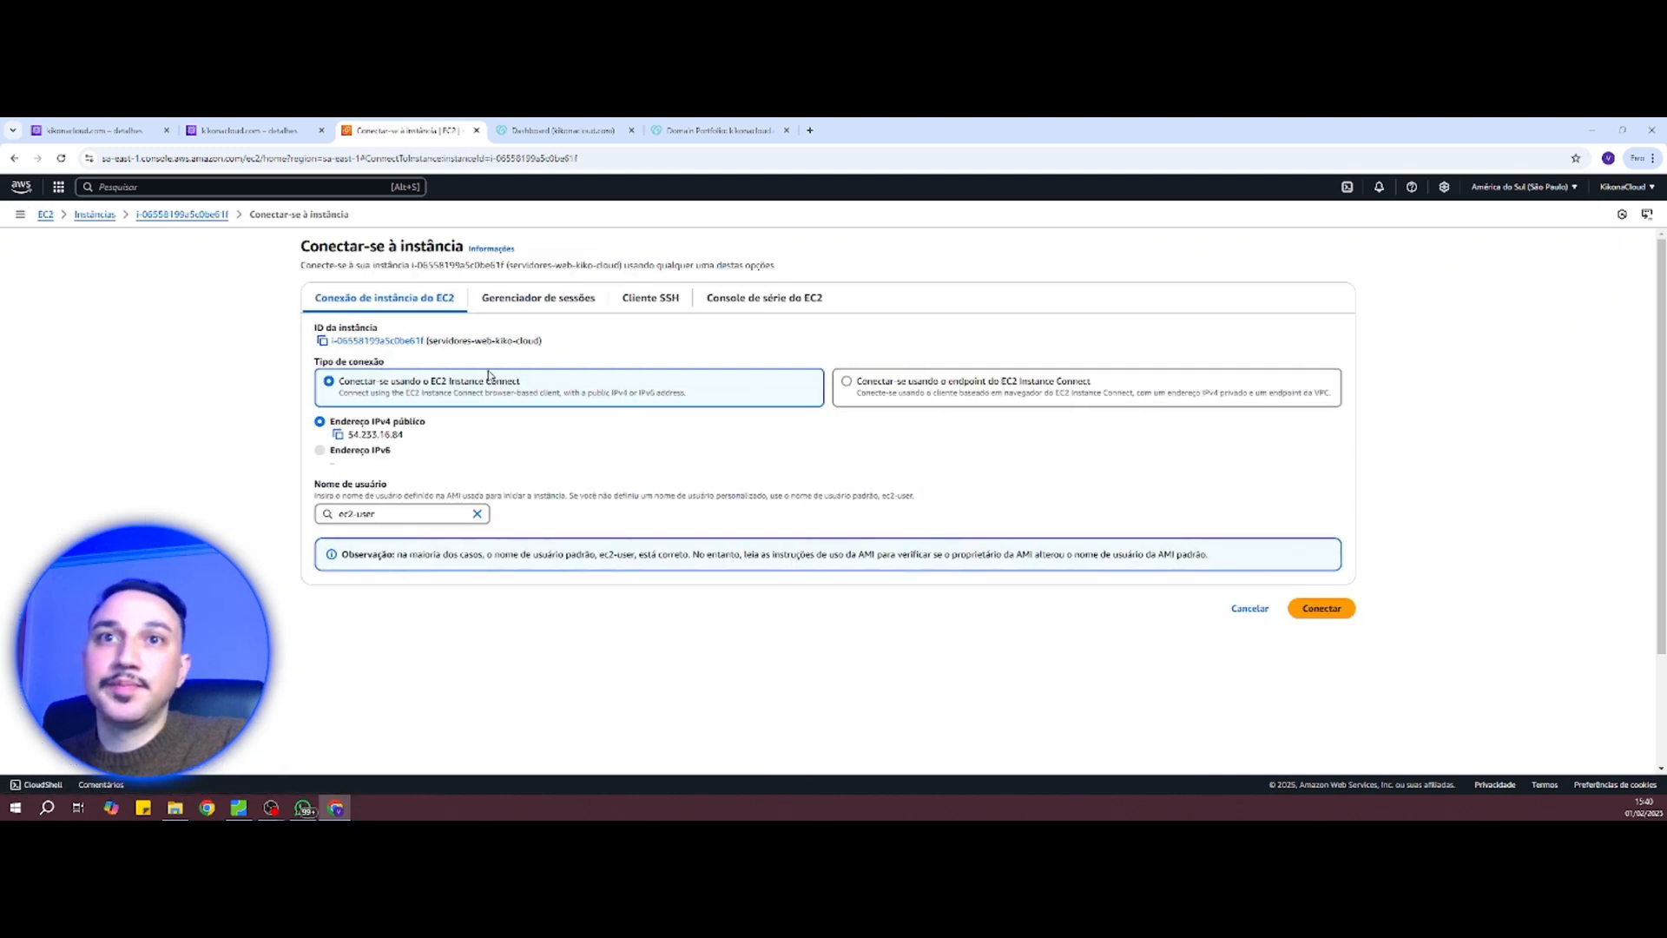
pyautogui.click(538, 297)
pyautogui.click(1324, 447)
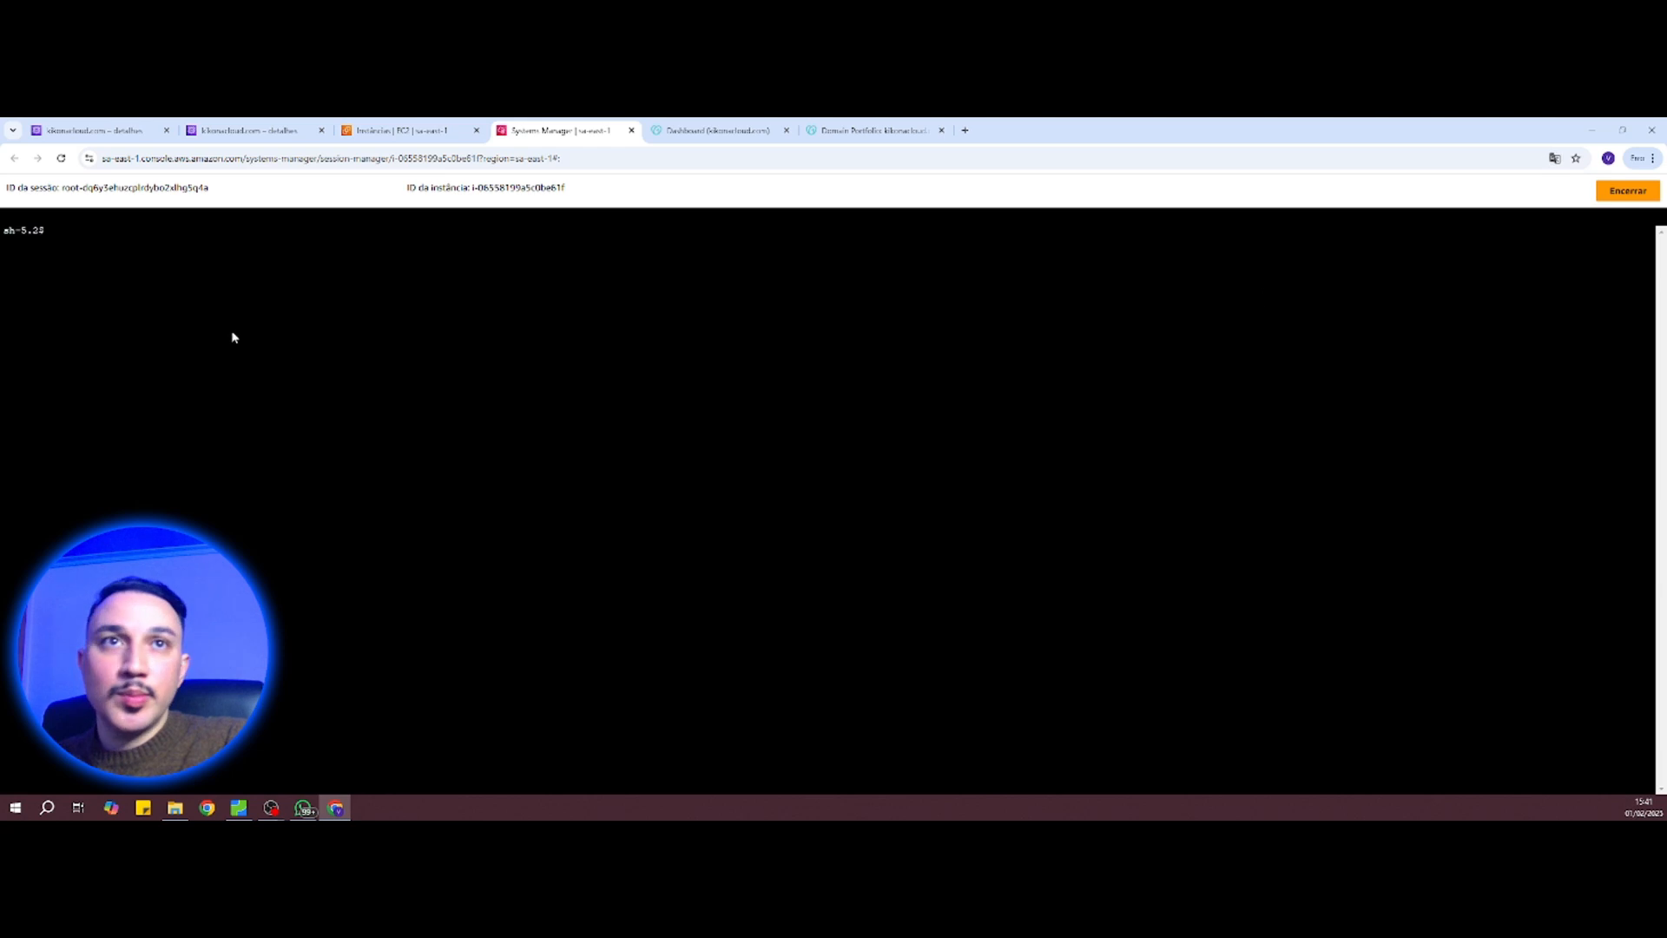
# Step: Switch the shell session to root with sudo su and clear the terminal
pyautogui.press('Return')
pyautogui.press('Return')
pyautogui.press('Return')
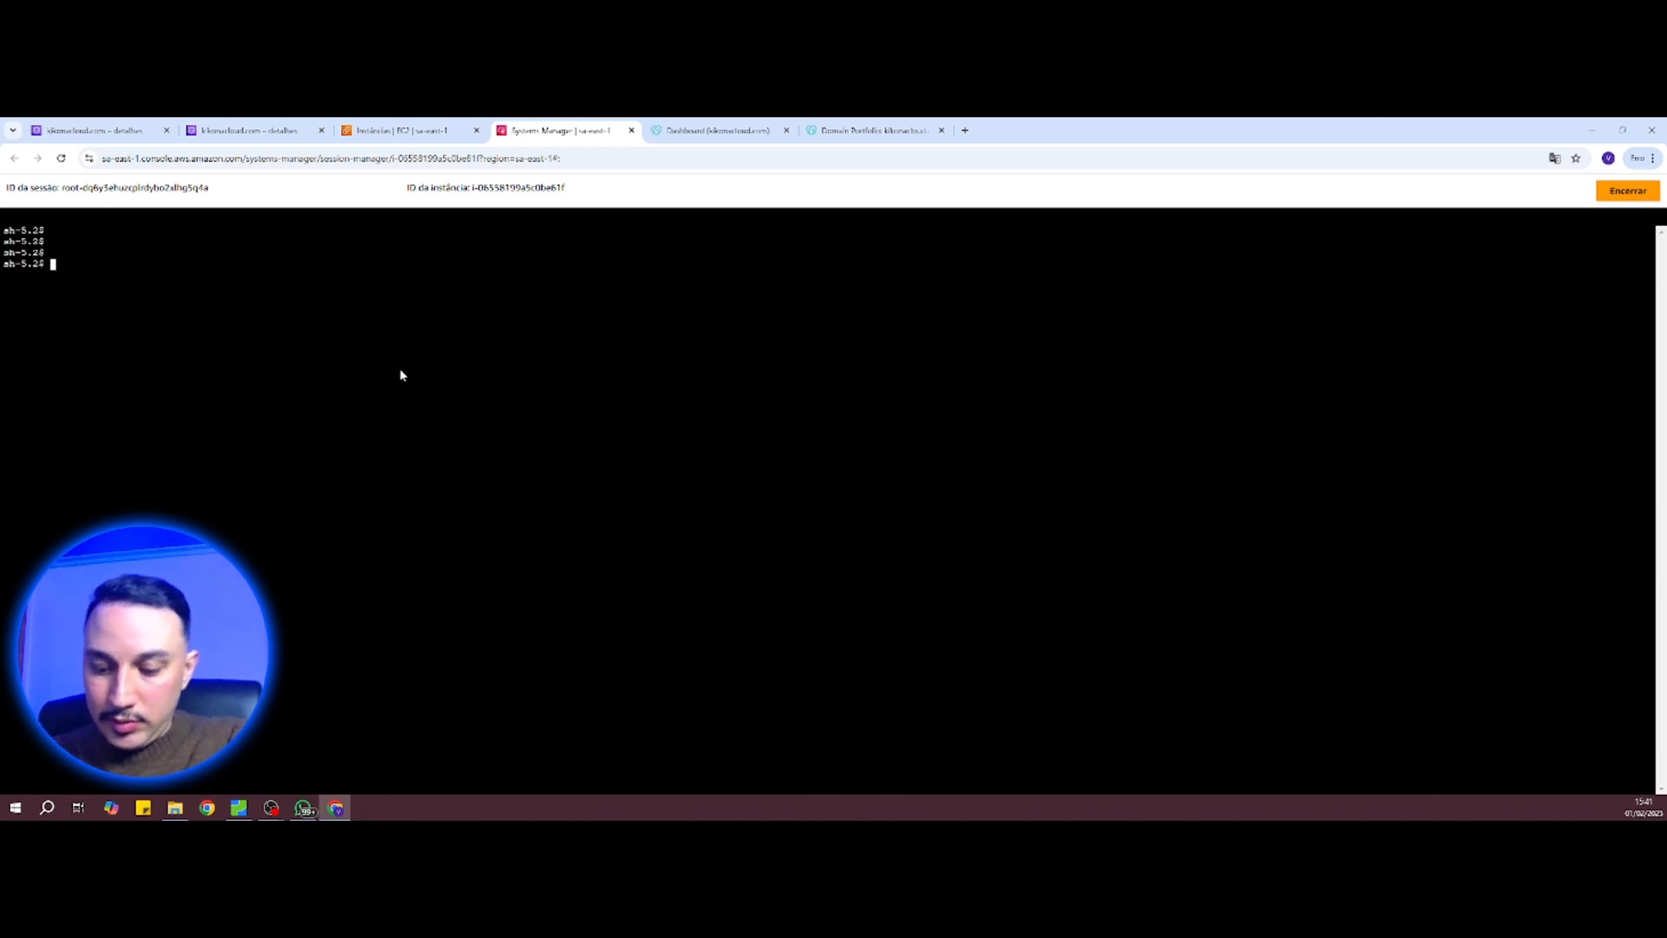
pyautogui.write('sudo su')
pyautogui.press('Return')
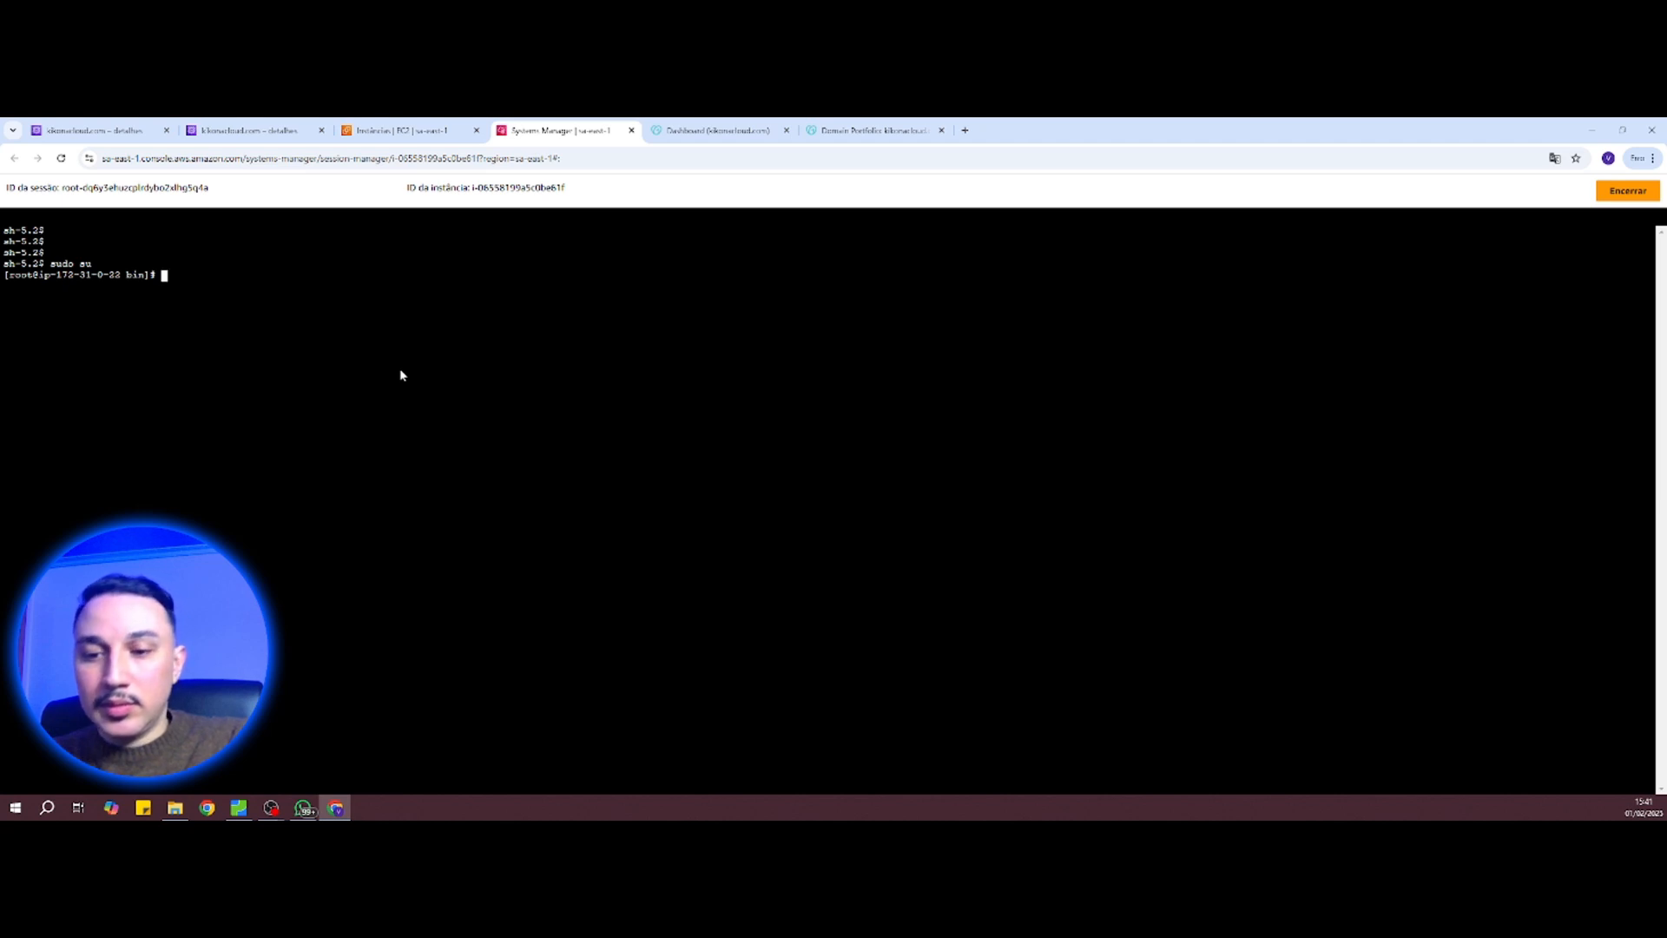
pyautogui.write('clear')
pyautogui.press('Return')
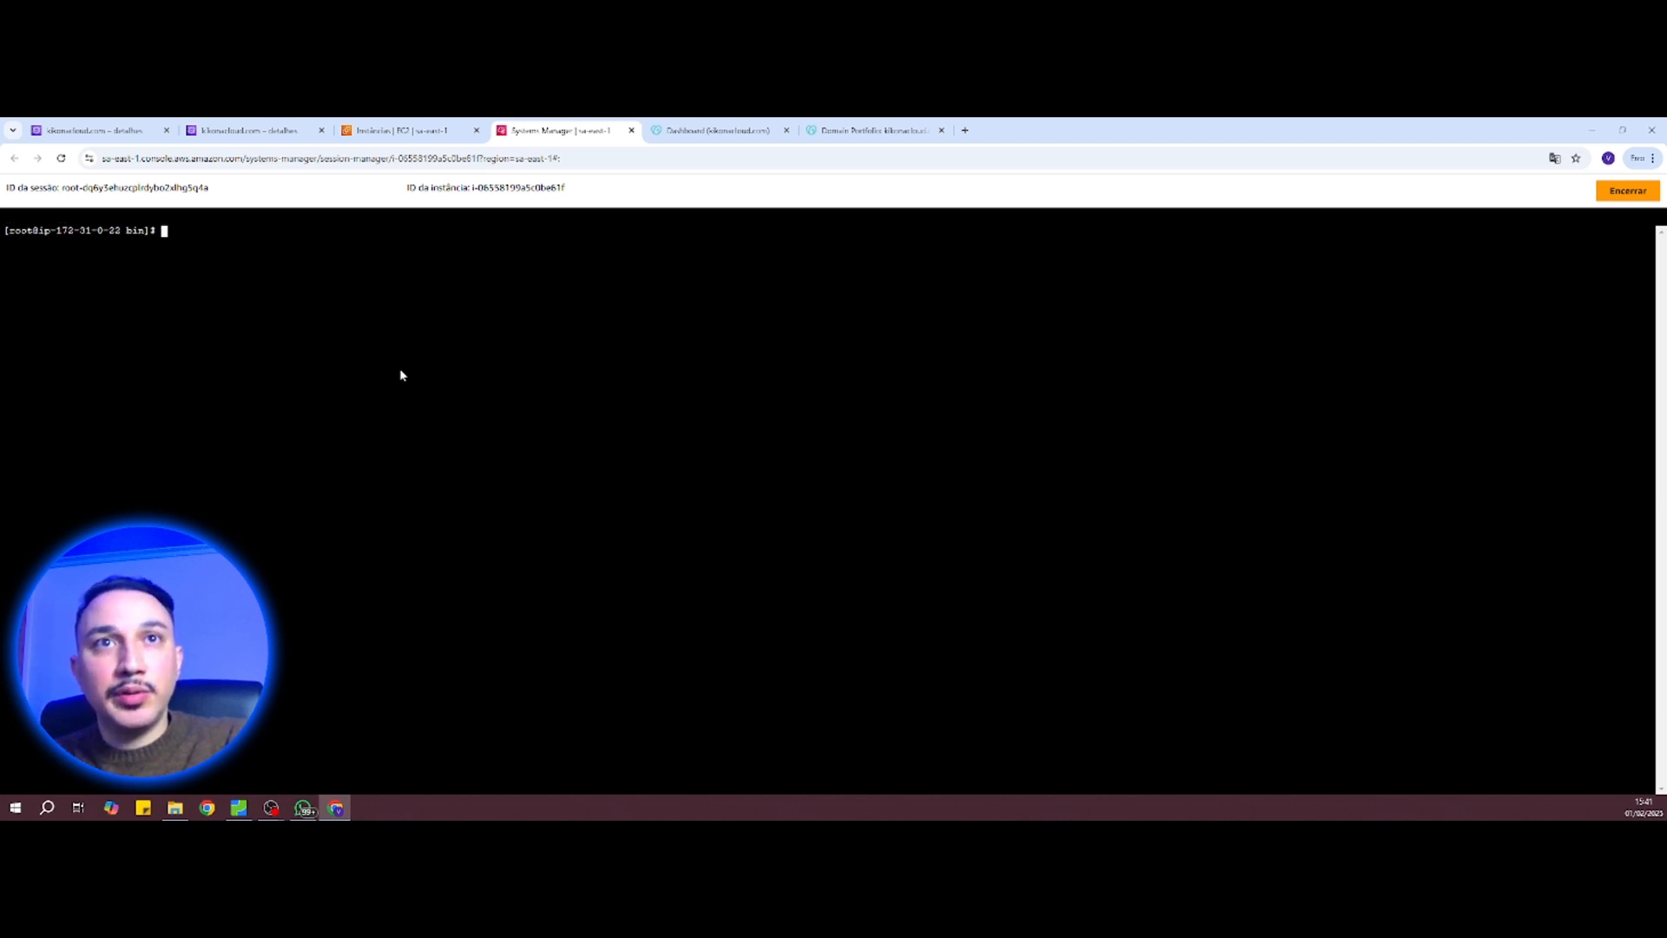
pyautogui.write('ping')
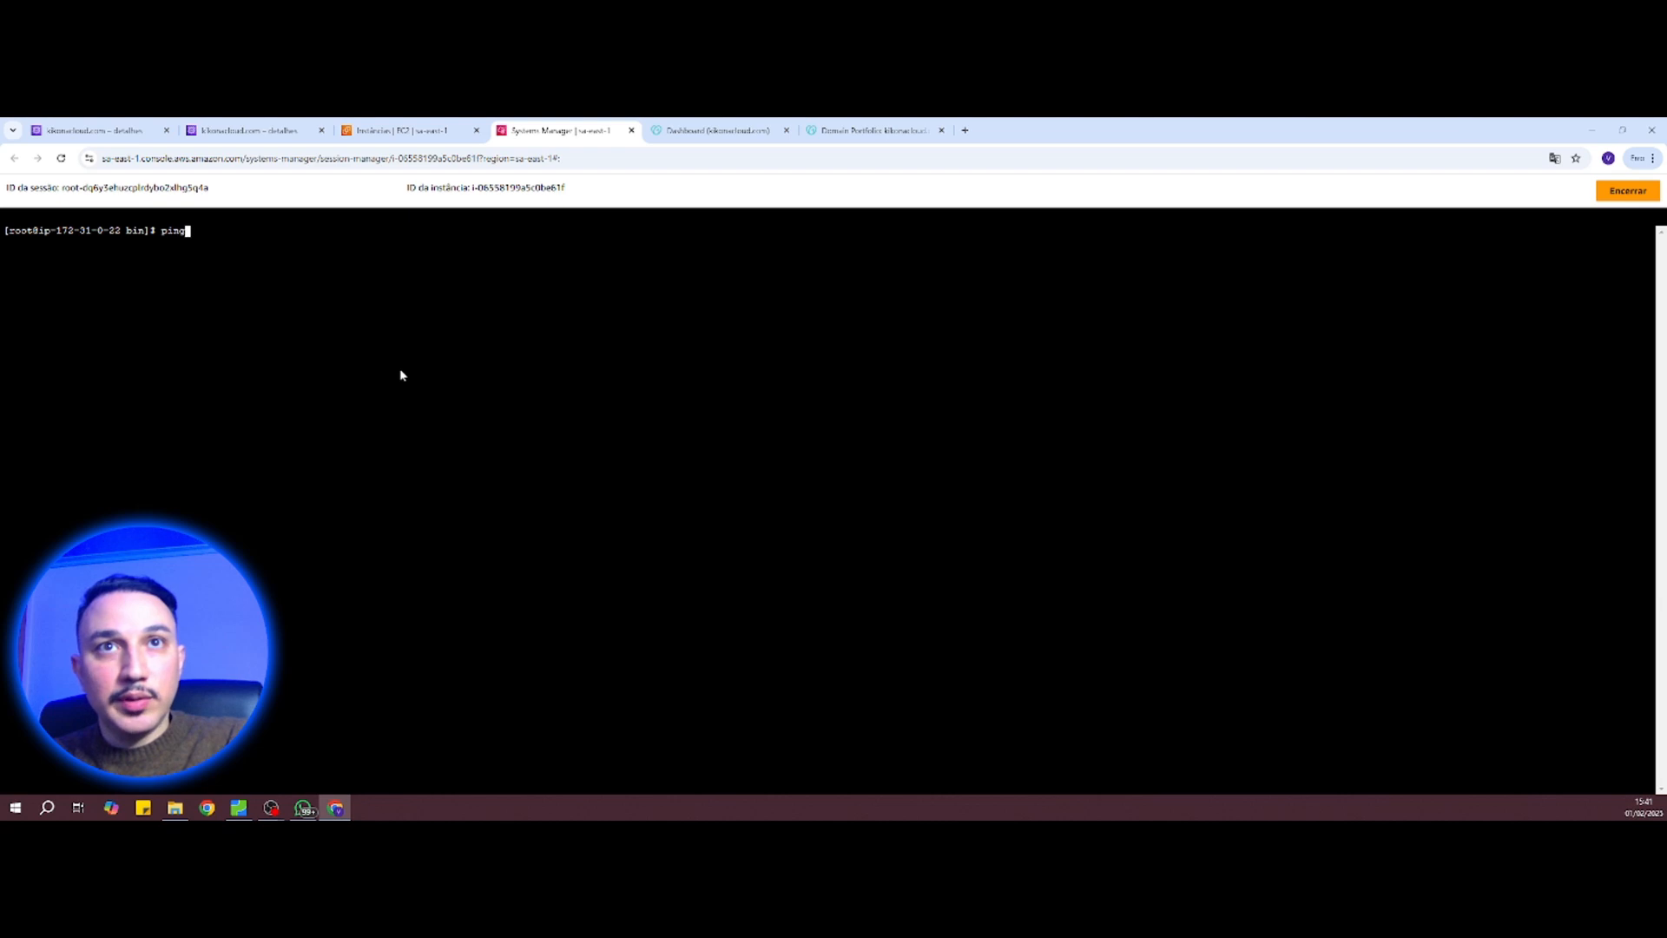
pyautogui.press('BackSpace')
pyautogui.press('BackSpace')
pyautogui.press('BackSpace')
pyautogui.press('BackSpace')
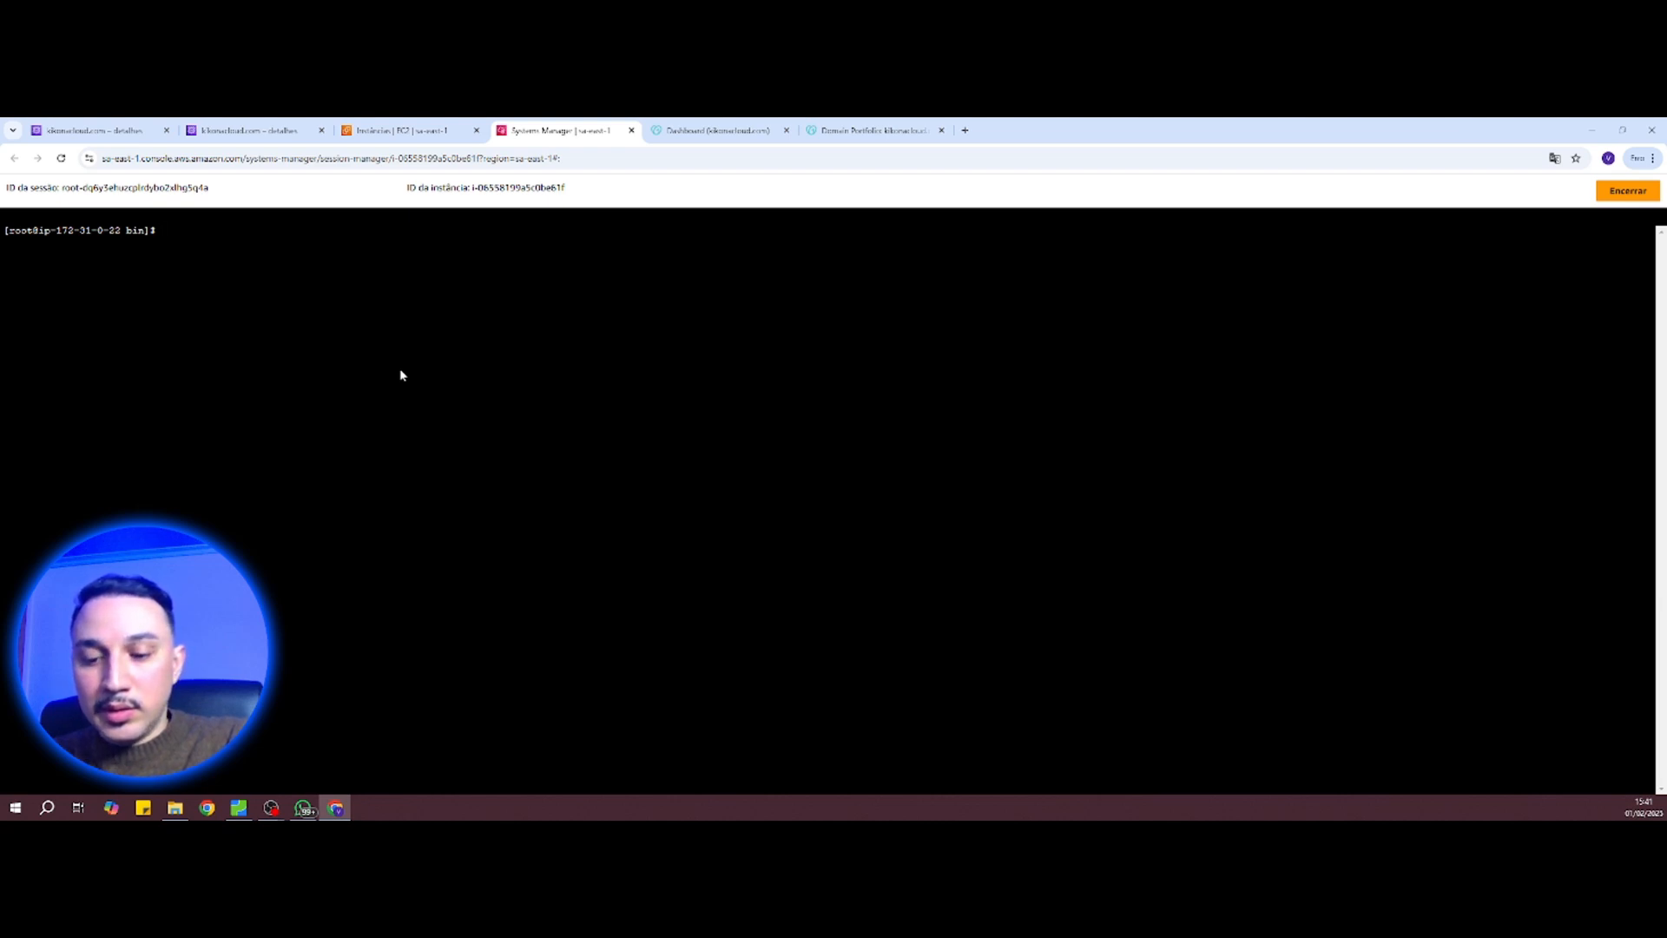
# Step: Try to install the curl package with yum
pyautogui.write('yu')
pyautogui.press('BackSpace')
pyautogui.press('BackSpace')
pyautogui.write('yu')
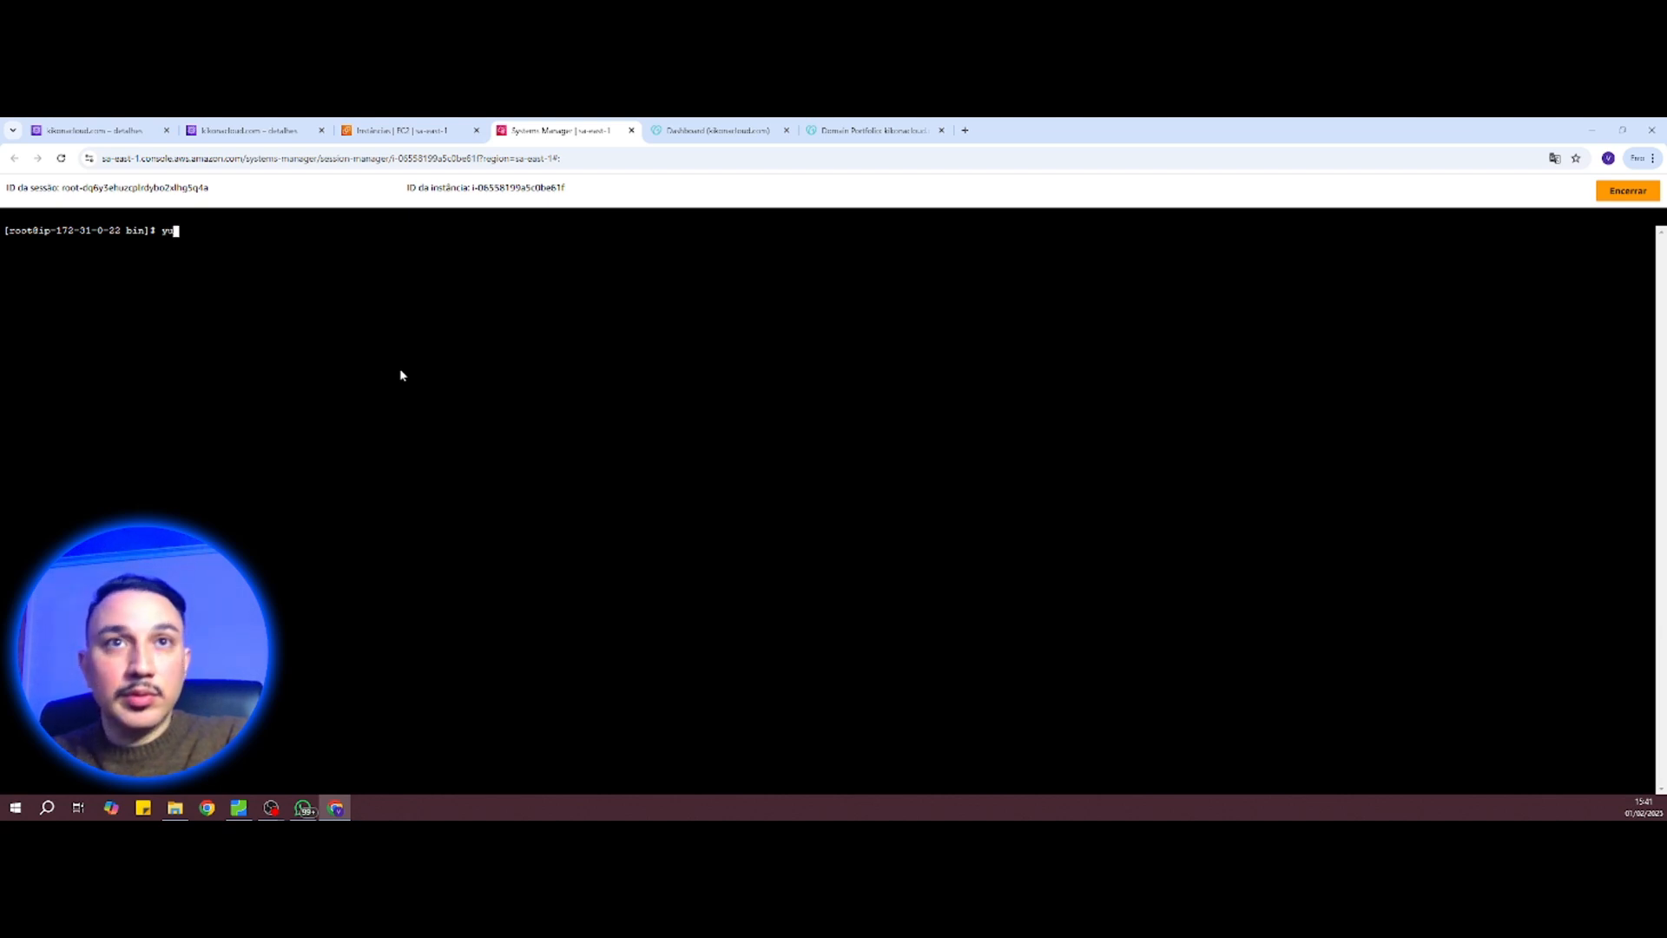
pyautogui.write('m install curl')
pyautogui.press('Return')
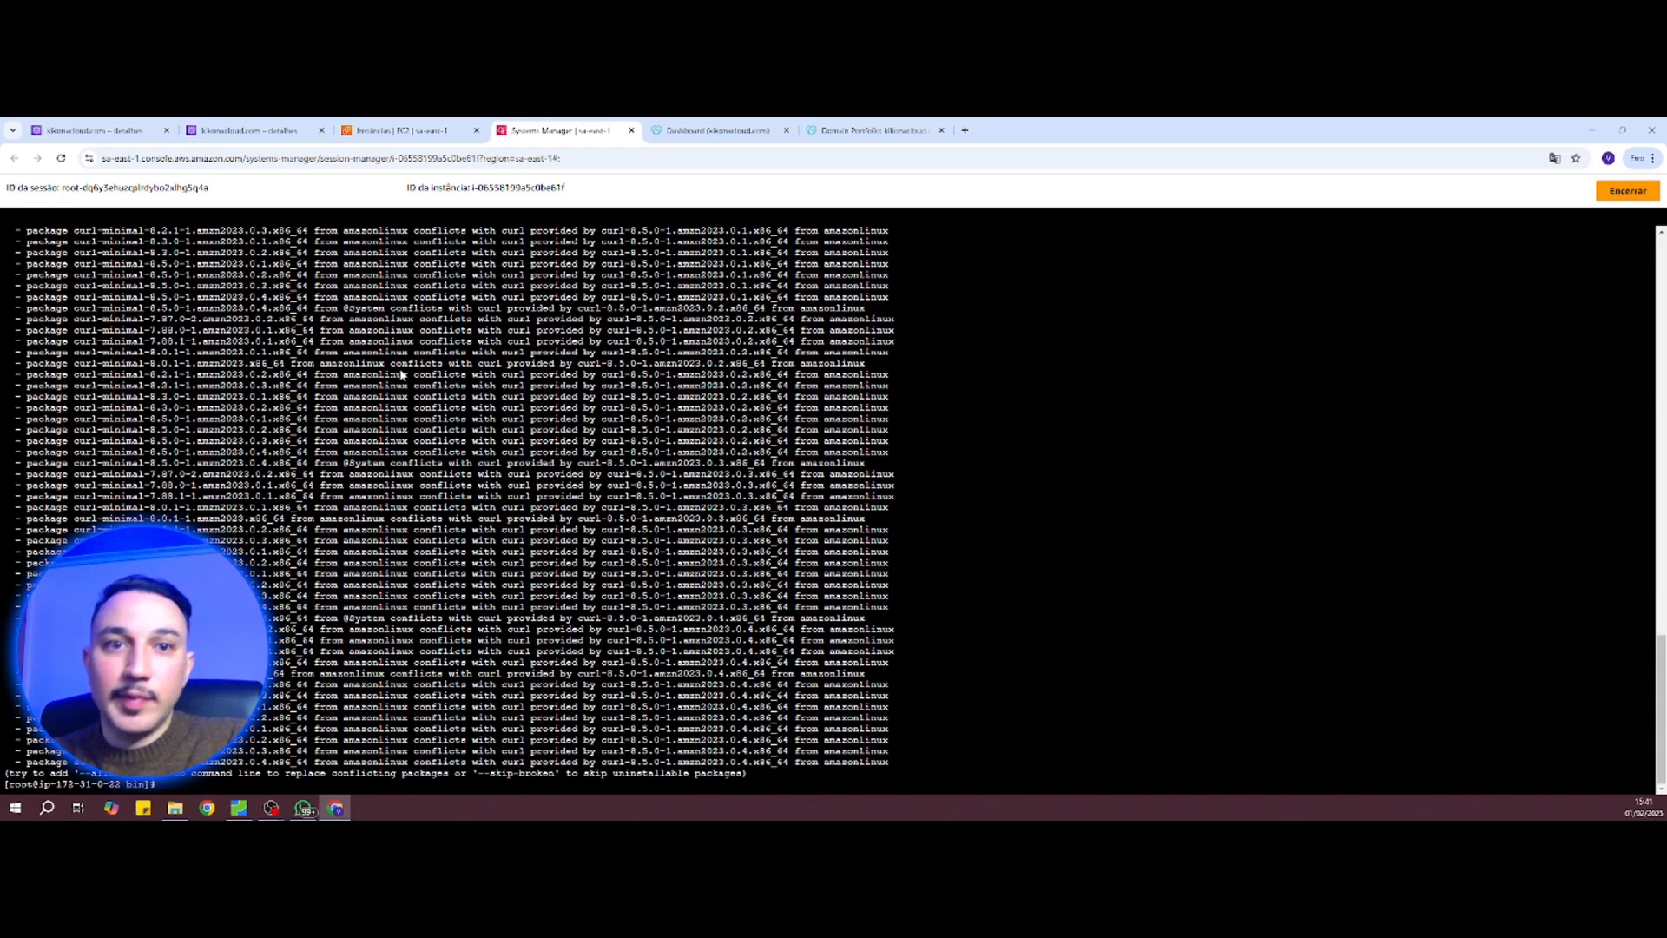
# Step: Clear the terminal, run curl against servidorweb.kikonacloud.com, and interrupt the request
pyautogui.hotkey('ctrl', 'l')
pyautogui.write('curl')
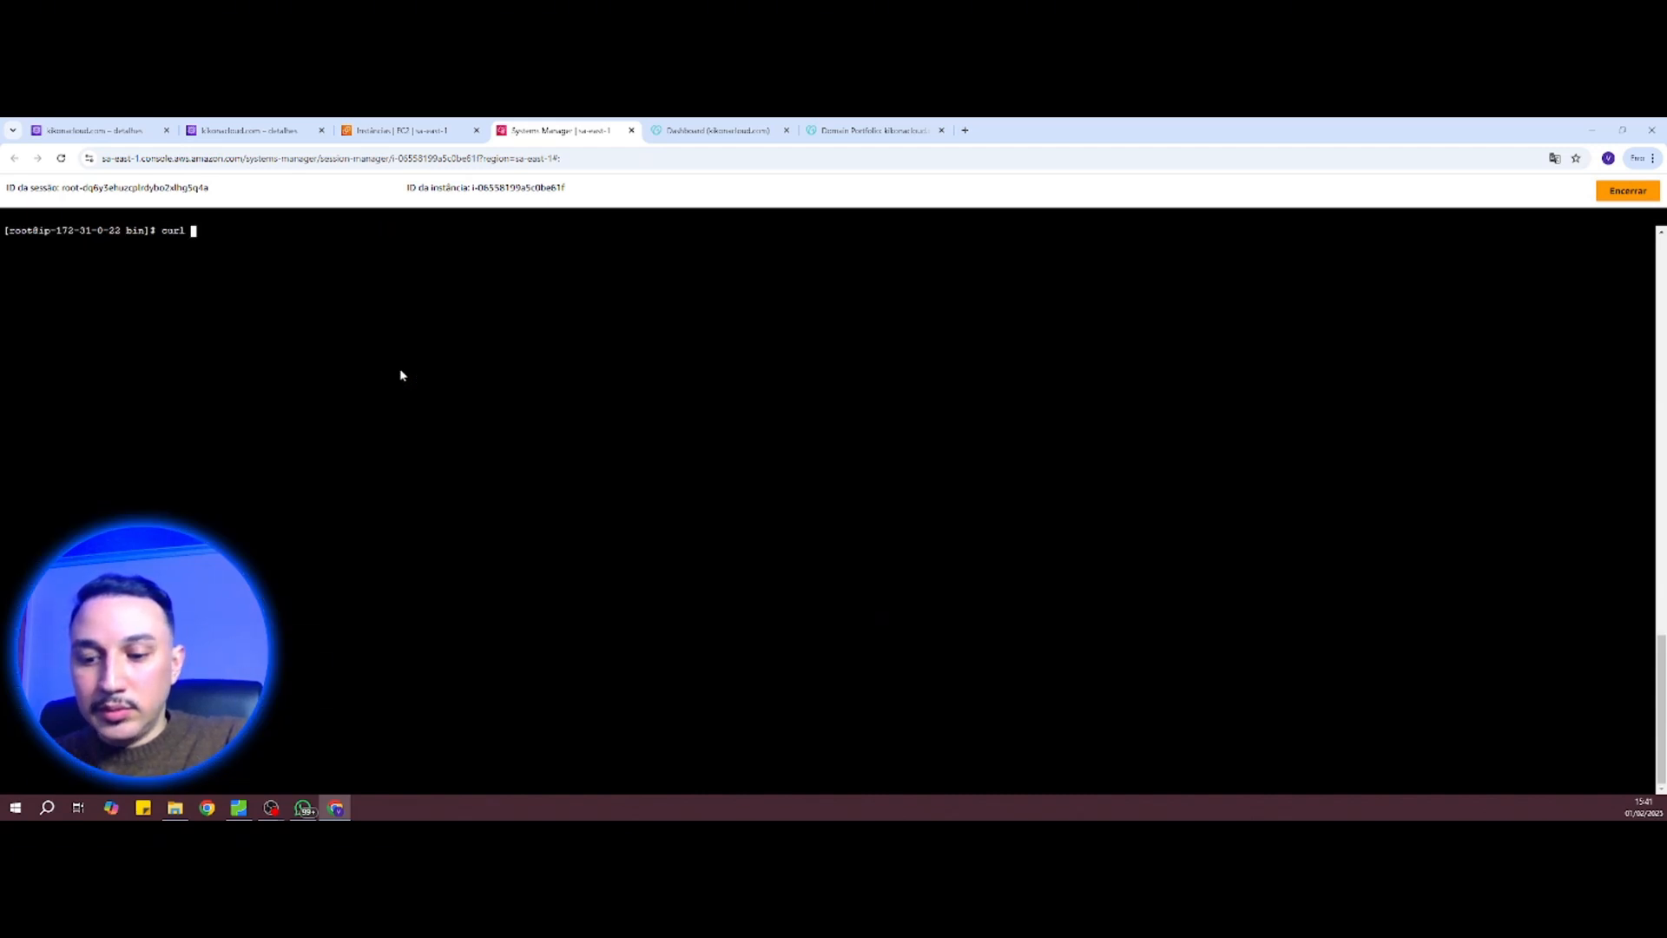
pyautogui.write(' kikonaclou')
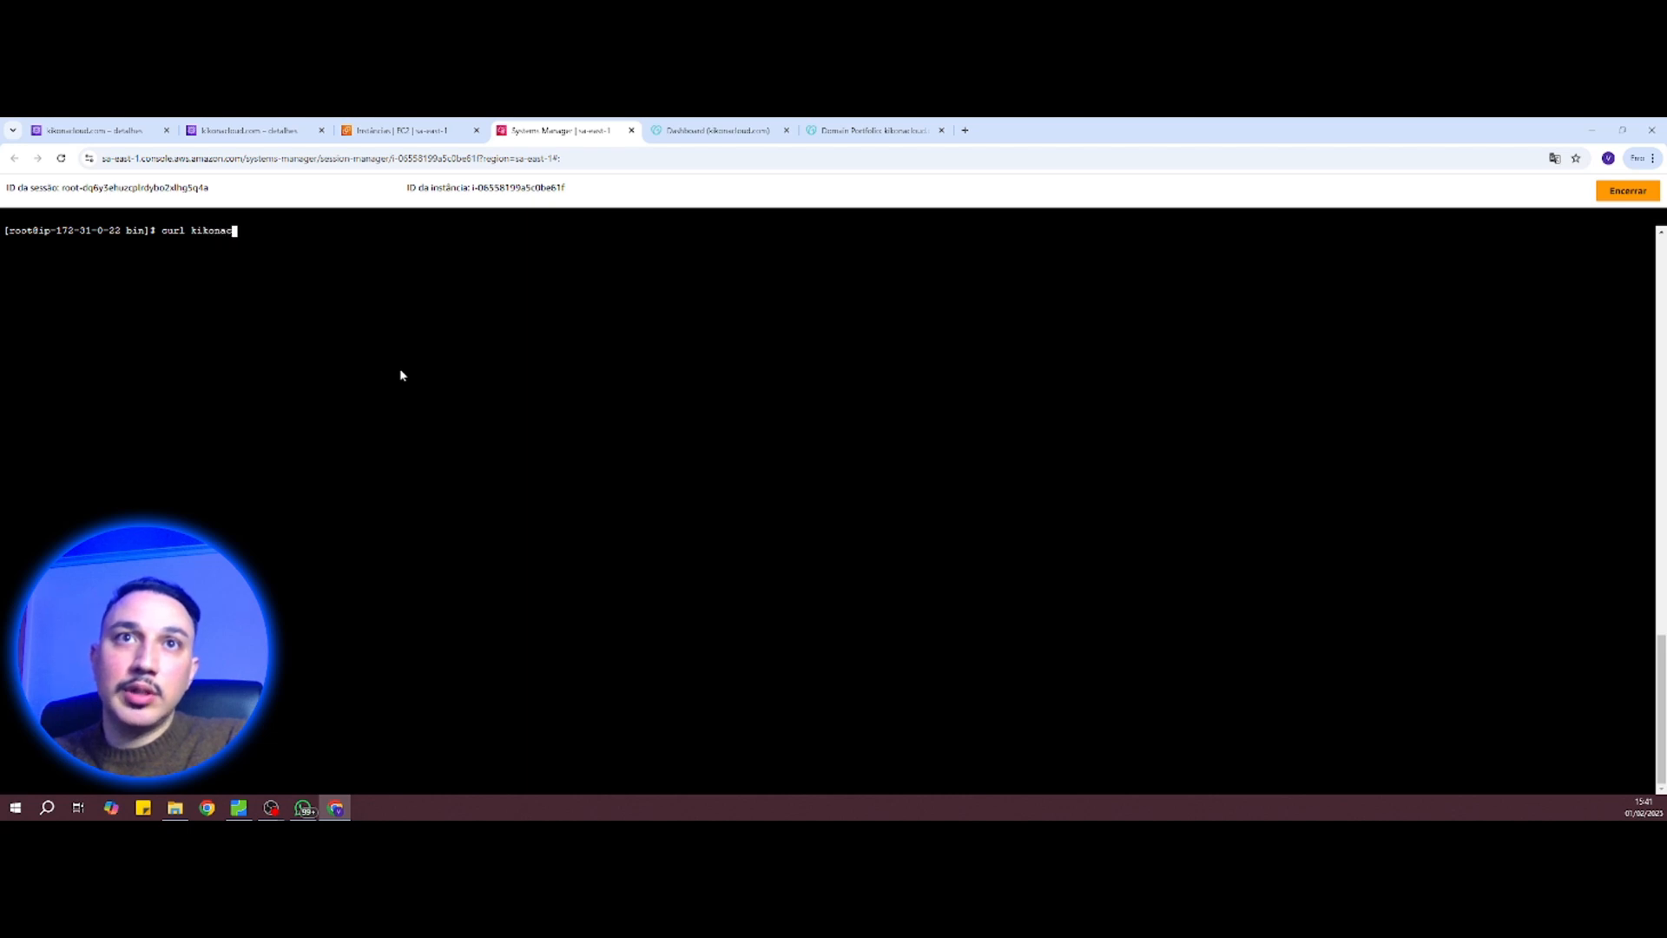
pyautogui.press('BackSpace')
pyautogui.press('BackSpace')
pyautogui.press('BackSpace')
pyautogui.press('BackSpace')
pyautogui.press('BackSpace')
pyautogui.press('BackSpace')
pyautogui.press('BackSpace')
pyautogui.press('BackSpace')
pyautogui.press('BackSpace')
pyautogui.press('BackSpace')
pyautogui.press('BackSpace')
pyautogui.press('BackSpace')
pyautogui.press('BackSpace')
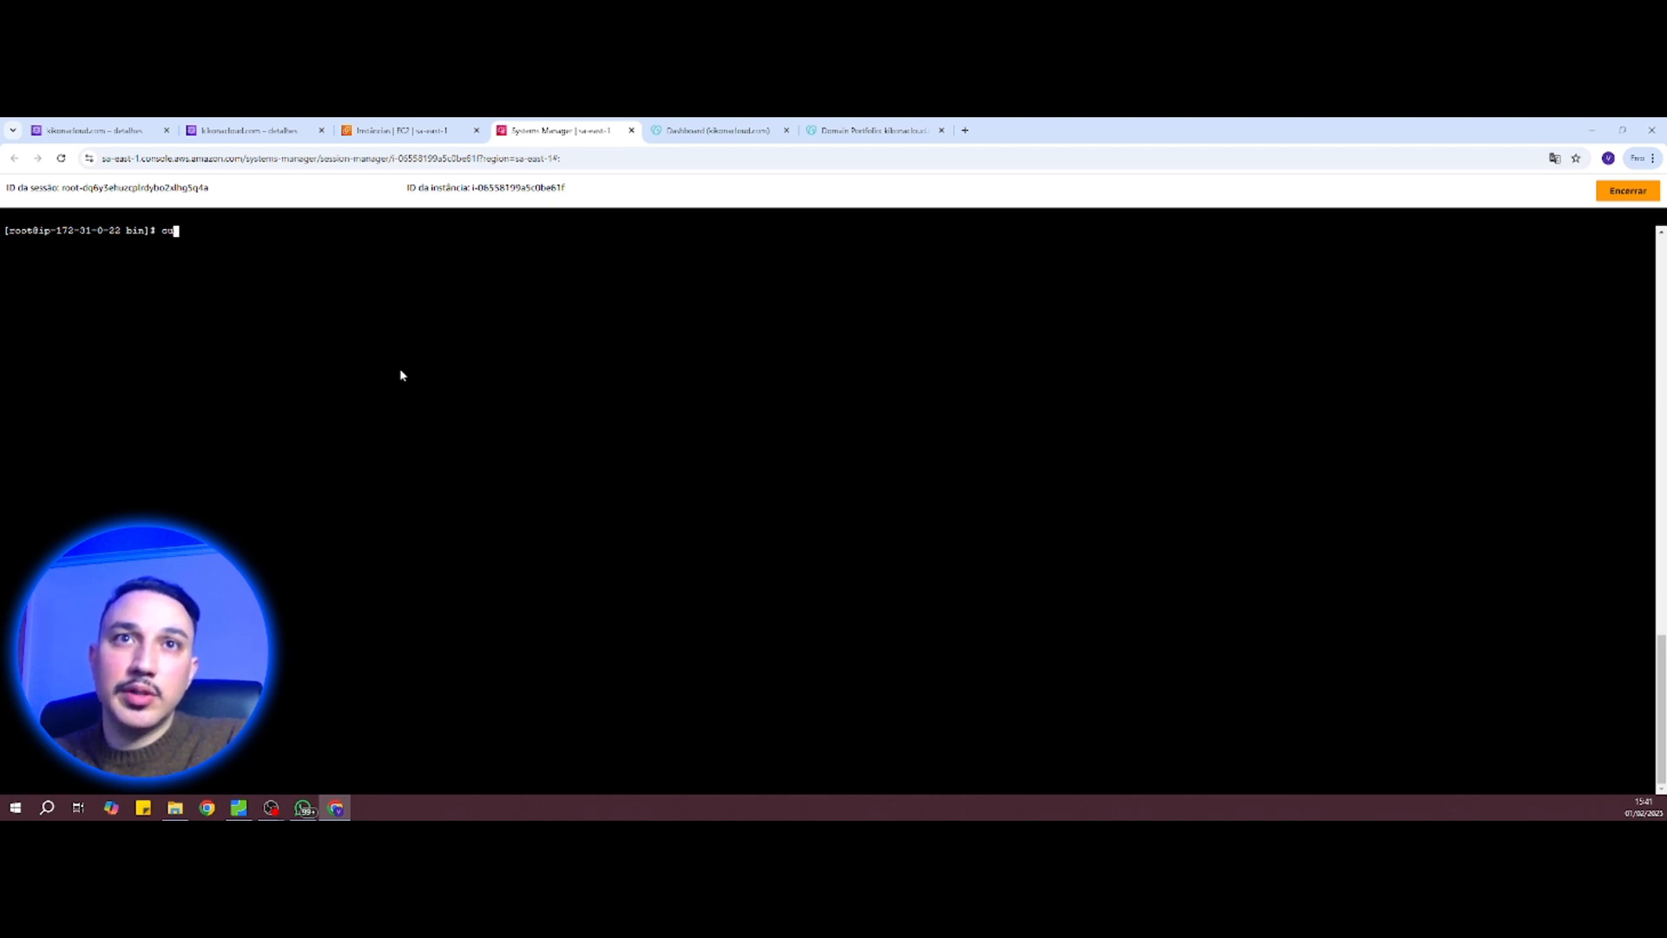
pyautogui.write('rl se')
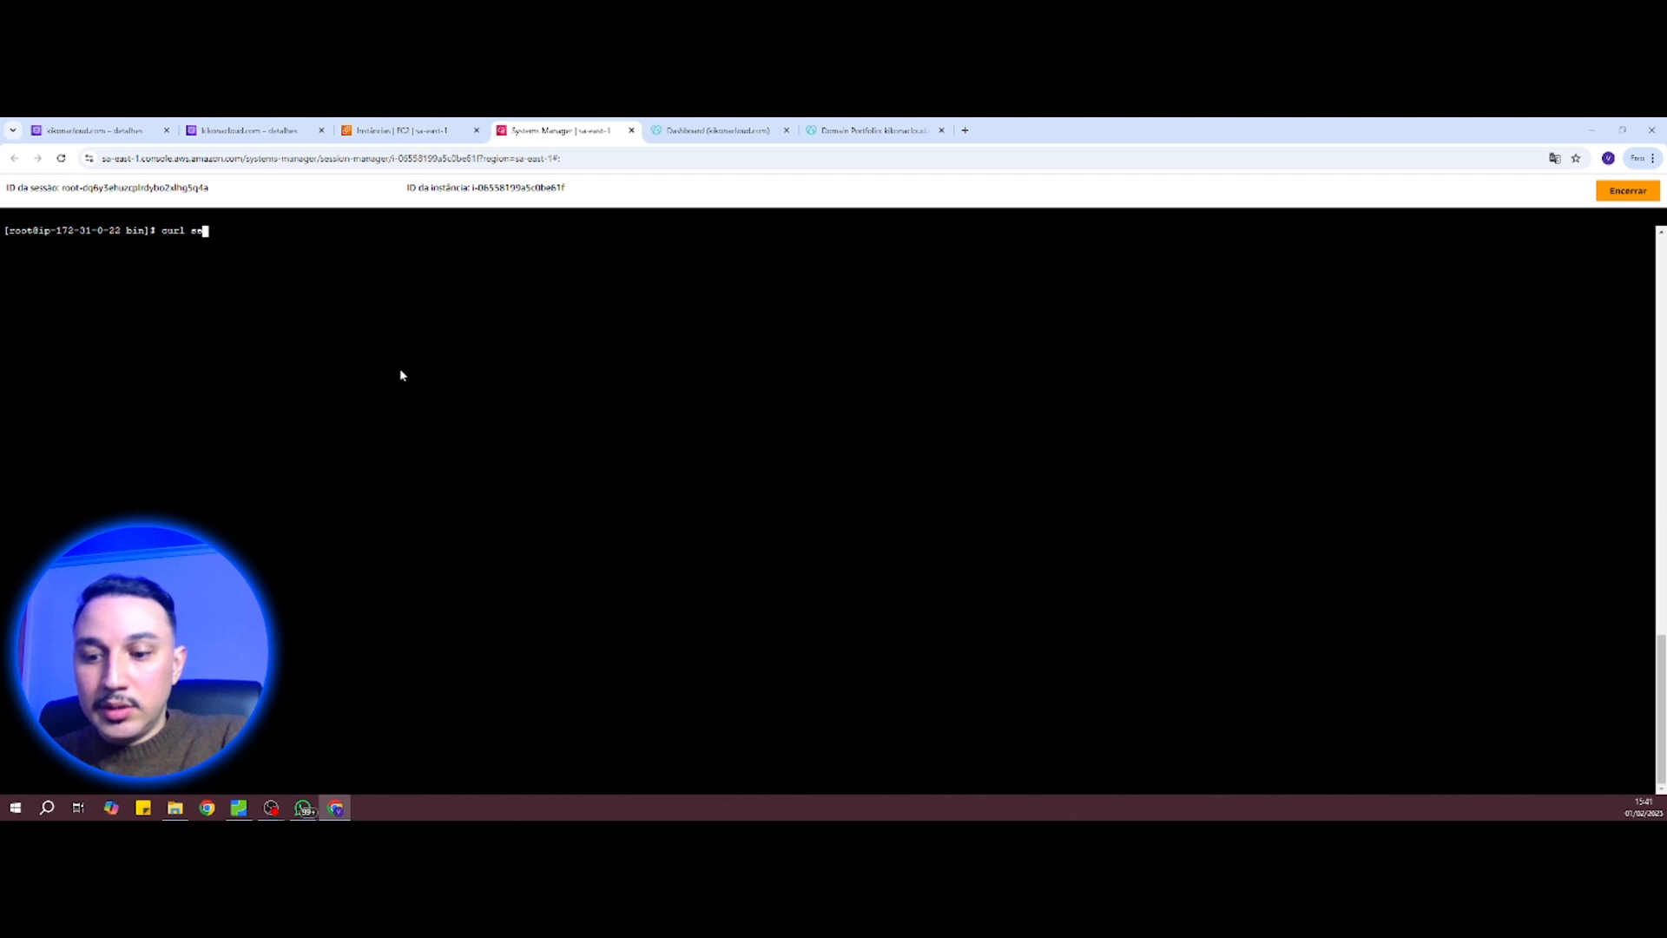
pyautogui.write('rvidorweb.')
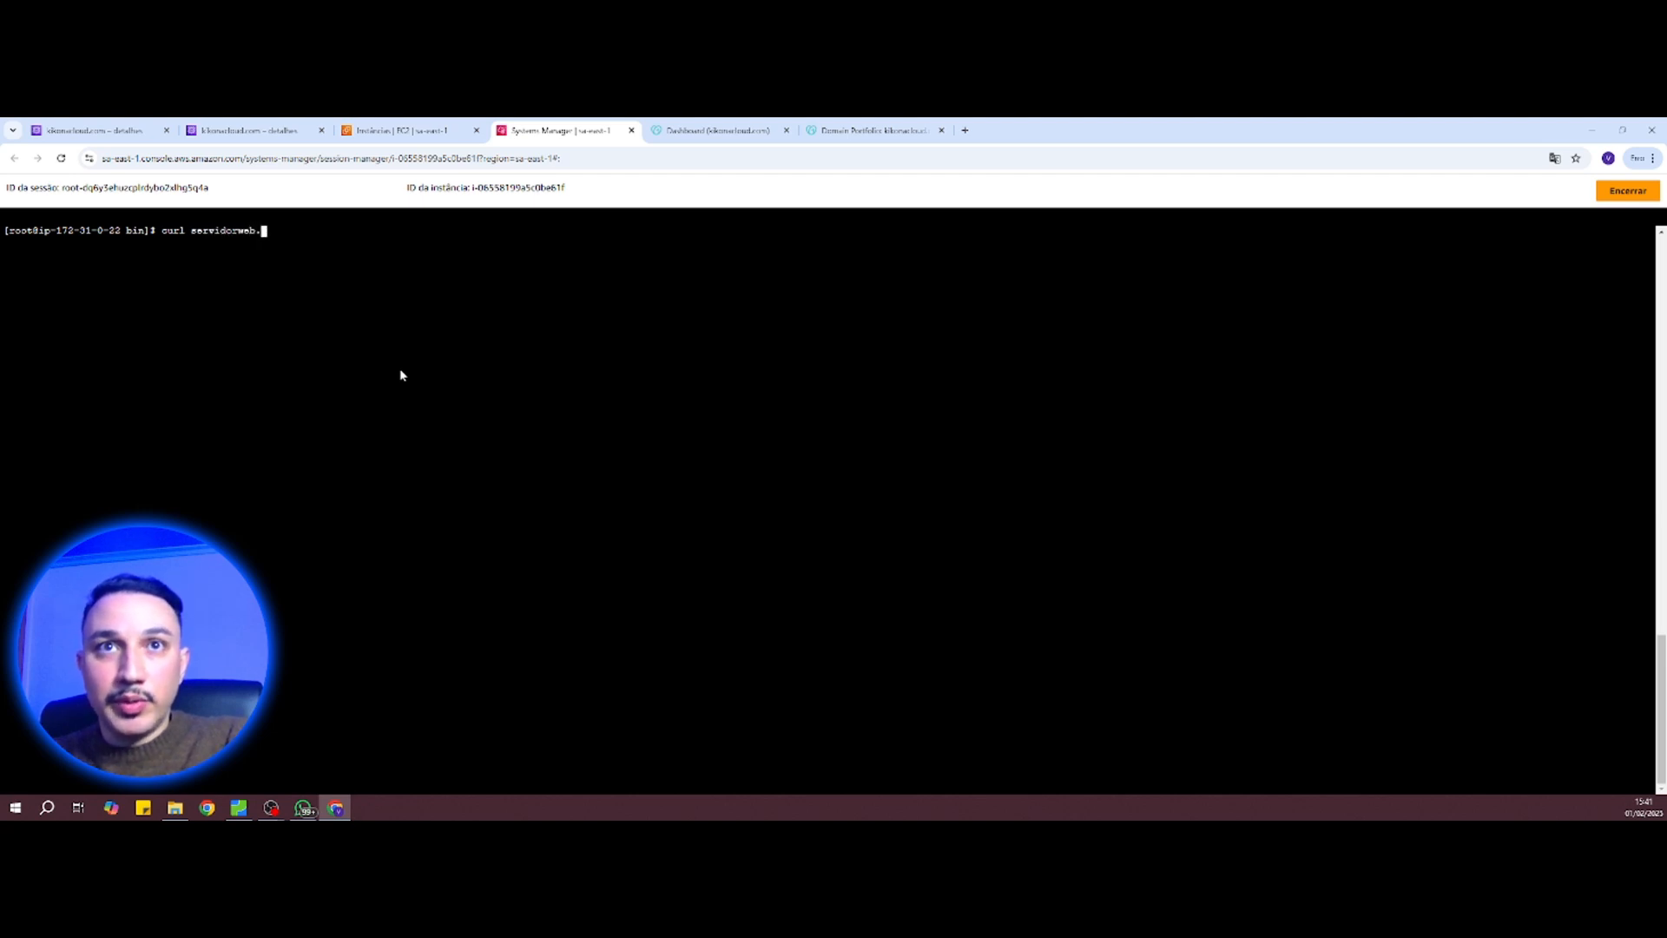
pyautogui.write('kikonacloud.com')
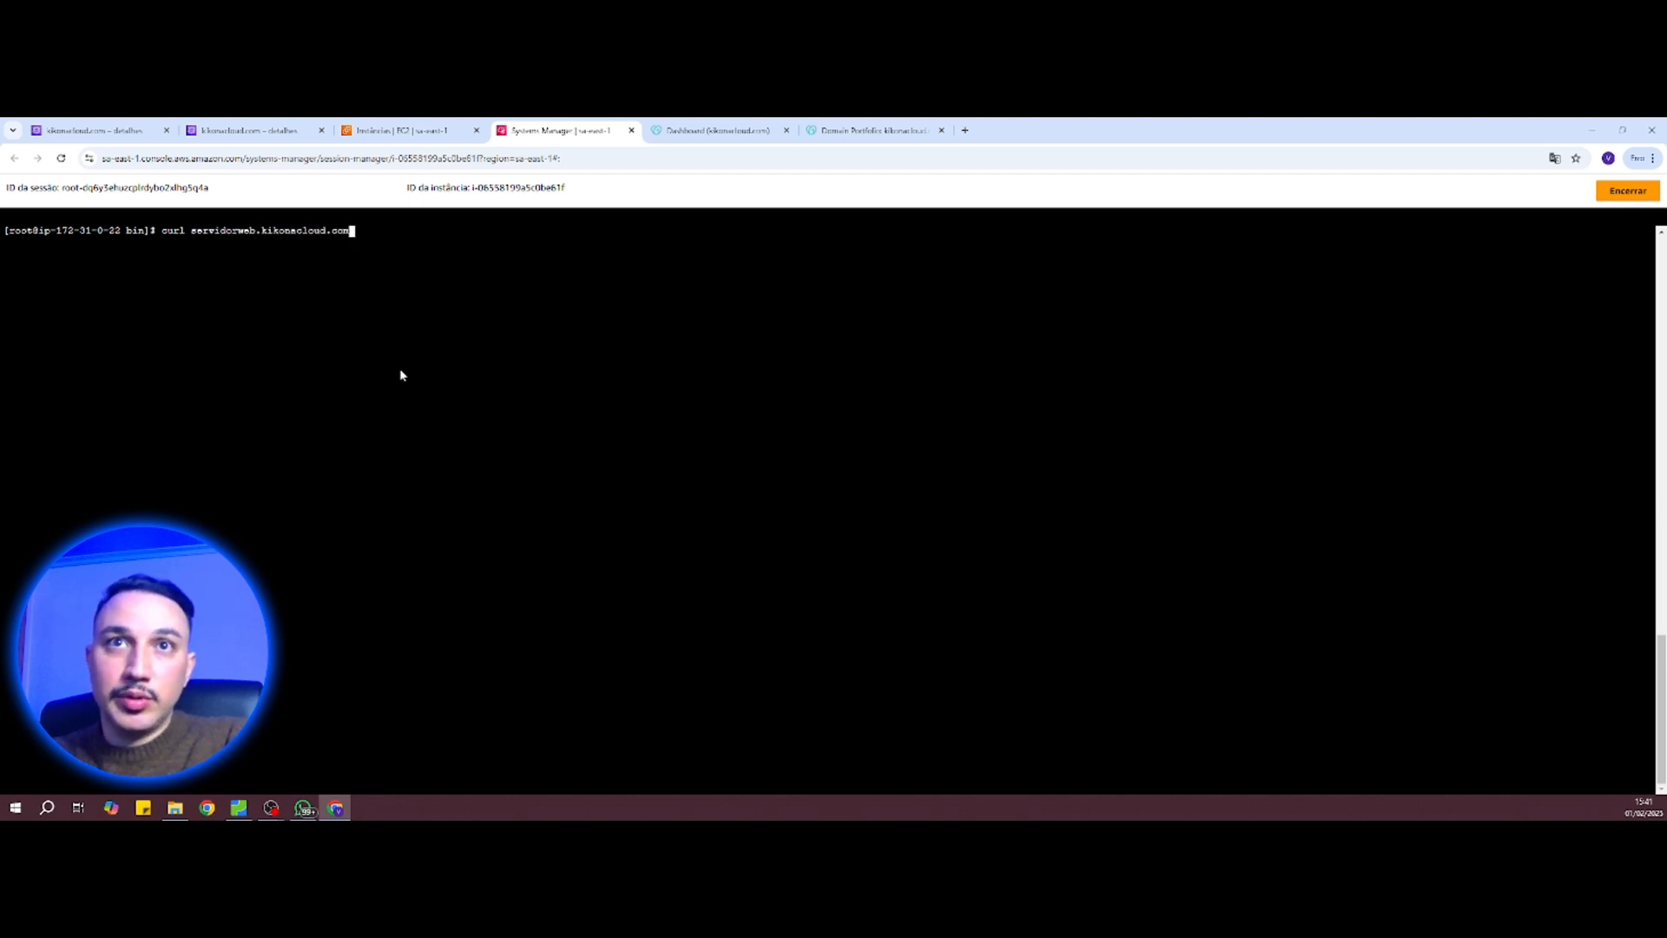
pyautogui.press('Return')
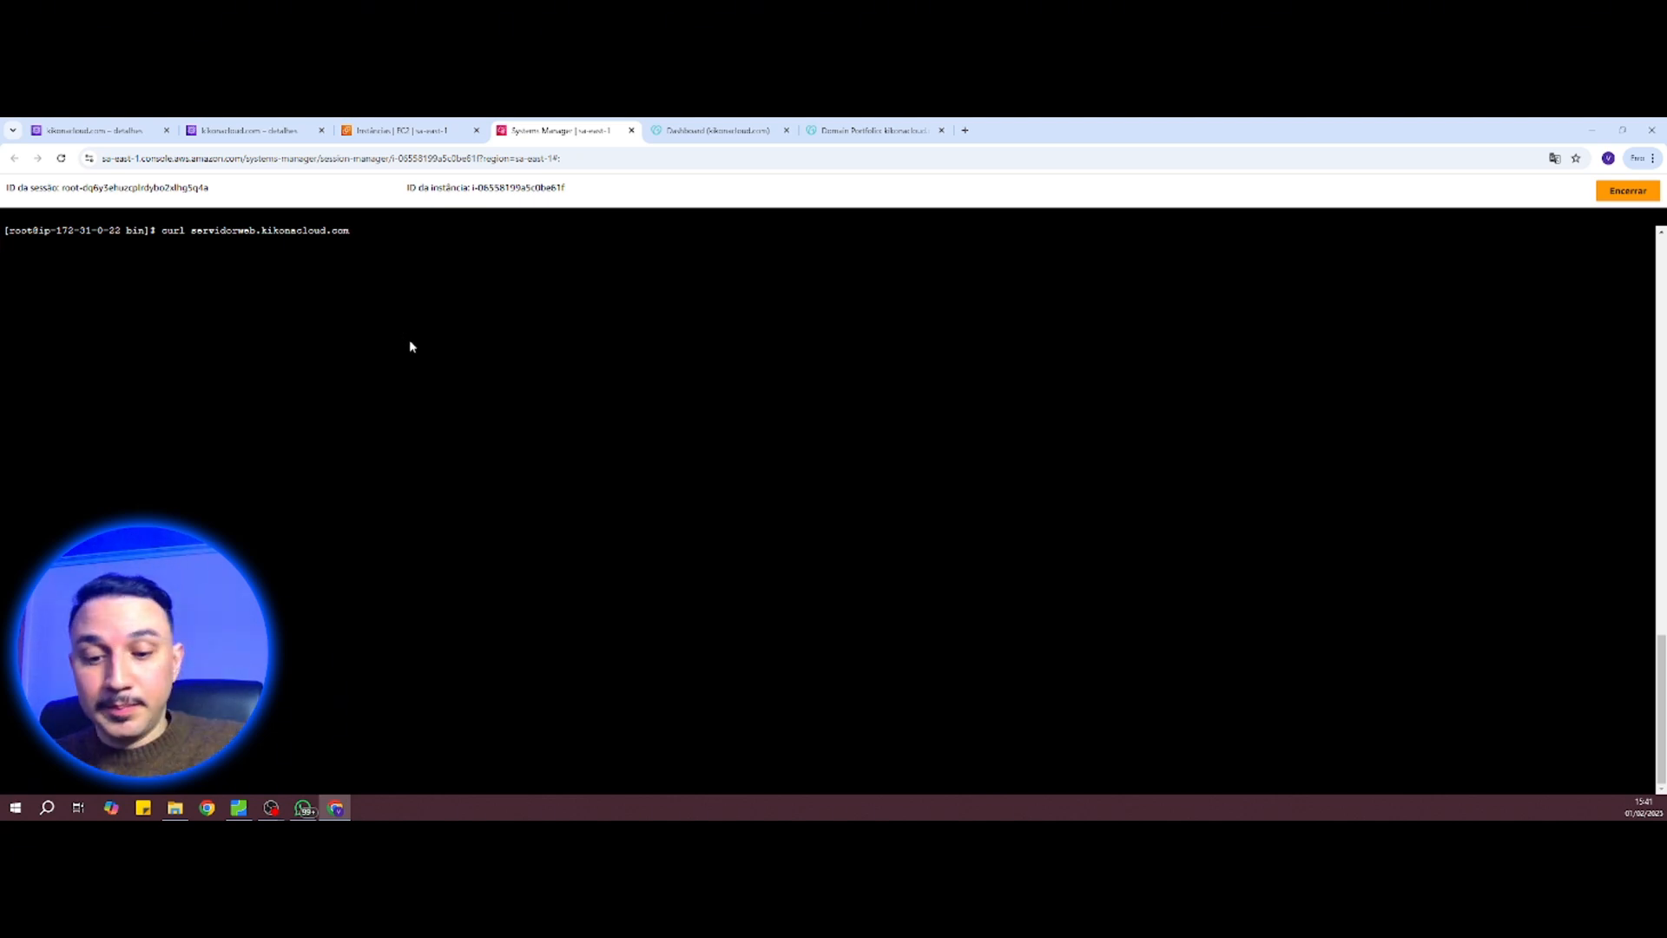
pyautogui.hotkey('ctrl', 'c')
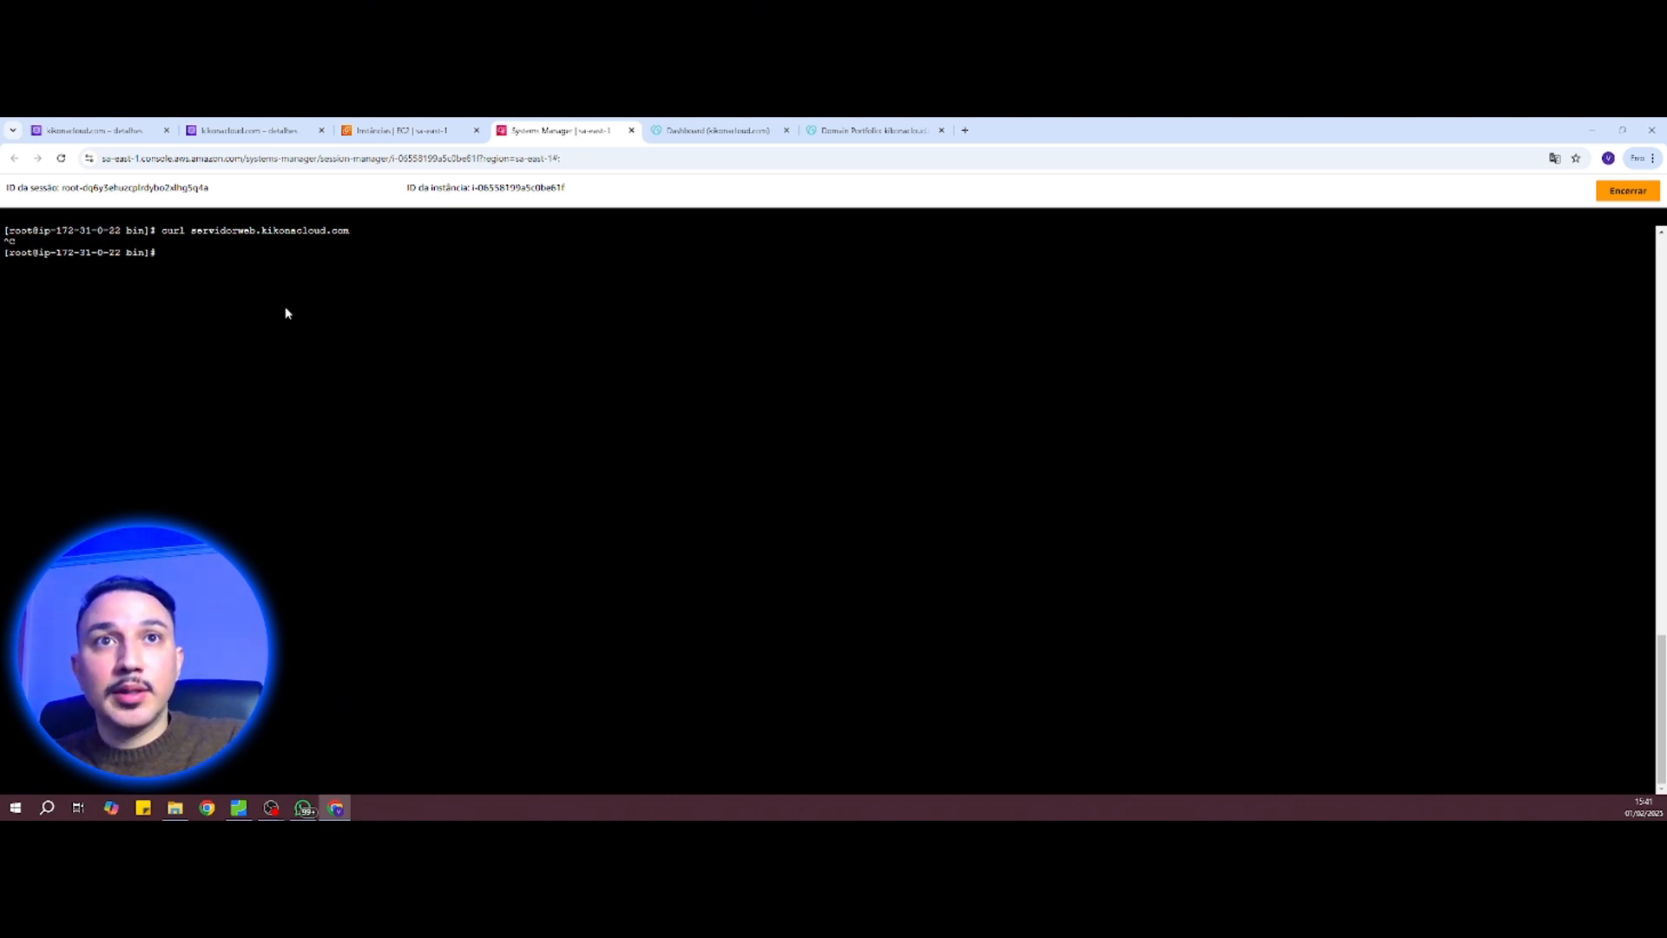
# Step: Try to reach servidorweb.kikonacloud.com with telnet
pyautogui.write('te')
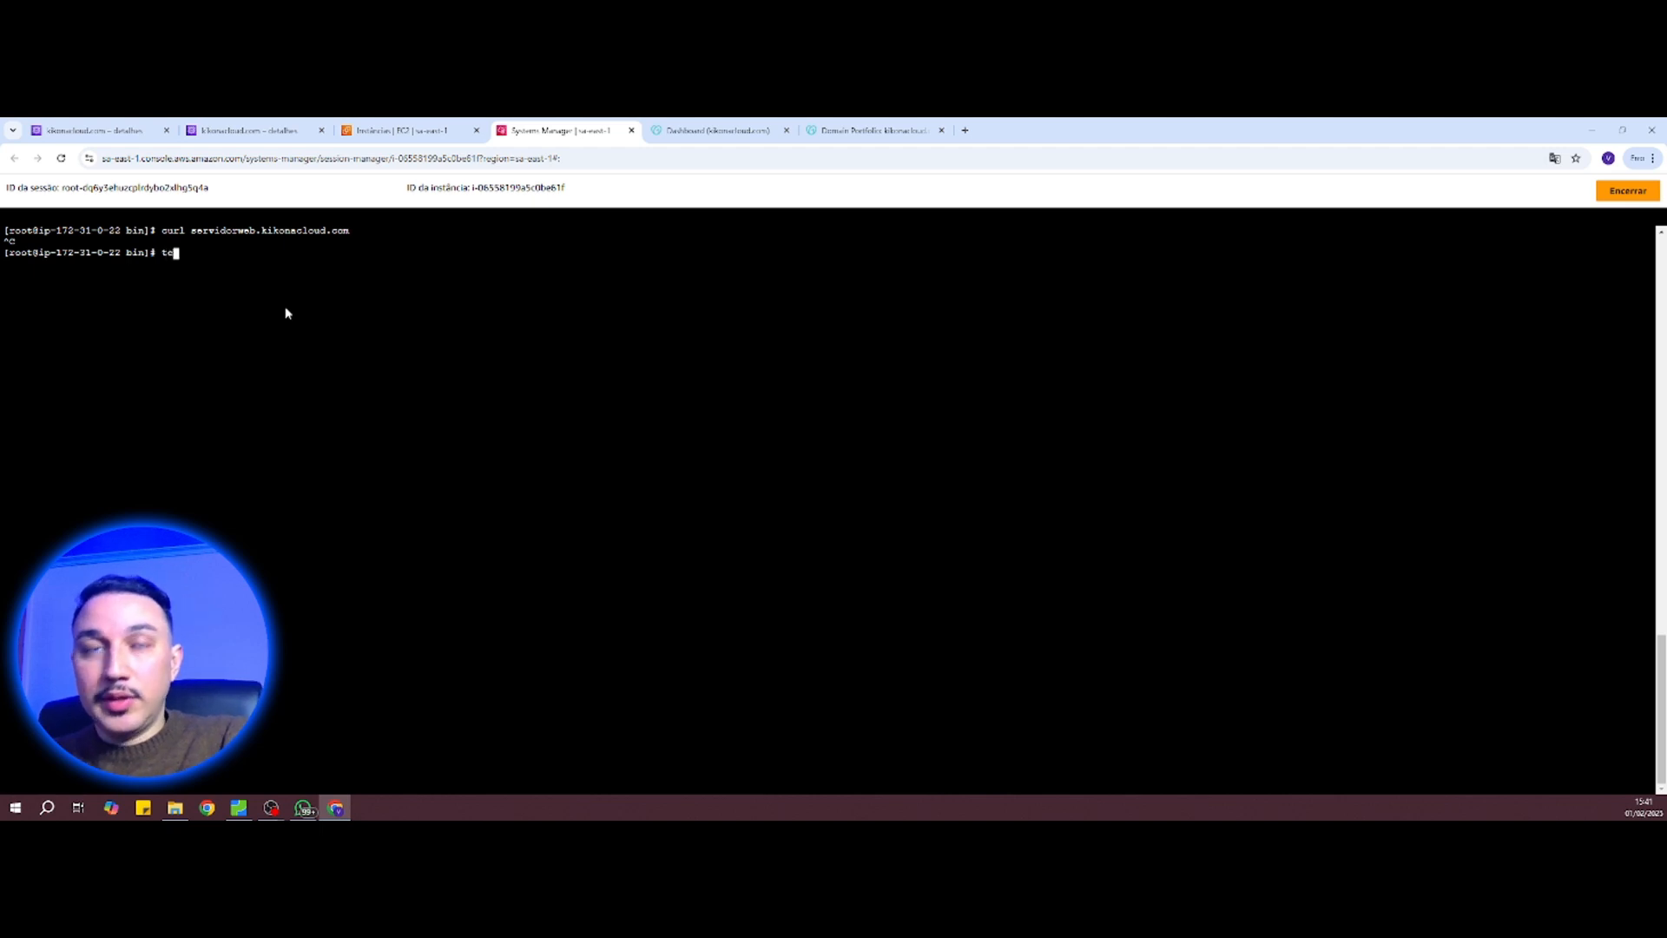
pyautogui.write('lnet servi')
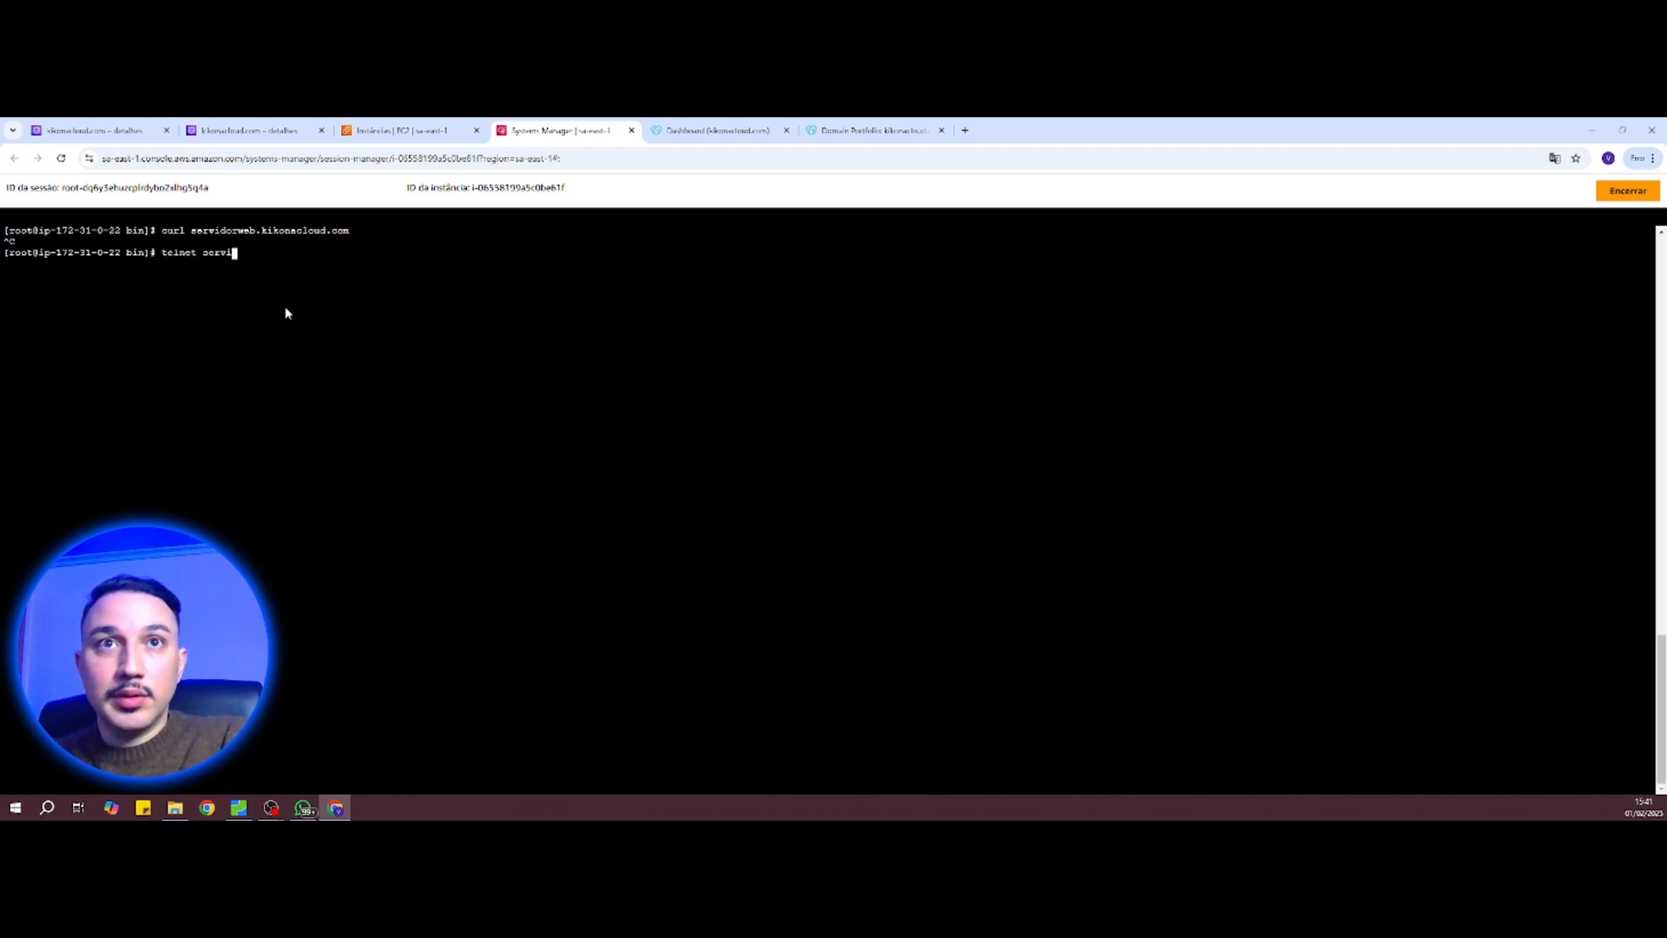
pyautogui.write('dorwebv')
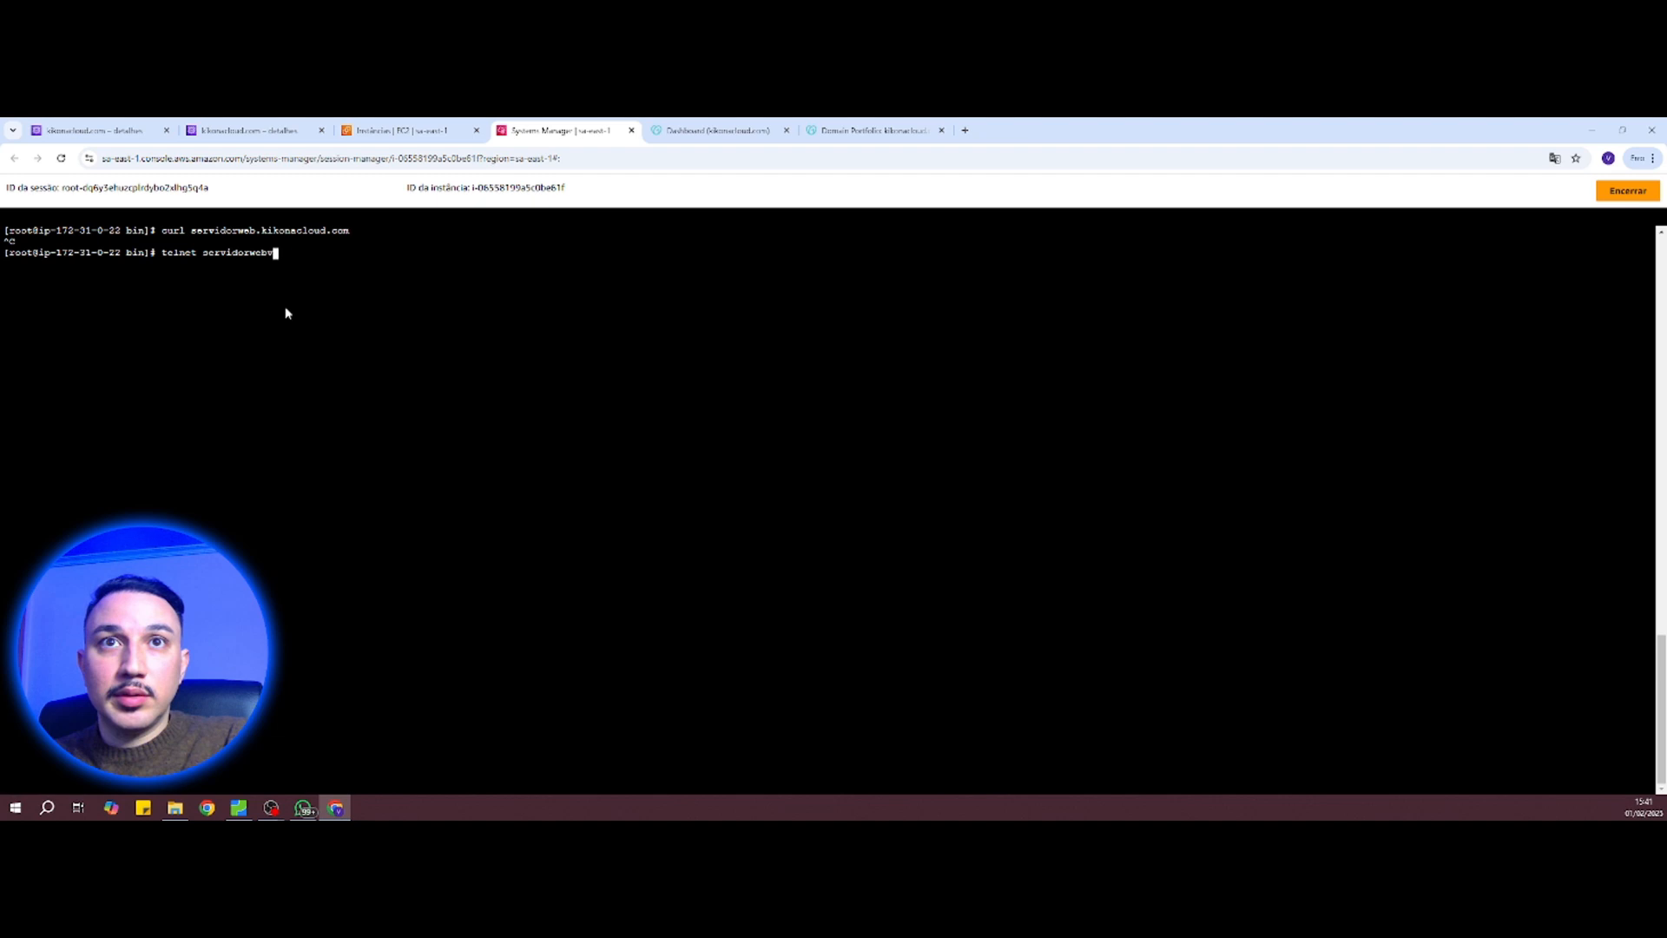
pyautogui.write('.kikonacloud.com')
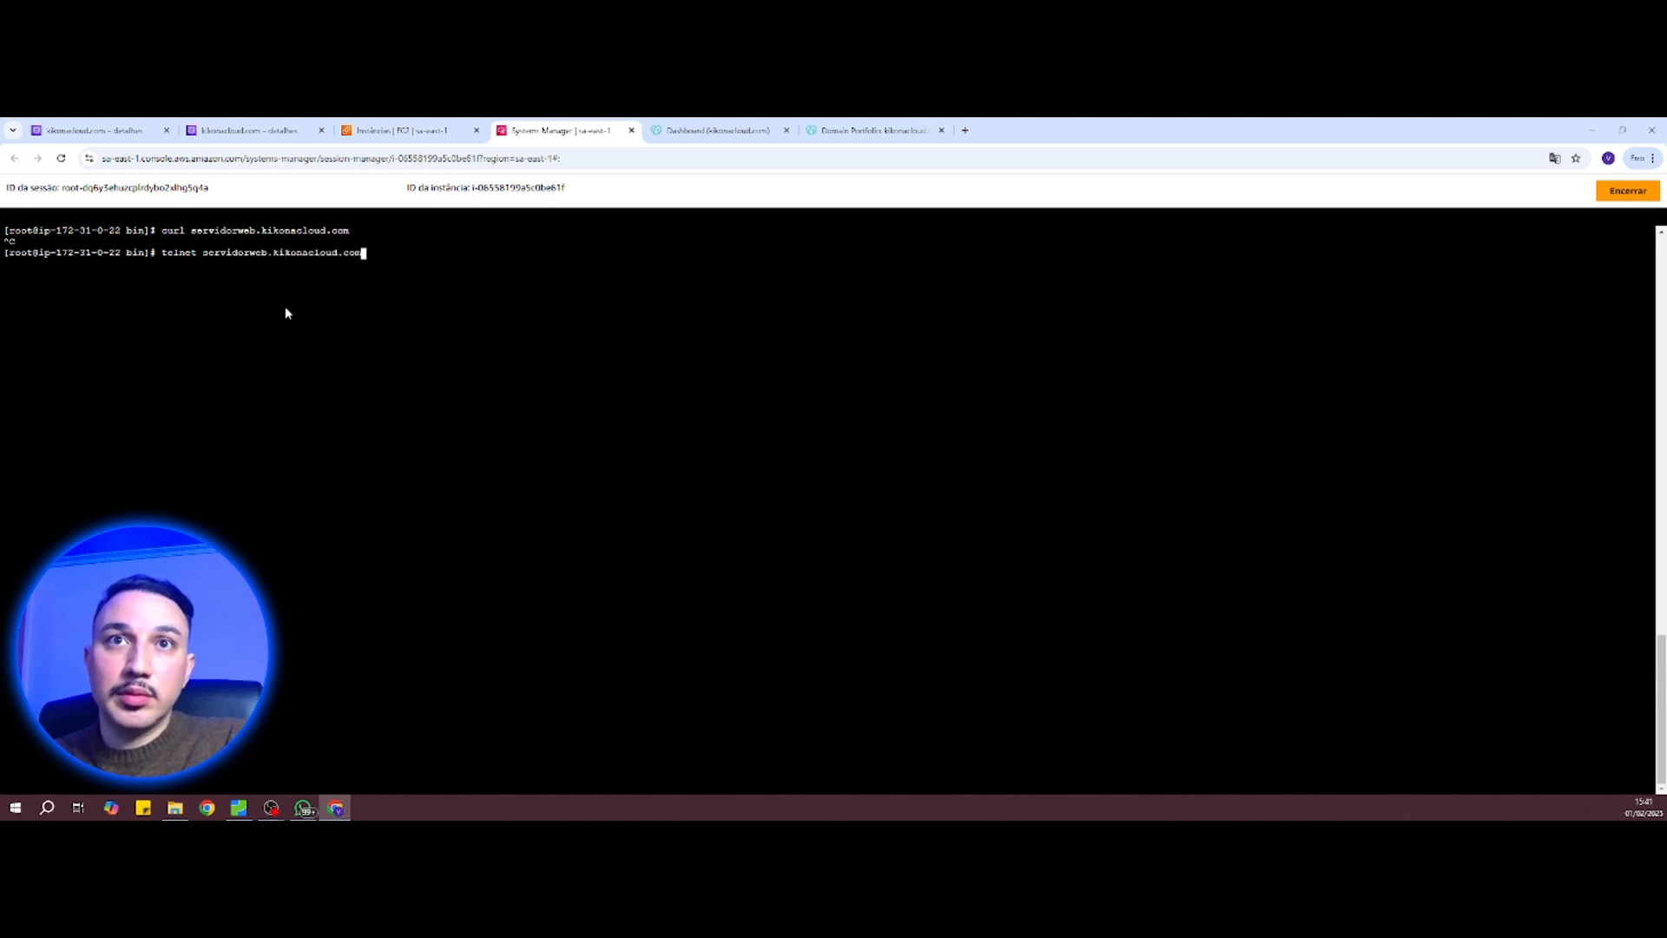
pyautogui.press('Return')
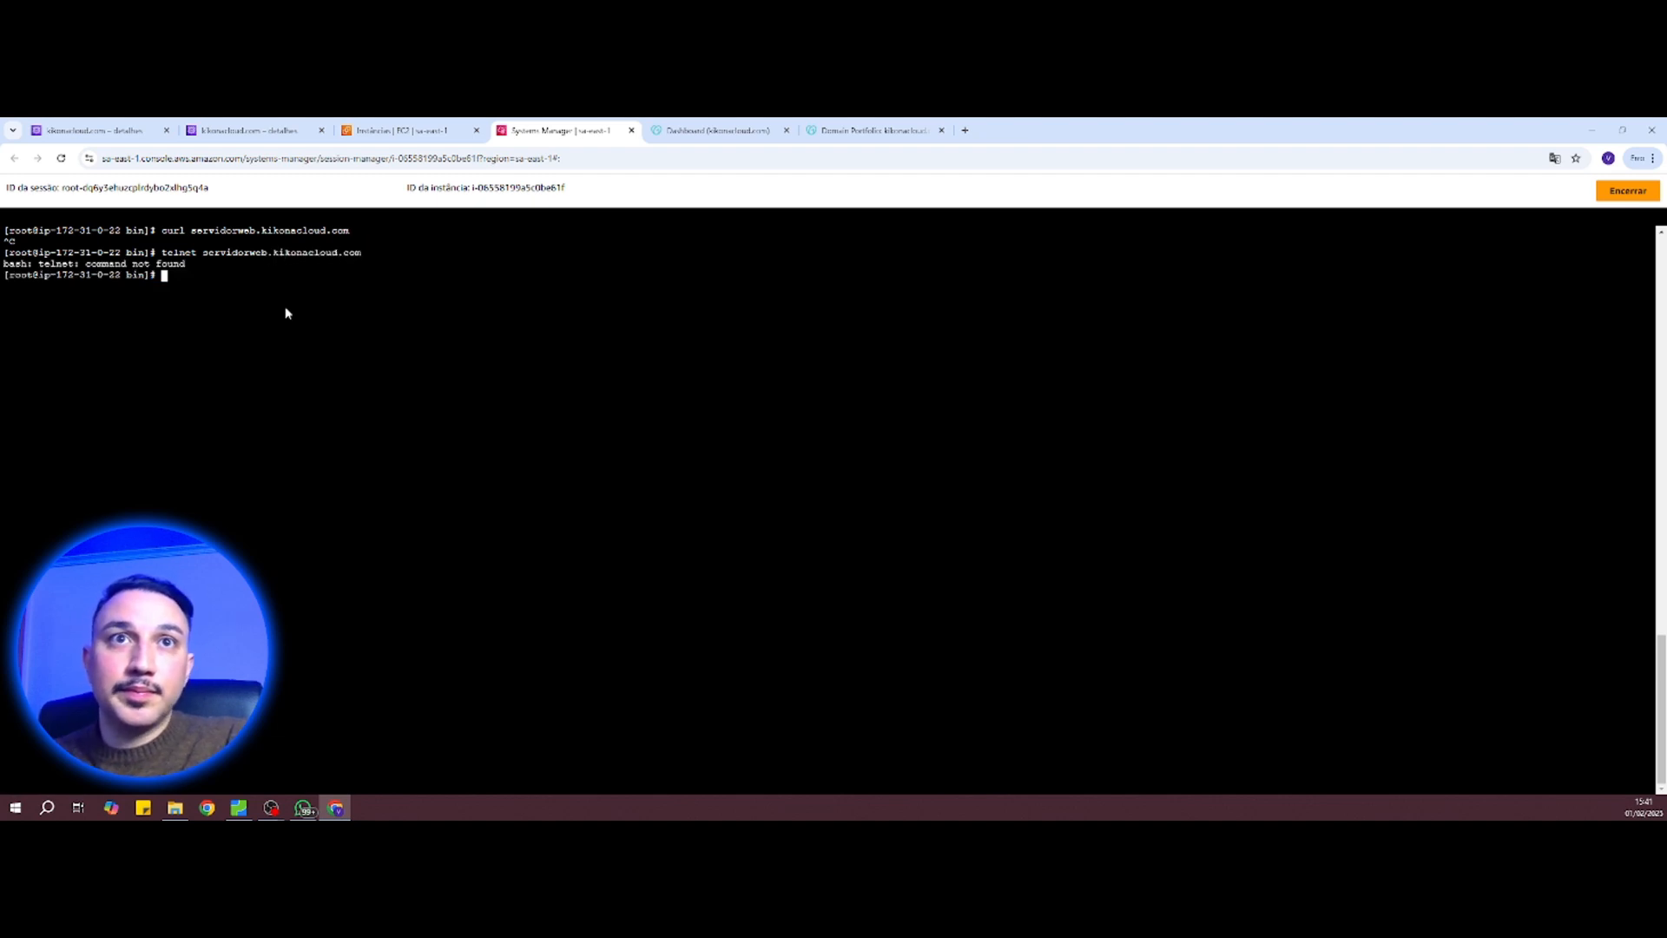
# Step: Install the telnet package with yum, accept the installation, and clear the terminal
pyautogui.write('yum in')
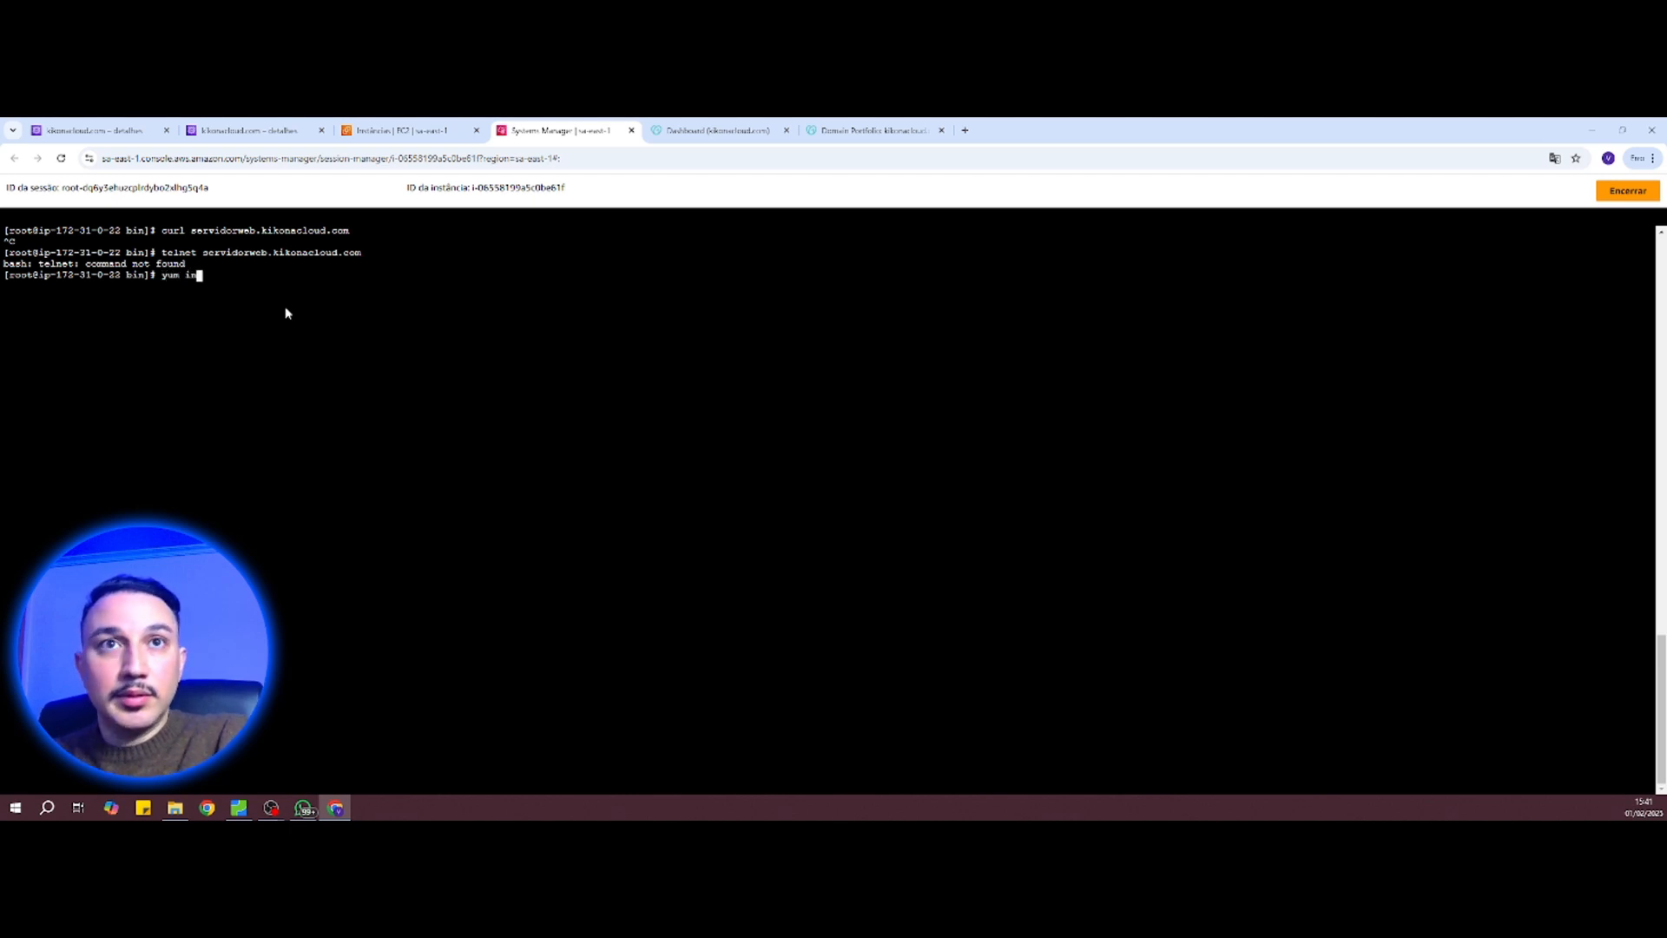
pyautogui.write('stall telnet')
pyautogui.press('Return')
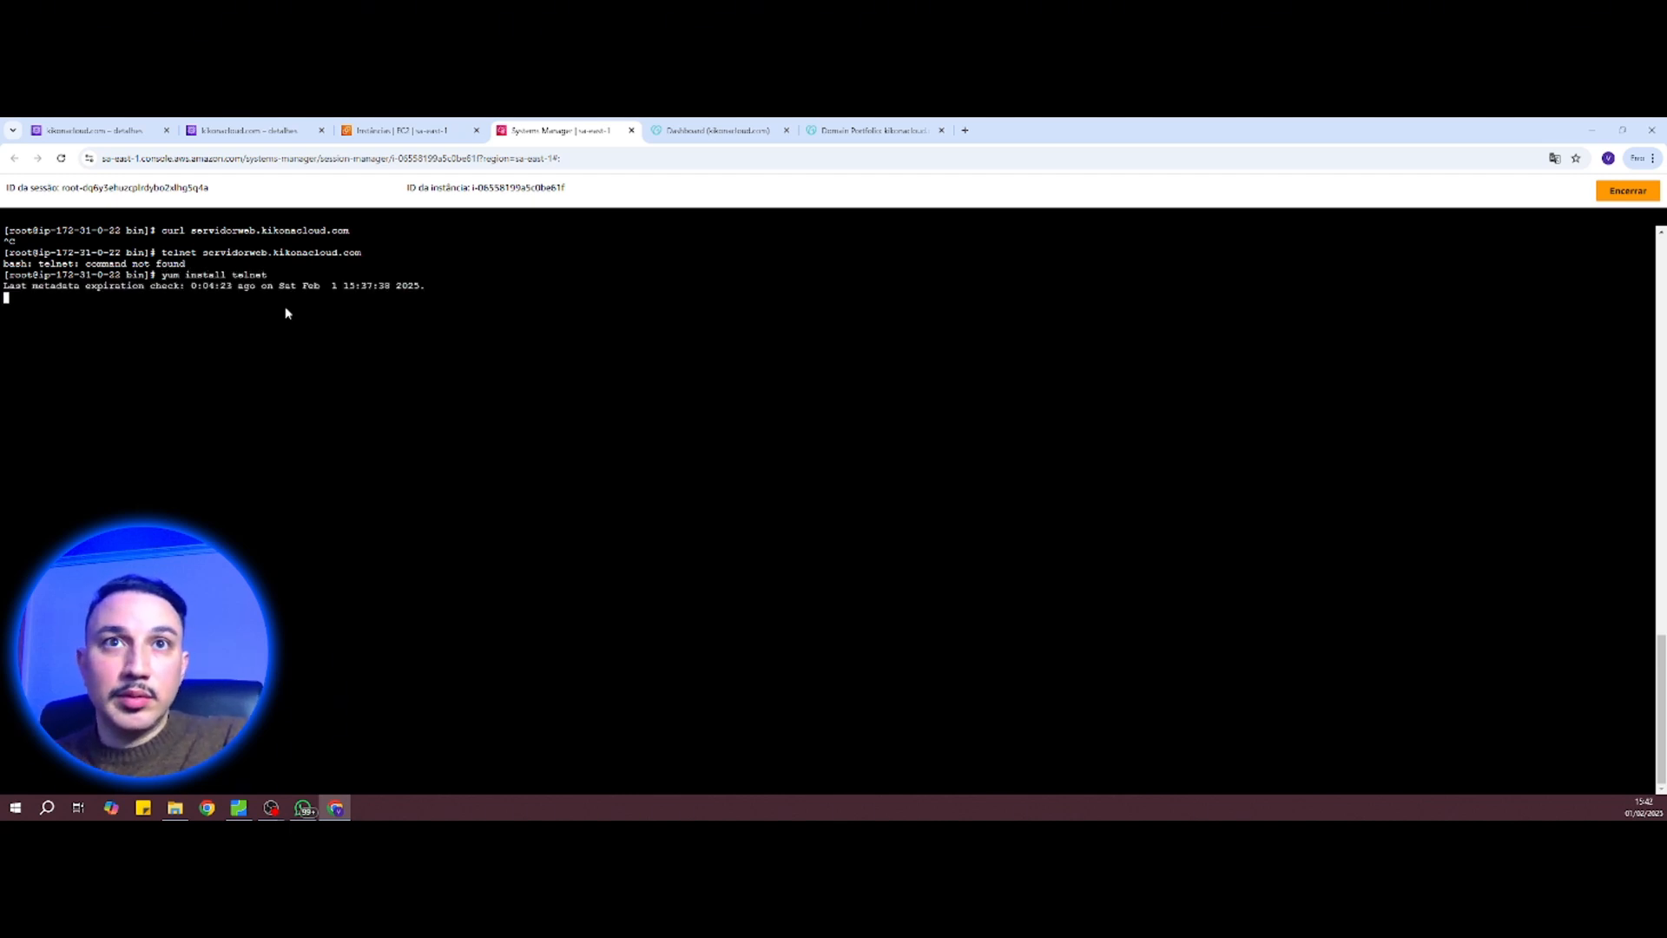
pyautogui.write('y')
pyautogui.press('Return')
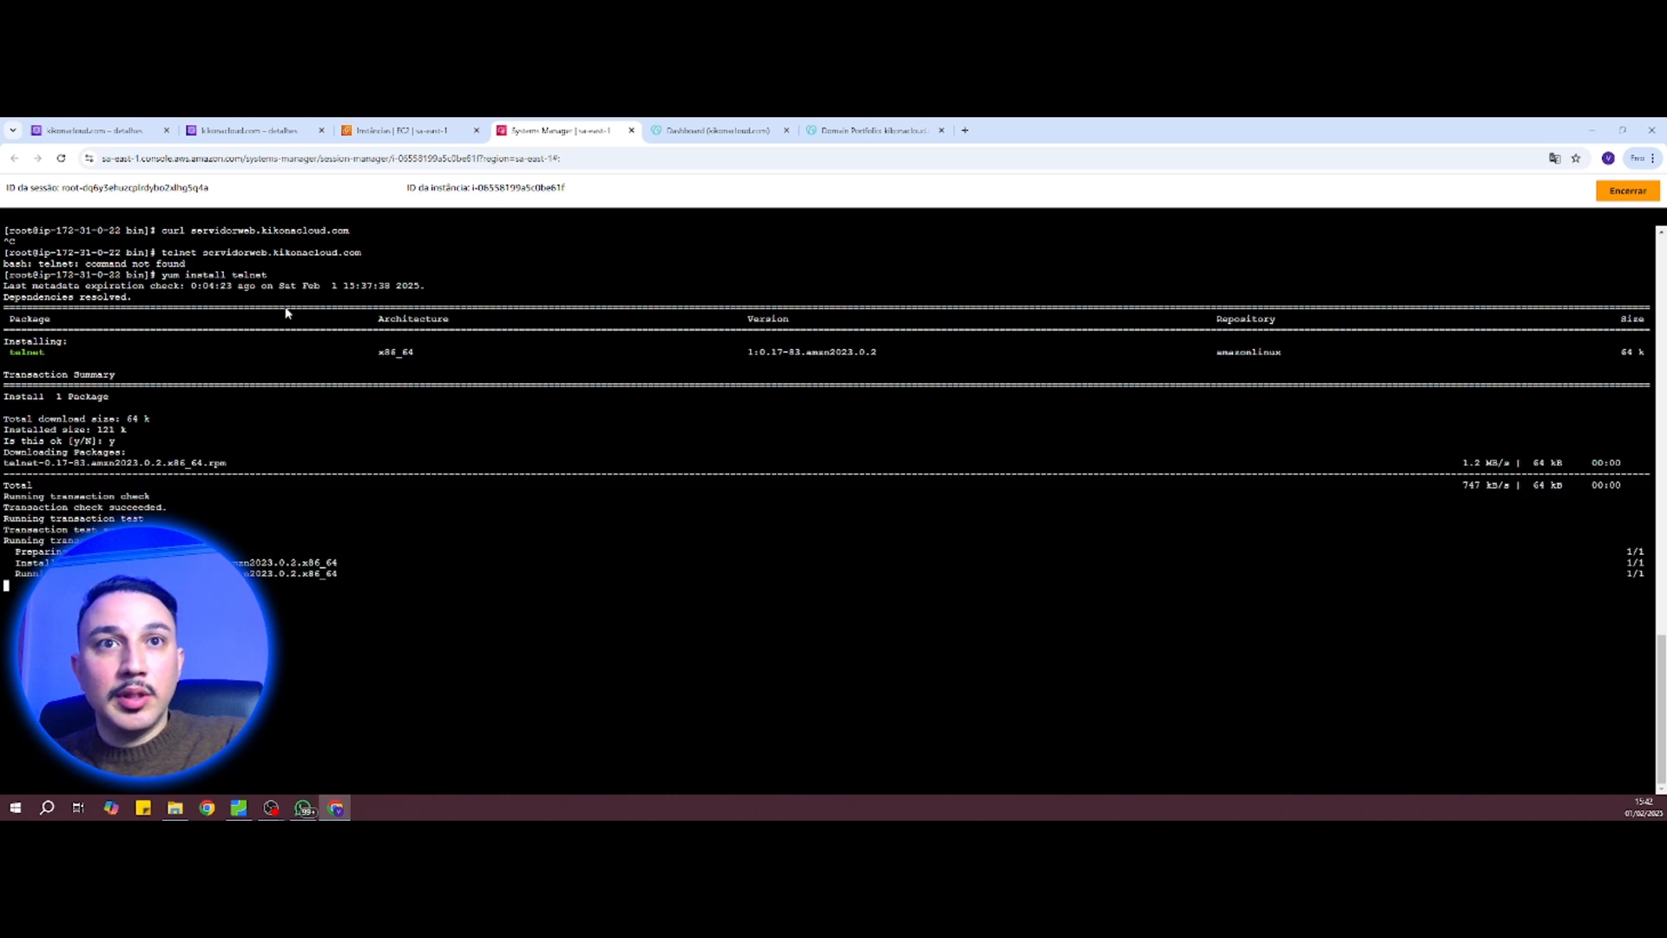
pyautogui.hotkey('ctrl', 'l')
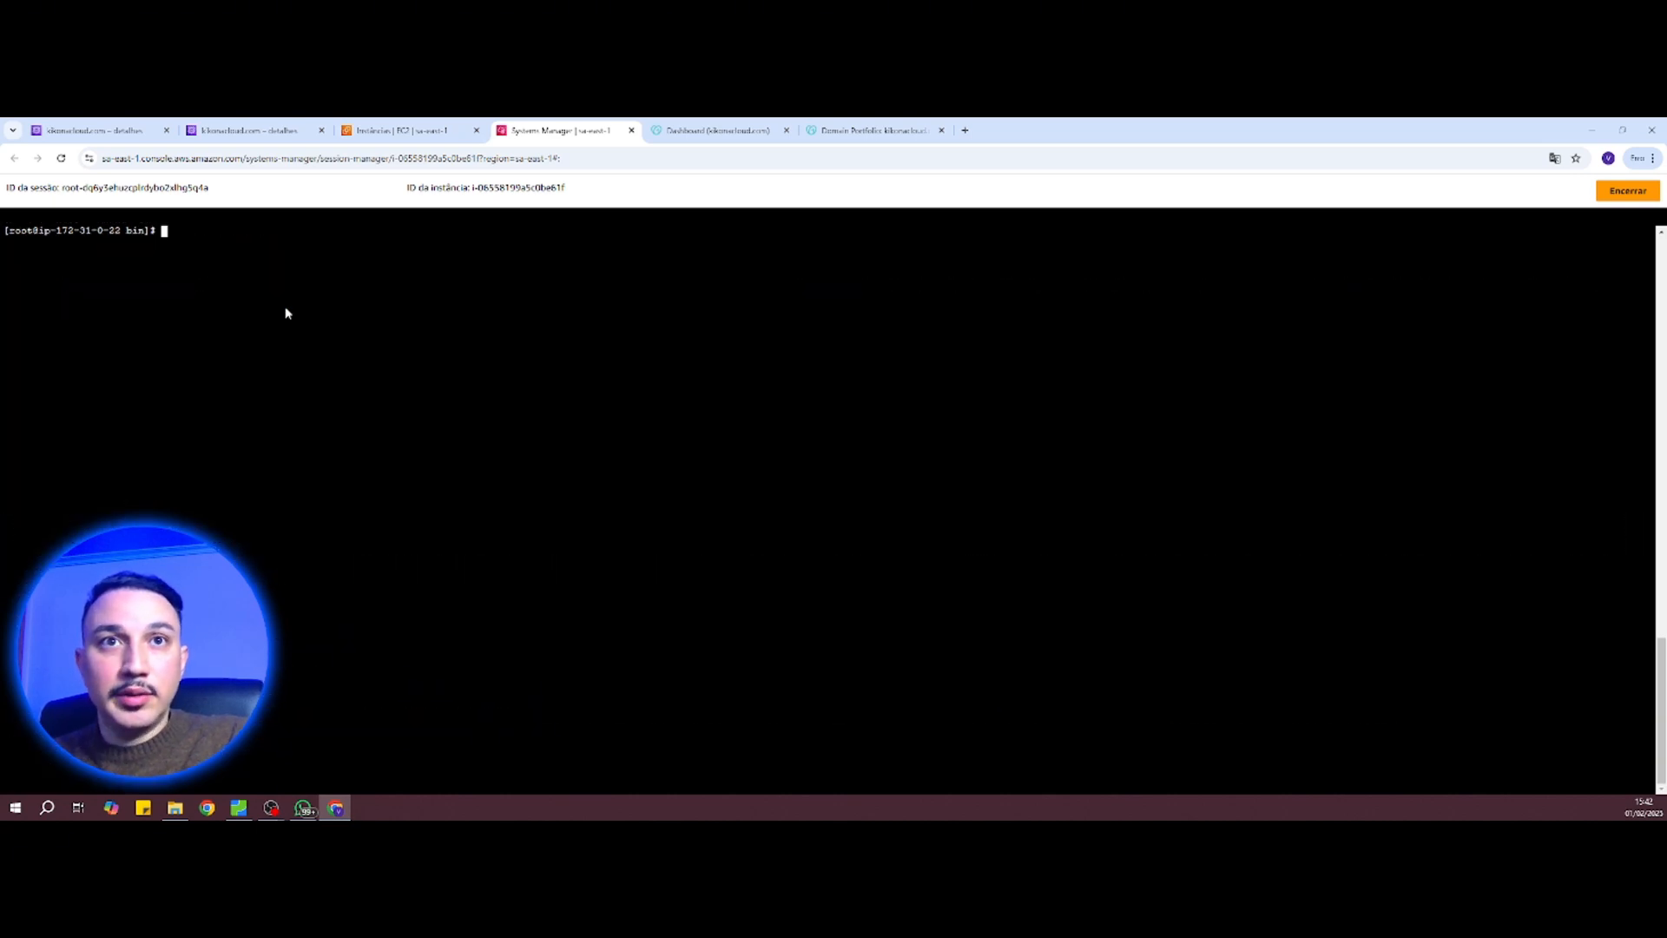
# Step: Rerun telnet to servidorweb.kikonacloud.com and check which IP address the name resolves to
pyautogui.press('Up')
pyautogui.press('Up')
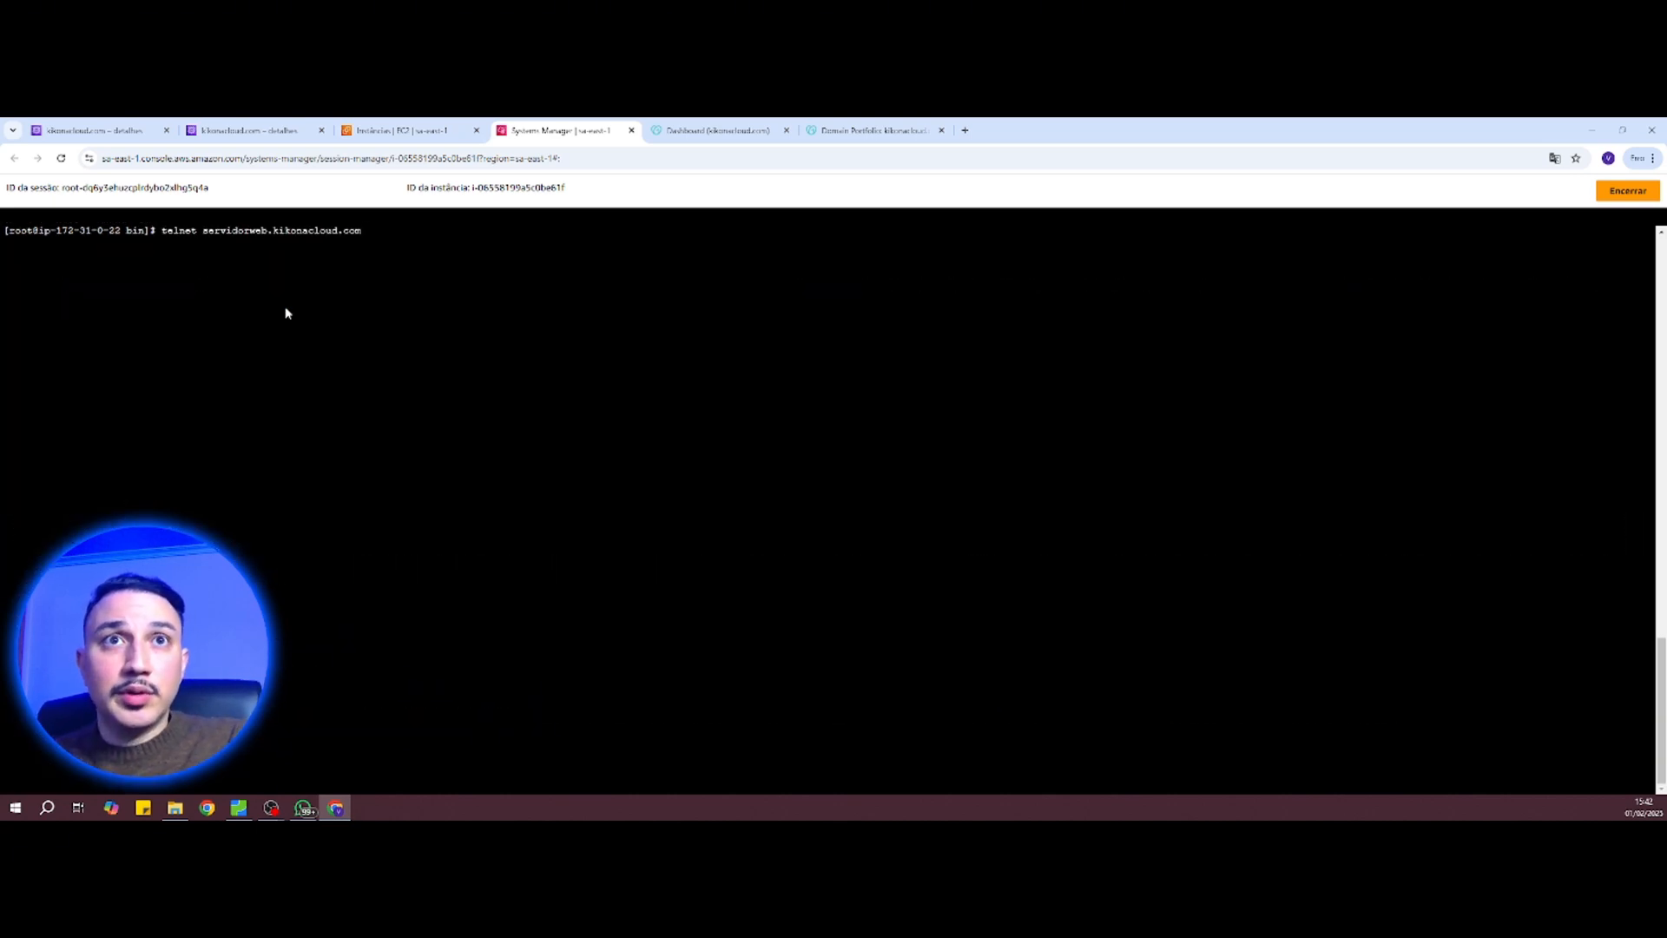
pyautogui.press('Return')
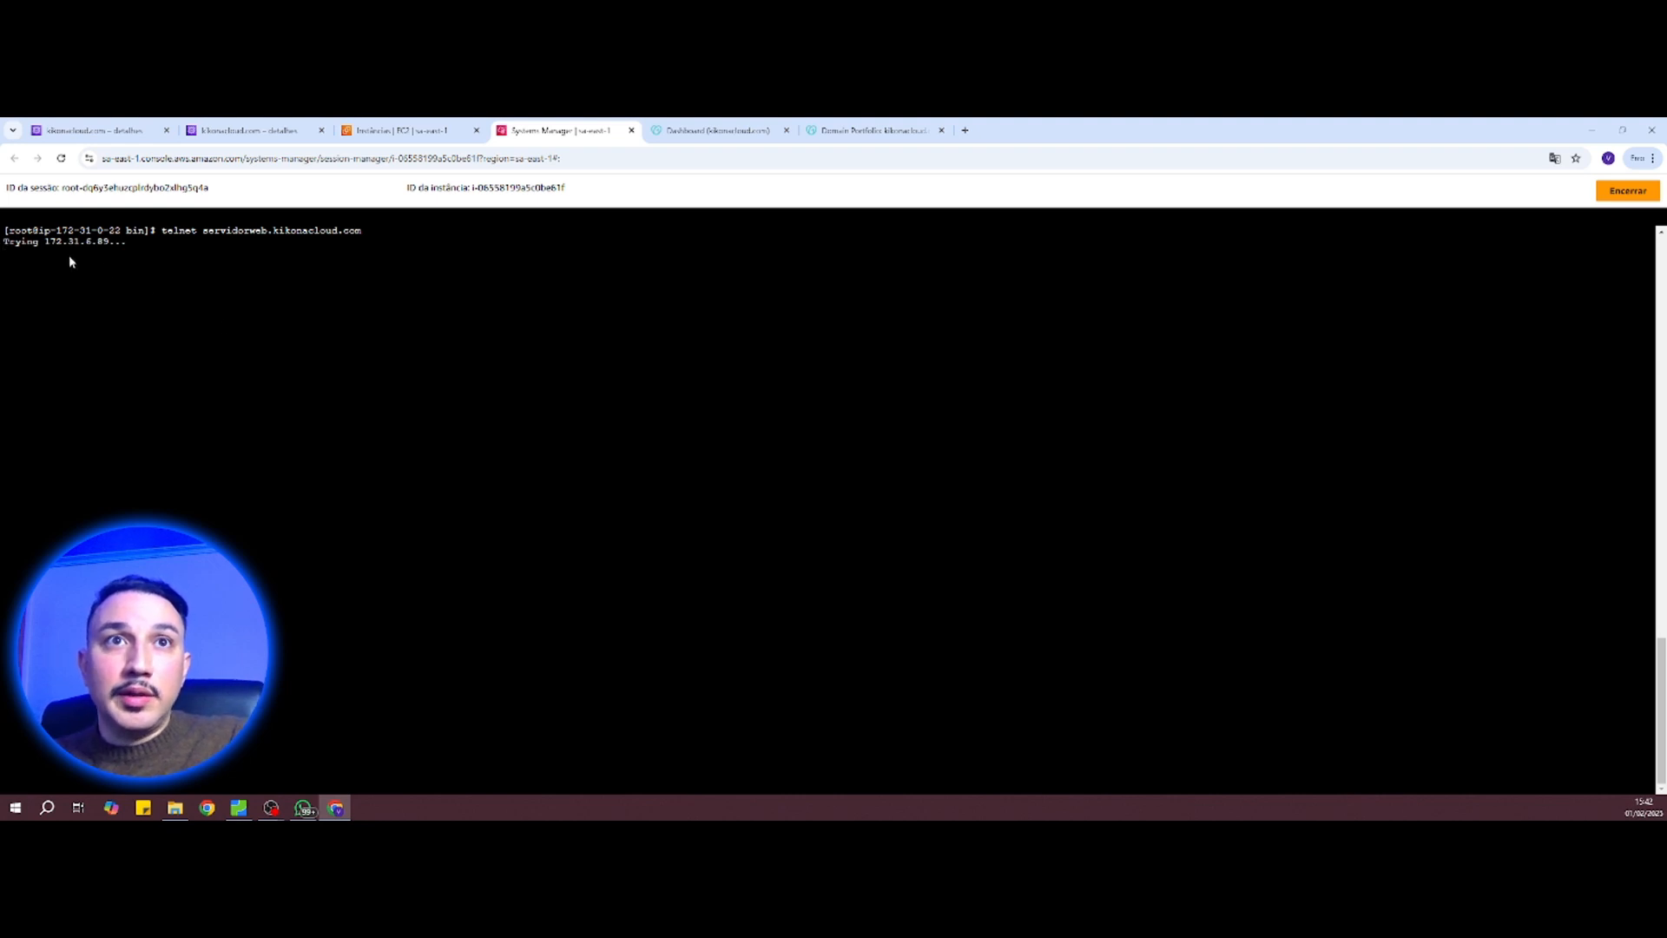
pyautogui.moveTo(70, 246); pyautogui.dragTo(112, 244)
pyautogui.click(251, 244)
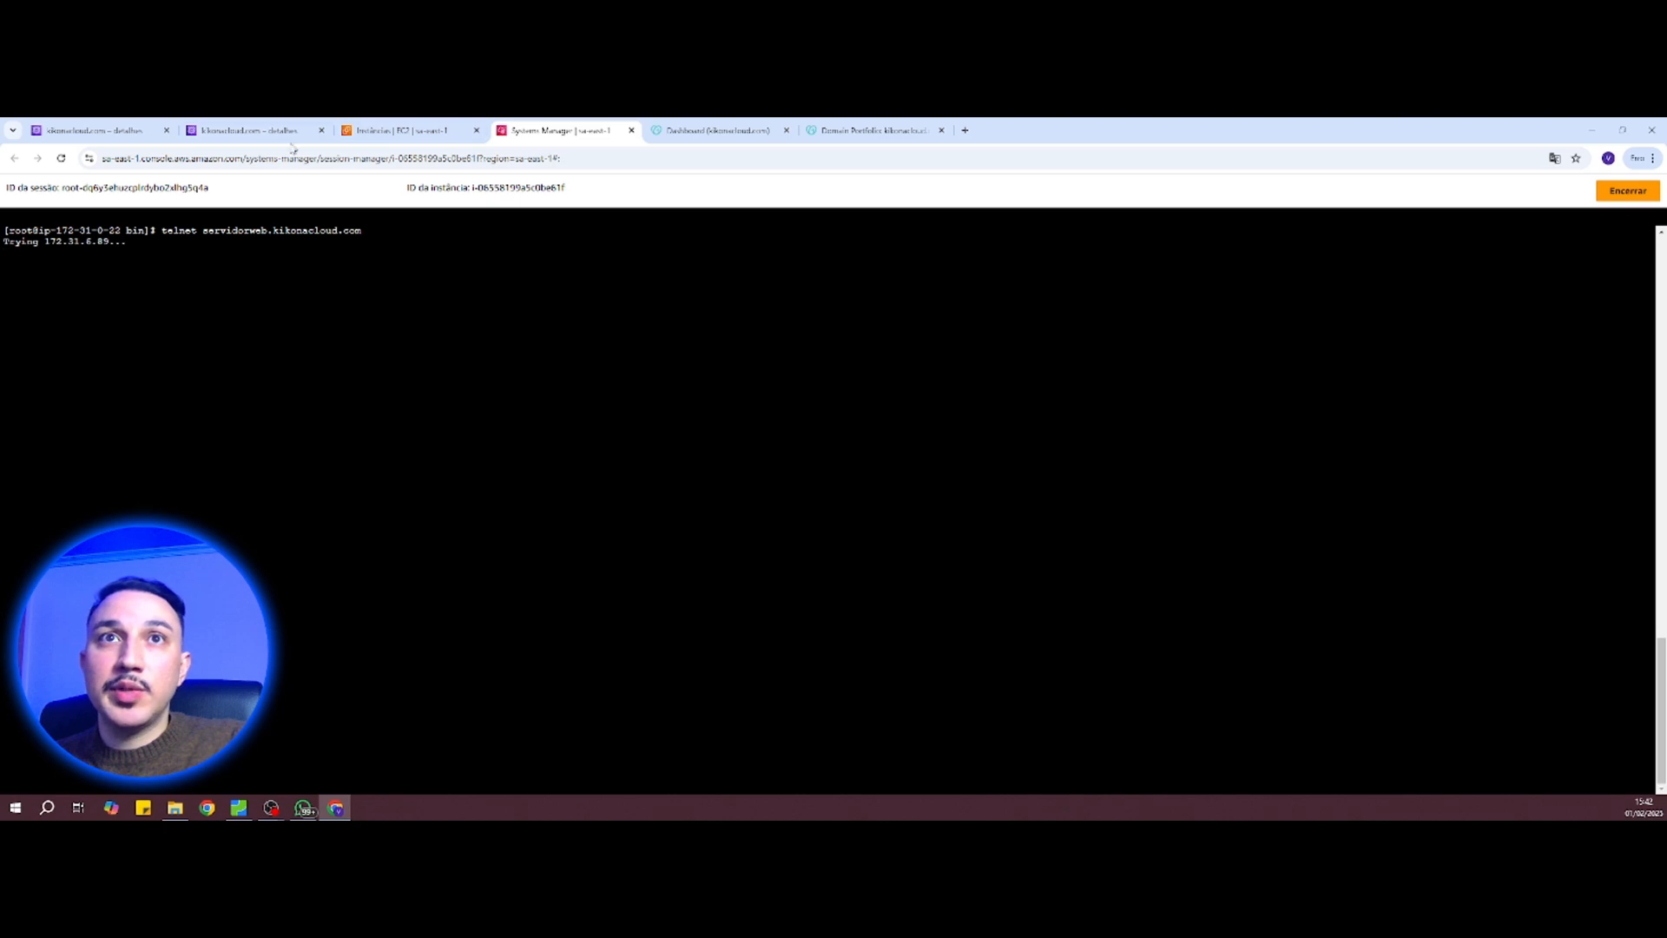
# Step: Compare the resolved address with the servidorweb A record in the Route 53 hosted zone, and return to the terminal session
pyautogui.click(387, 131)
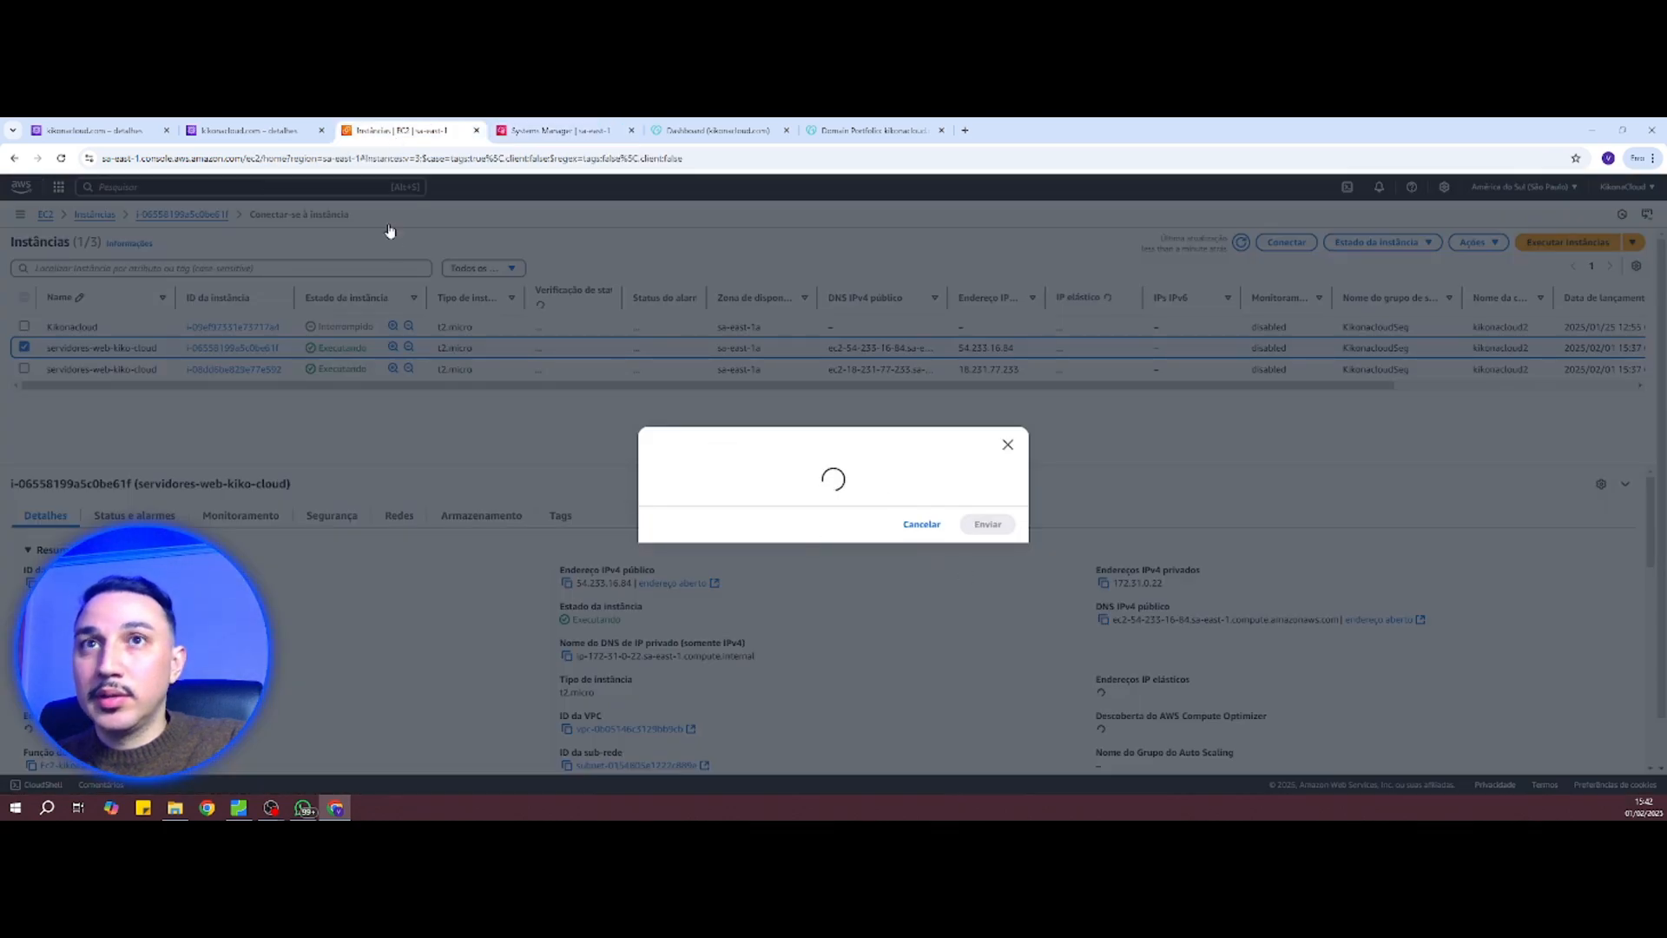
pyautogui.click(221, 131)
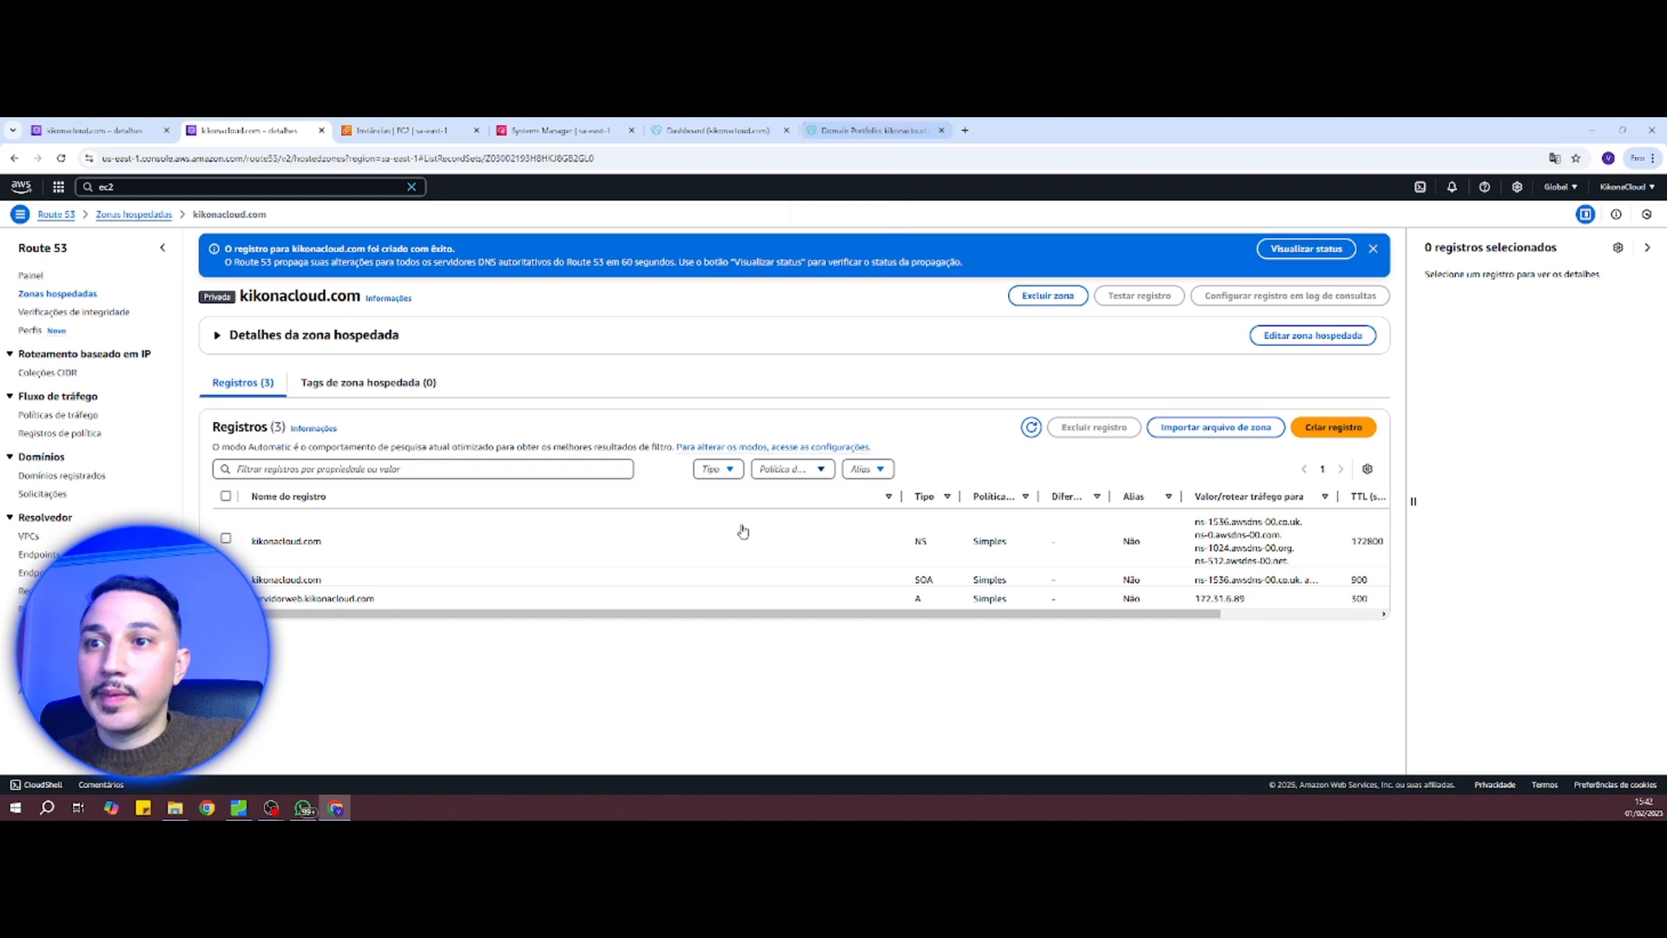
pyautogui.click(573, 131)
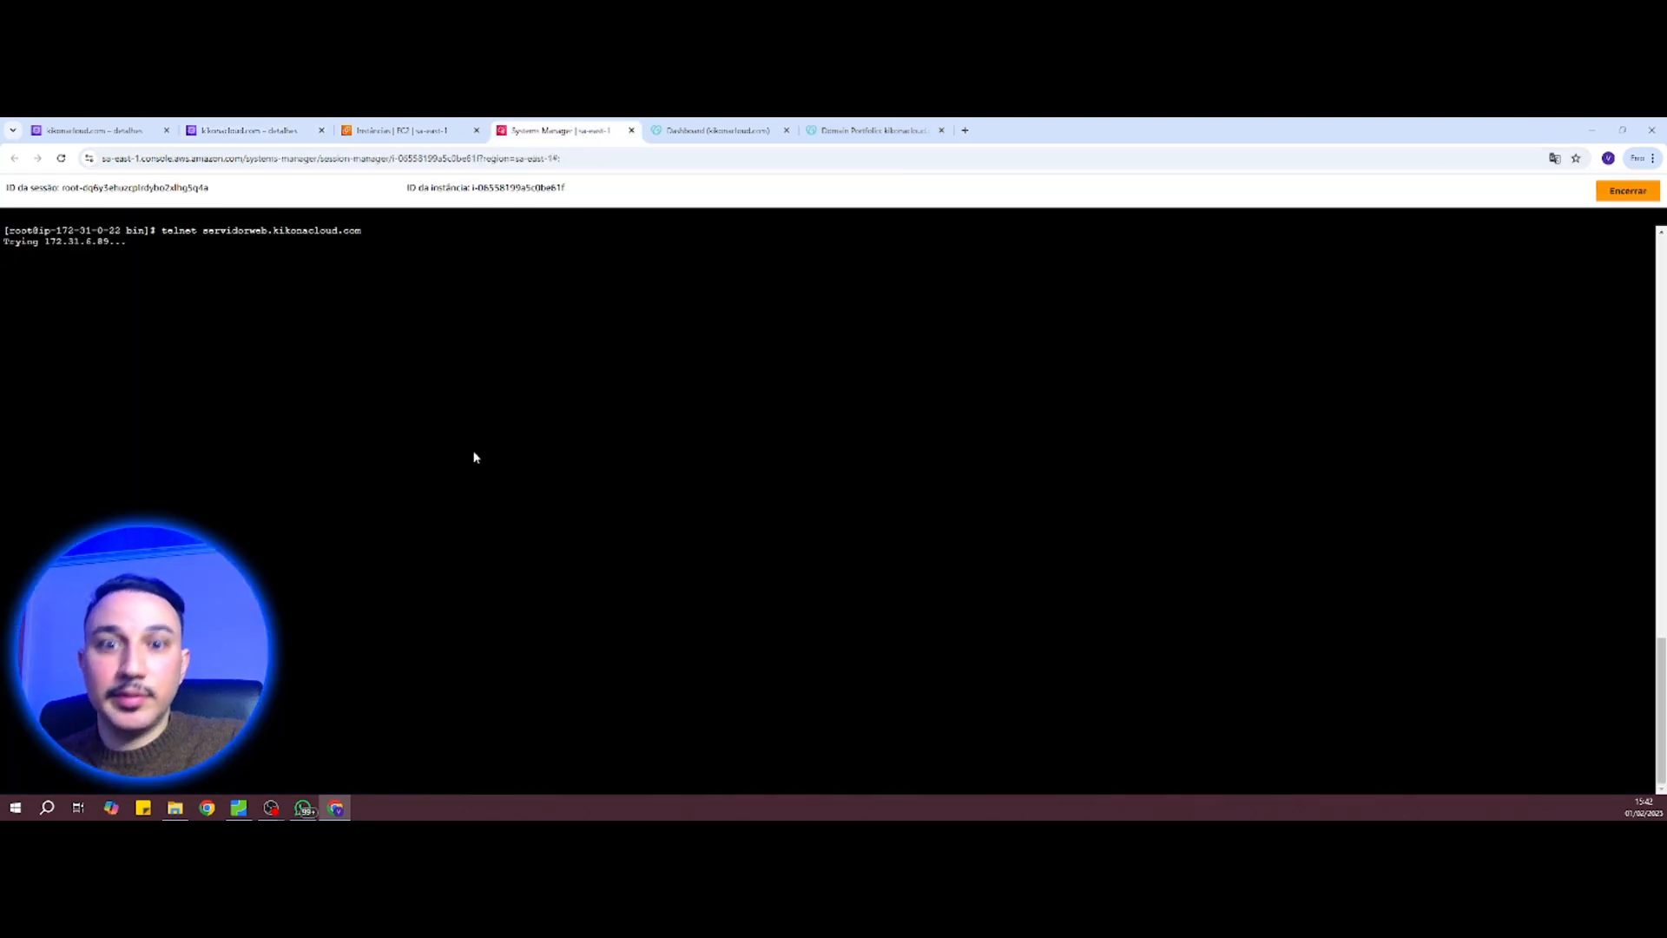
# Step: Stop the running telnet attempt and rerun telnet to servidorweb.kikonacloud.com on port 80
pyautogui.hotkey('ctrl', 'c')
pyautogui.press('Up')
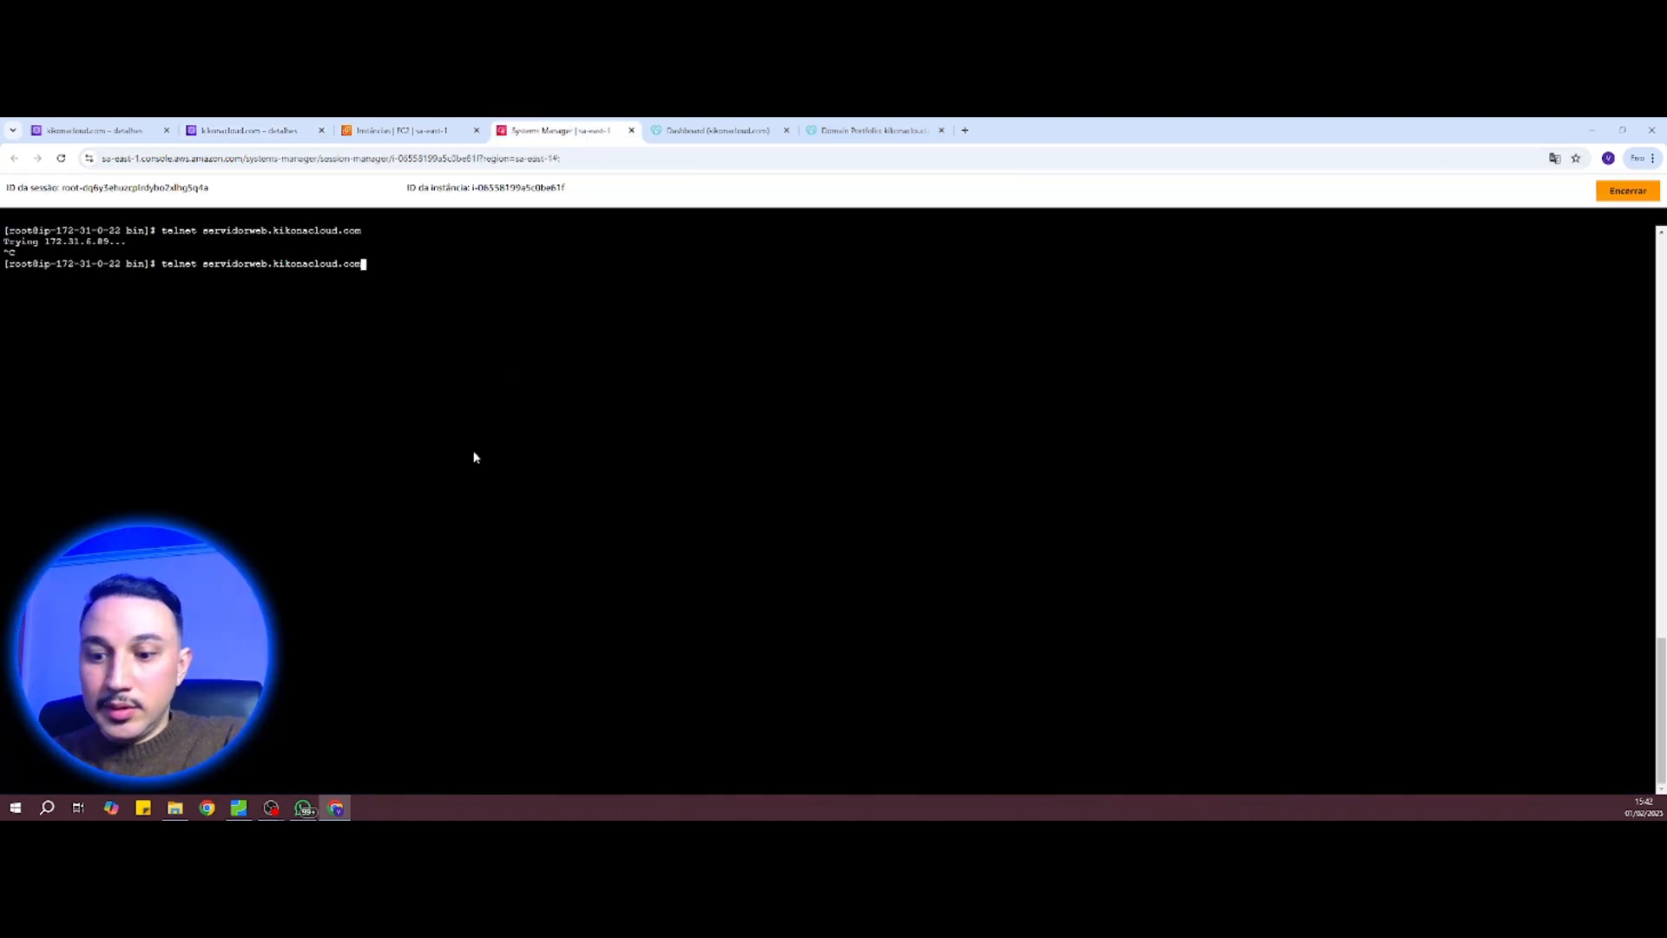
pyautogui.press('Return')
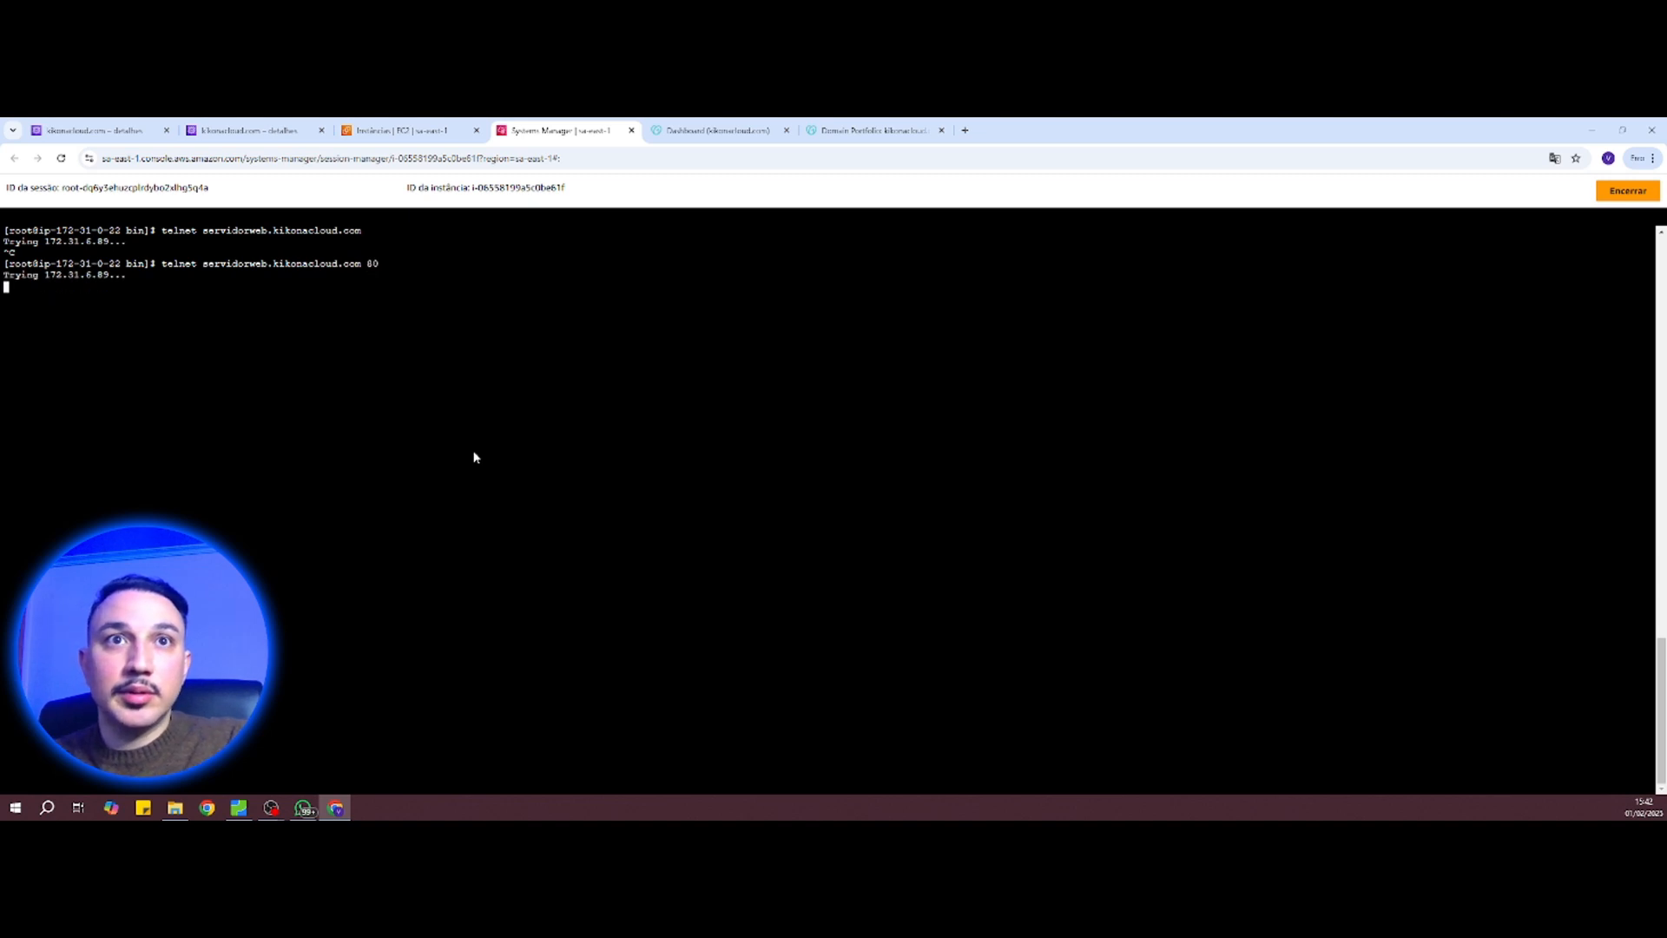
# Step: Examine the security details and inbound rules of the running EC2 web server instance that the servidorweb record points to
pyautogui.click(400, 130)
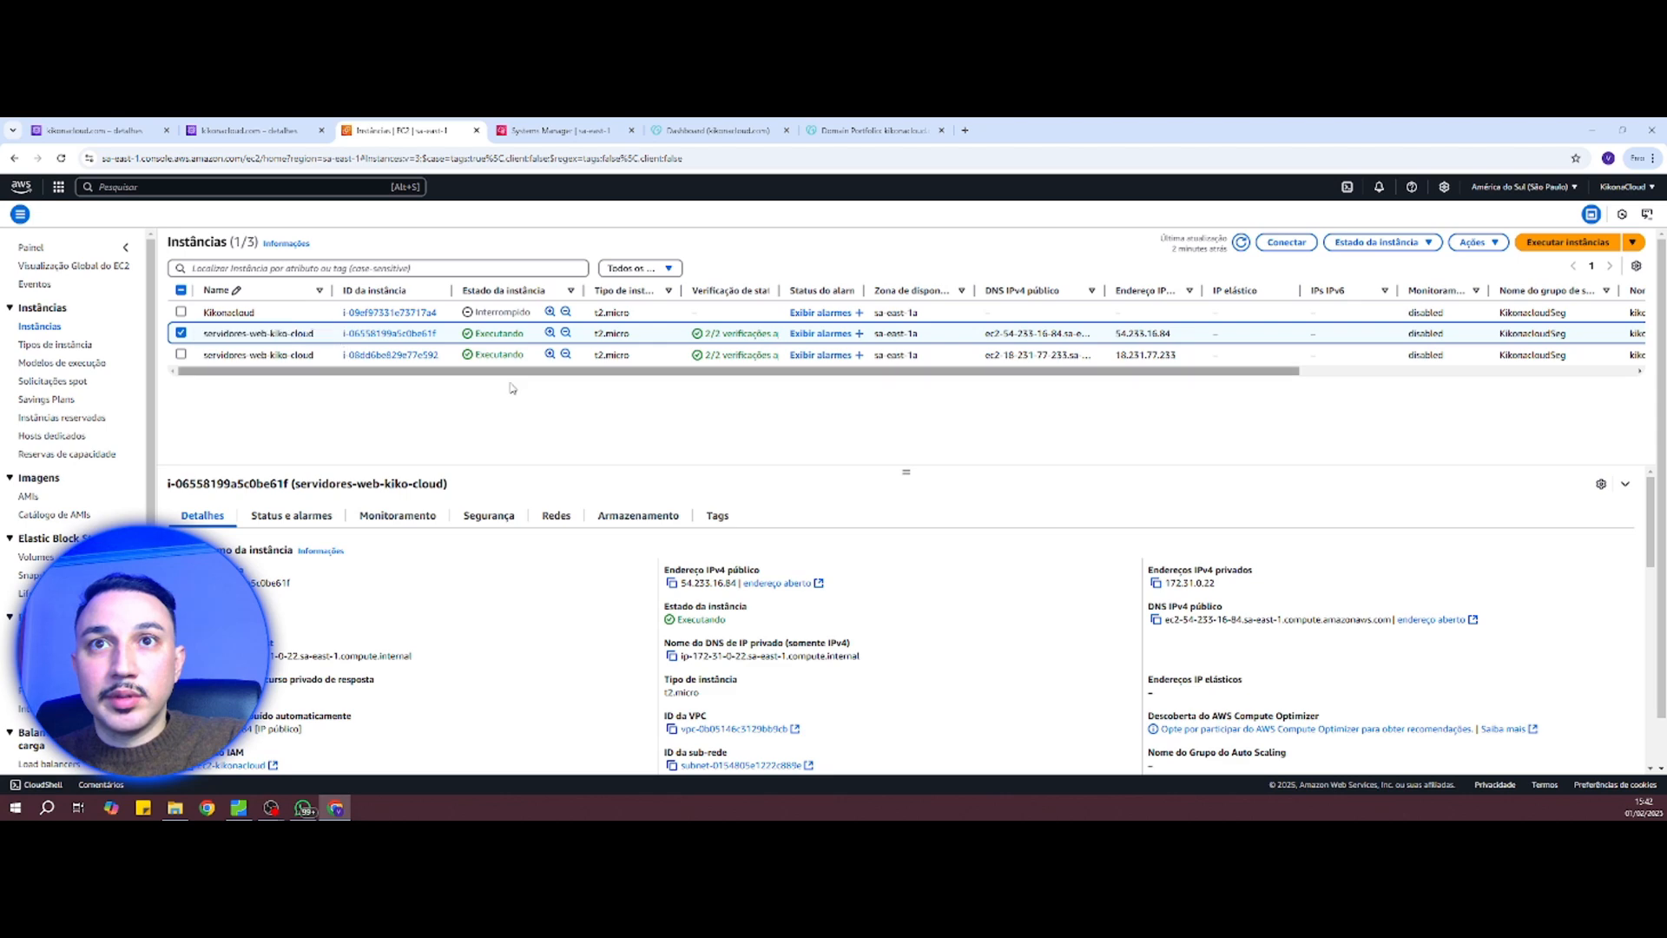
pyautogui.click(489, 518)
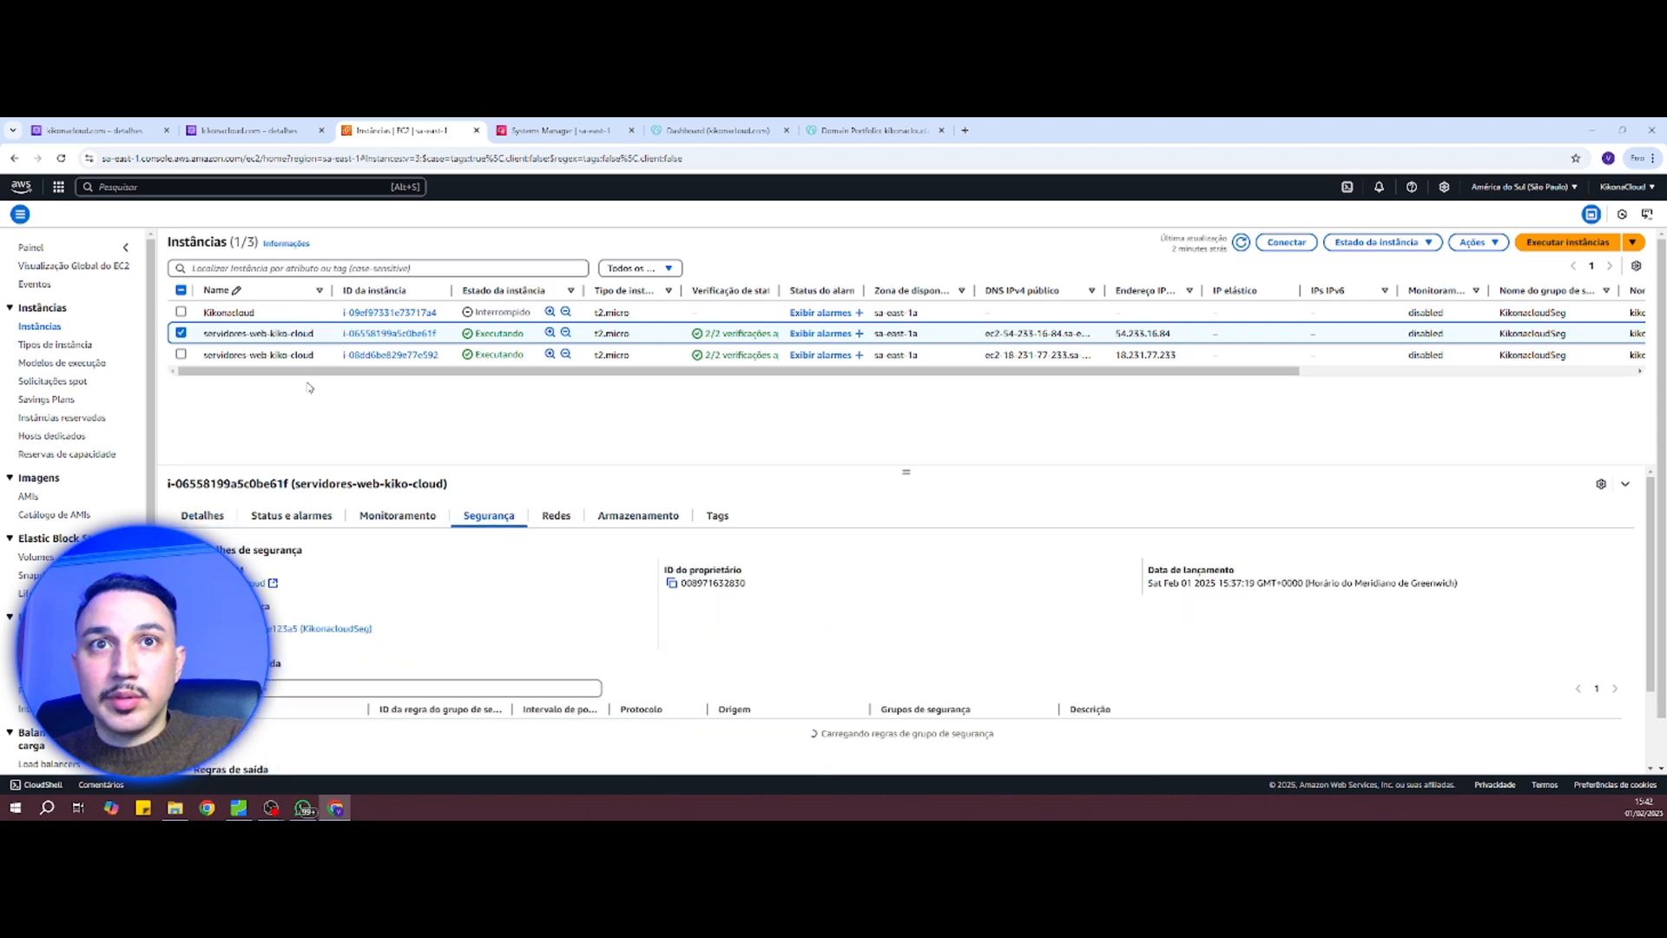
pyautogui.click(180, 332)
pyautogui.click(180, 354)
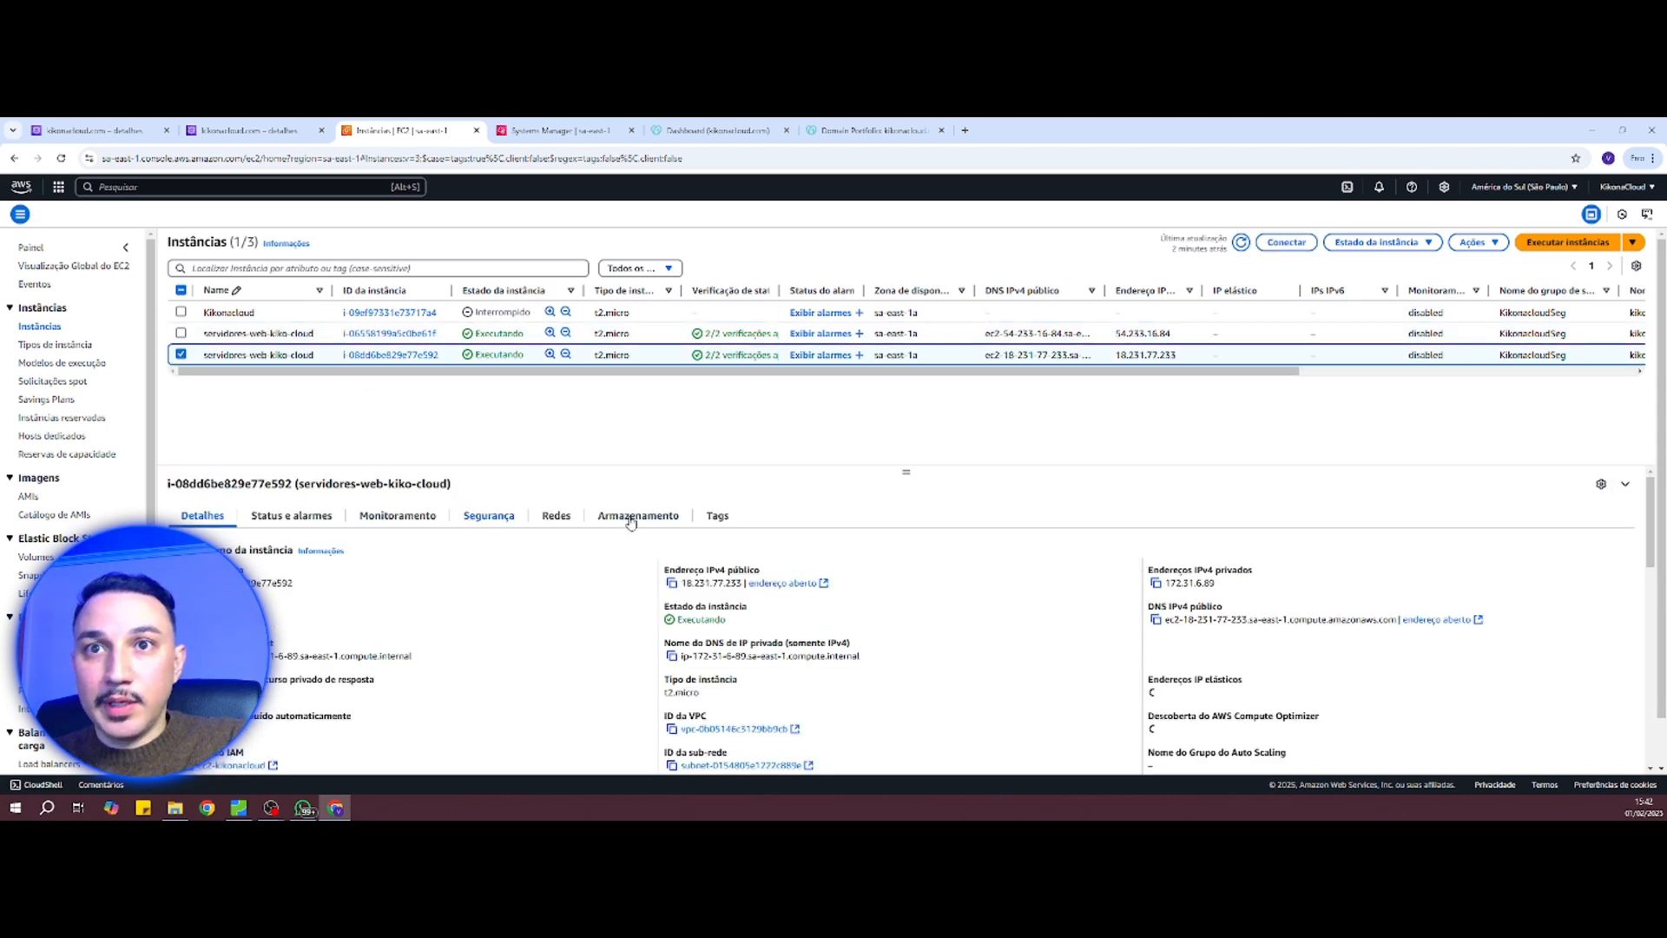
pyautogui.click(489, 515)
pyautogui.scroll(-2, 875, 665)
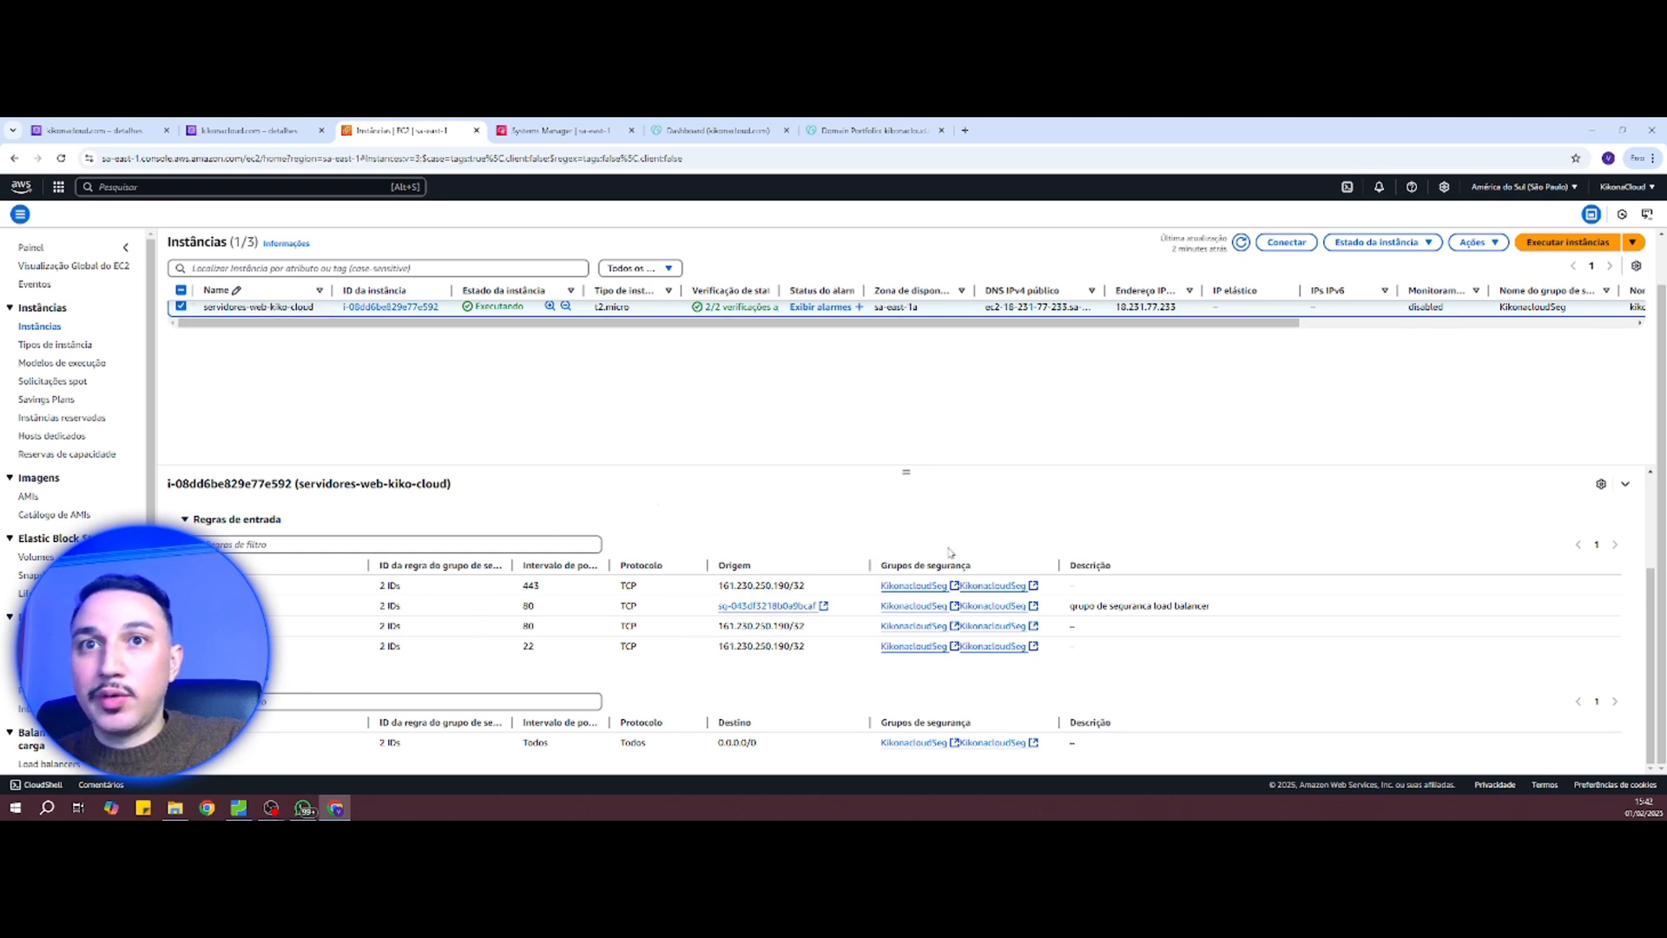
pyautogui.scroll(2, 332, 557)
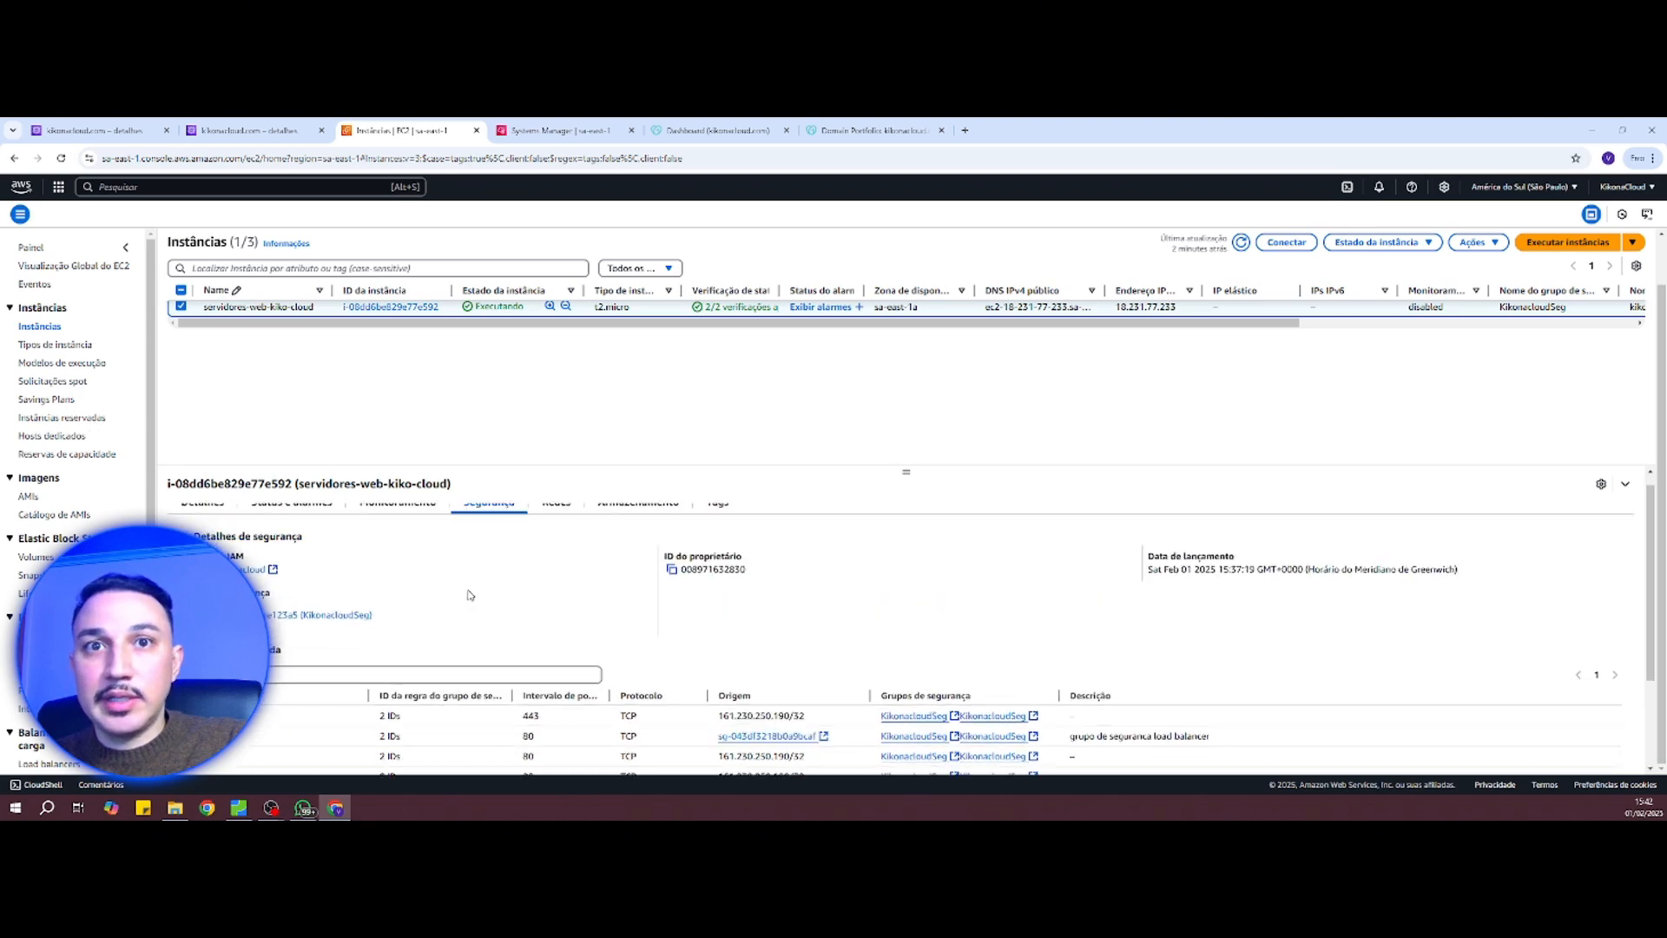
pyautogui.scroll(-2, 471, 595)
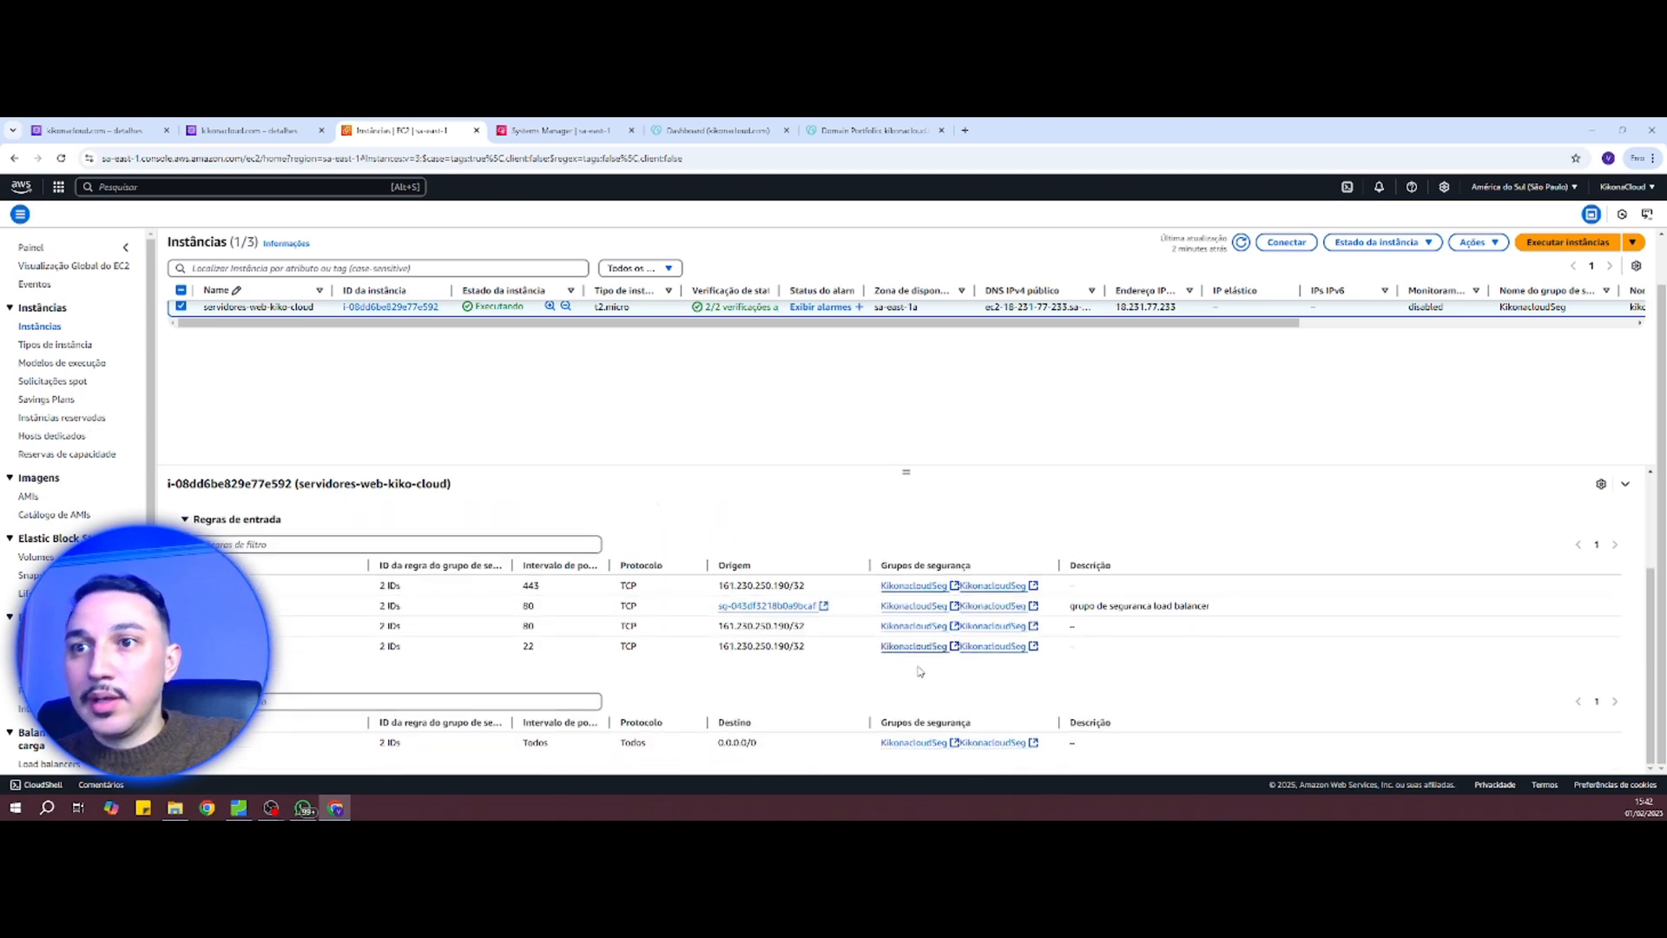
pyautogui.scroll(2, 567, 517)
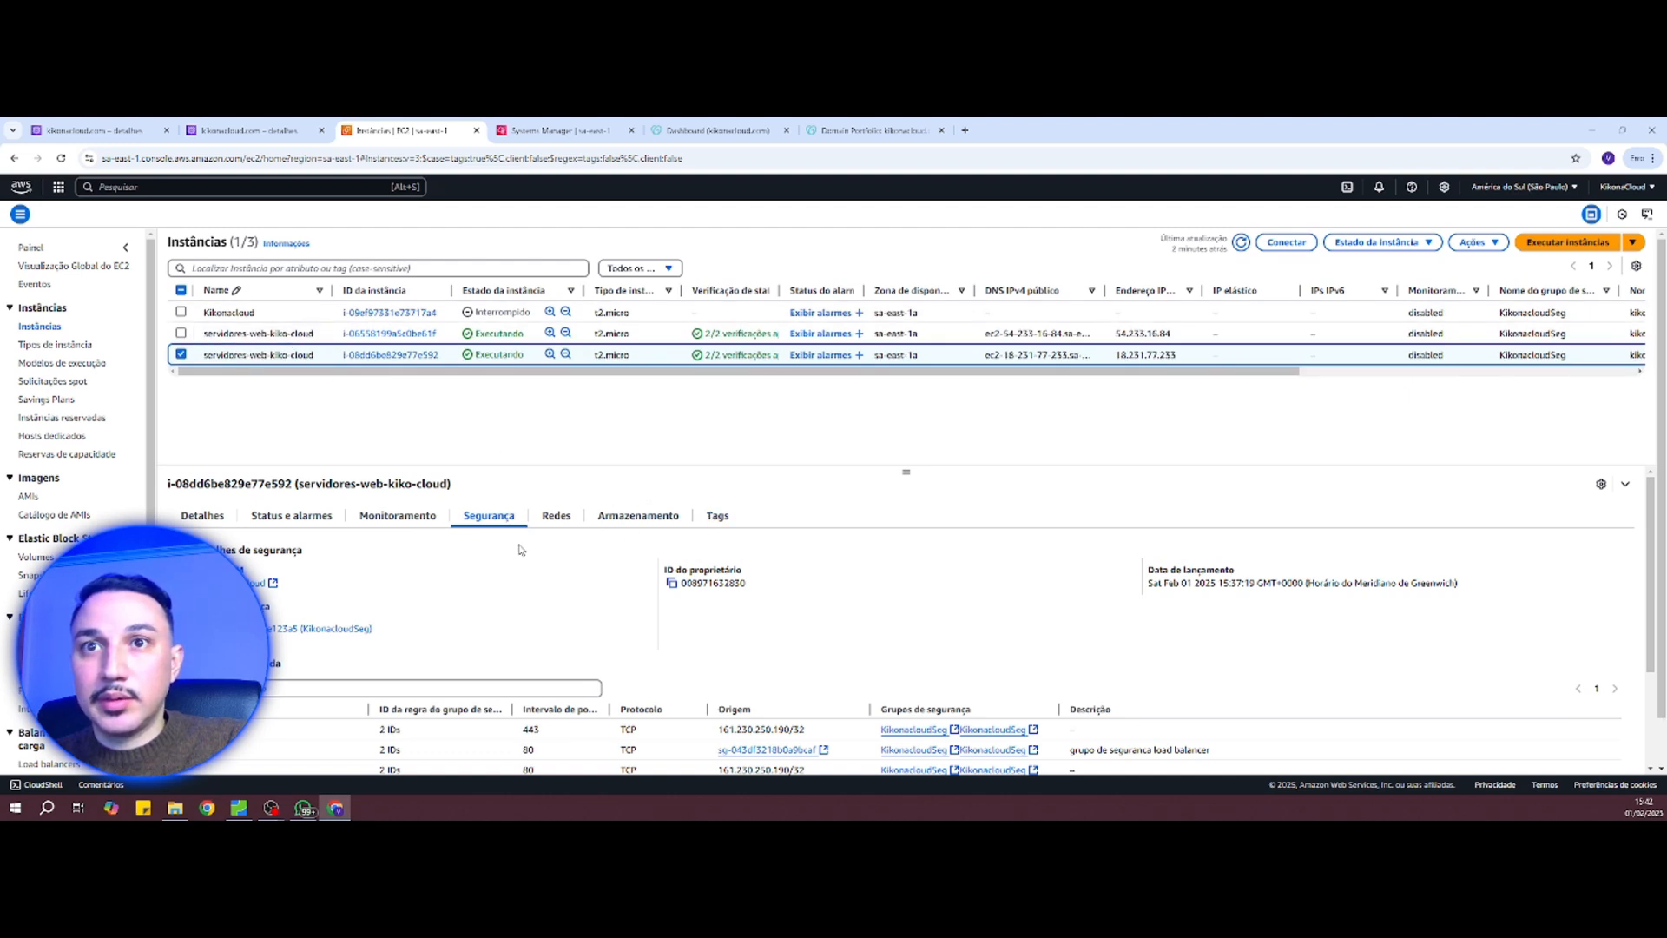
pyautogui.scroll(-2, 868, 643)
pyautogui.scroll(-1, 840, 641)
# Step: Open the KikonacloudSeg security group in a new browser tab and start editing its inbound rules
pyautogui.rightClick(894, 599)
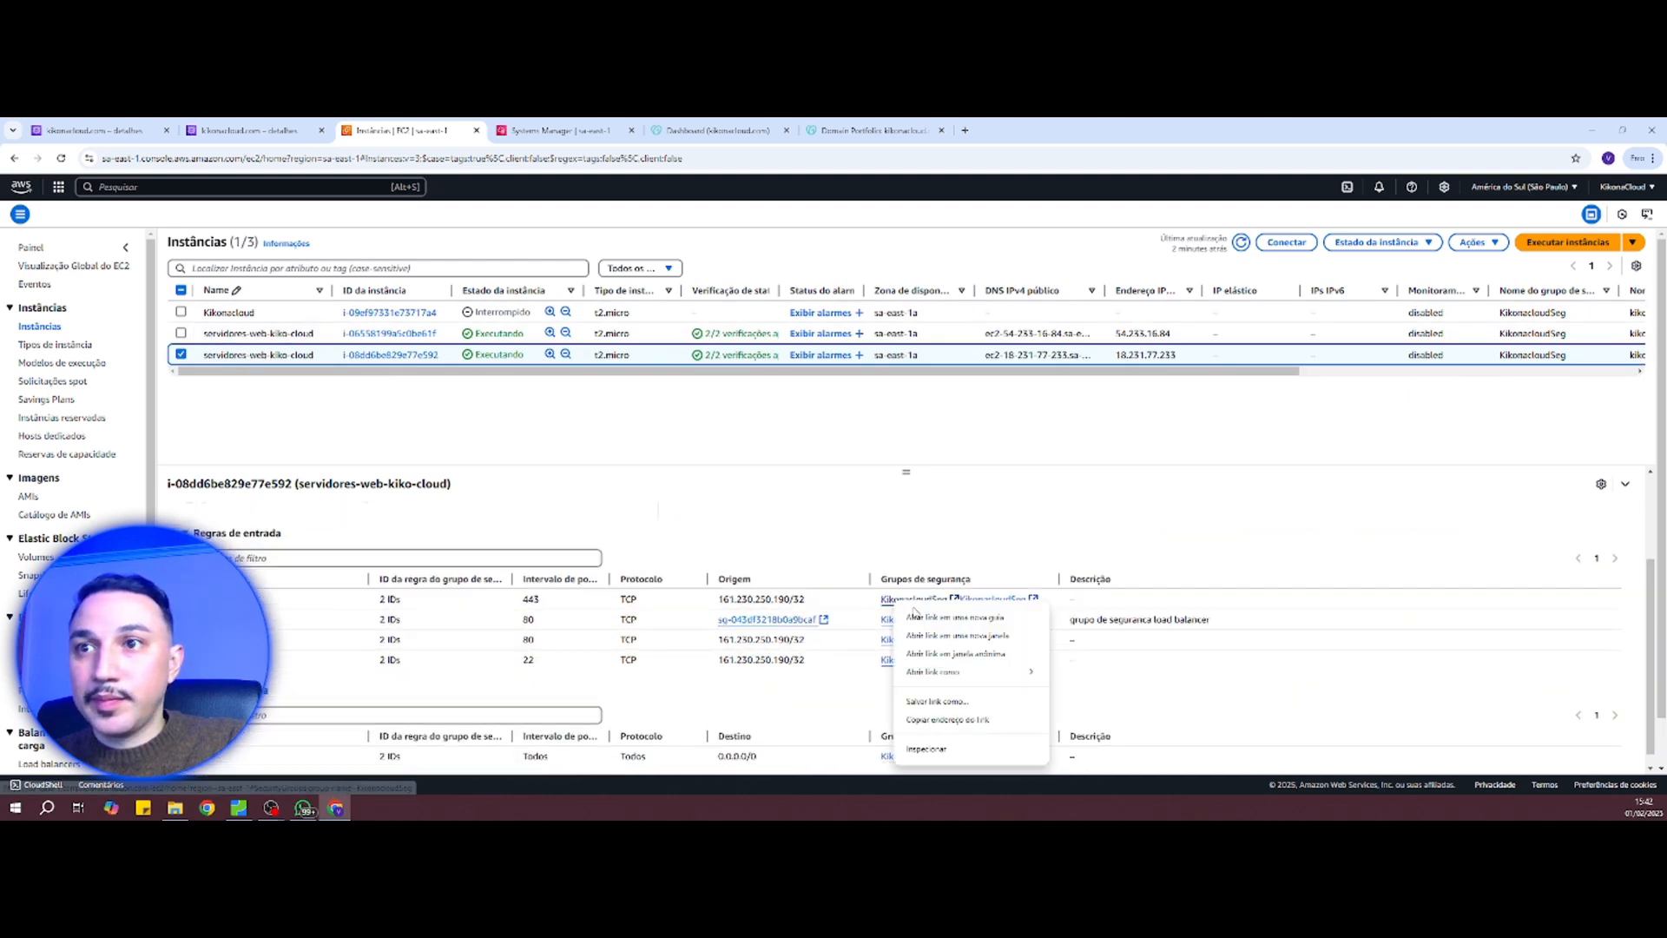
pyautogui.click(938, 614)
pyautogui.hotkey('ctrl', 'Tab')
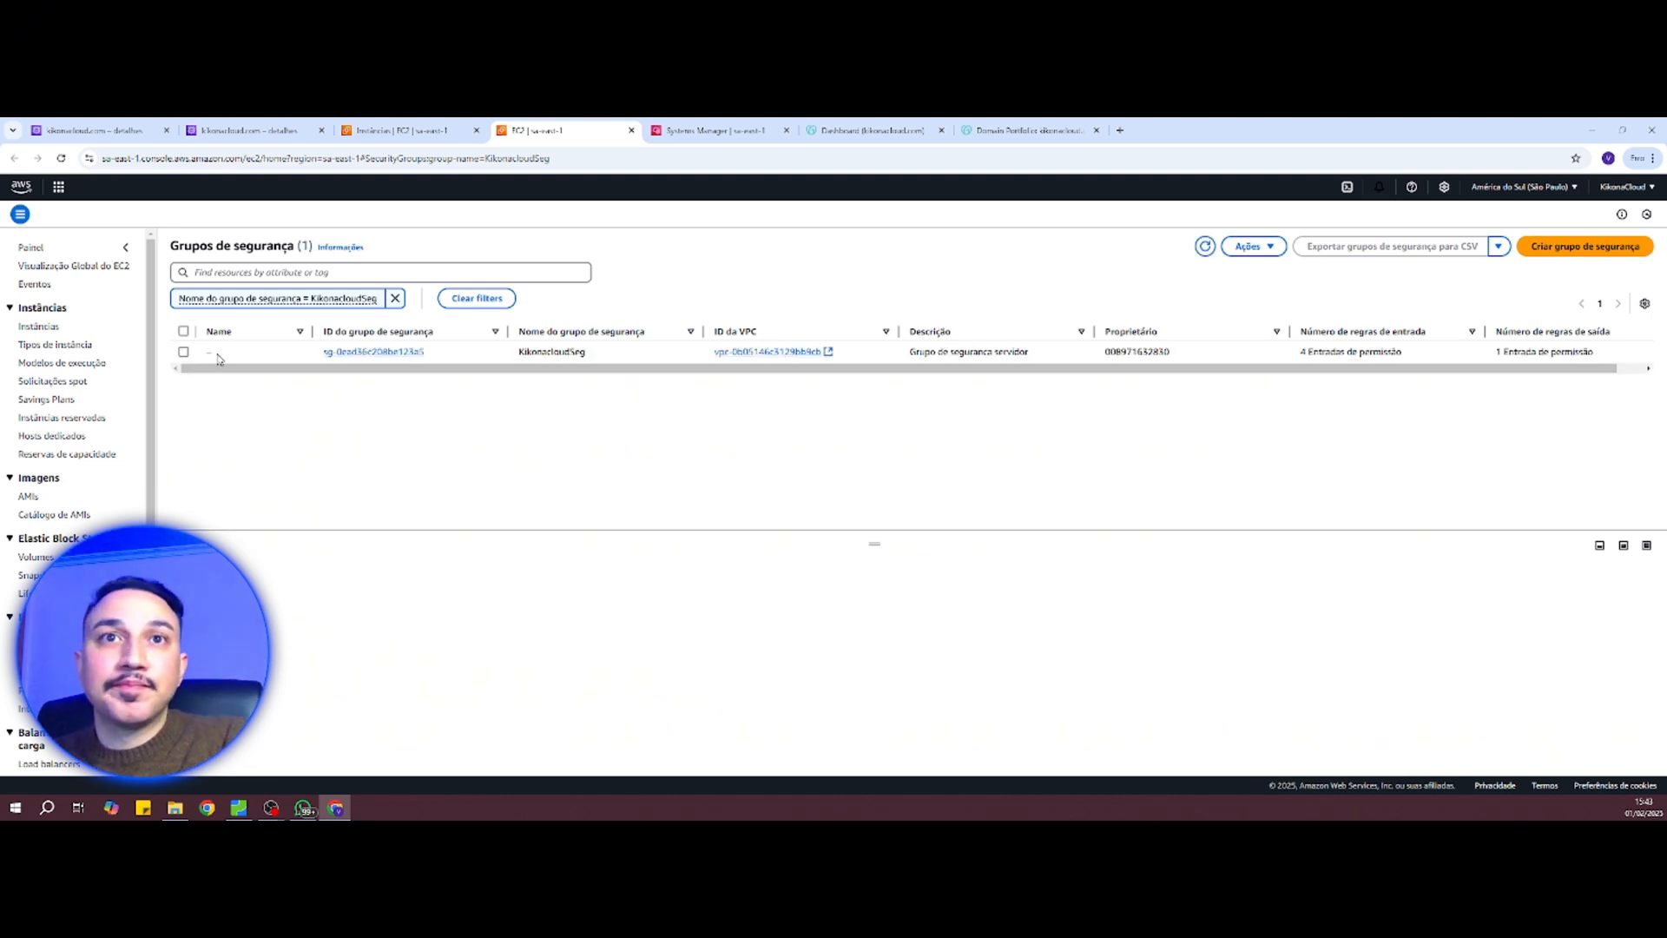
pyautogui.click(342, 353)
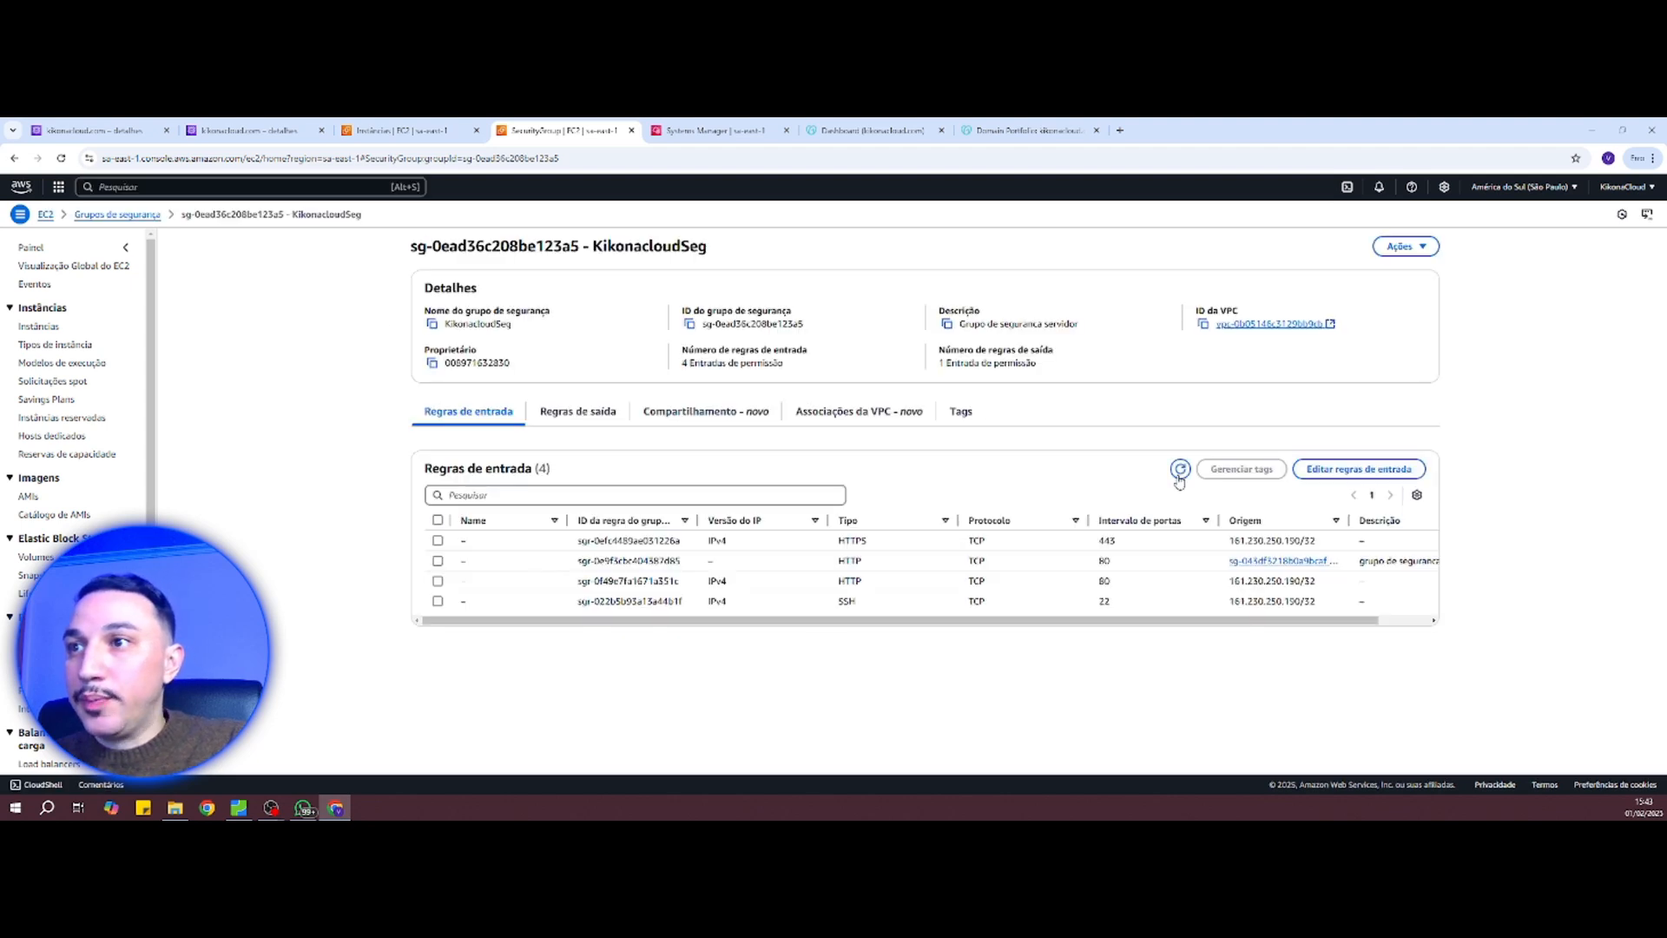
pyautogui.click(1337, 479)
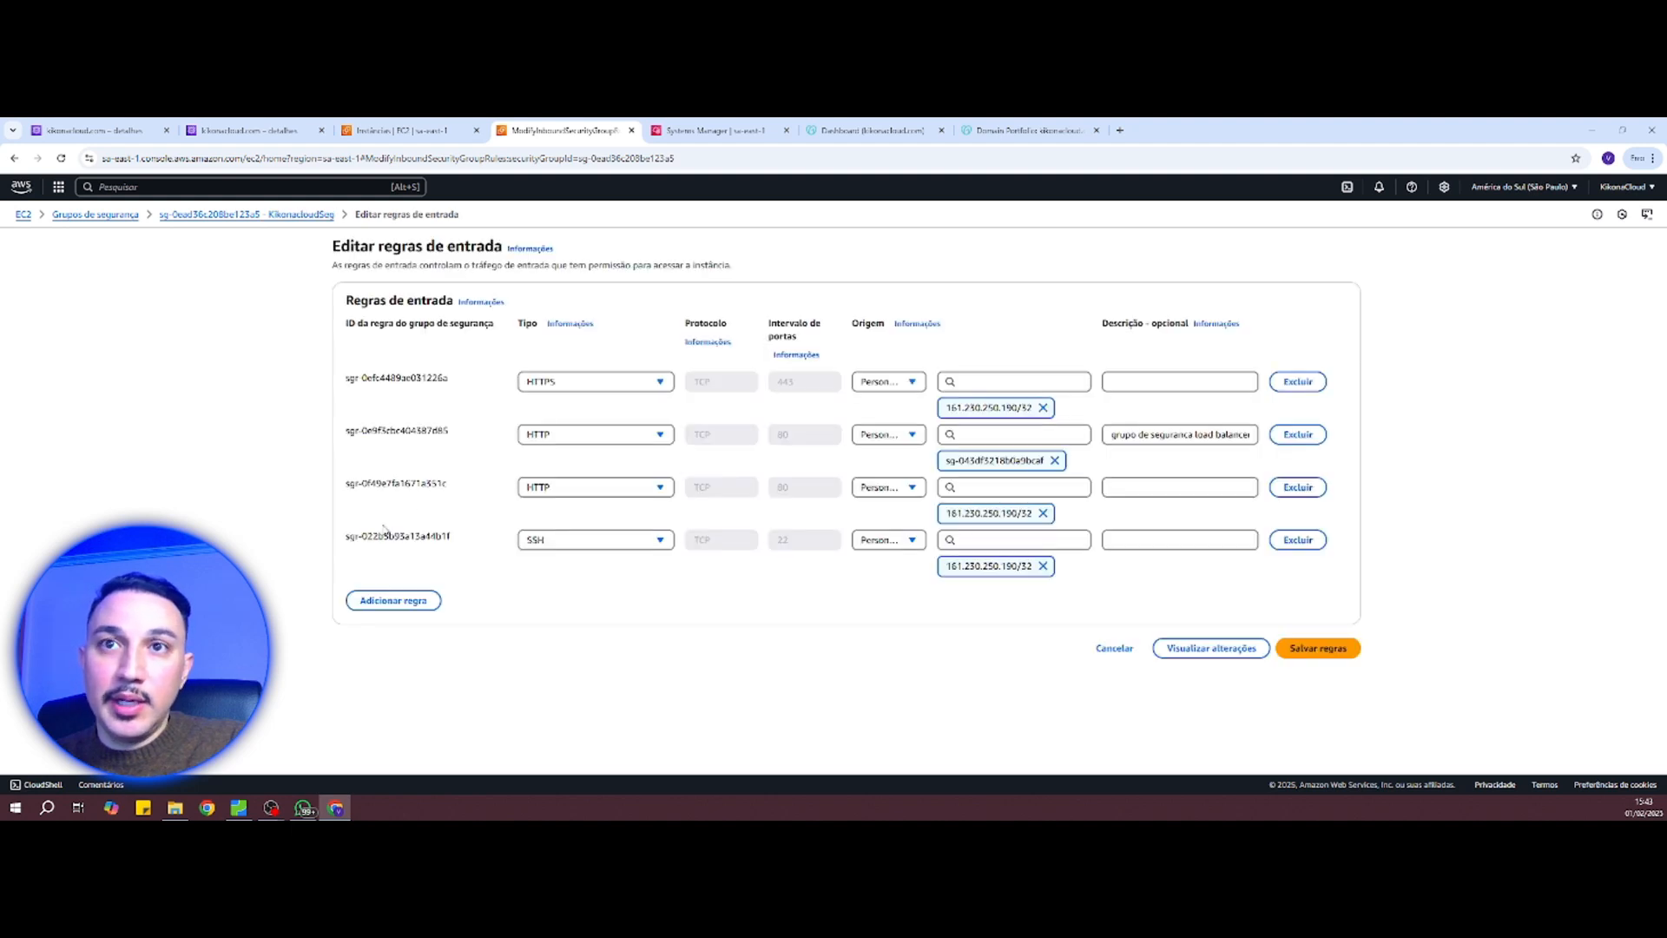
# Step: Add an inbound rule of type "Todo o tráfego" to the KikonacloudSeg security group
pyautogui.click(389, 603)
pyautogui.click(556, 595)
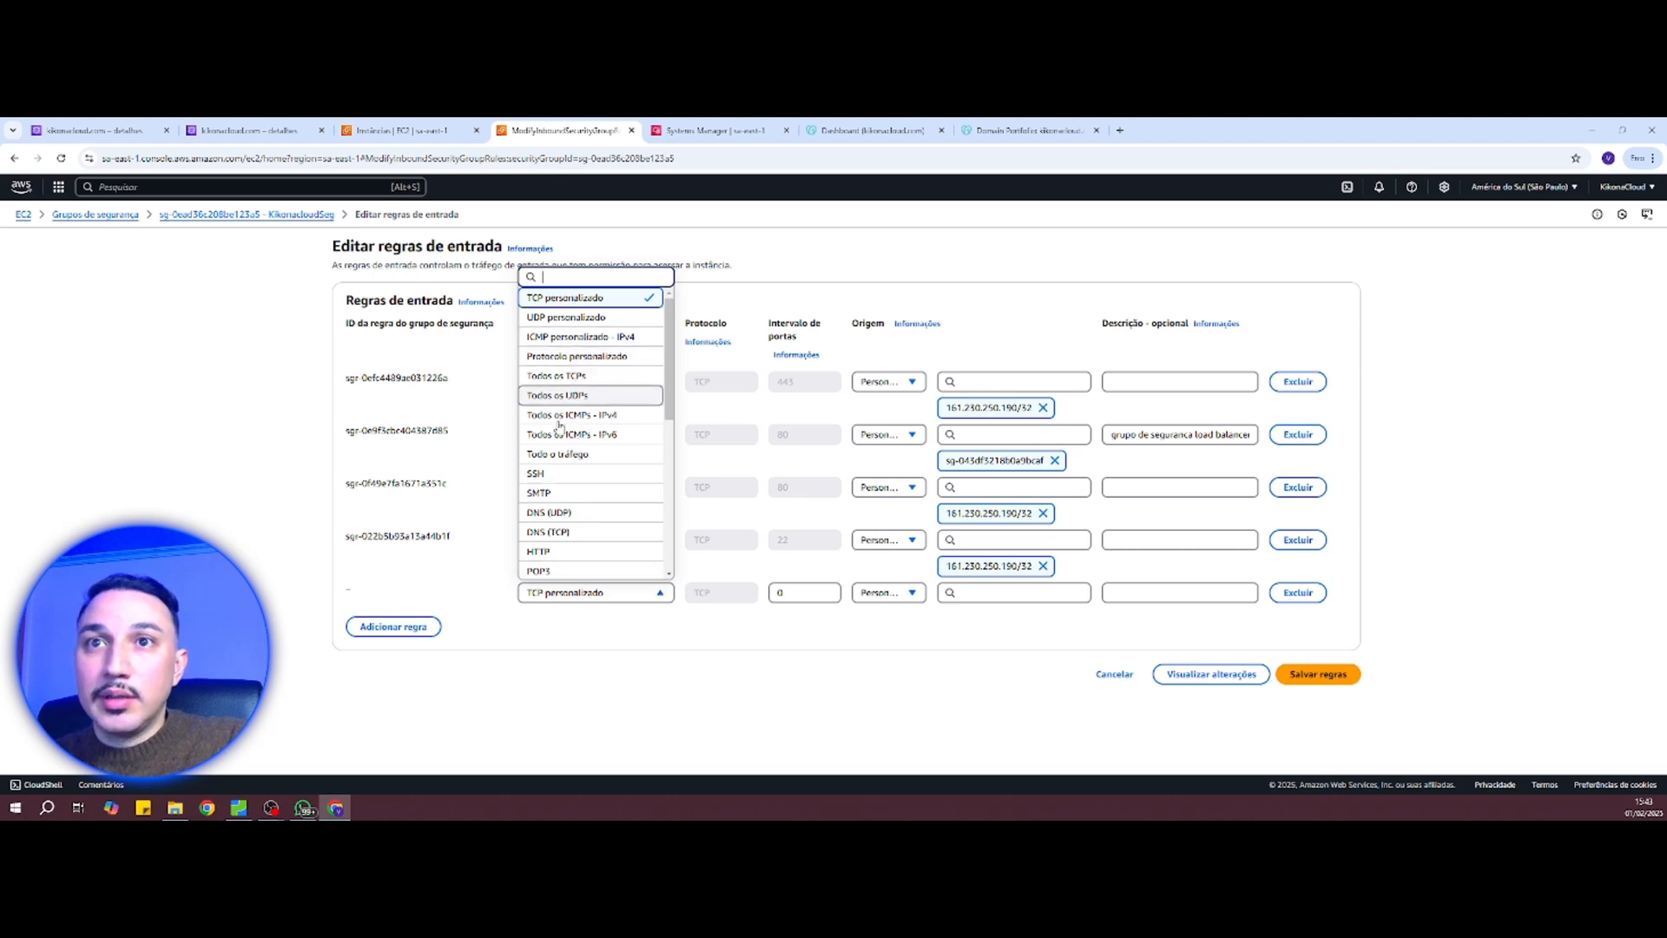
pyautogui.click(564, 454)
pyautogui.click(983, 595)
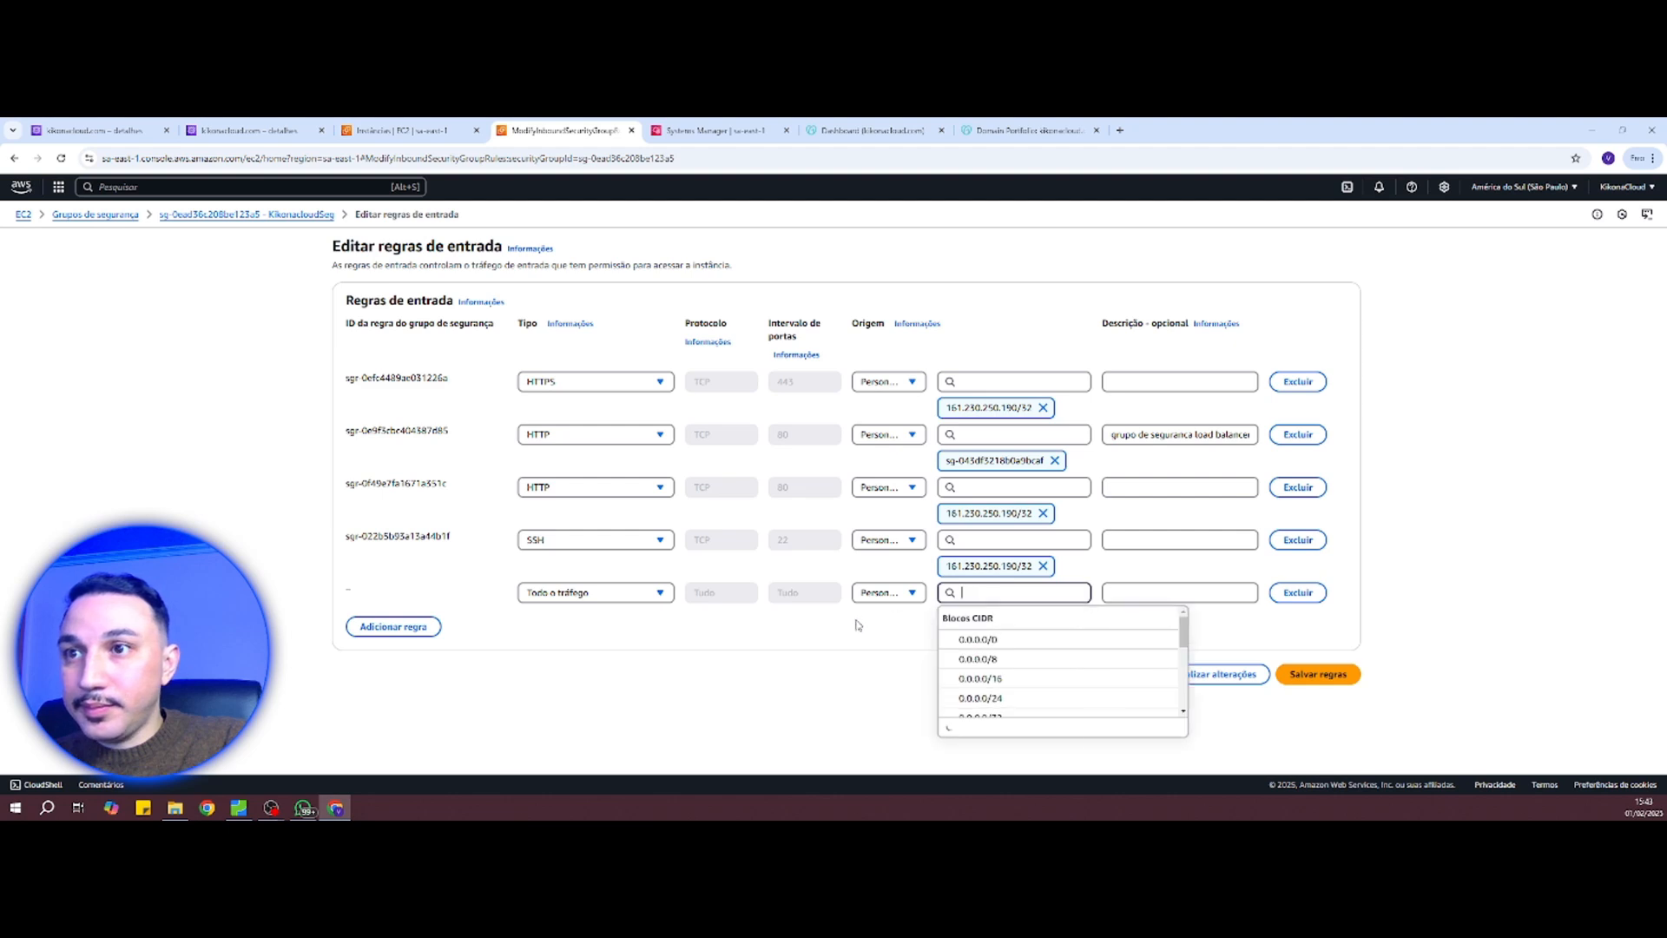
pyautogui.click(839, 641)
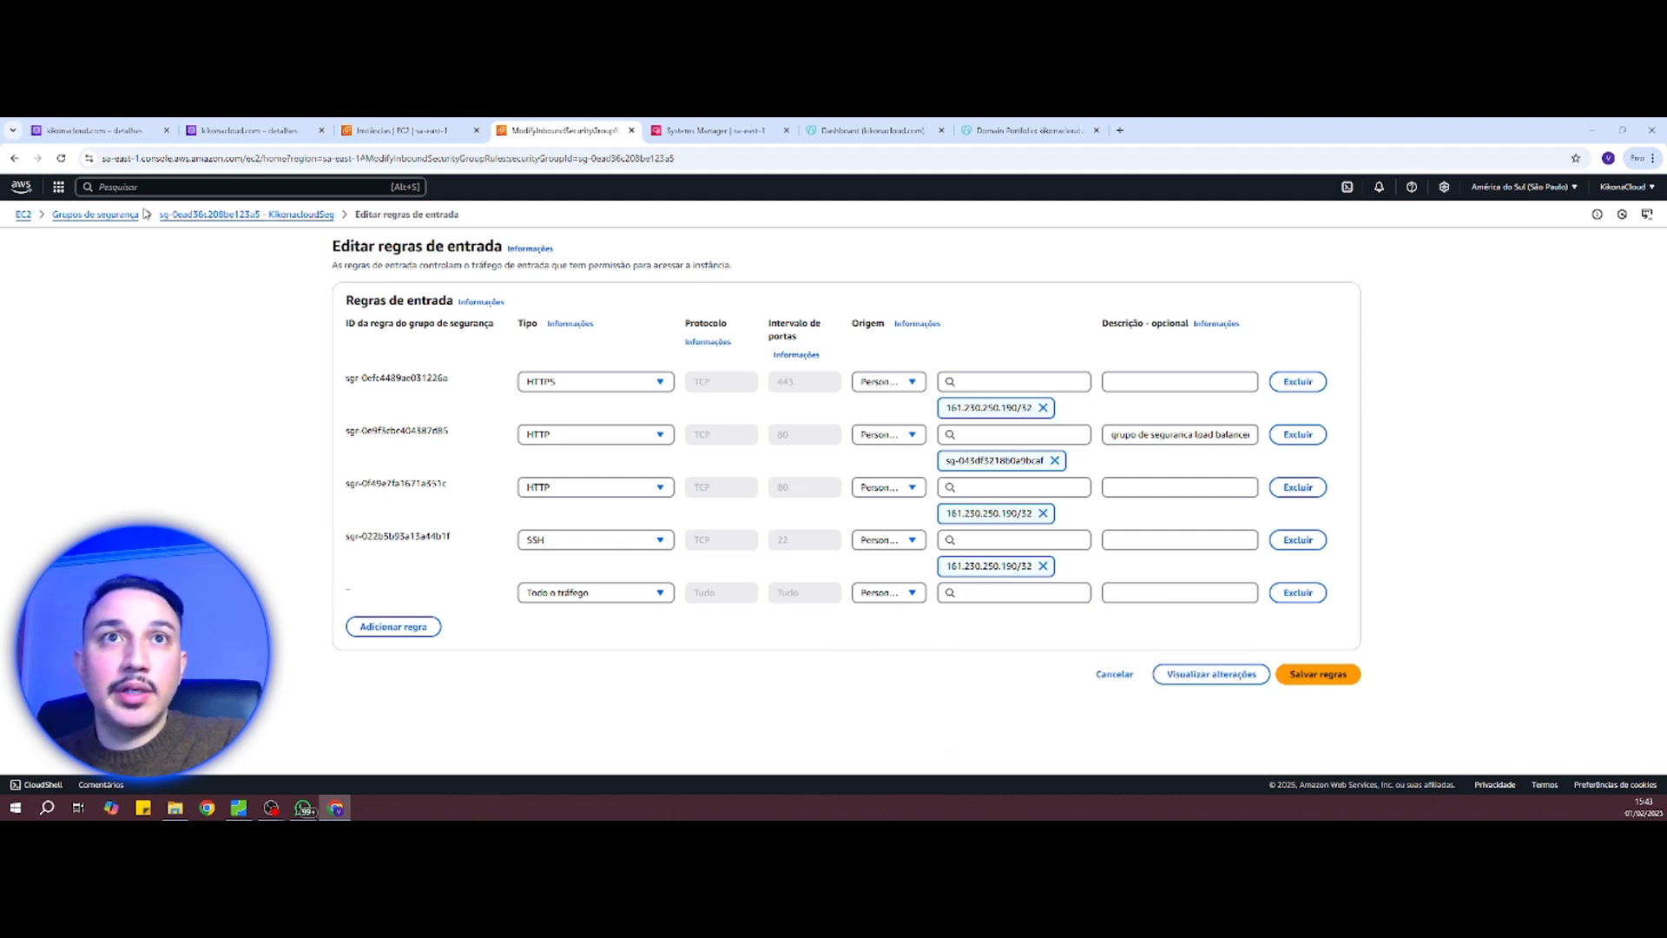
# Step: Open the VPC service in a separate browser tab and display the list of VPCs
pyautogui.rightClick(30, 217)
pyautogui.click(93, 238)
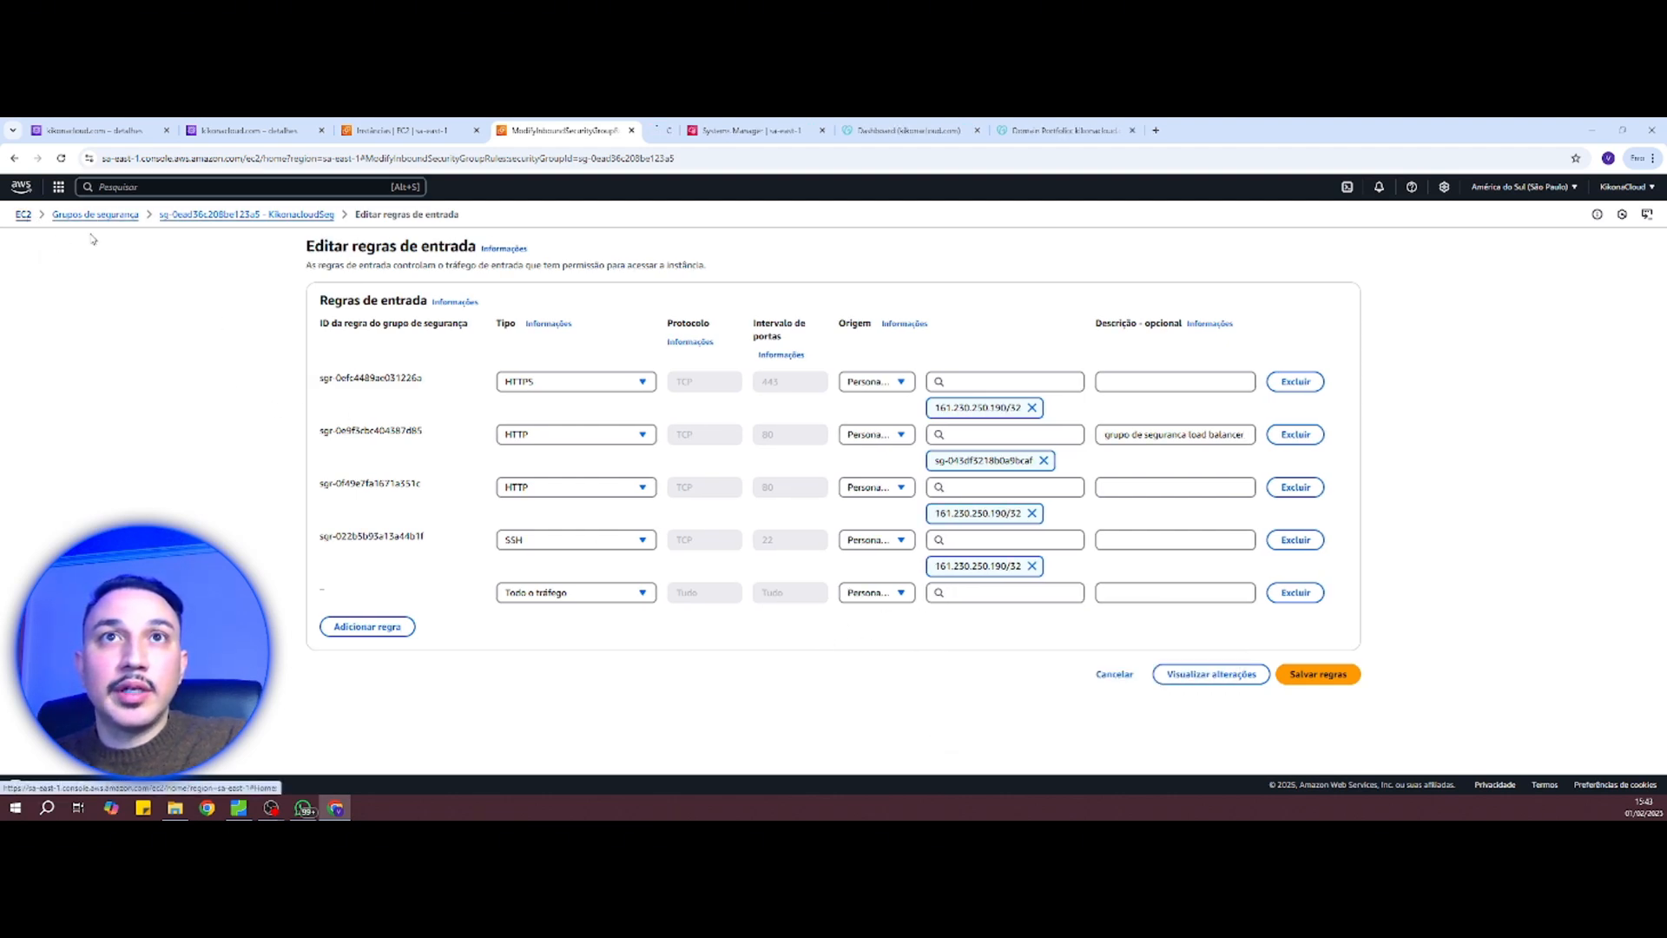
pyautogui.click(695, 131)
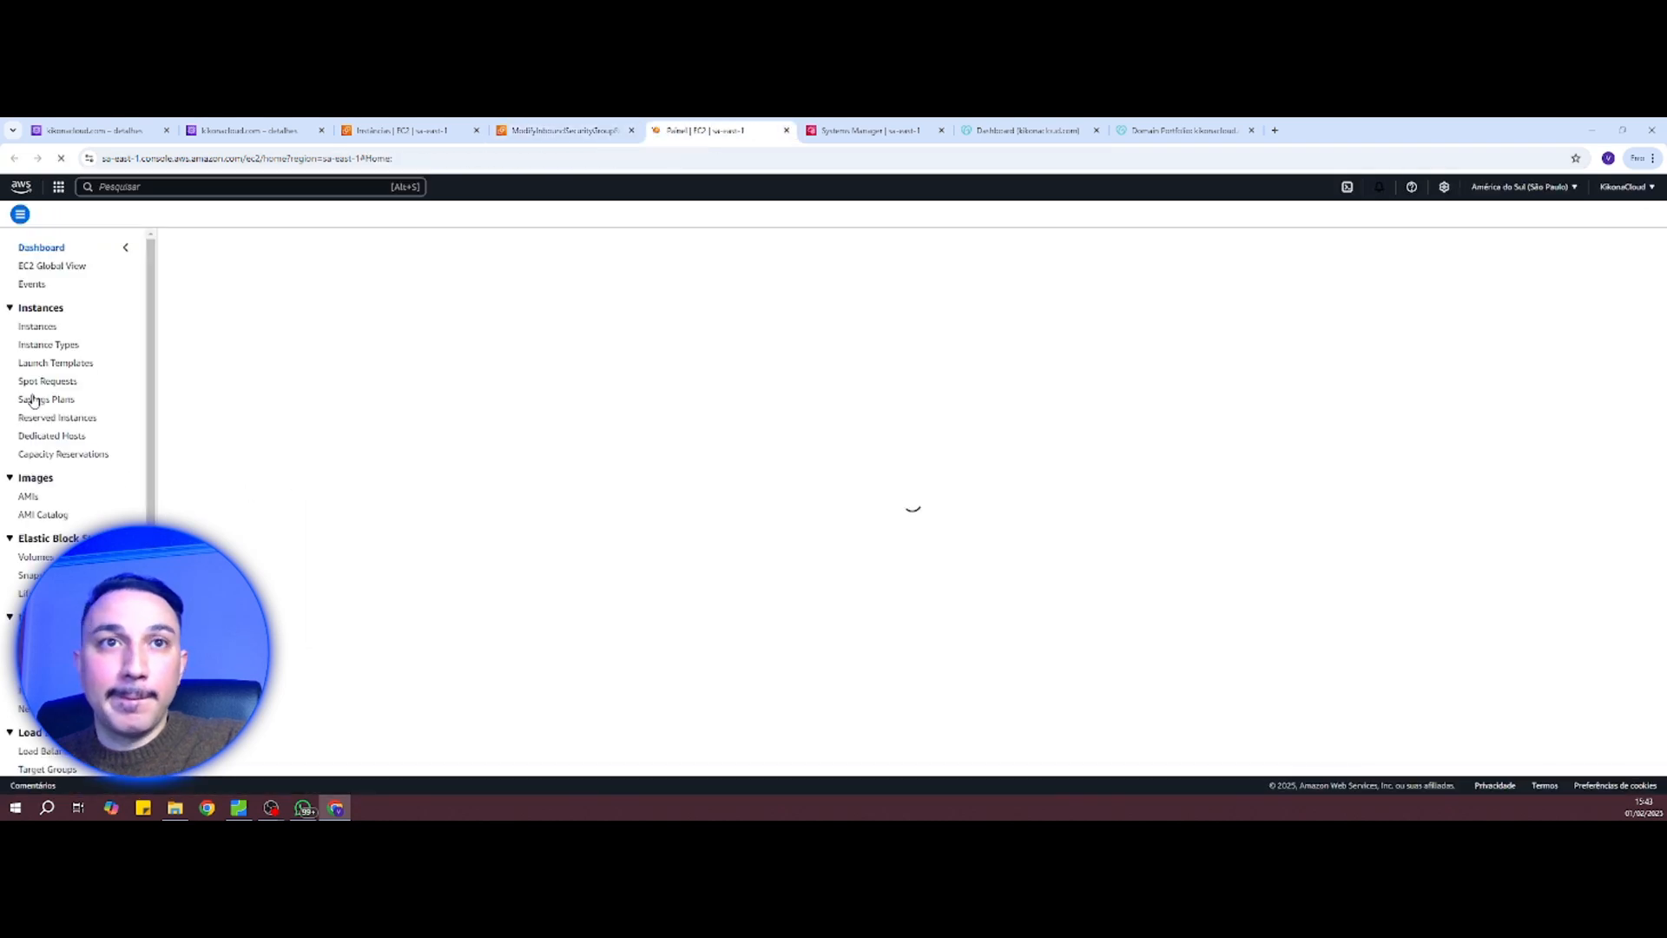
pyautogui.scroll(-1, 42, 437)
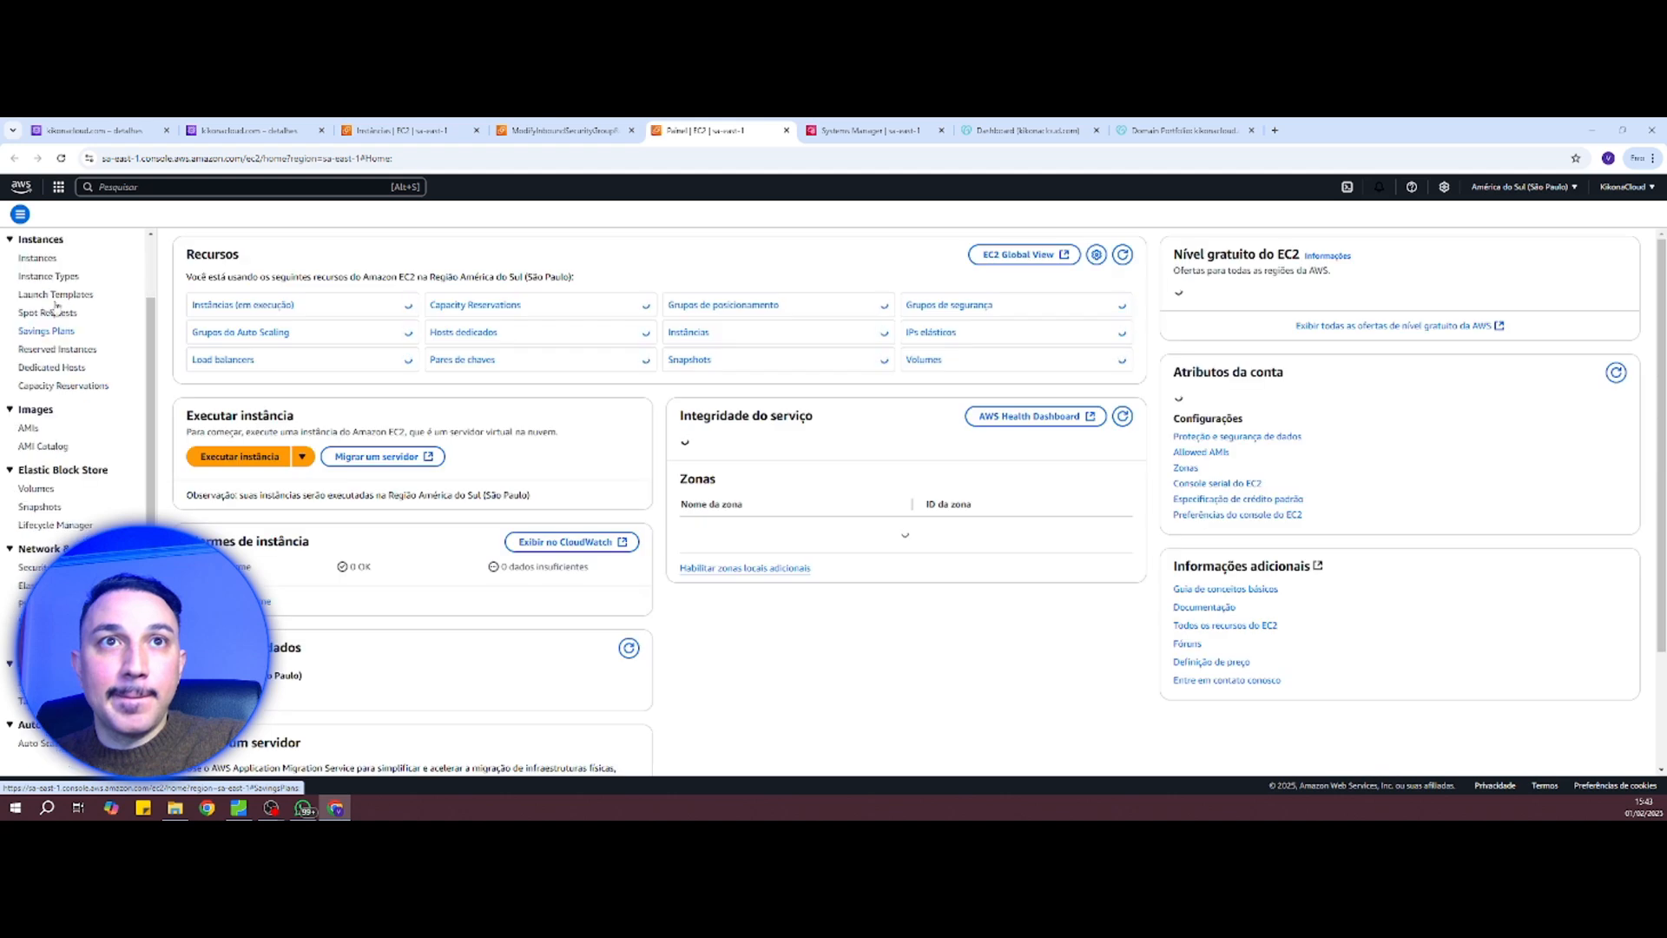
pyautogui.click(137, 187)
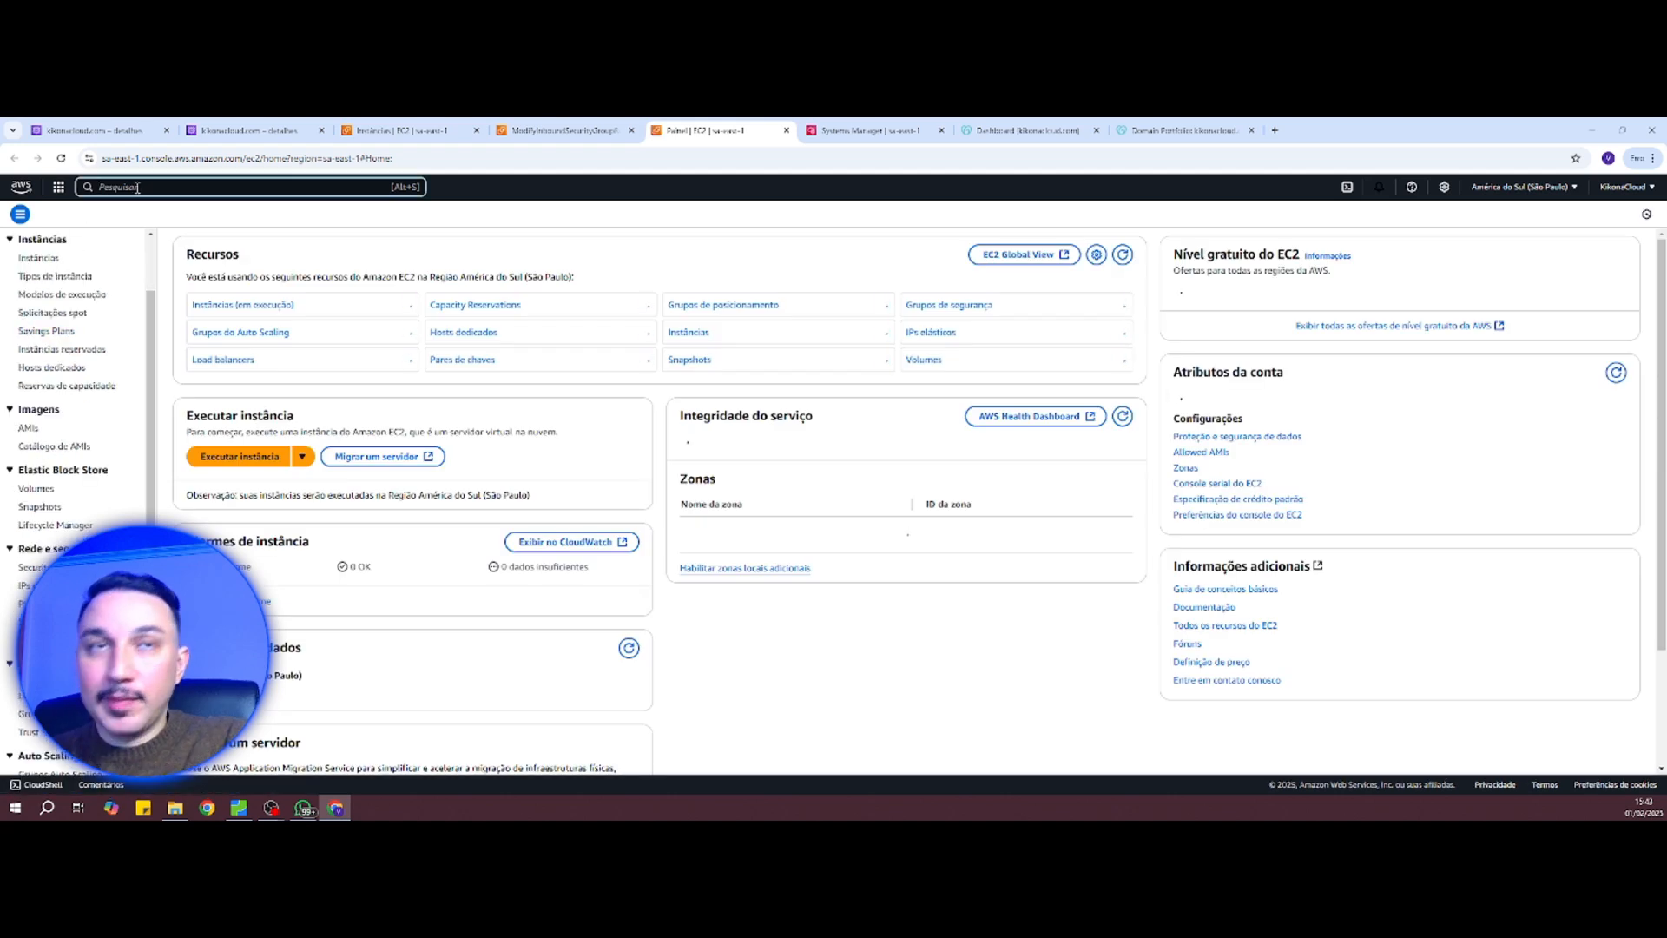
pyautogui.write('vpc')
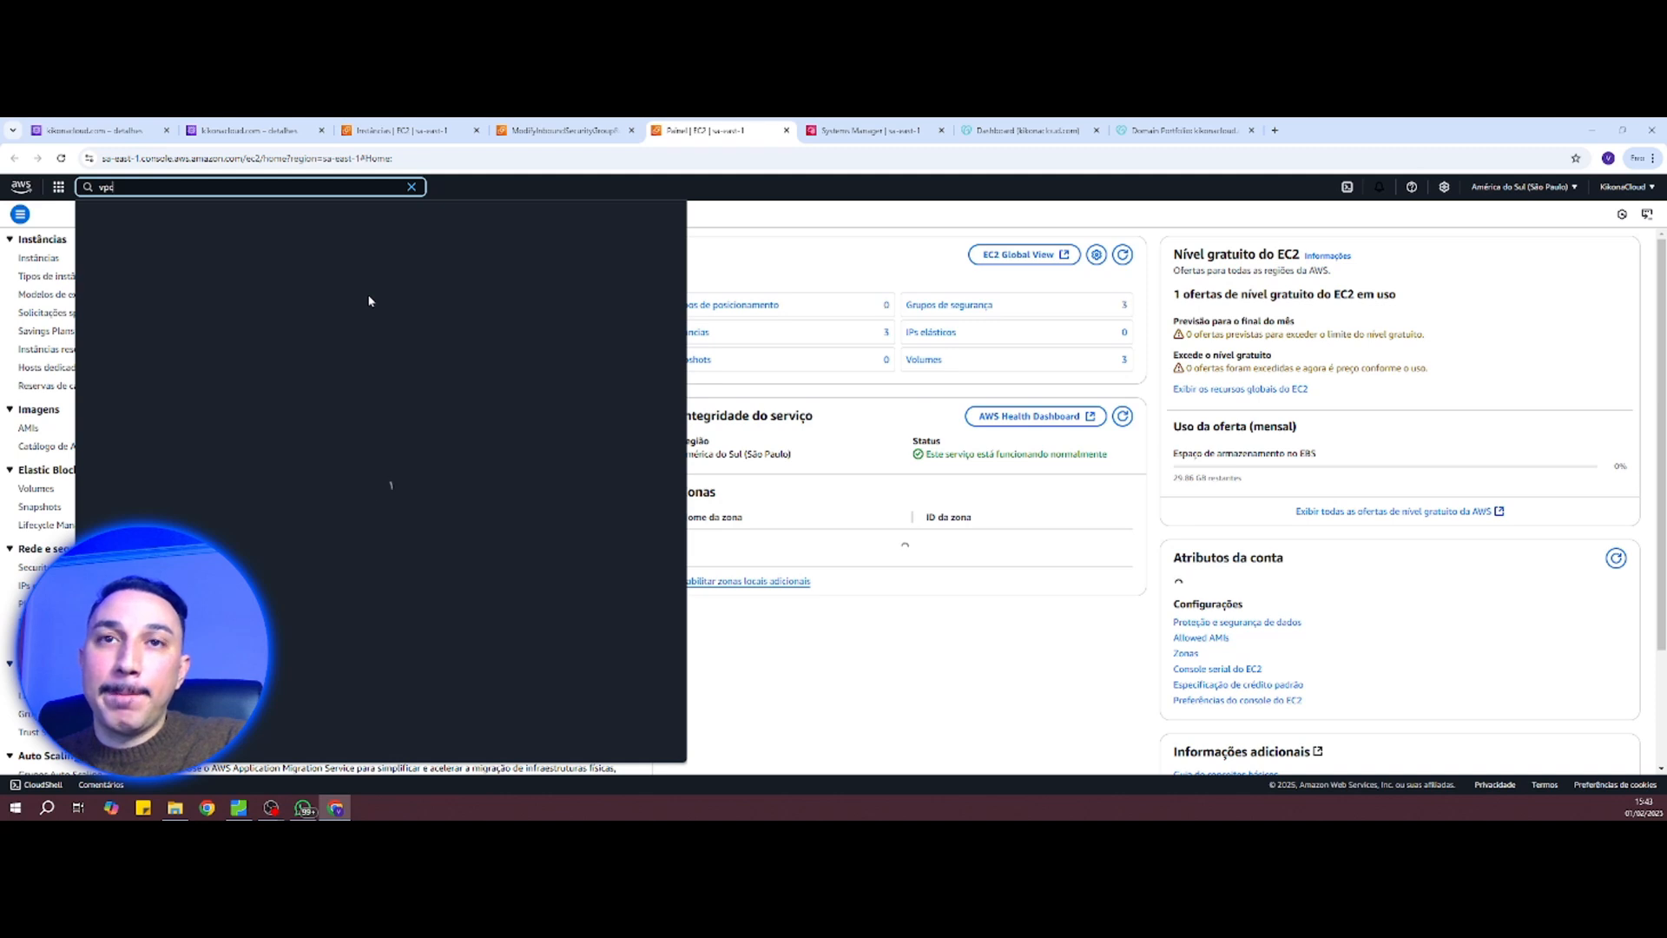
pyautogui.click(271, 252)
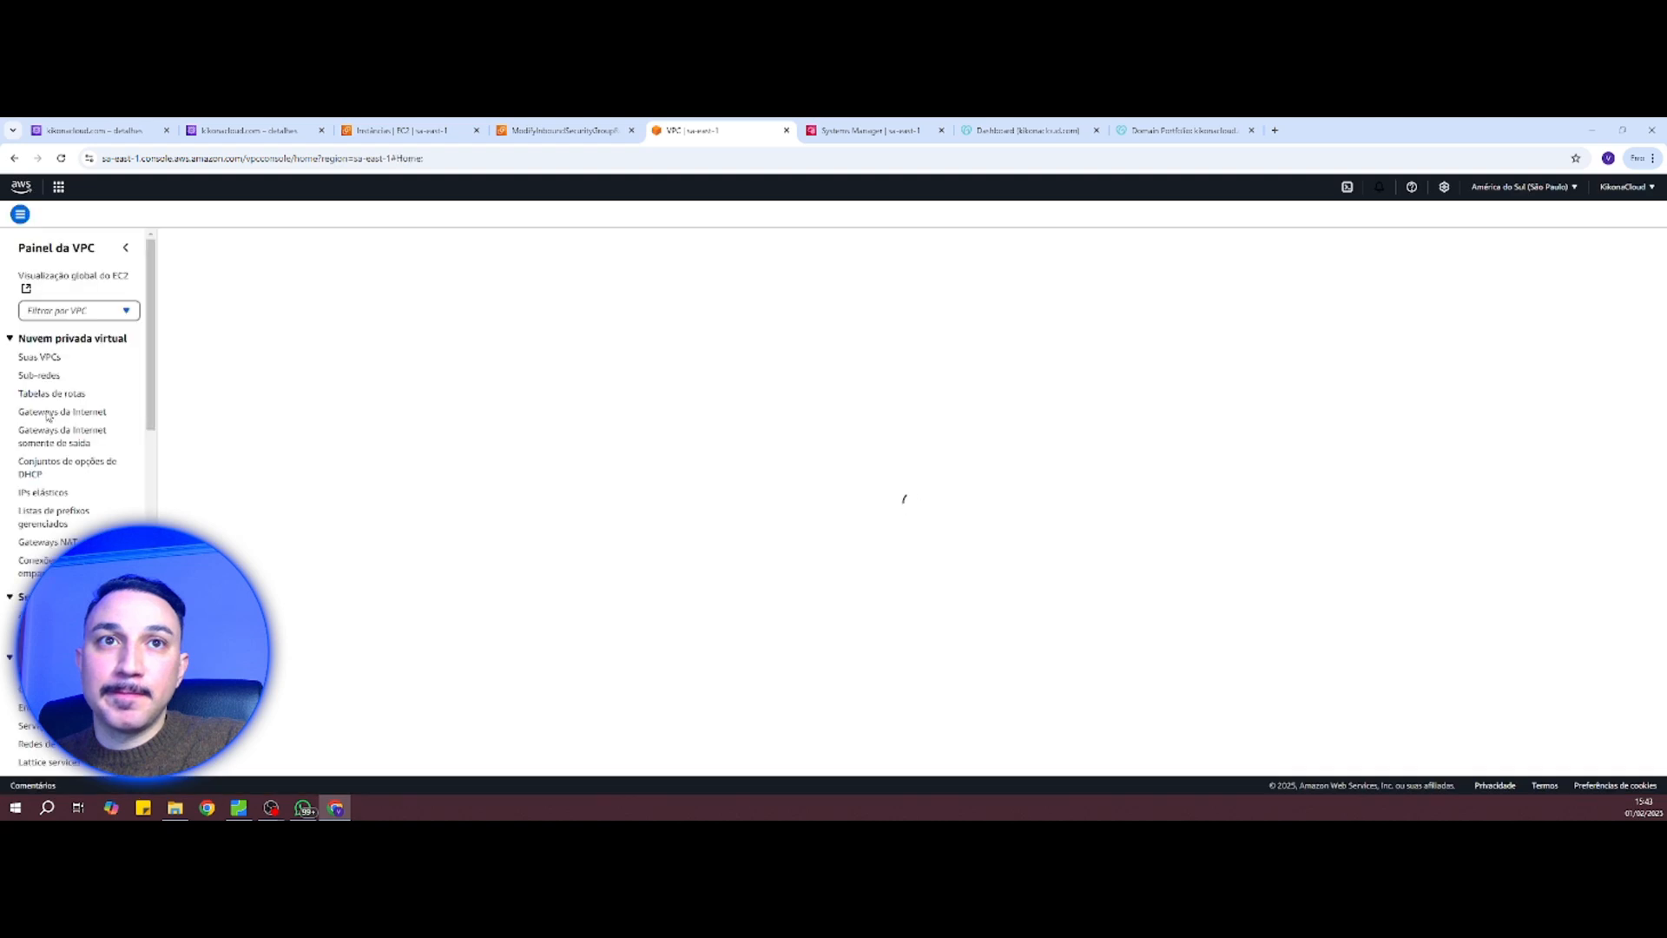
pyautogui.click(48, 358)
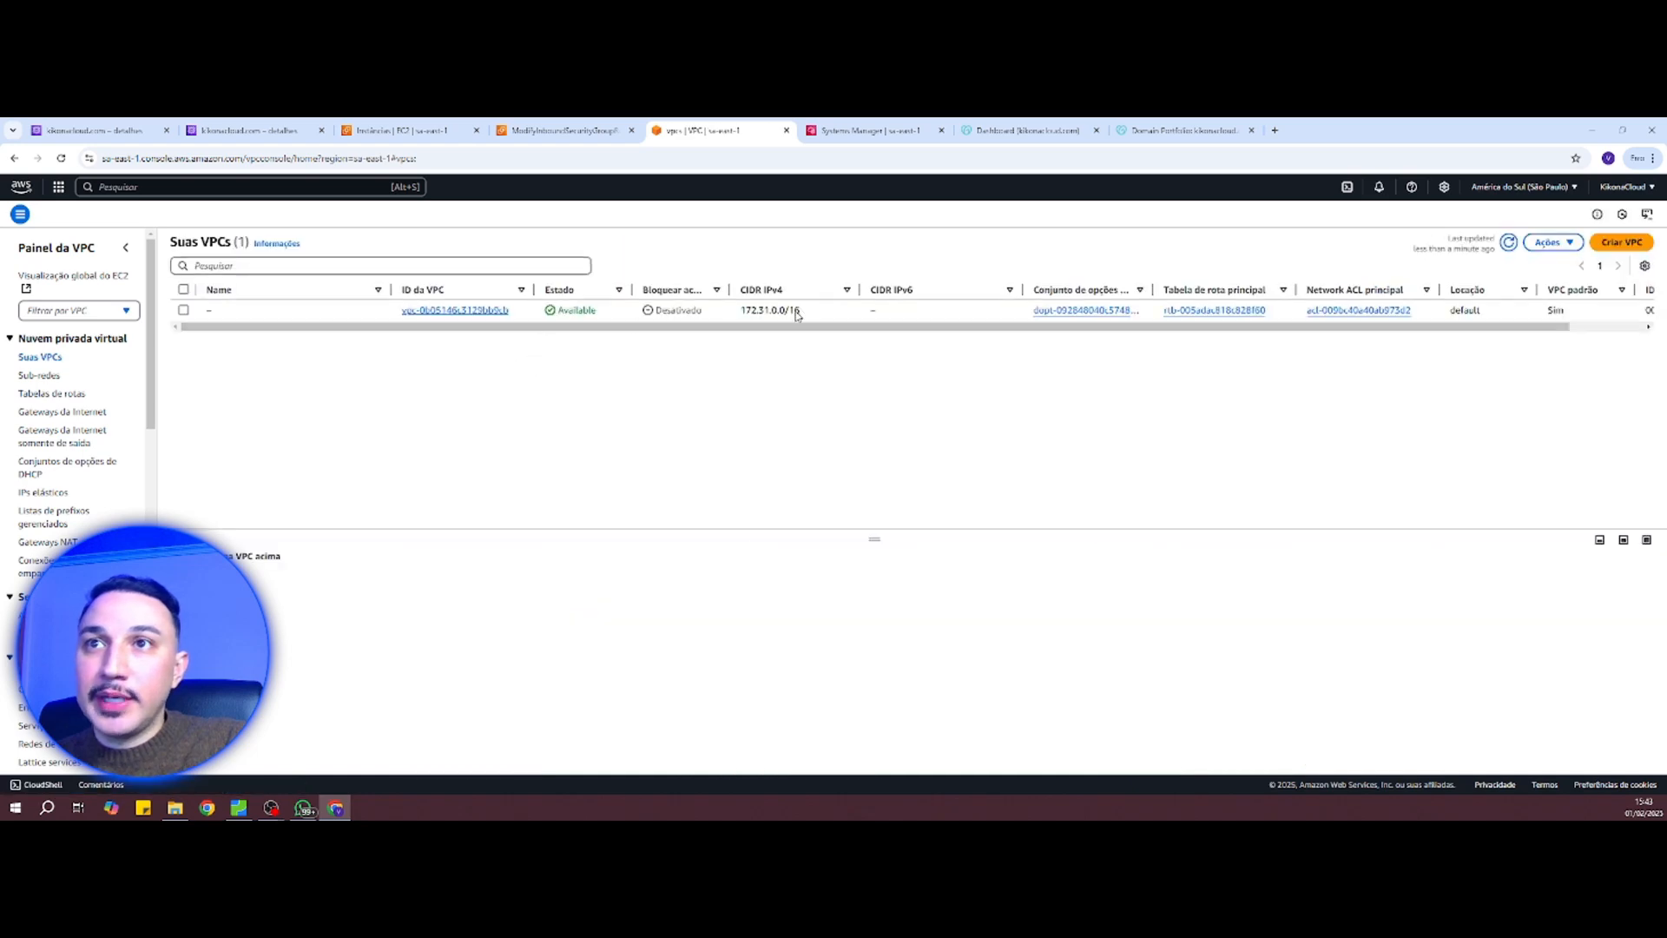
# Step: Copy the VPC's IPv4 CIDR 172.31.0.0/16 and set it as the source of the new inbound rule
pyautogui.moveTo(797, 315); pyautogui.dragTo(740, 311)
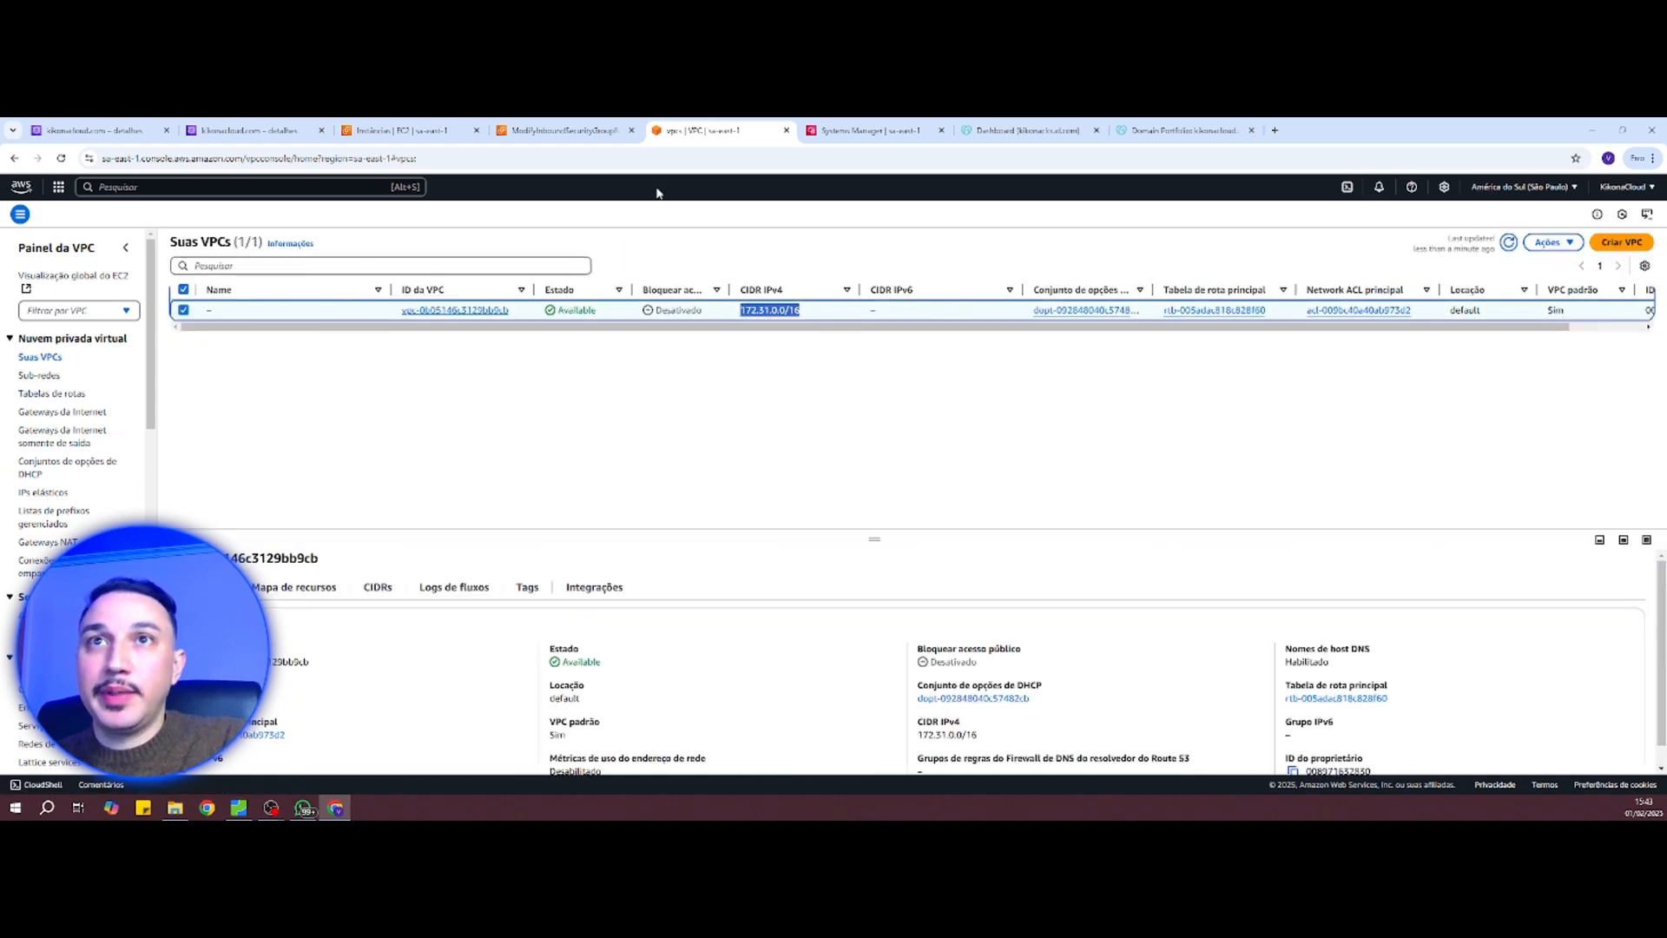
pyautogui.hotkey('ctrl', 'c')
pyautogui.click(566, 130)
pyautogui.hotkey('ctrl', 'v')
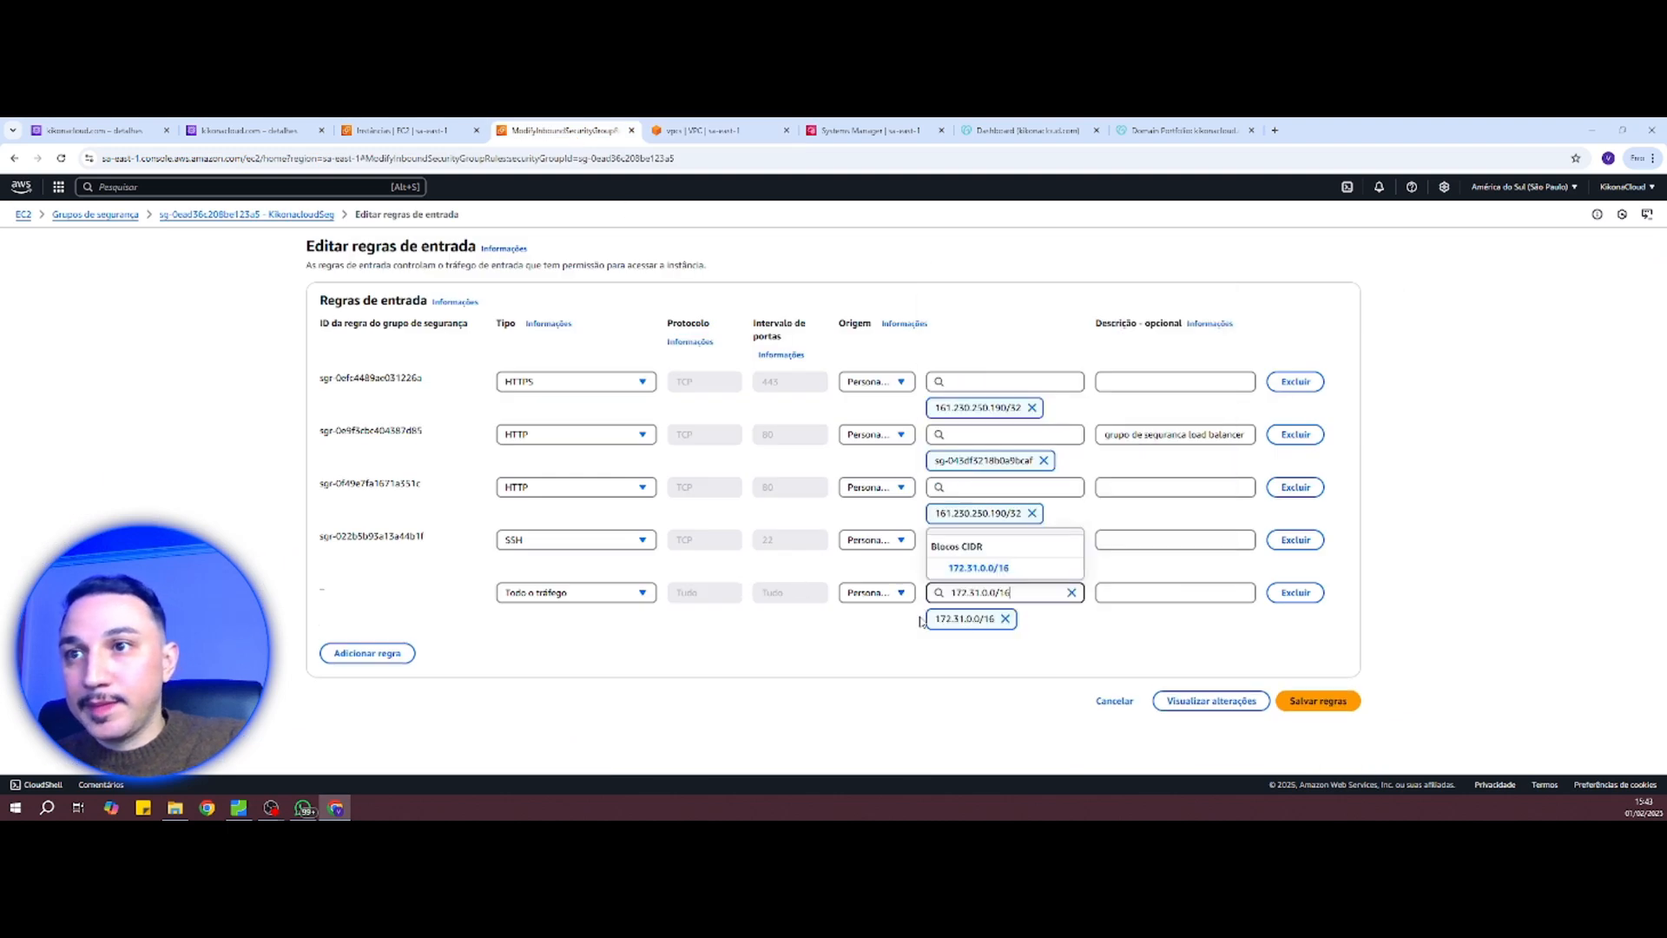
# Step: Describe the new inbound rule as "Bloco de ips da vpc" and save the security group rules
pyautogui.click(1164, 594)
pyautogui.press('capslock')
pyautogui.write('B')
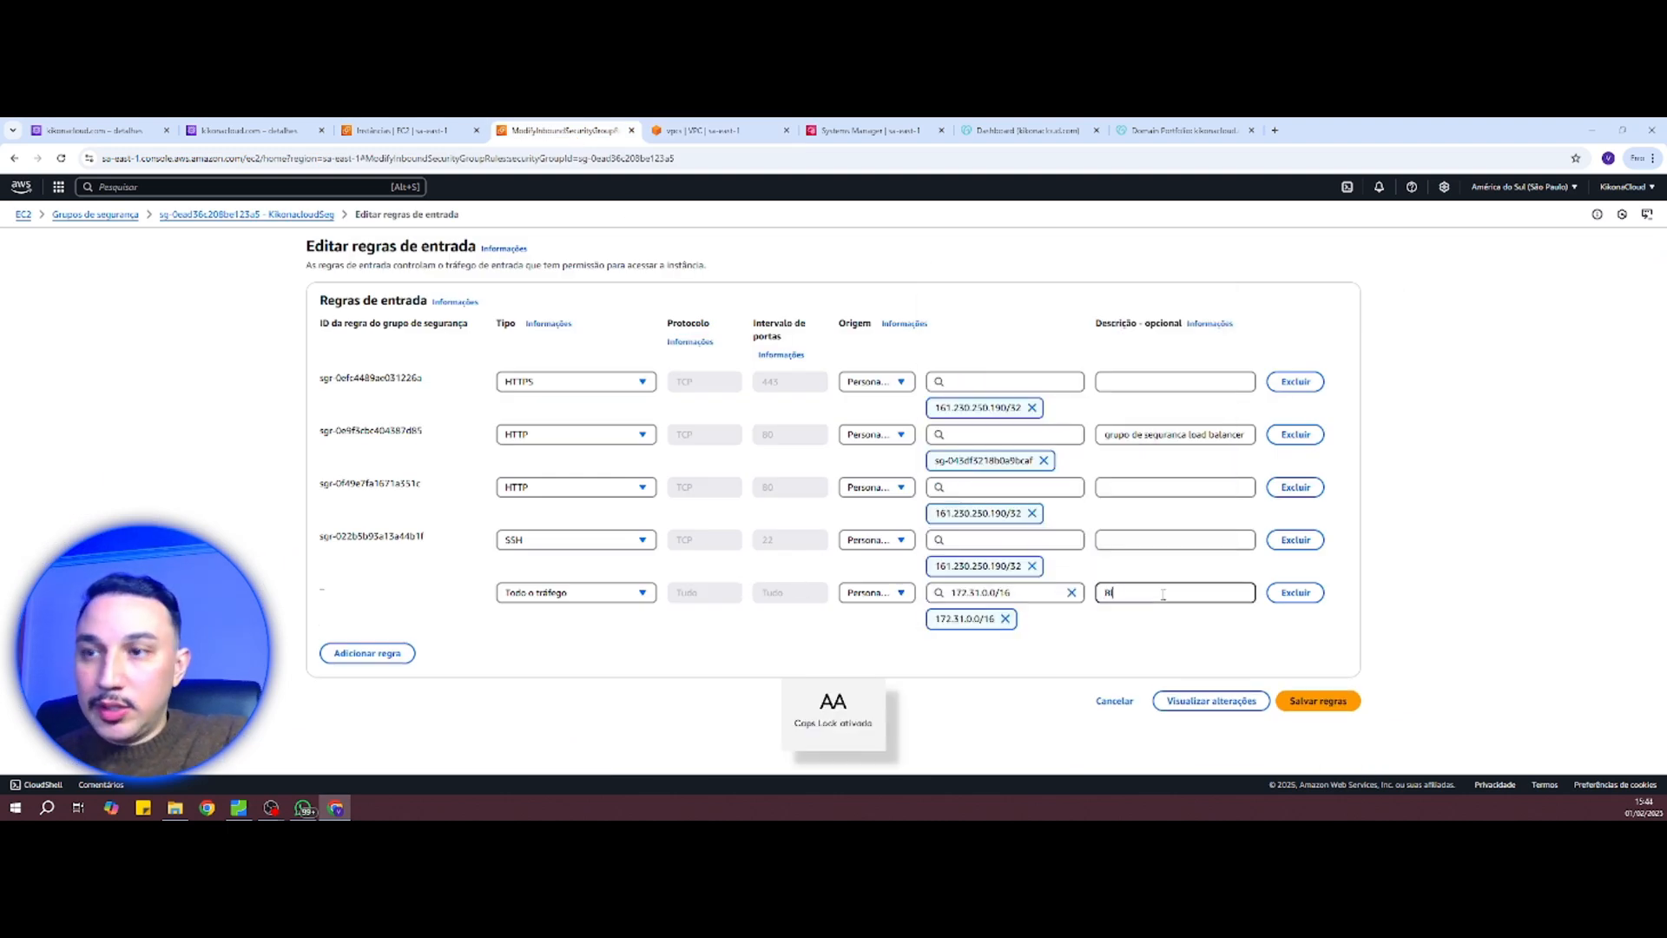
pyautogui.press('capslock')
pyautogui.write('loco de ips da vpc')
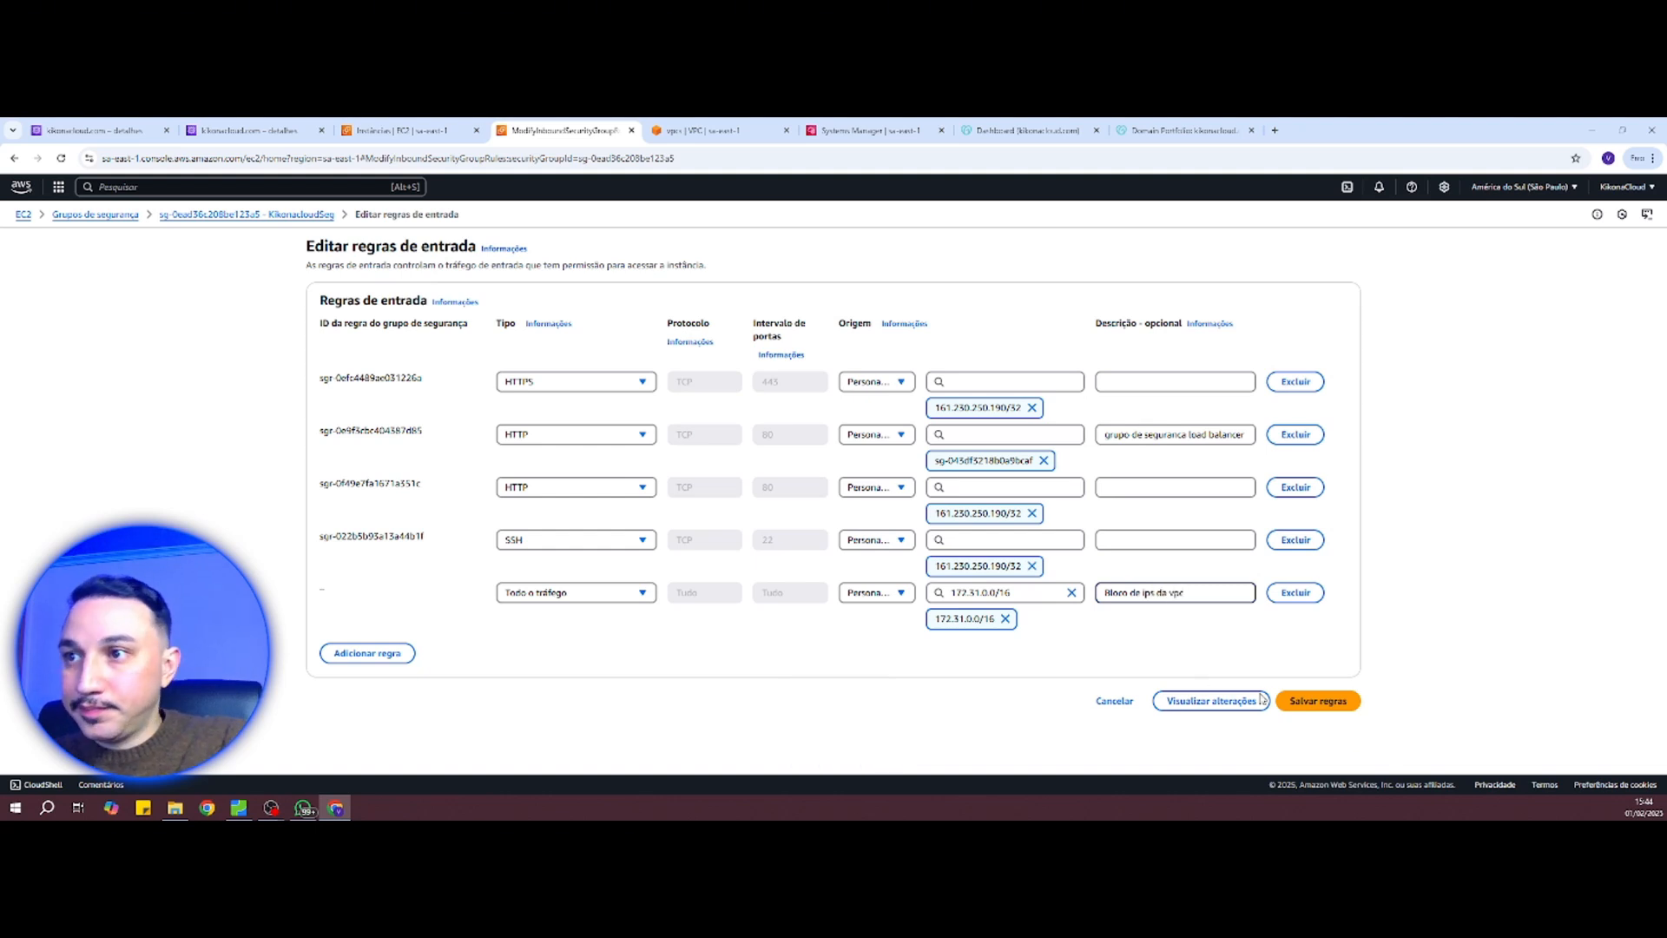
pyautogui.click(1313, 701)
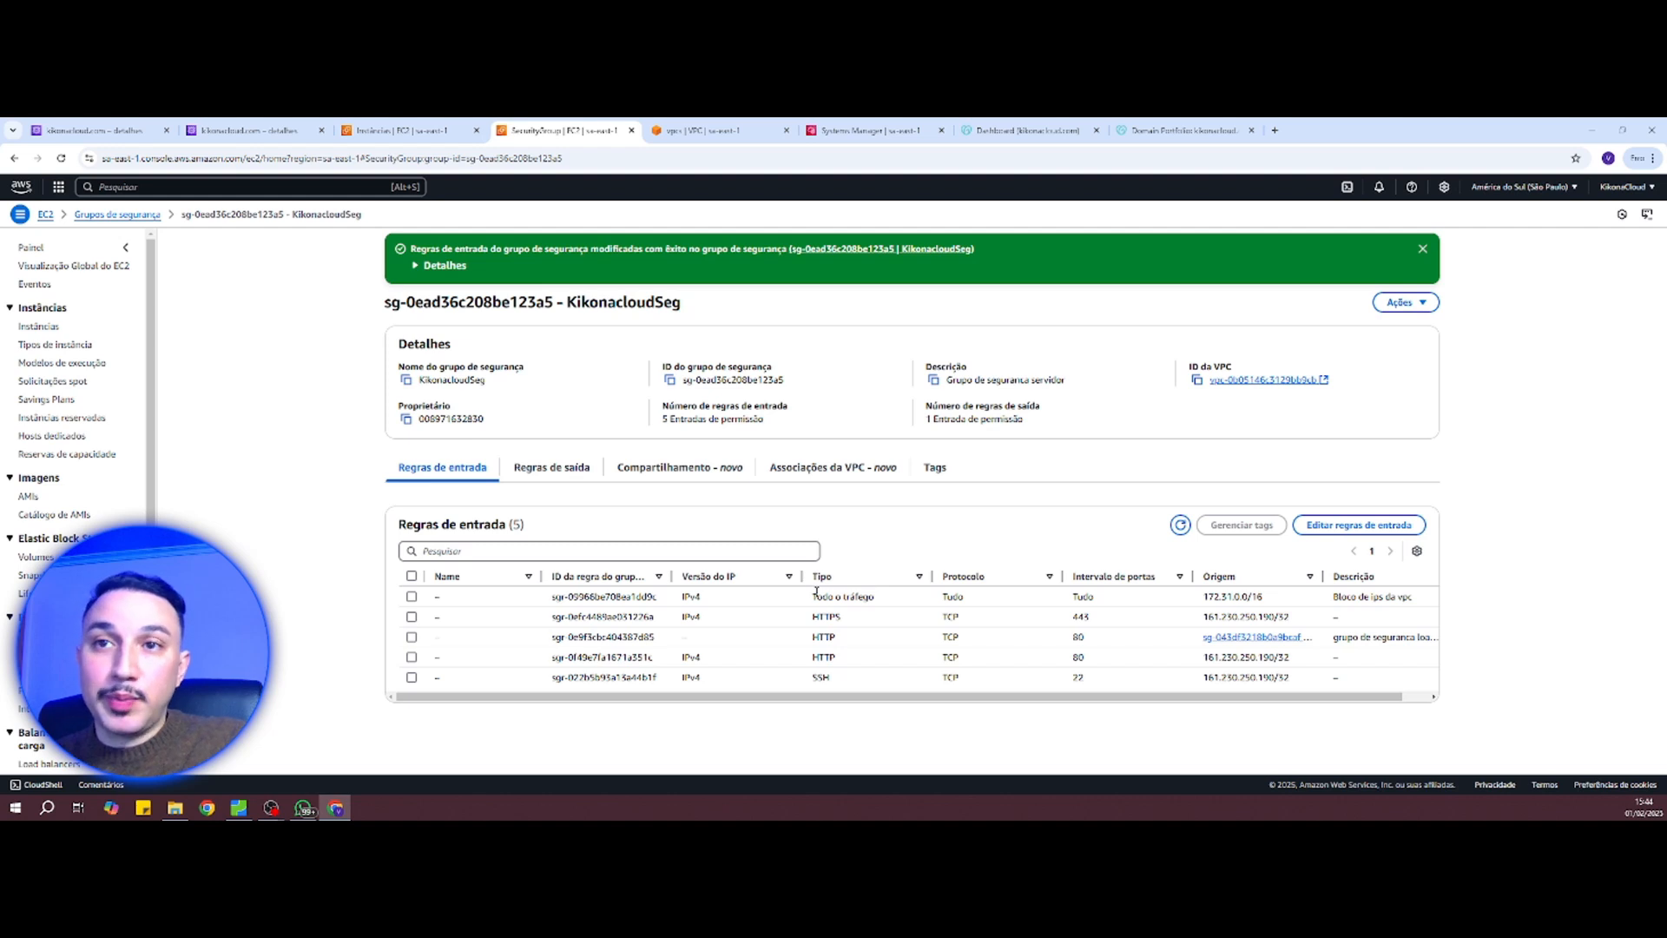
# Step: Check the new rule's source, return to the terminal session, and rerun telnet to servidorweb.kikonacloud.com on port 80 twice
pyautogui.moveTo(1204, 597); pyautogui.dragTo(1273, 601)
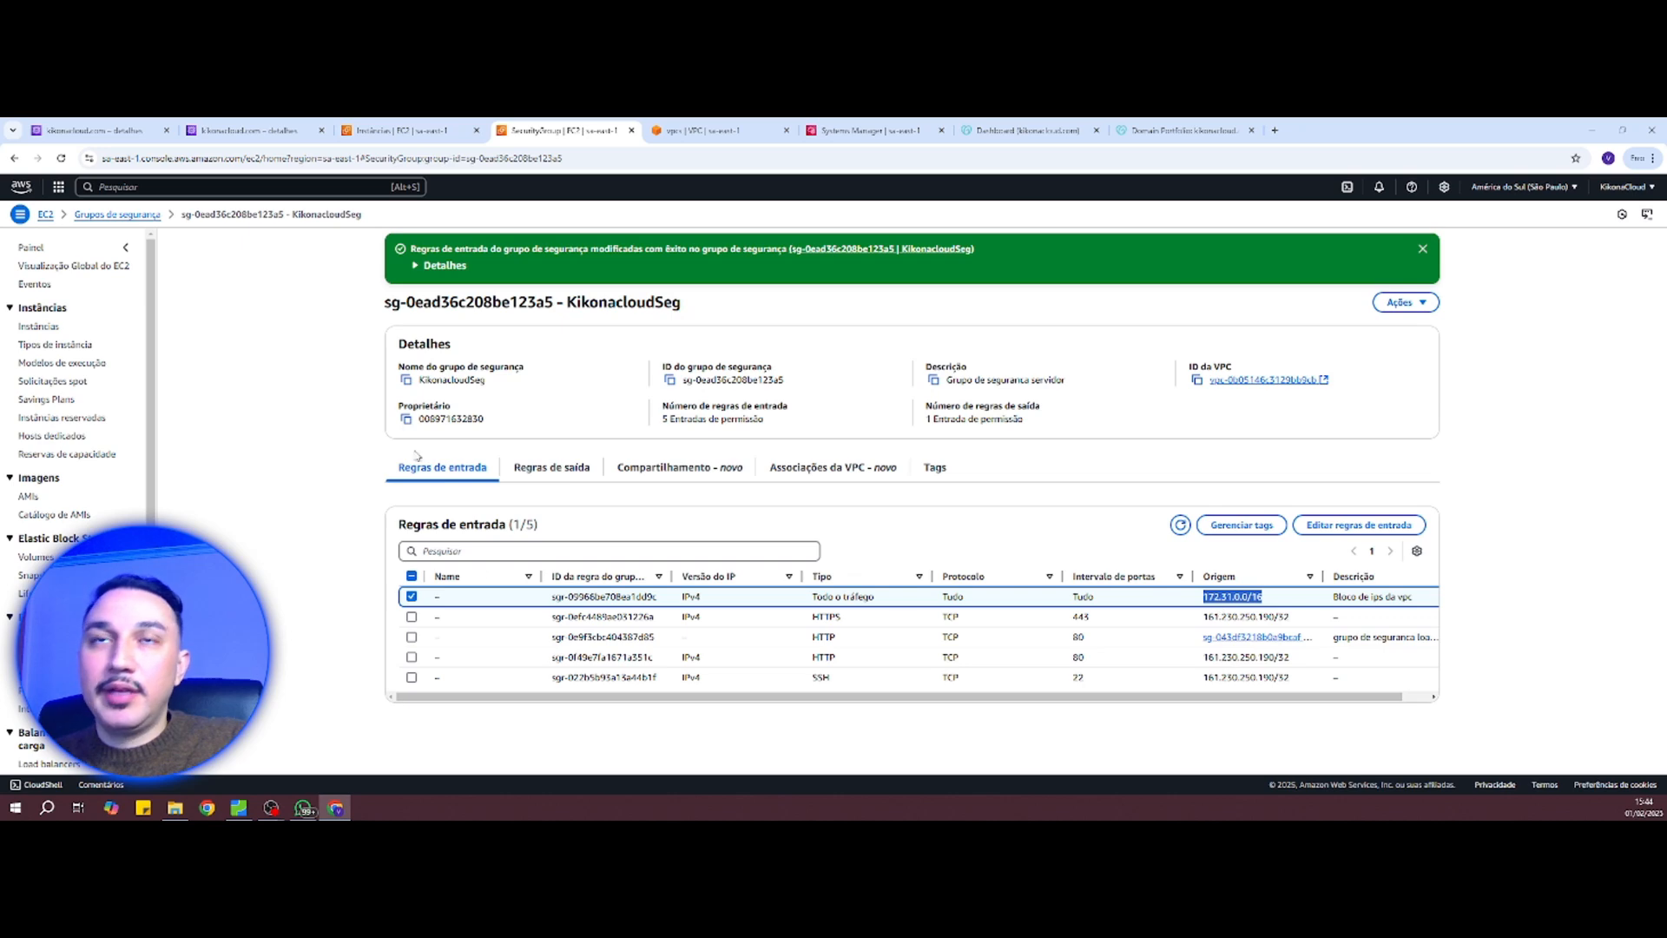
pyautogui.click(340, 409)
pyautogui.click(864, 130)
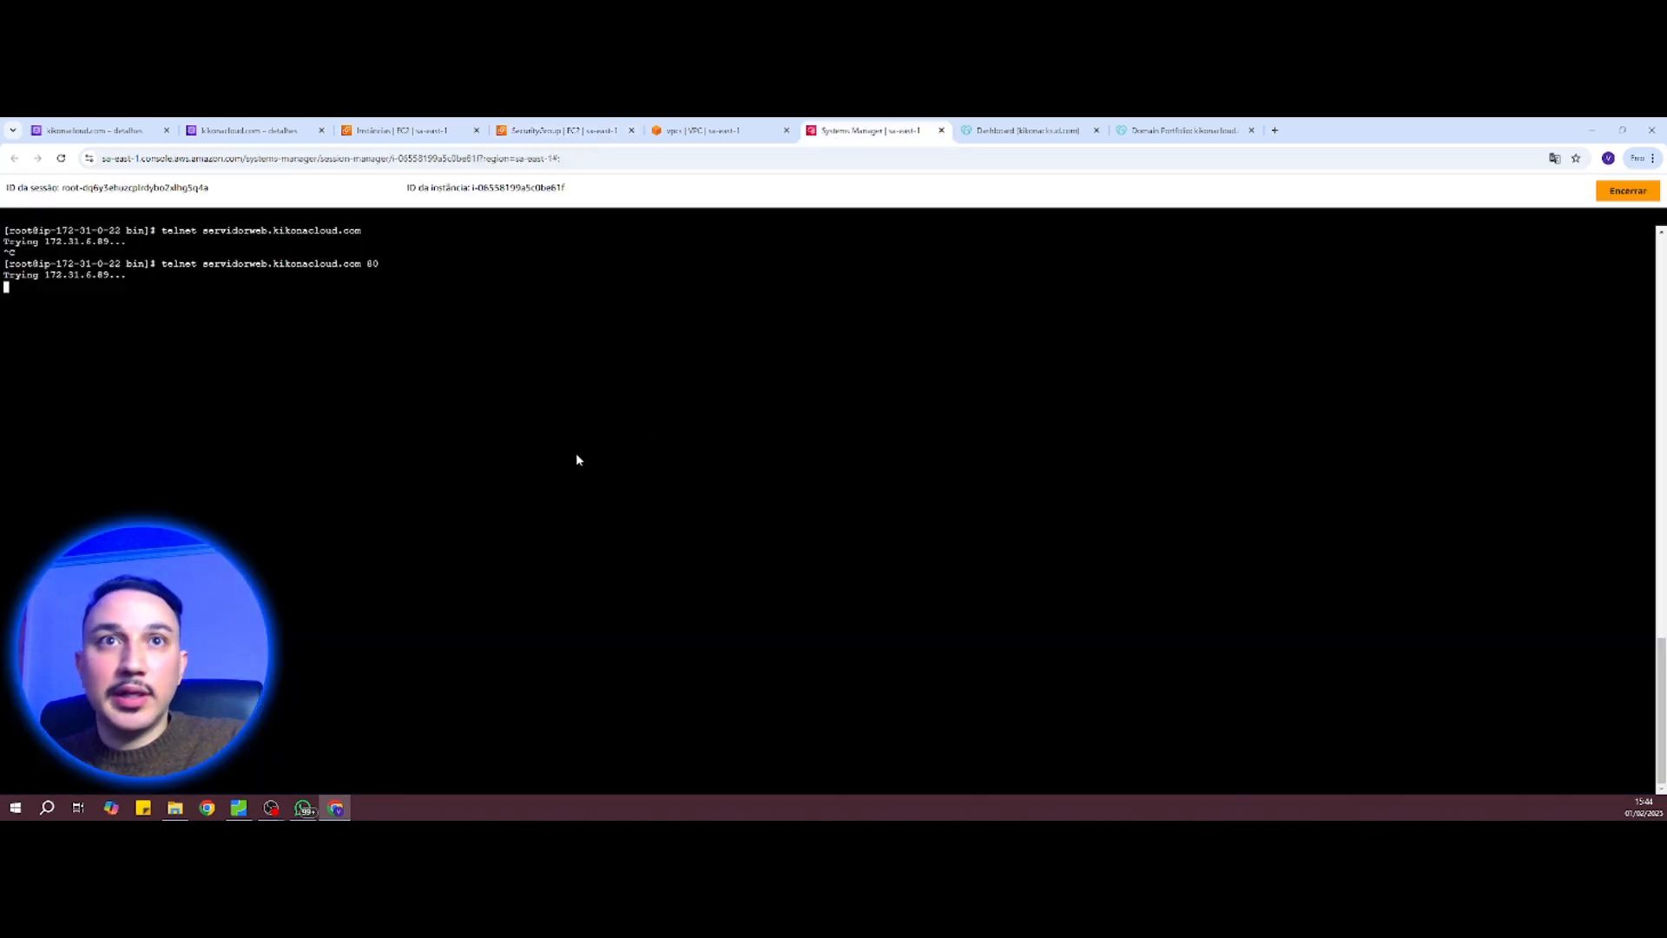
pyautogui.hotkey('ctrl', 'c')
pyautogui.press('Up')
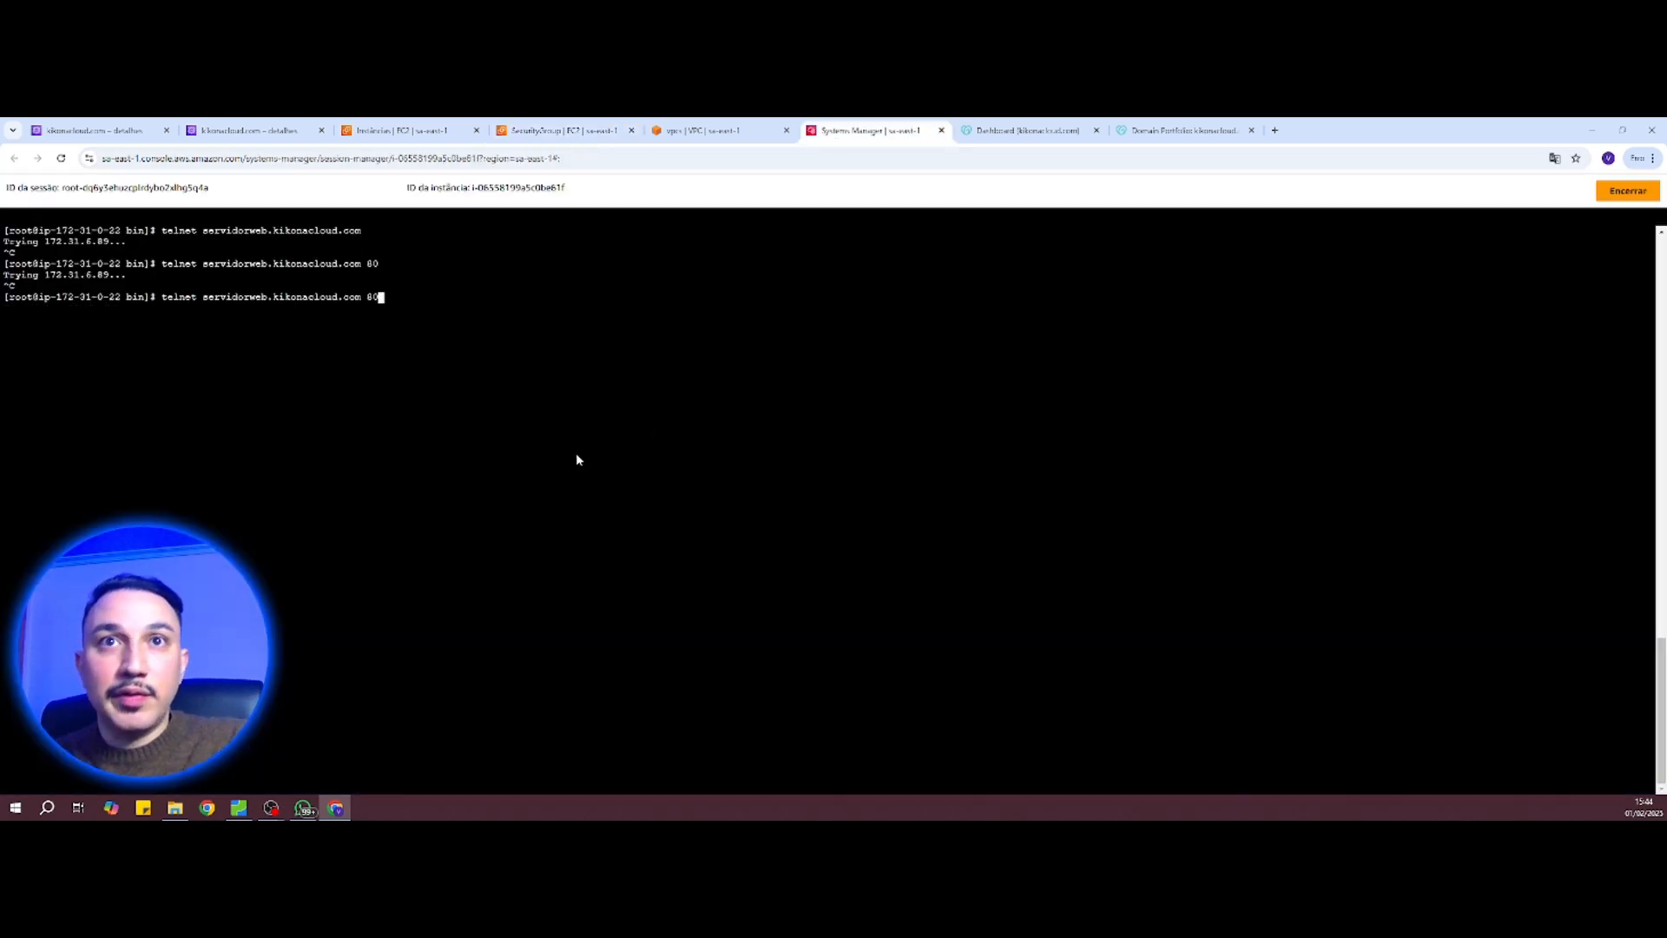
pyautogui.press('Return')
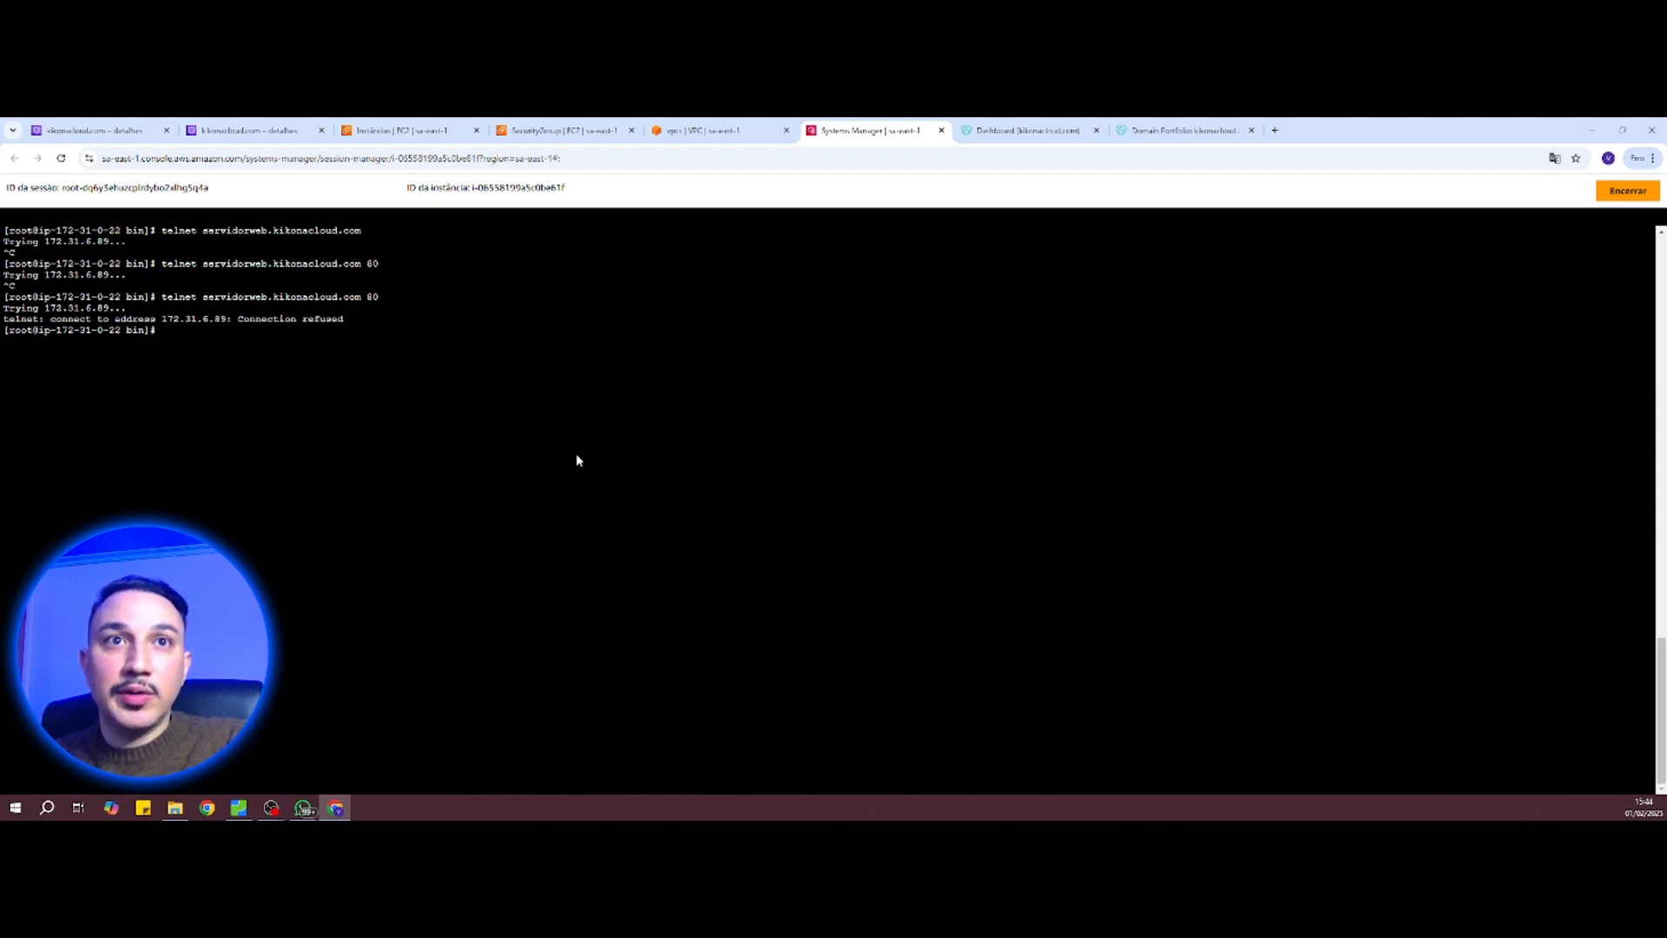
pyautogui.press('Up')
pyautogui.press('Return')
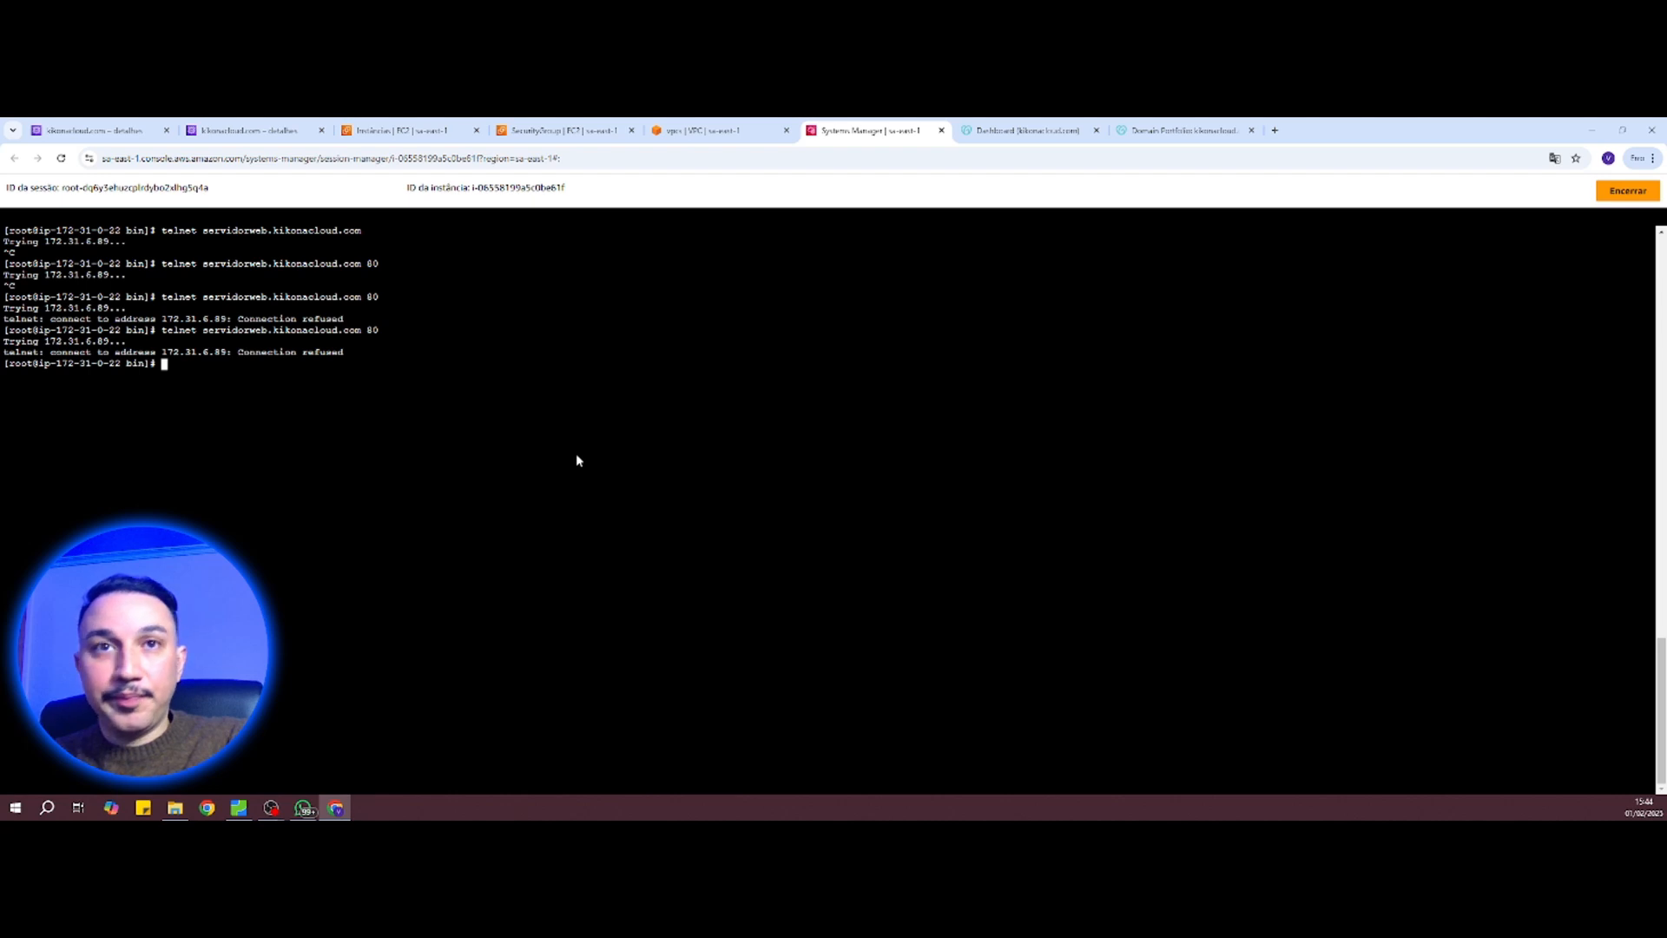
# Step: Request the web page from servidorweb.kikonacloud.com with curl in the terminal session
pyautogui.write('curl servi')
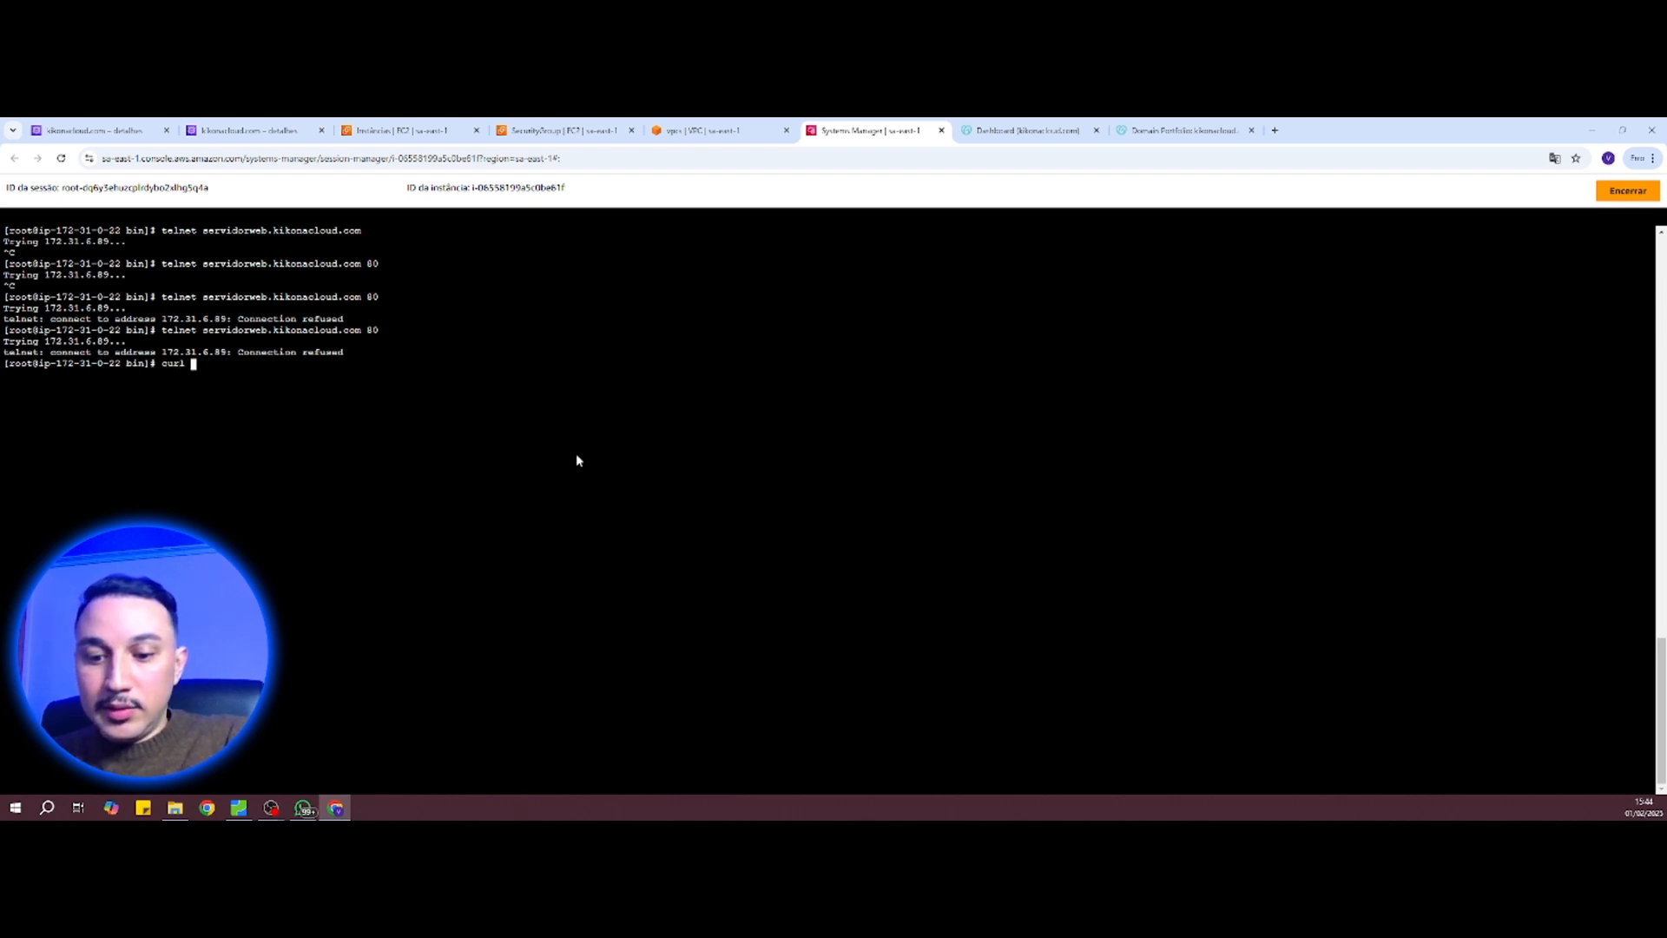
pyautogui.write('dor')
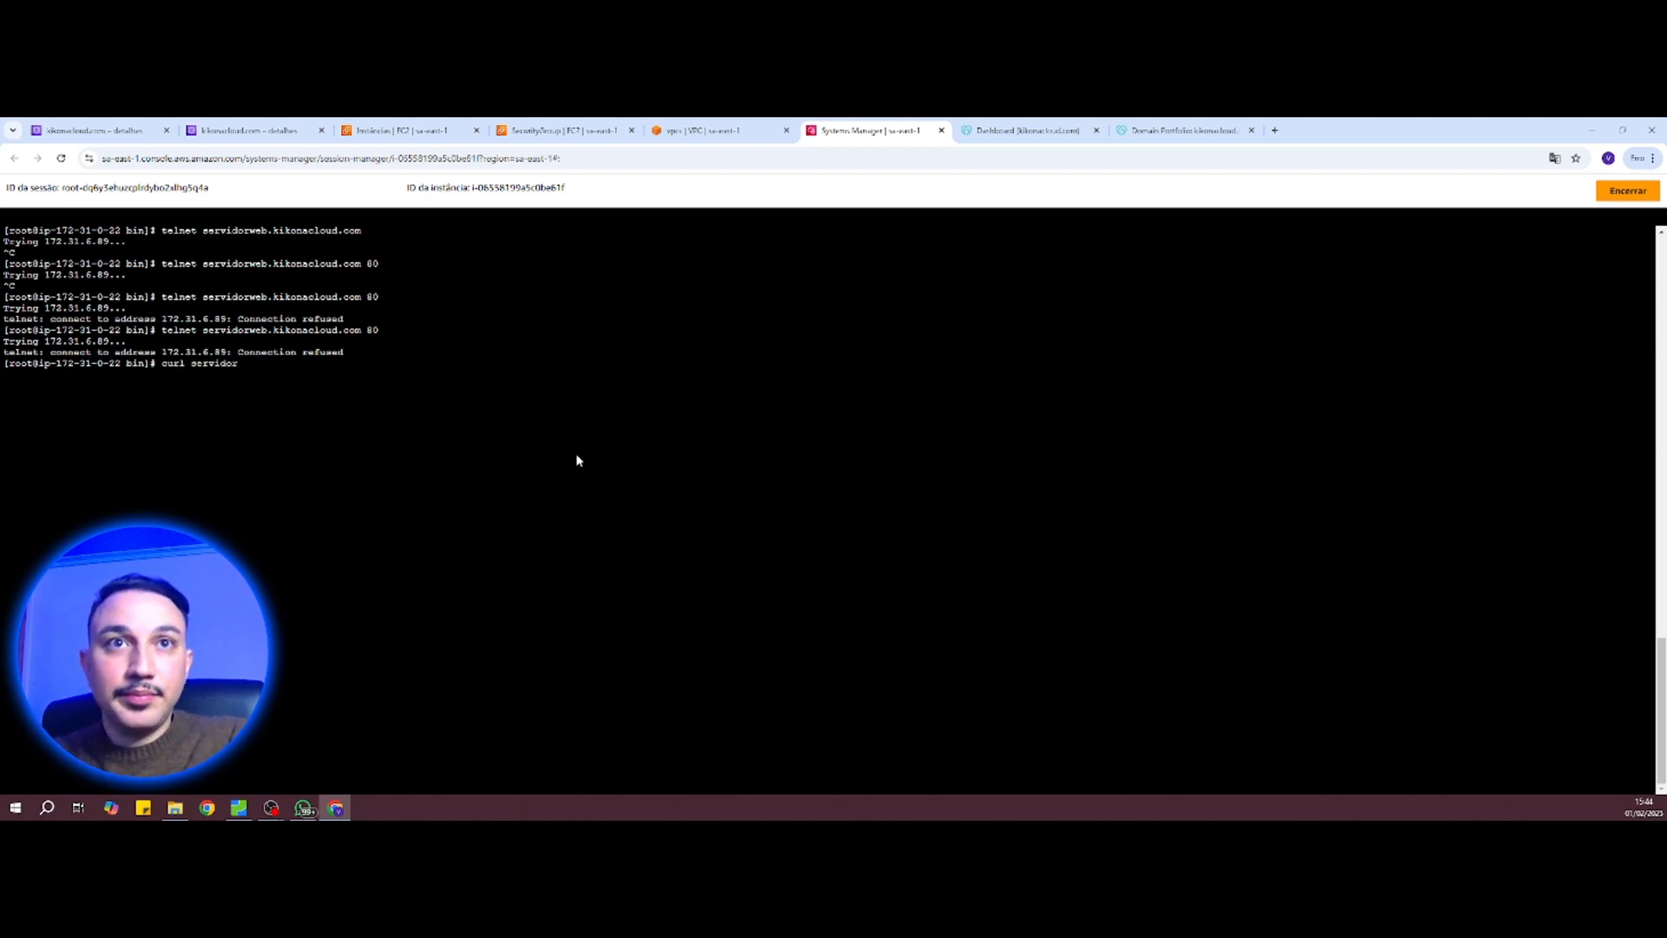
pyautogui.write('kikon')
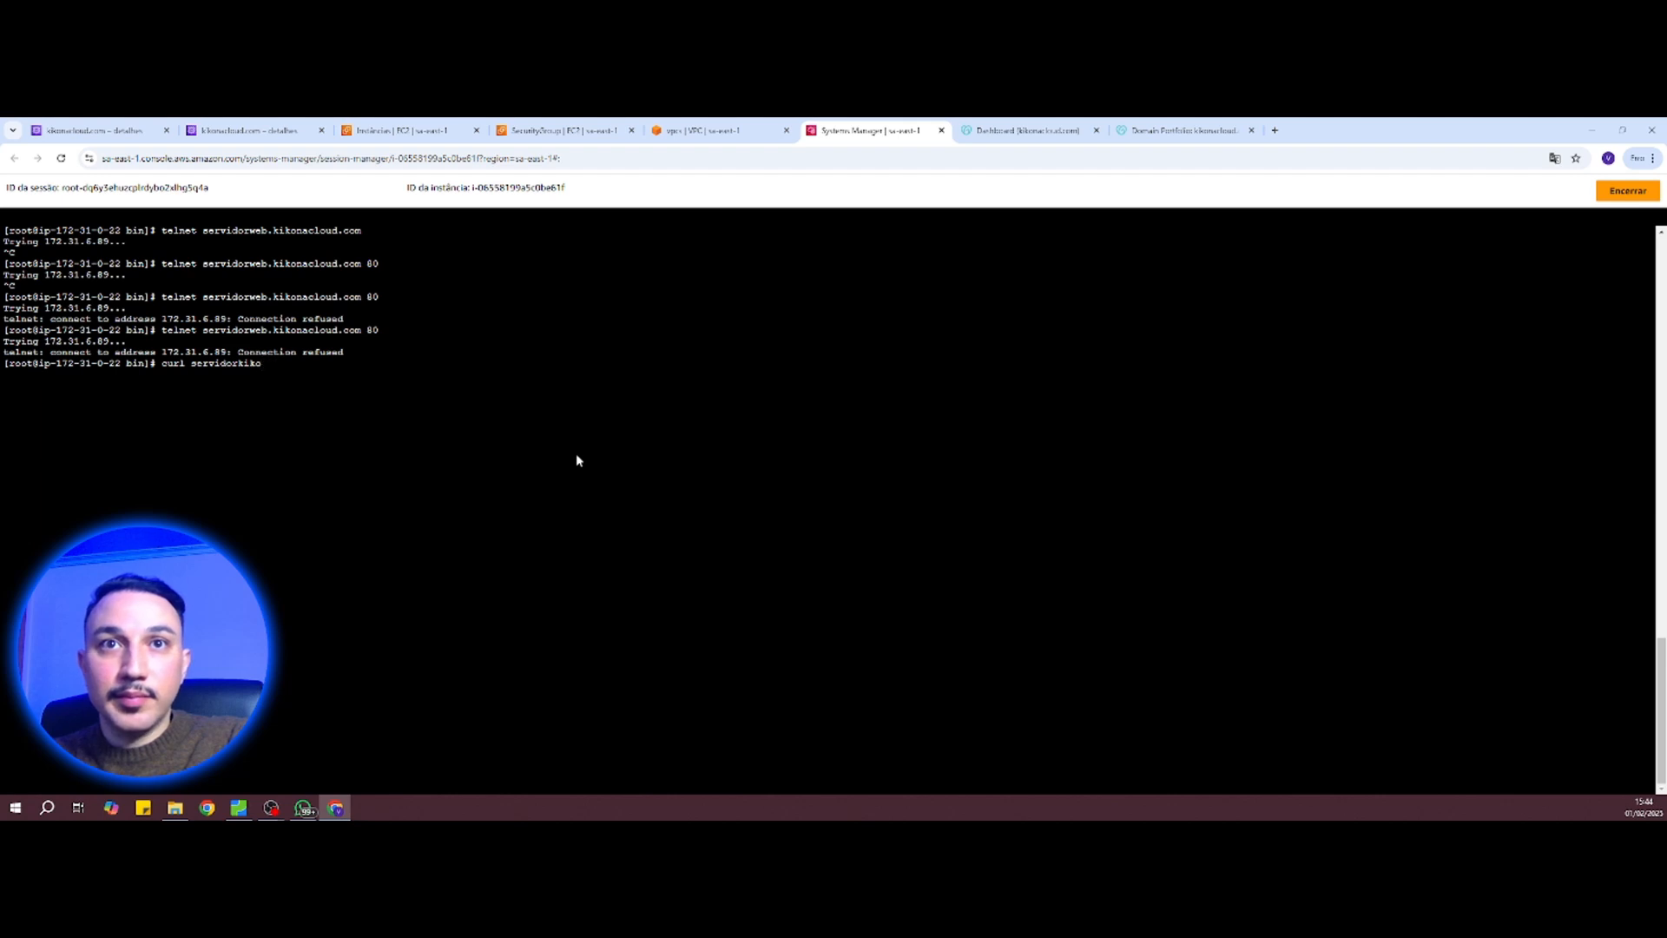
pyautogui.press('BackSpace')
pyautogui.press('BackSpace')
pyautogui.press('BackSpace')
pyautogui.press('BackSpace')
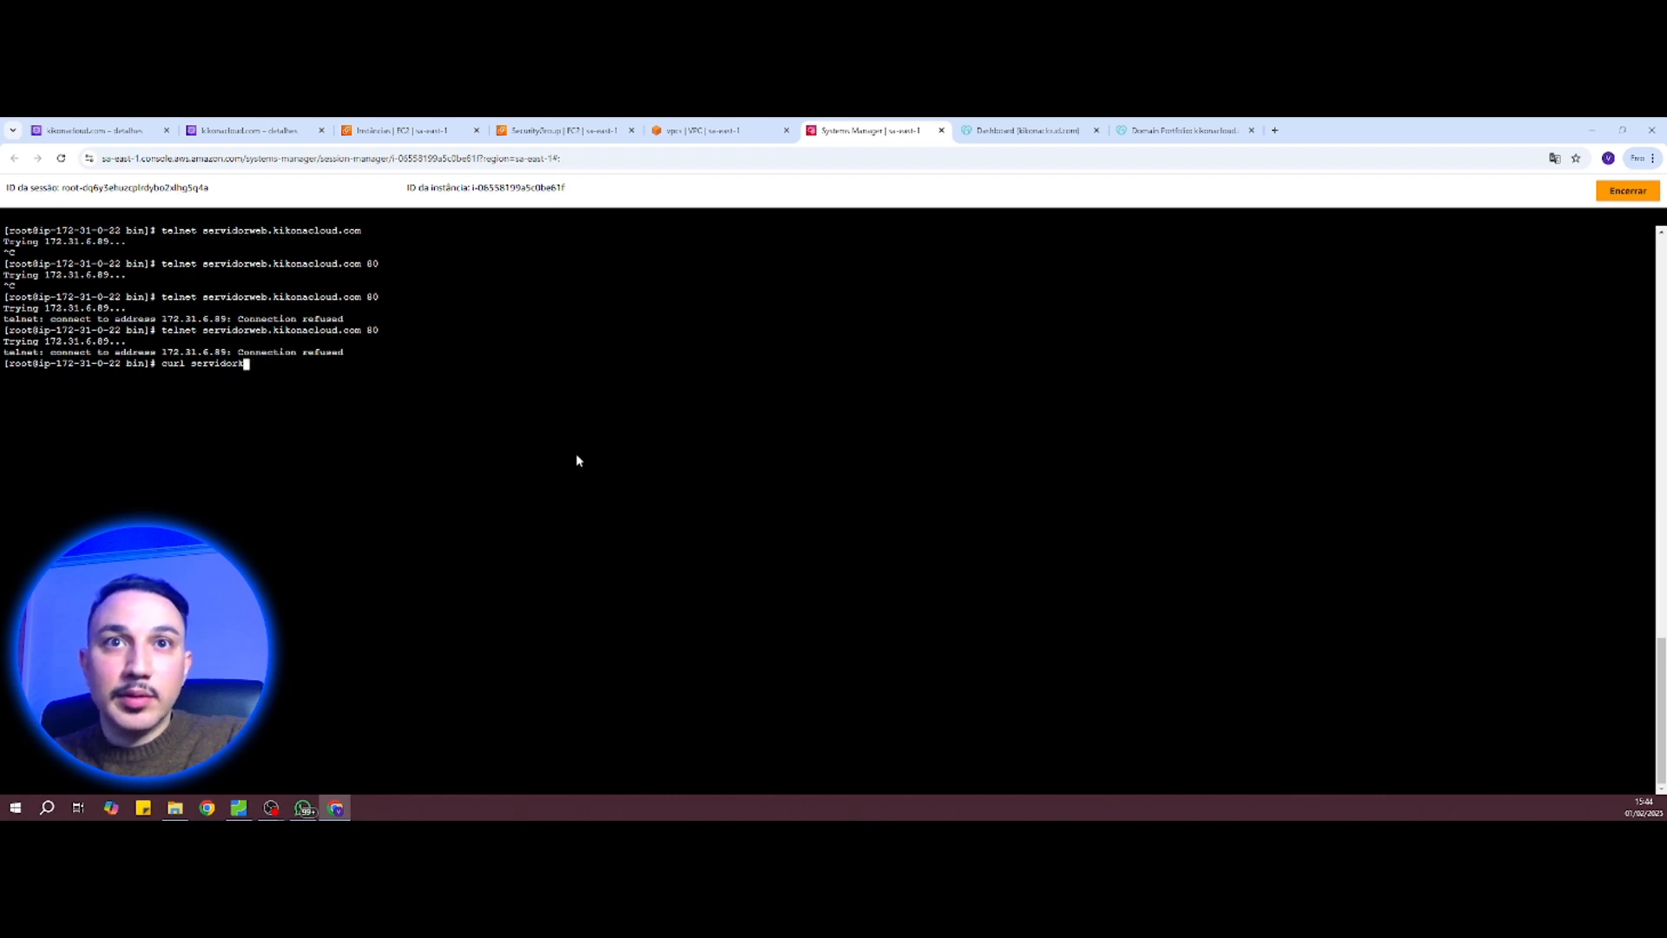
pyautogui.write('web')
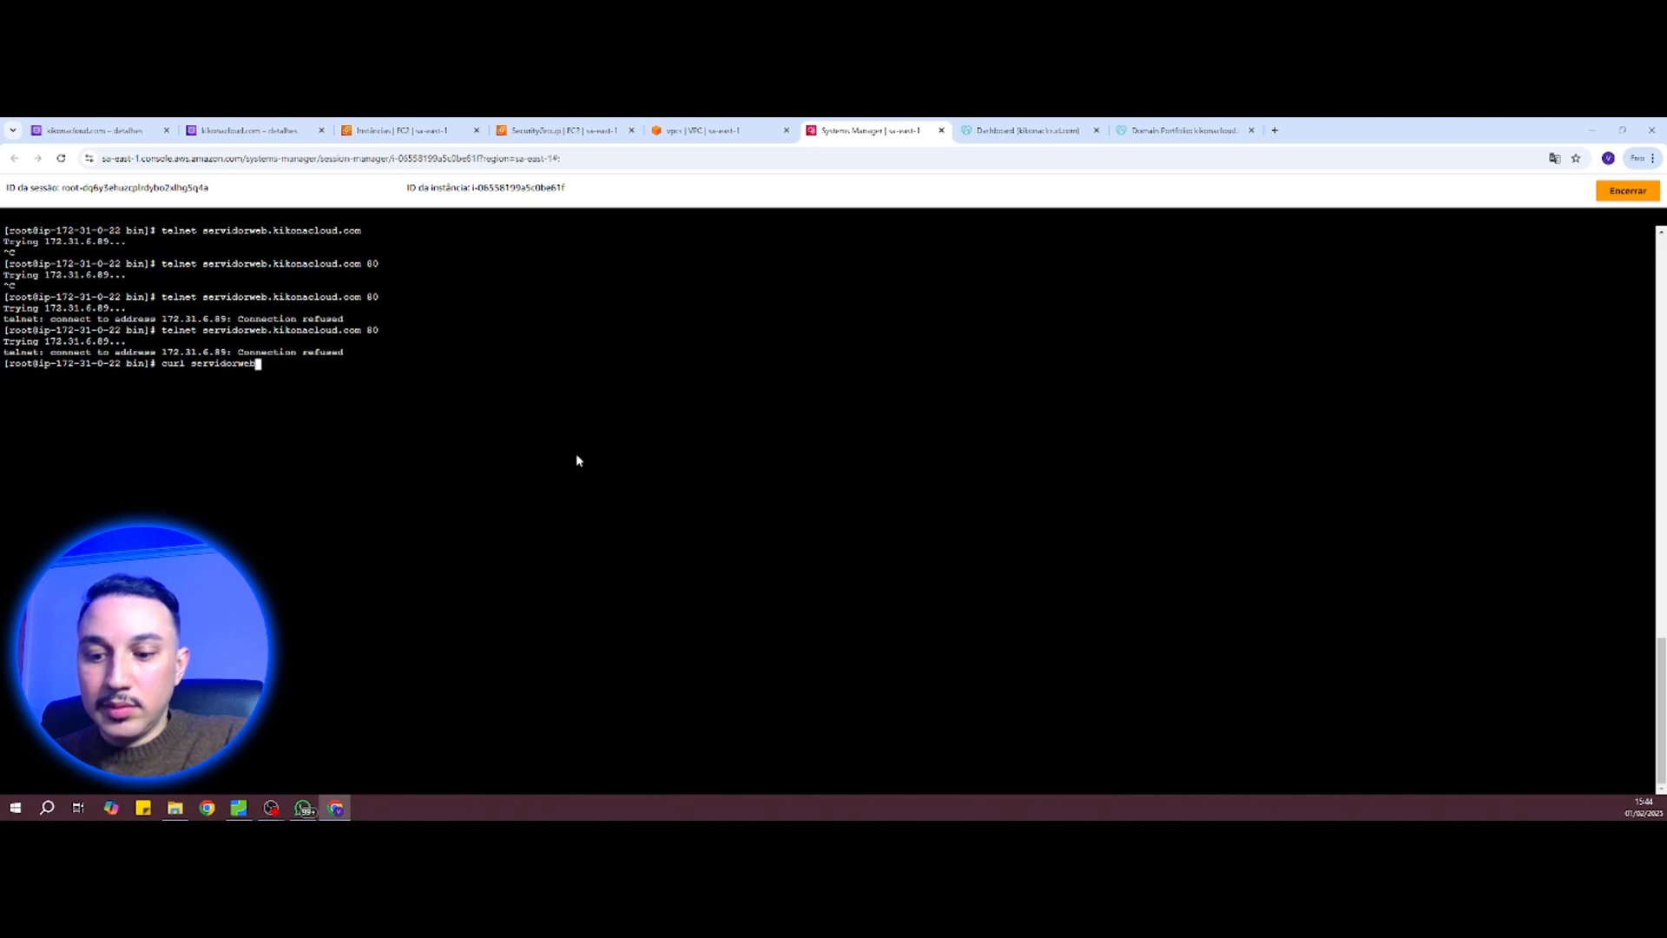
pyautogui.write('.kikonacloud.com')
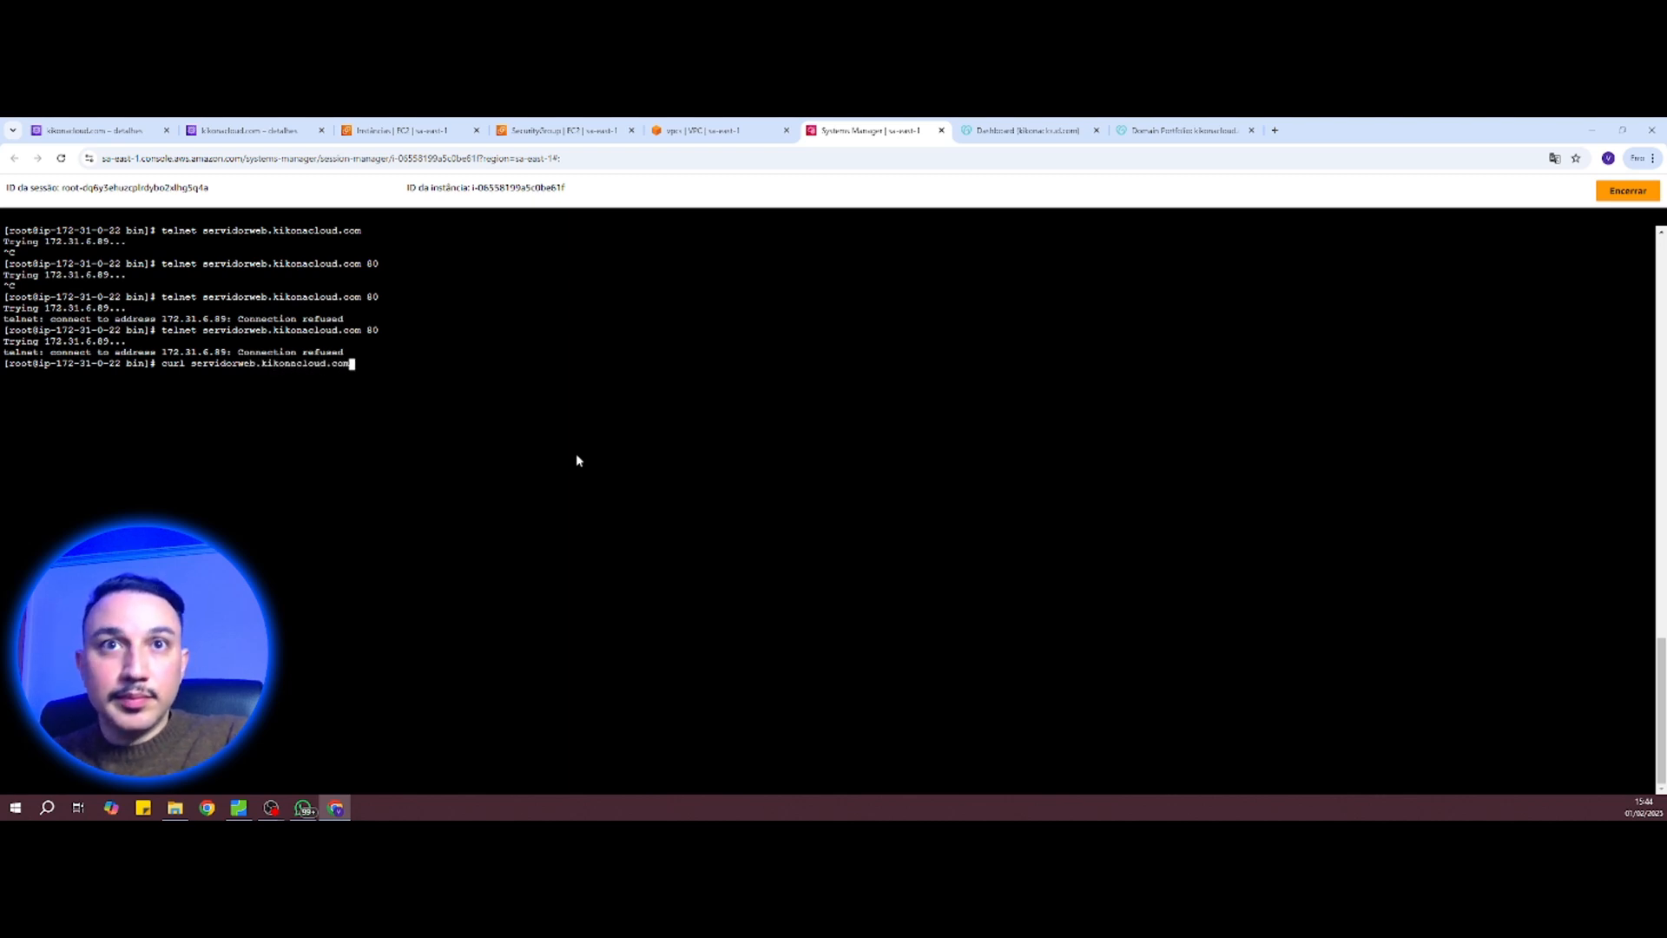
pyautogui.press('Return')
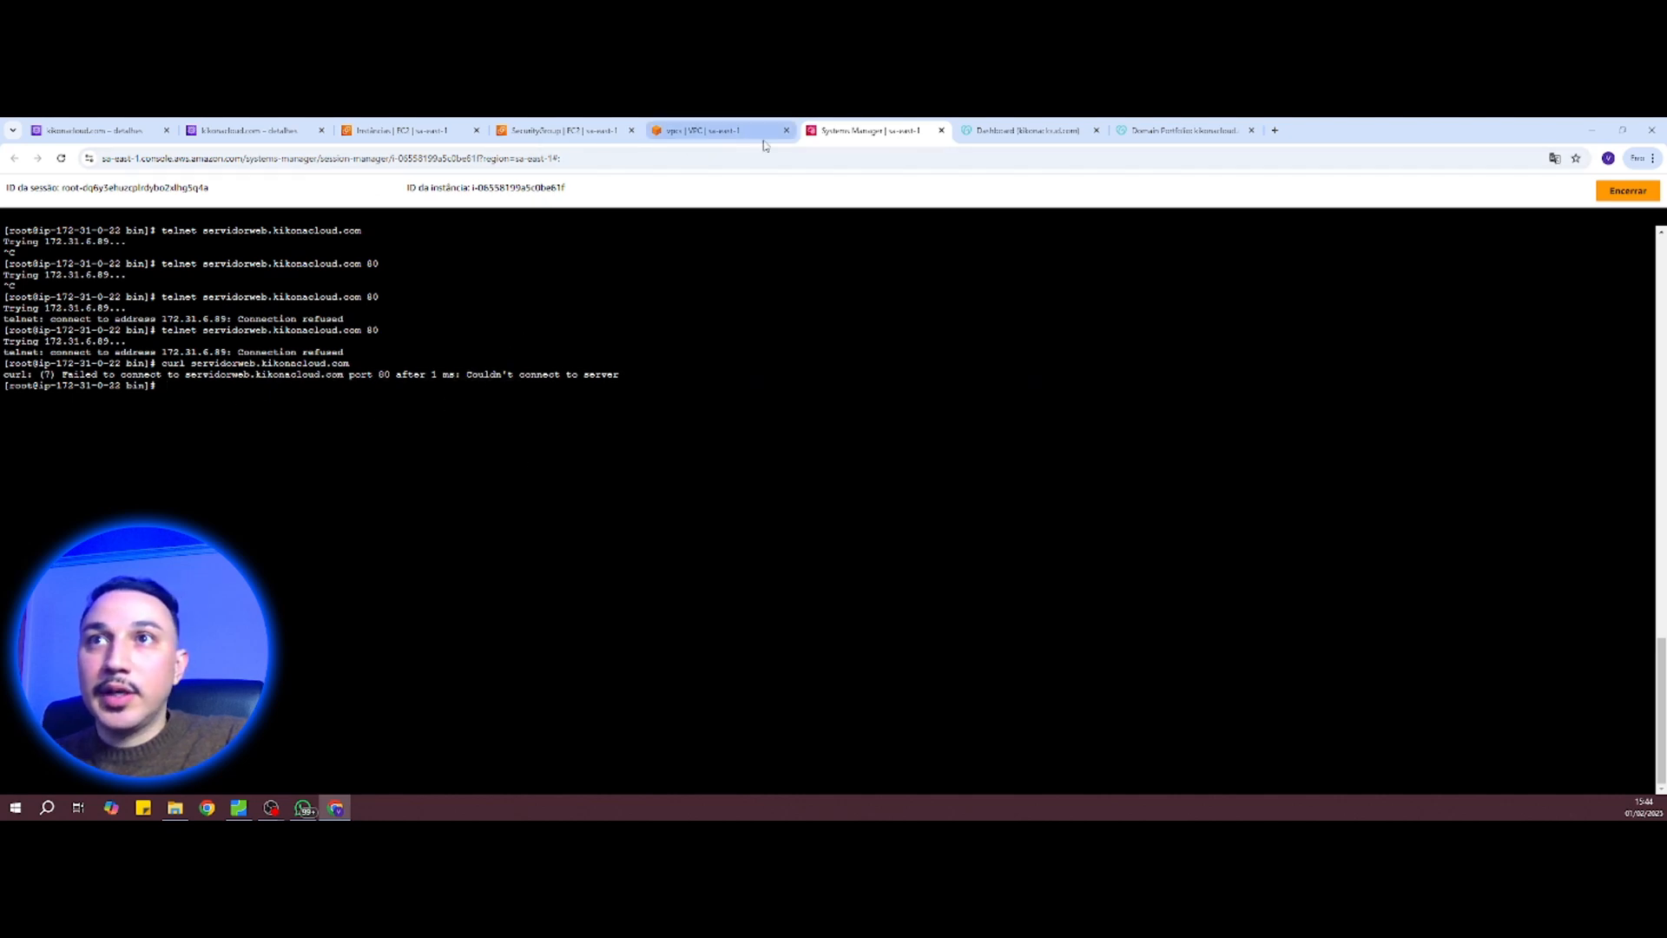
# Step: Connect to the selected servidores-web-kiko-cloud instance through Session Manager and switch to the root user with sudo su
pyautogui.click(404, 142)
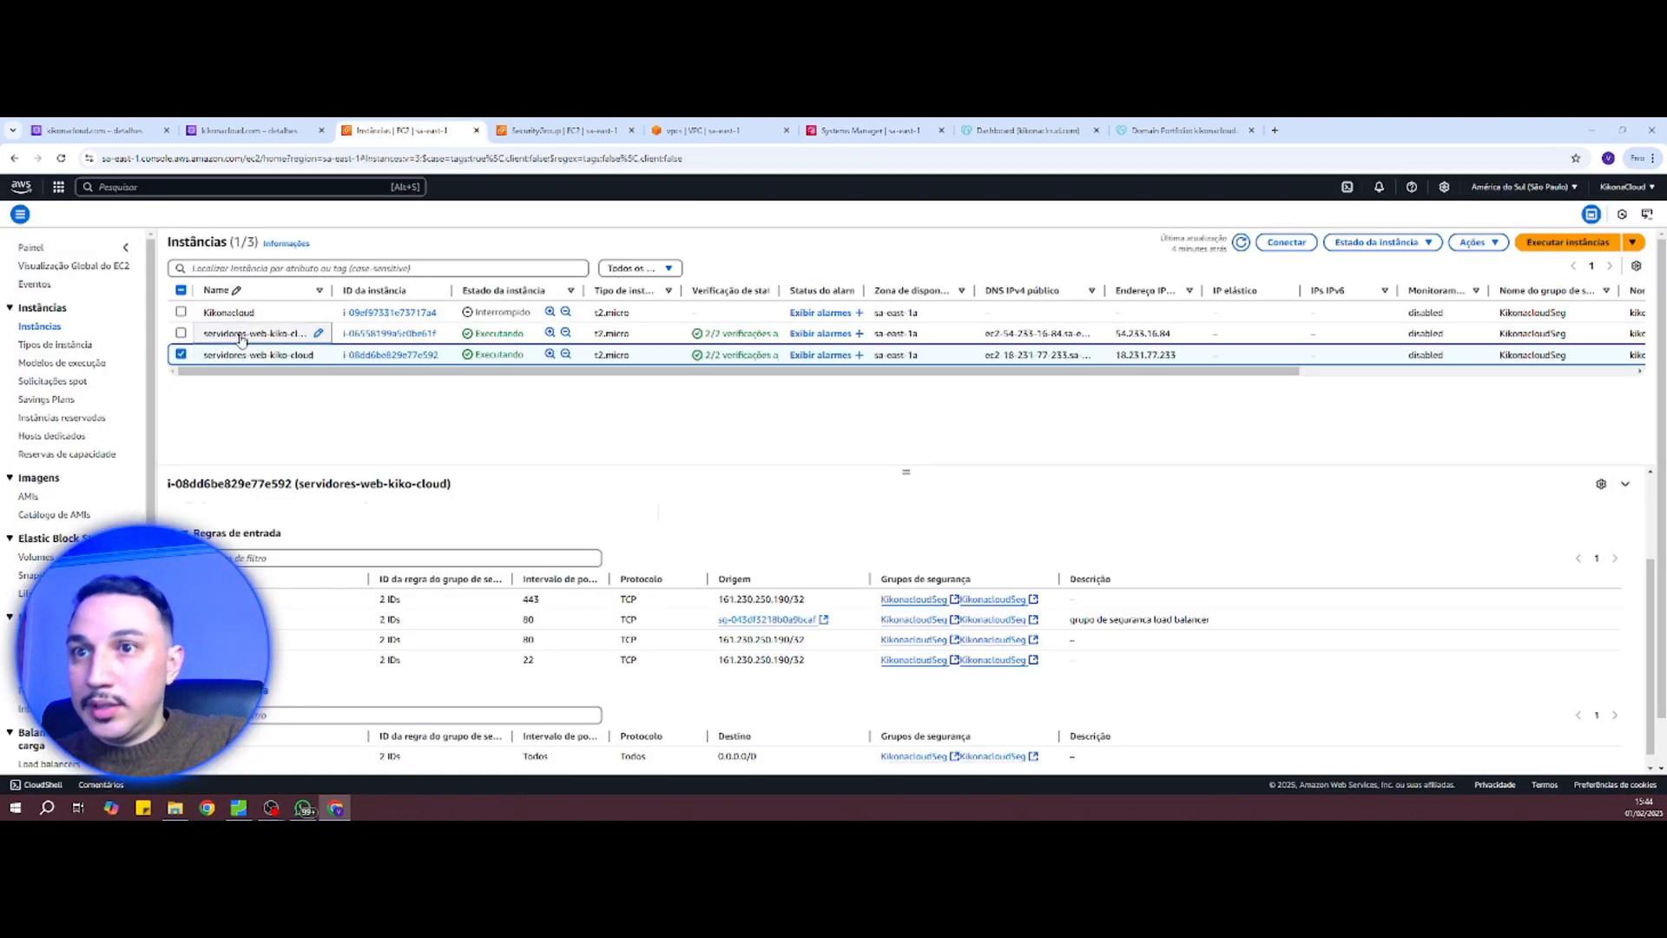
pyautogui.click(1277, 244)
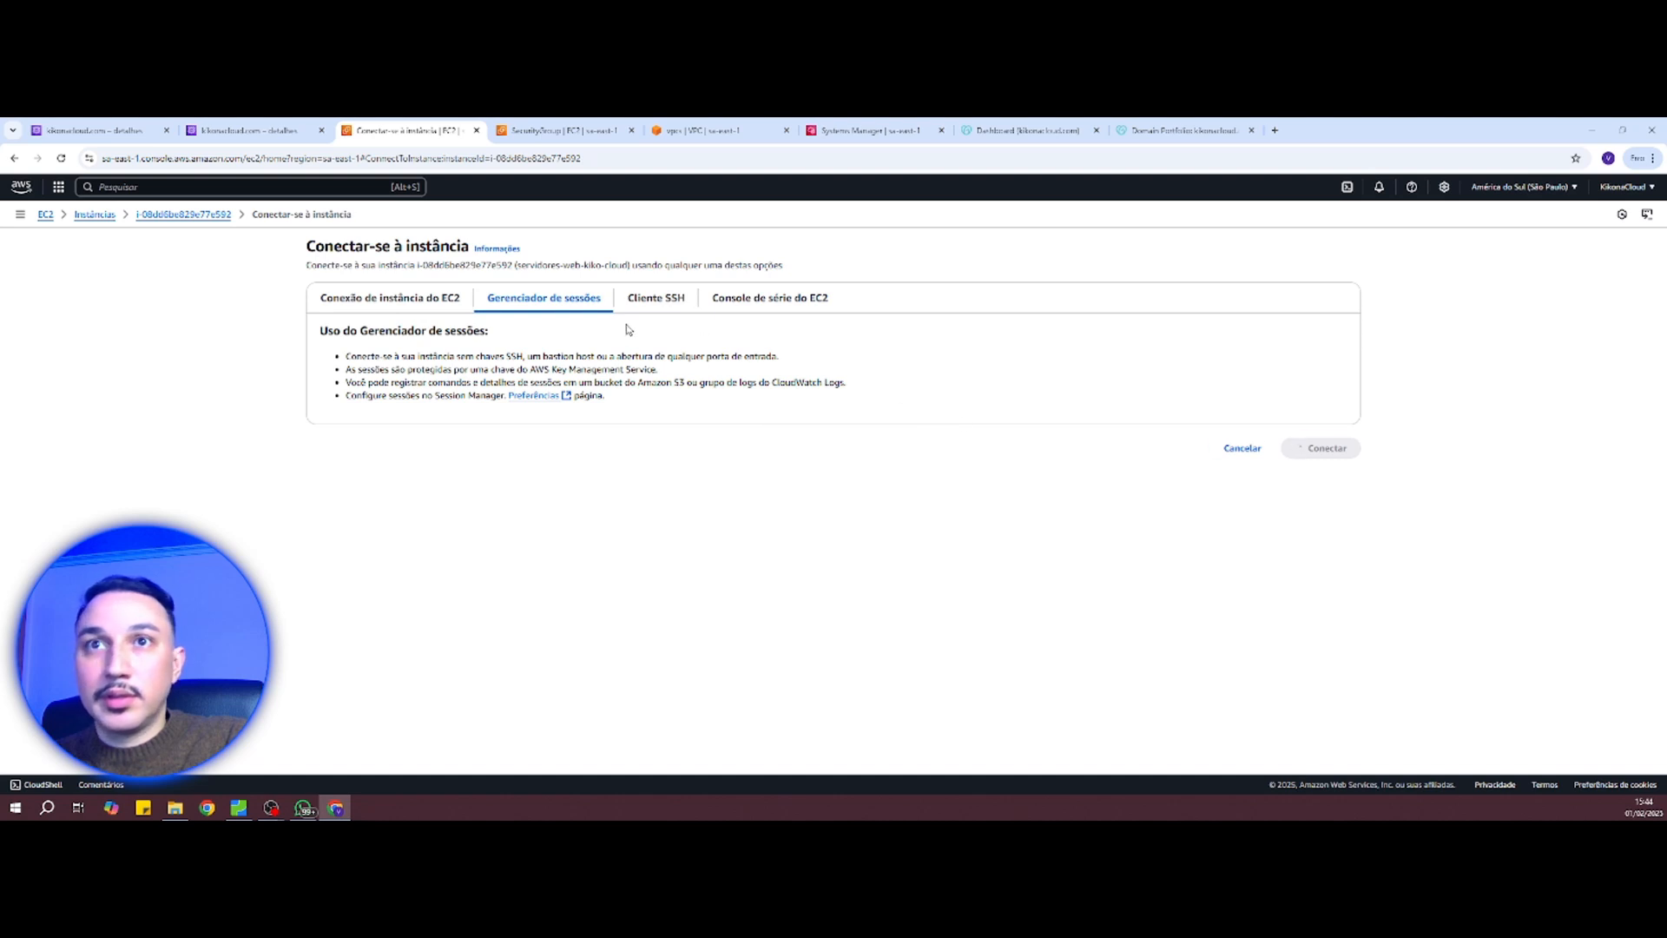
pyautogui.click(1329, 450)
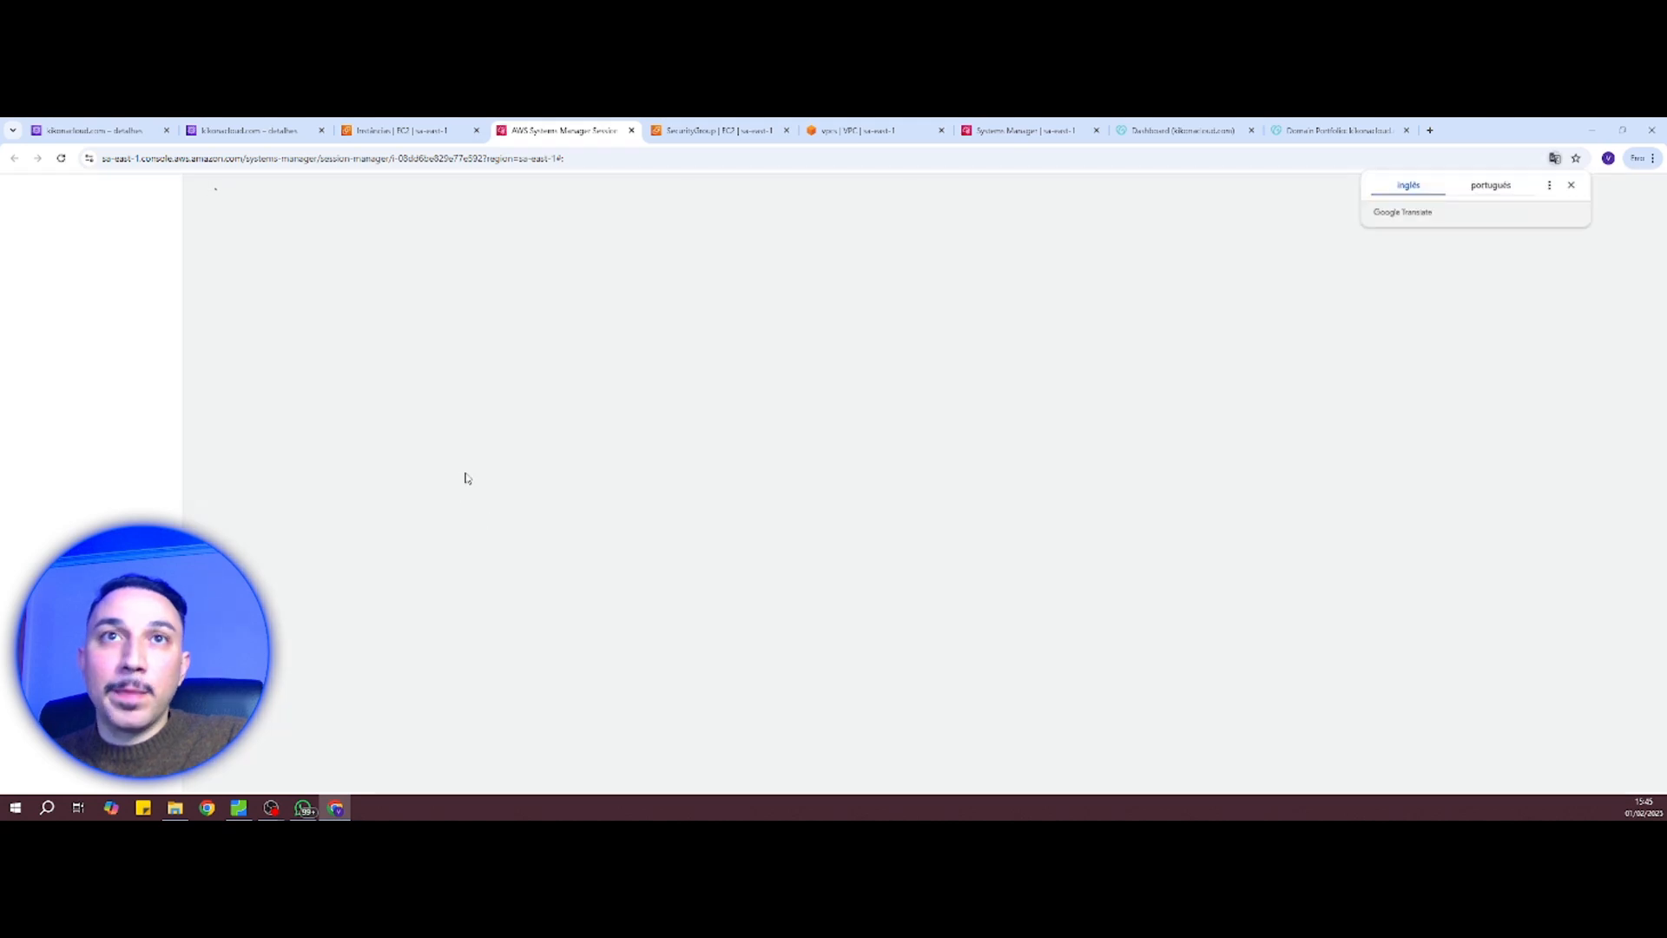
pyautogui.click(1570, 185)
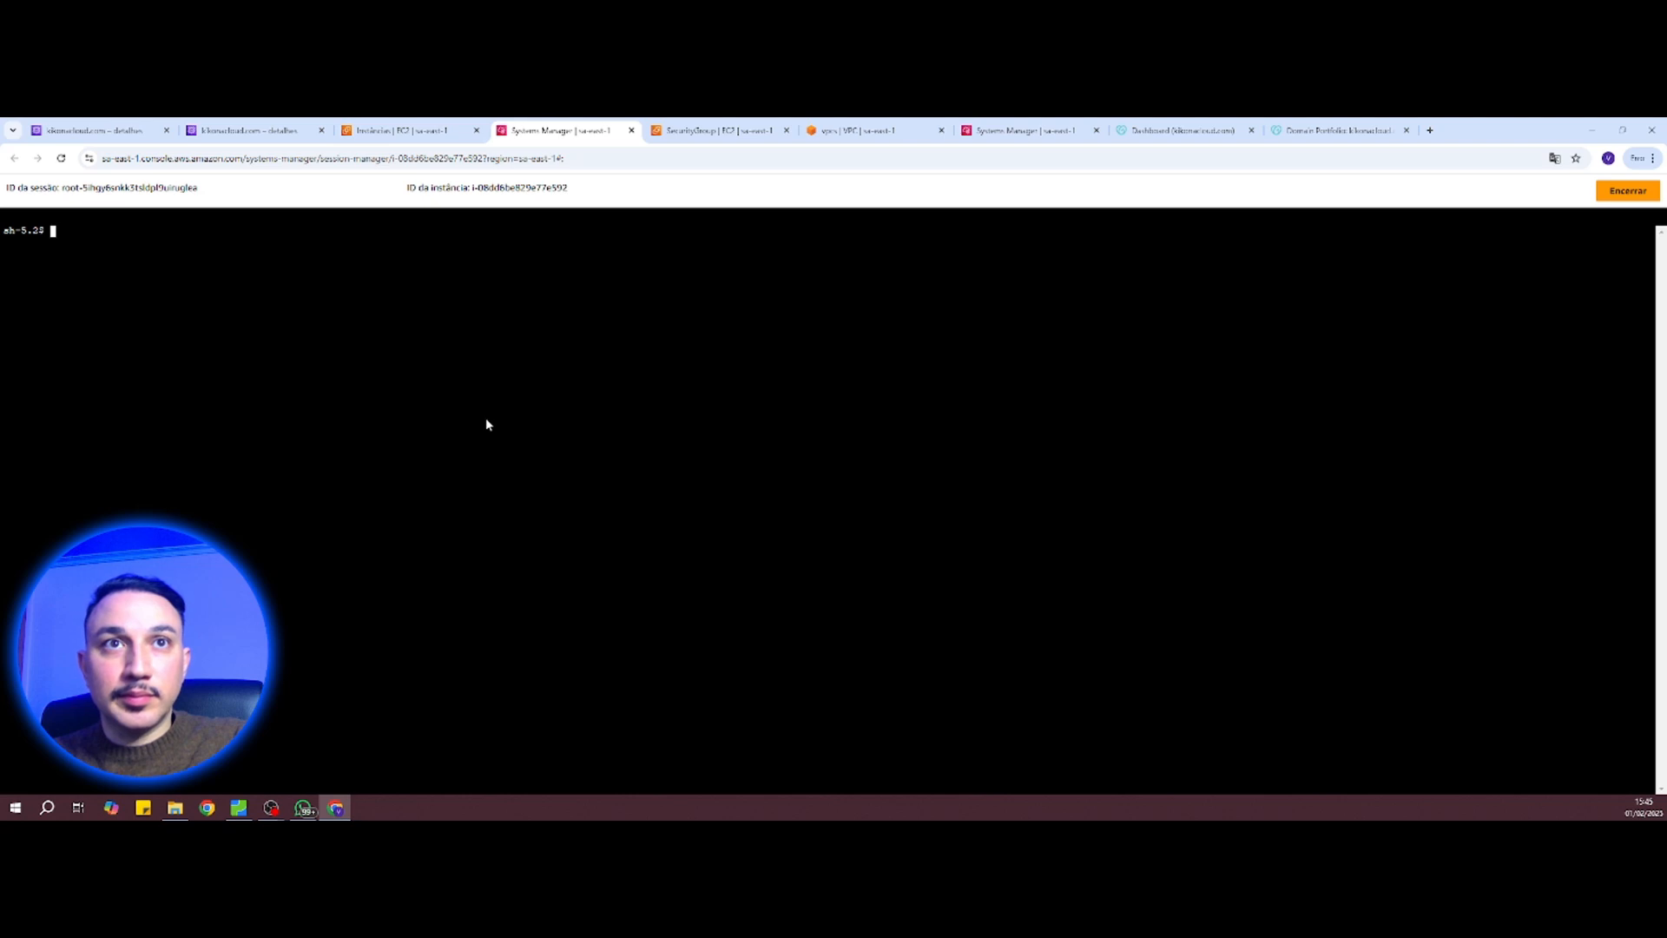
pyautogui.press('Return')
pyautogui.press('Return')
pyautogui.press('Return')
pyautogui.write('sudo su')
pyautogui.press('Return')
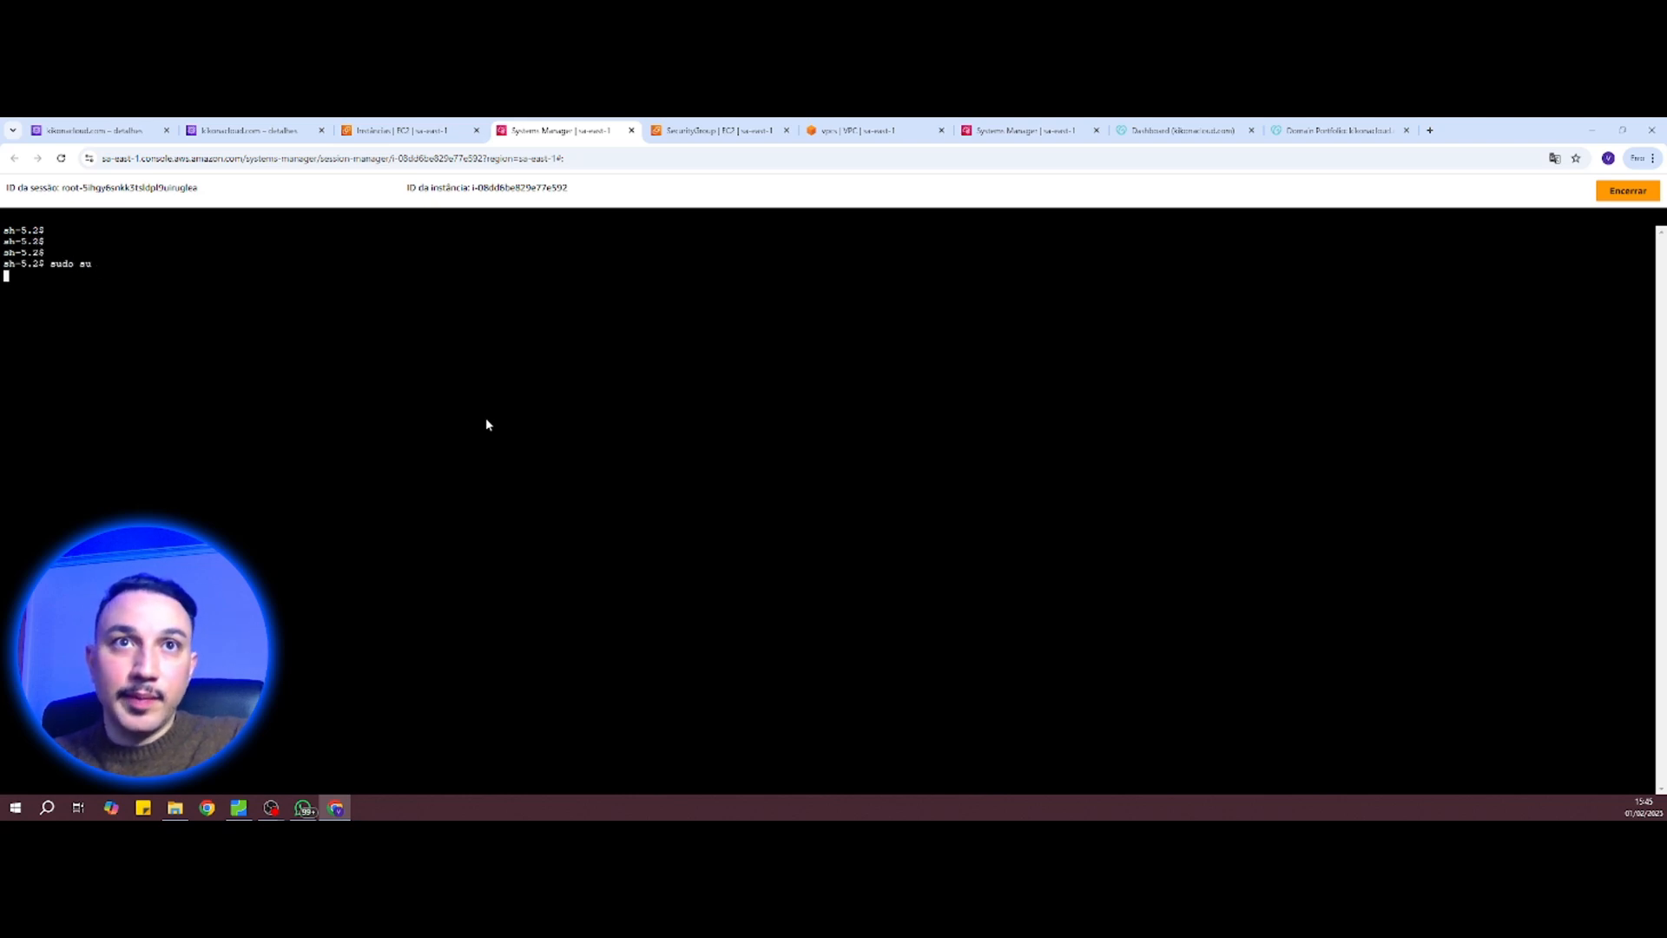
# Step: Try to query the web server service with the command systemctl nginx status
pyautogui.write('sys')
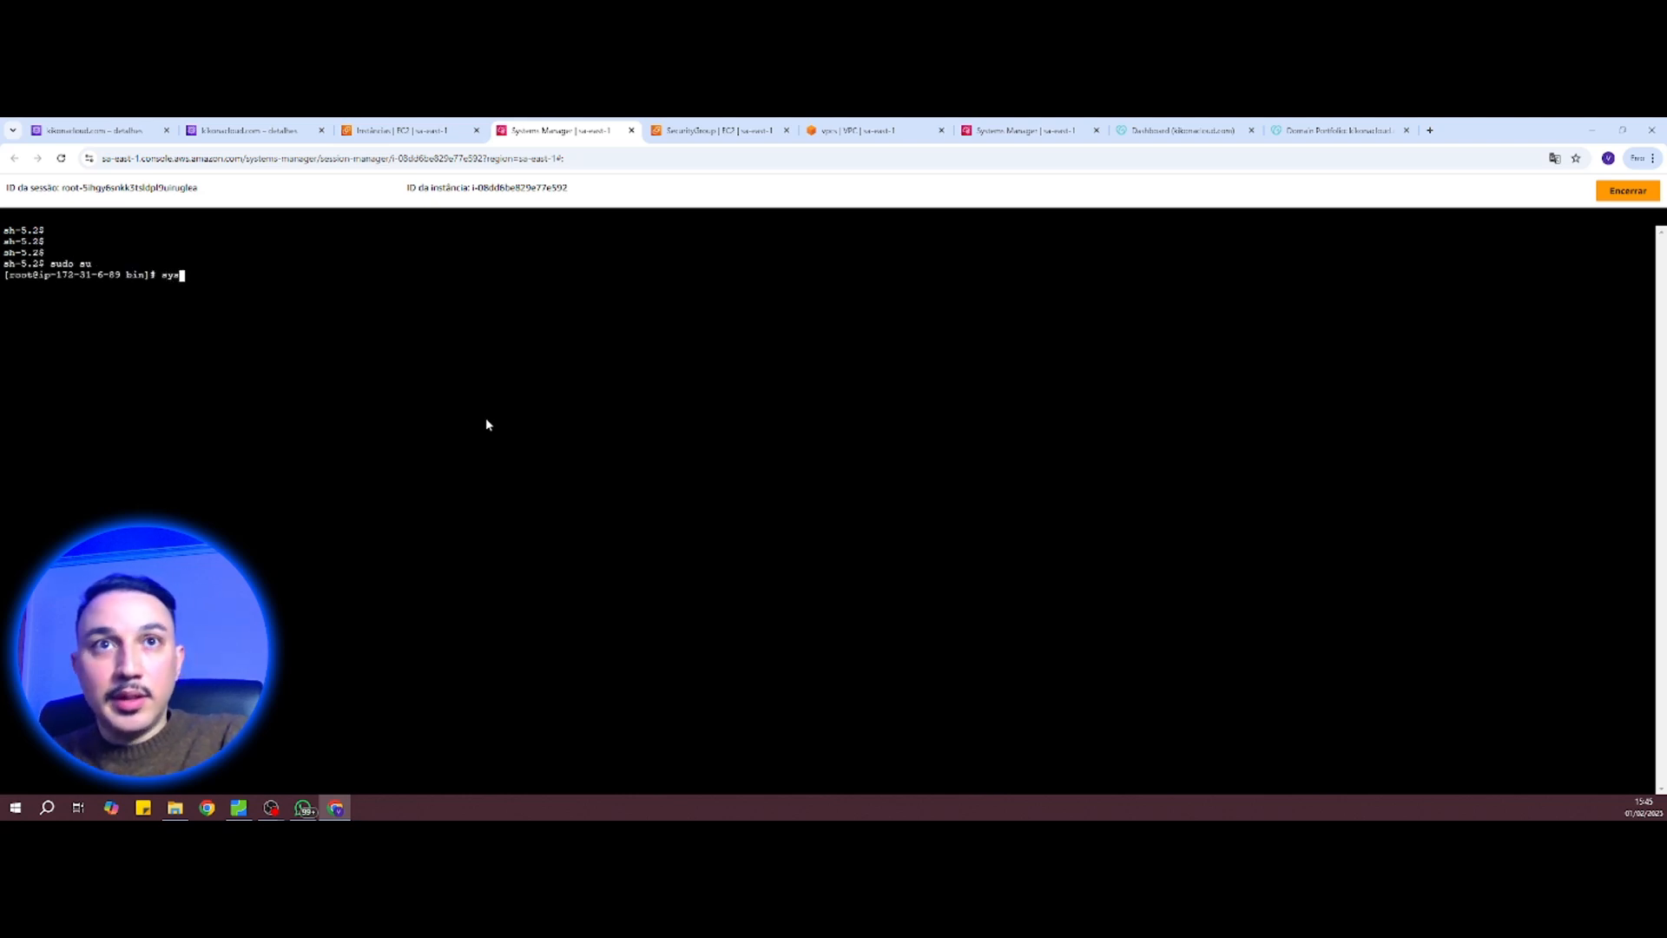
pyautogui.write('temctl')
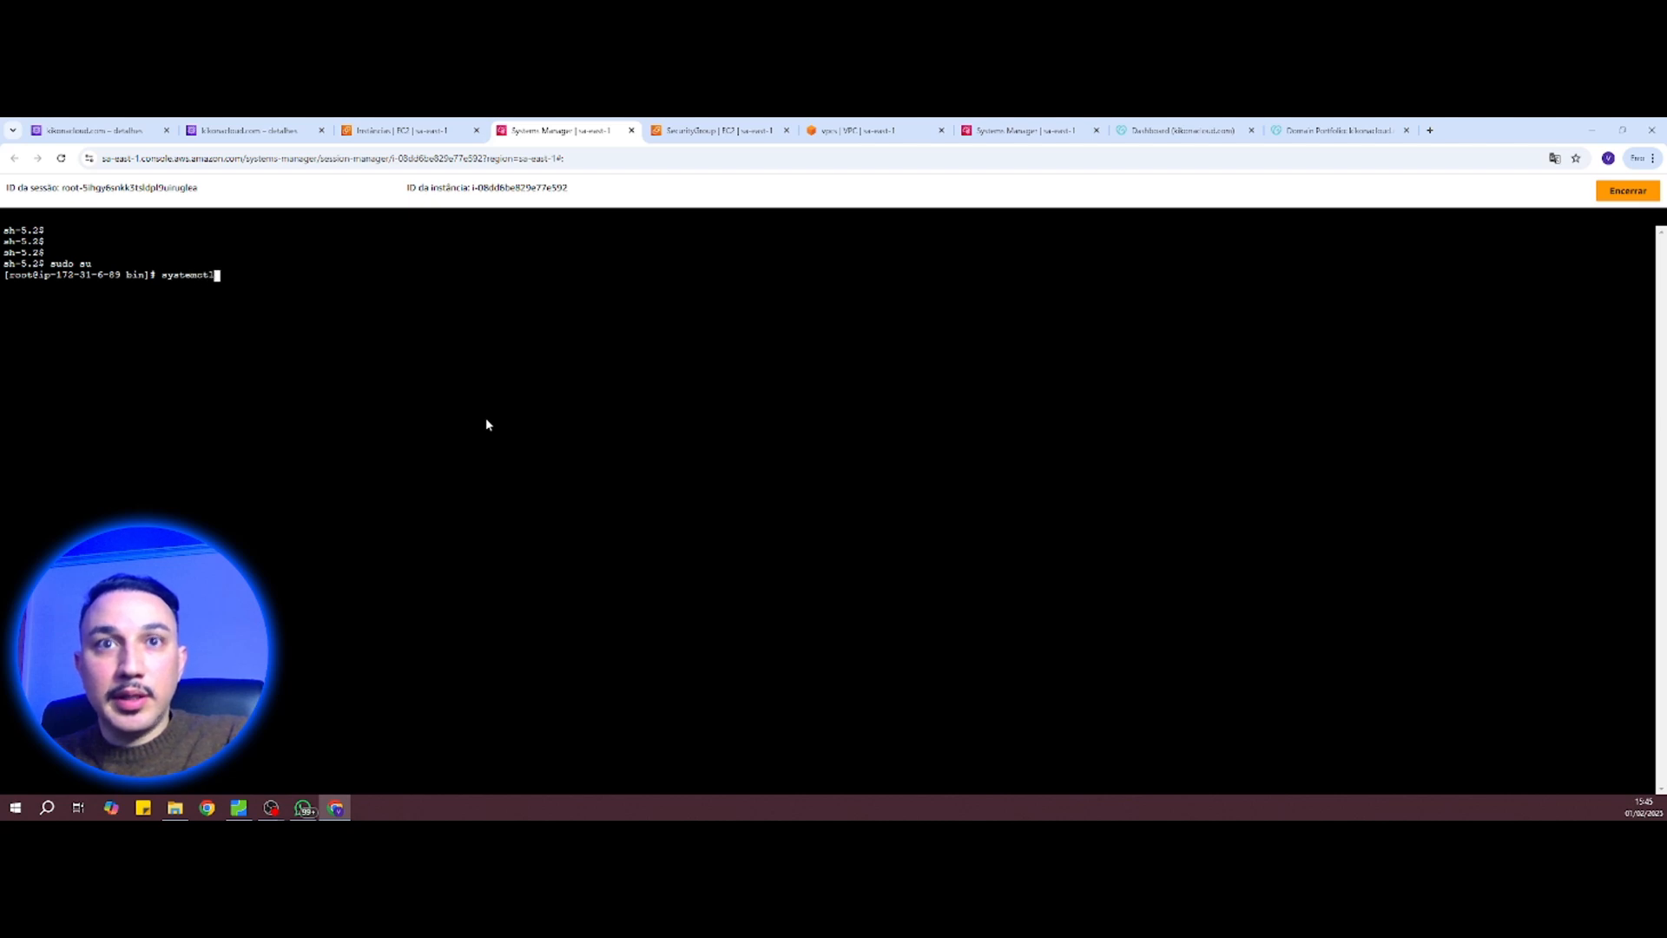
pyautogui.write(' rginx status')
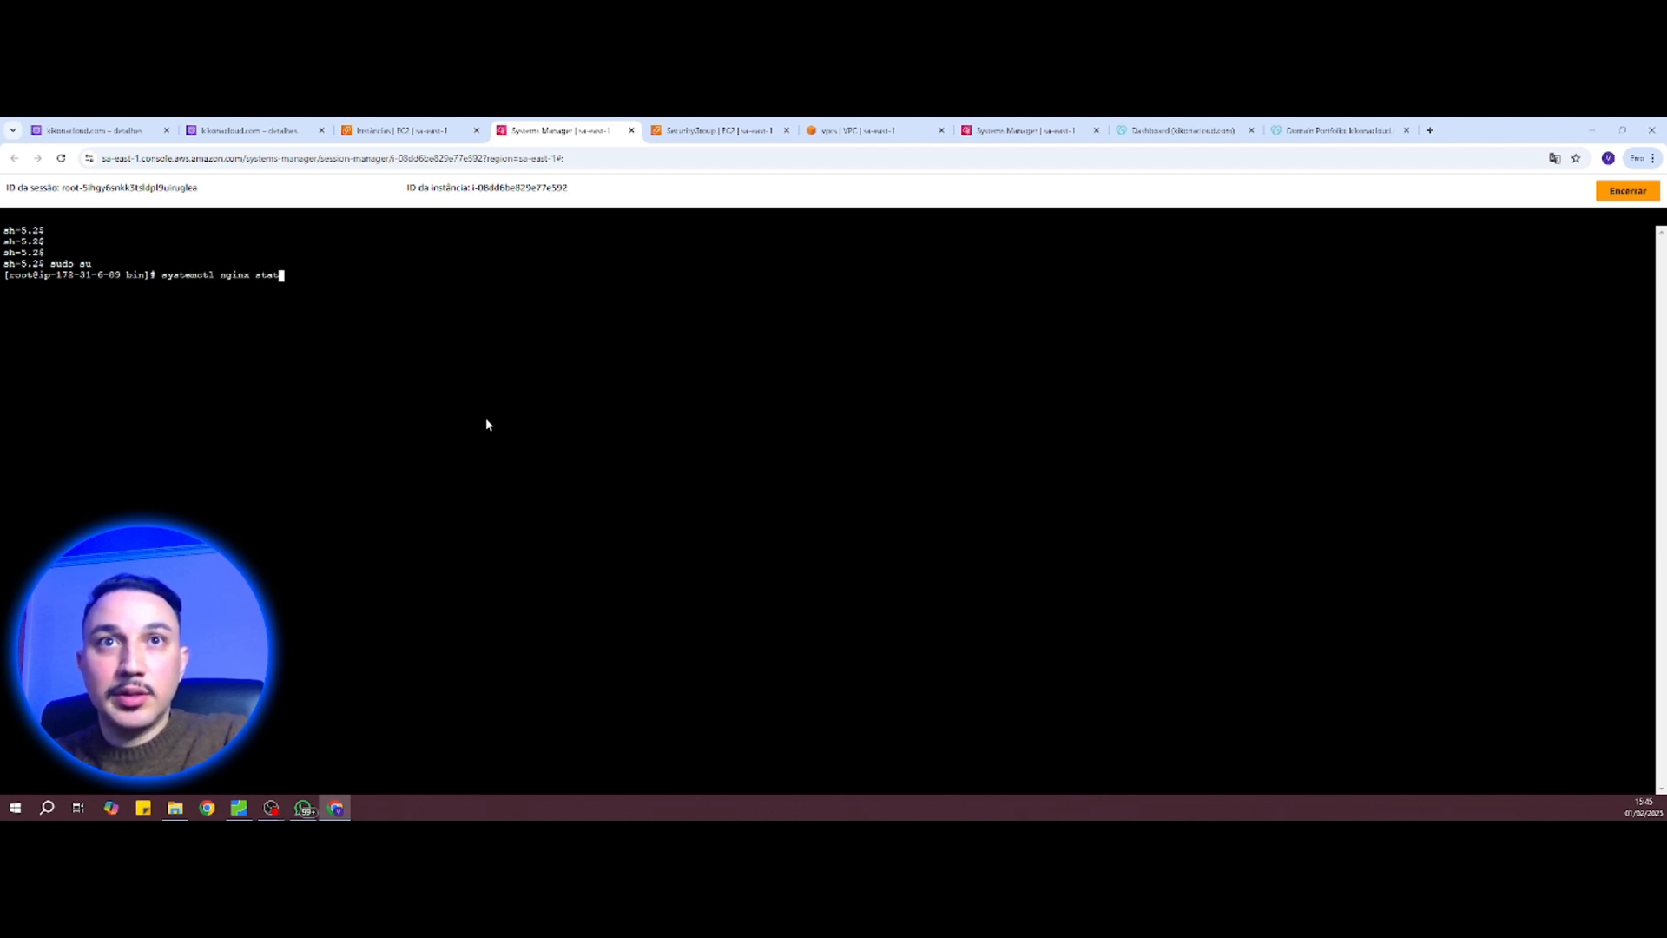
pyautogui.press('Return')
# Step: Correct the previous command to systemctl status nginx and run it to check the service
pyautogui.press('Up')
pyautogui.press('BackSpace')
pyautogui.press('BackSpace')
pyautogui.press('BackSpace')
pyautogui.press('BackSpace')
pyautogui.press('BackSpace')
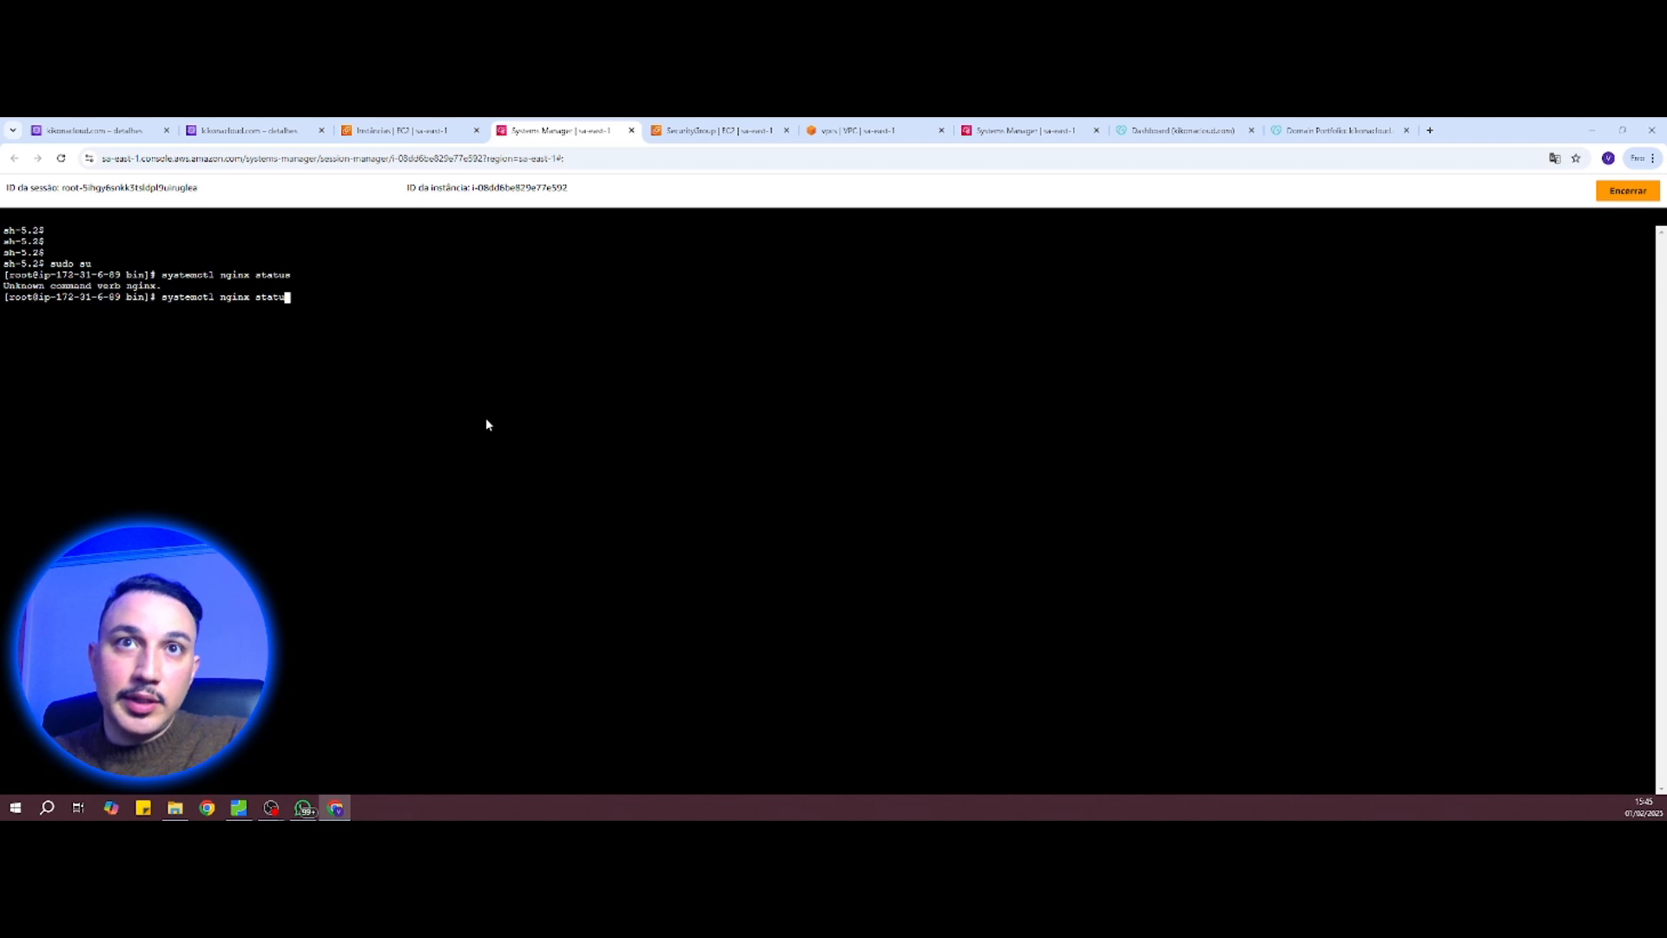
pyautogui.press('BackSpace')
pyautogui.press('BackSpace')
pyautogui.press('BackSpace')
pyautogui.press('BackSpace')
pyautogui.press('BackSpace')
pyautogui.press('BackSpace')
pyautogui.press('BackSpace')
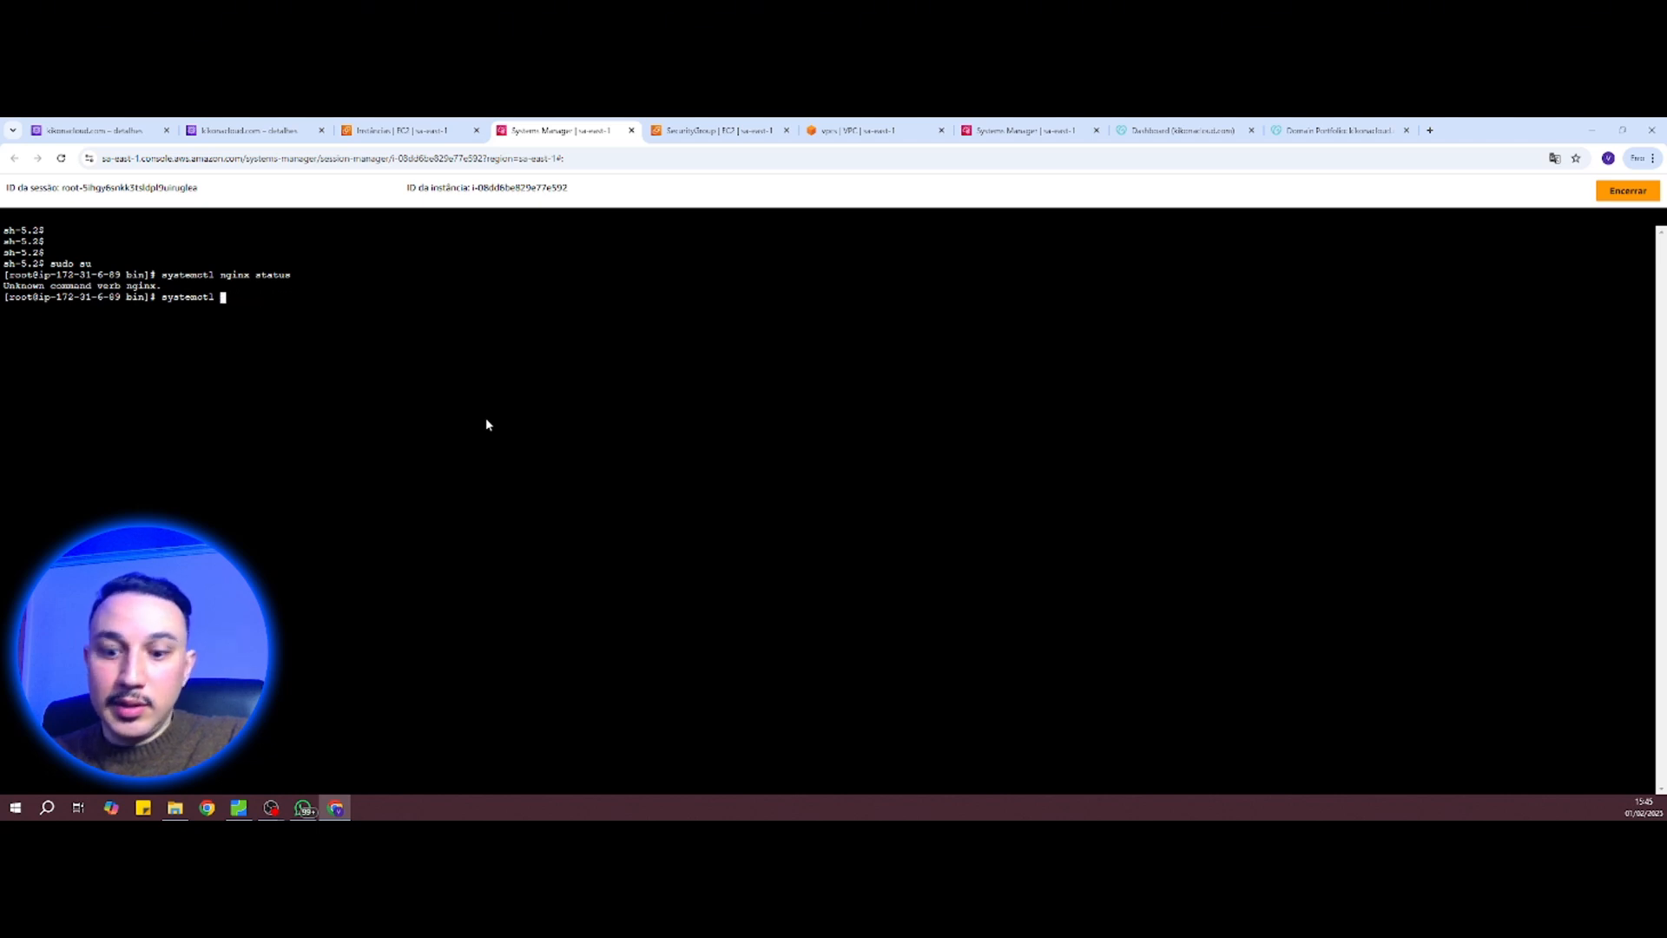
pyautogui.write('status nginx')
pyautogui.press('Return')
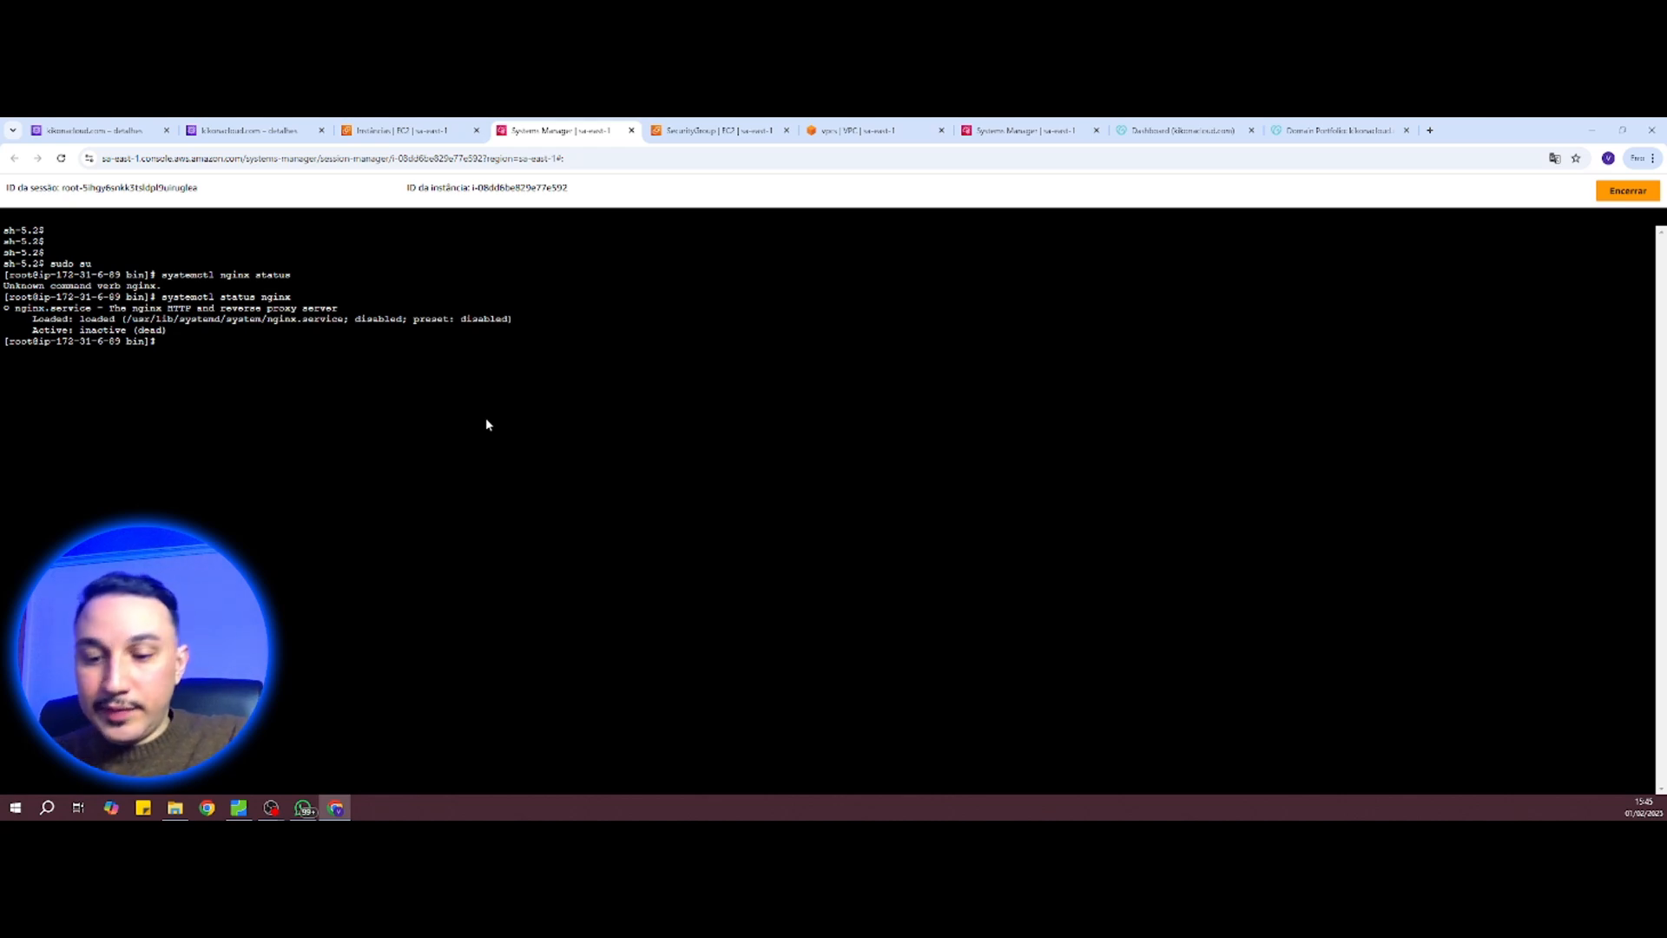
# Step: Start the nginx service with systemctl start nginx and check its status again
pyautogui.write('system')
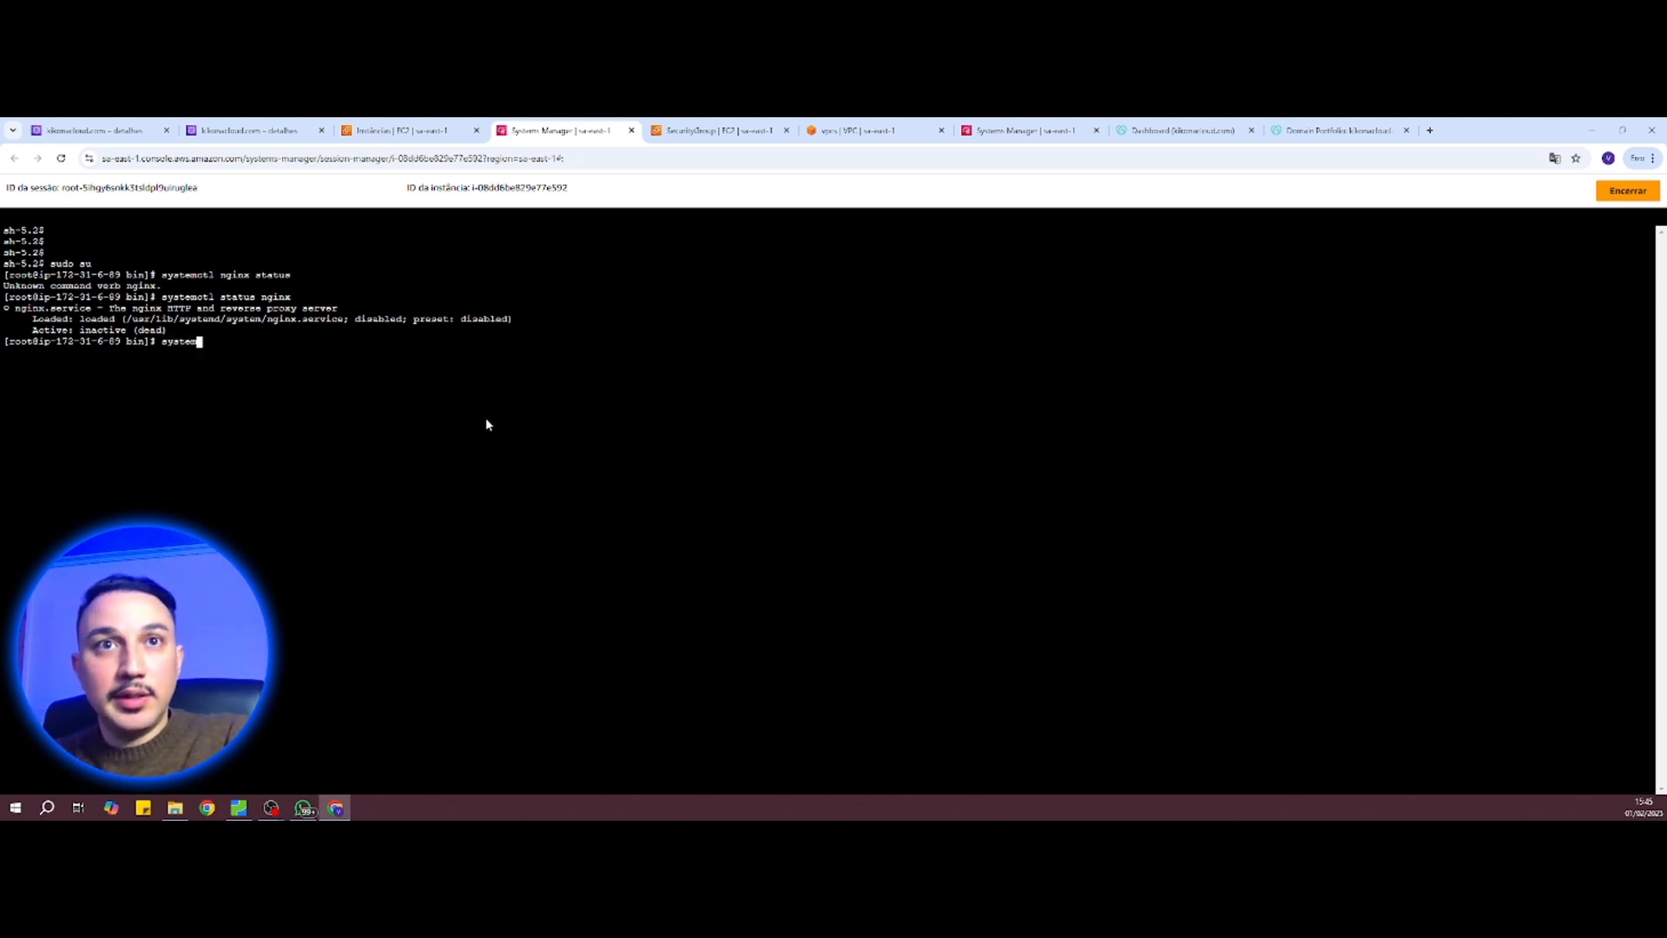
pyautogui.write('ctl ')
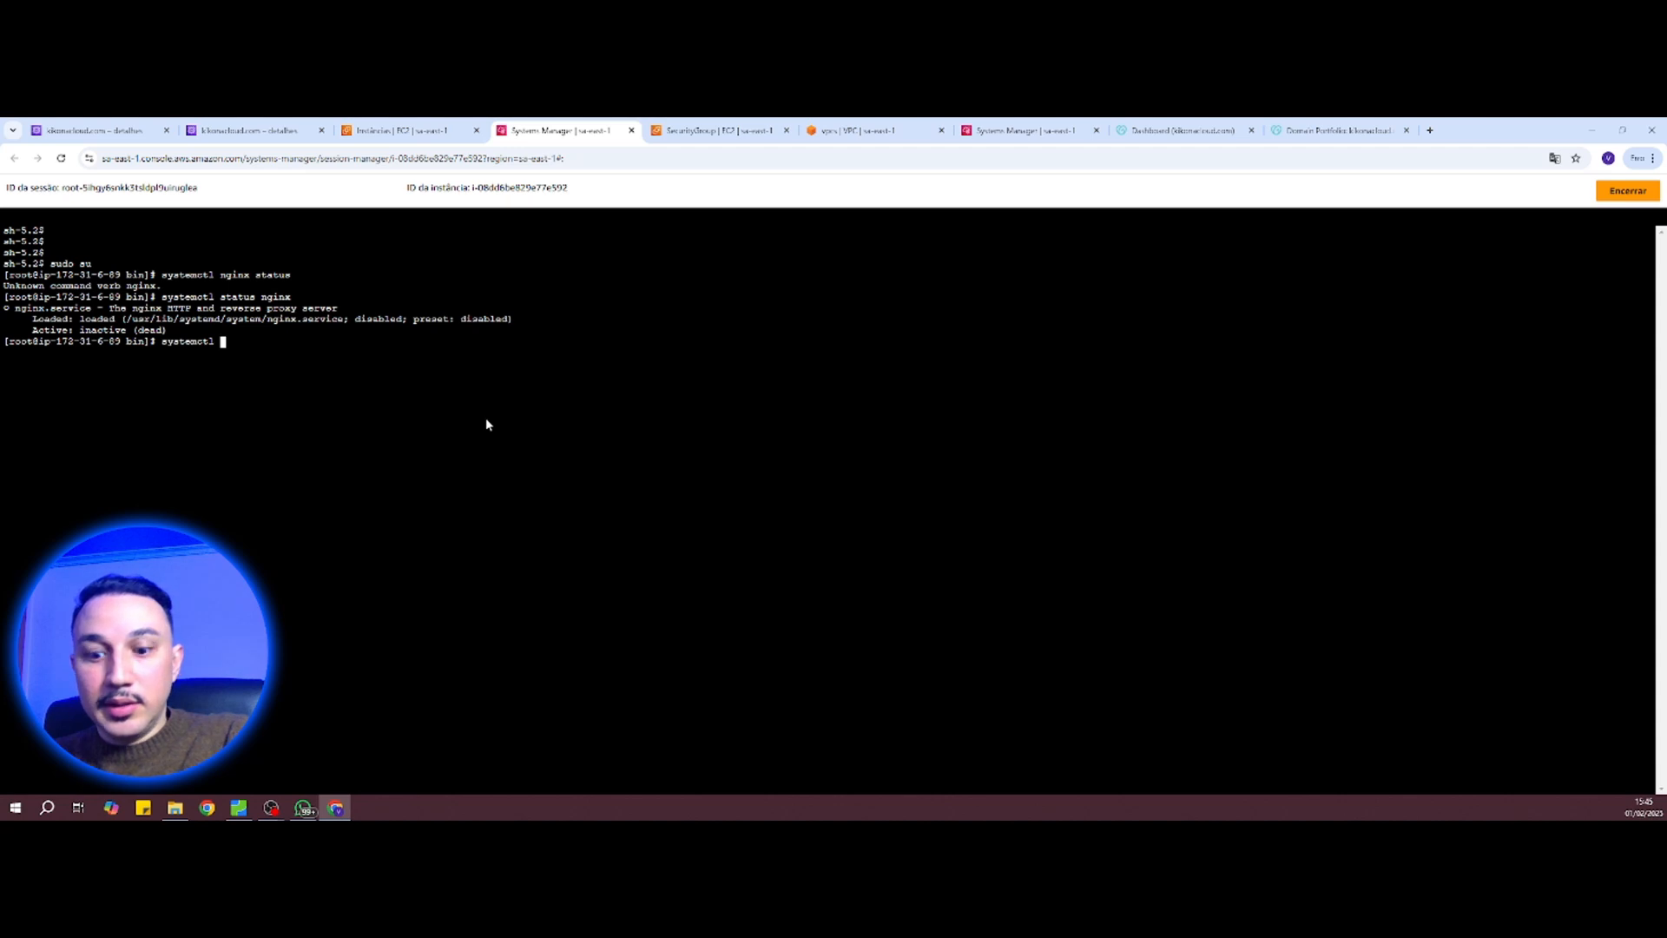
pyautogui.write('start nginx')
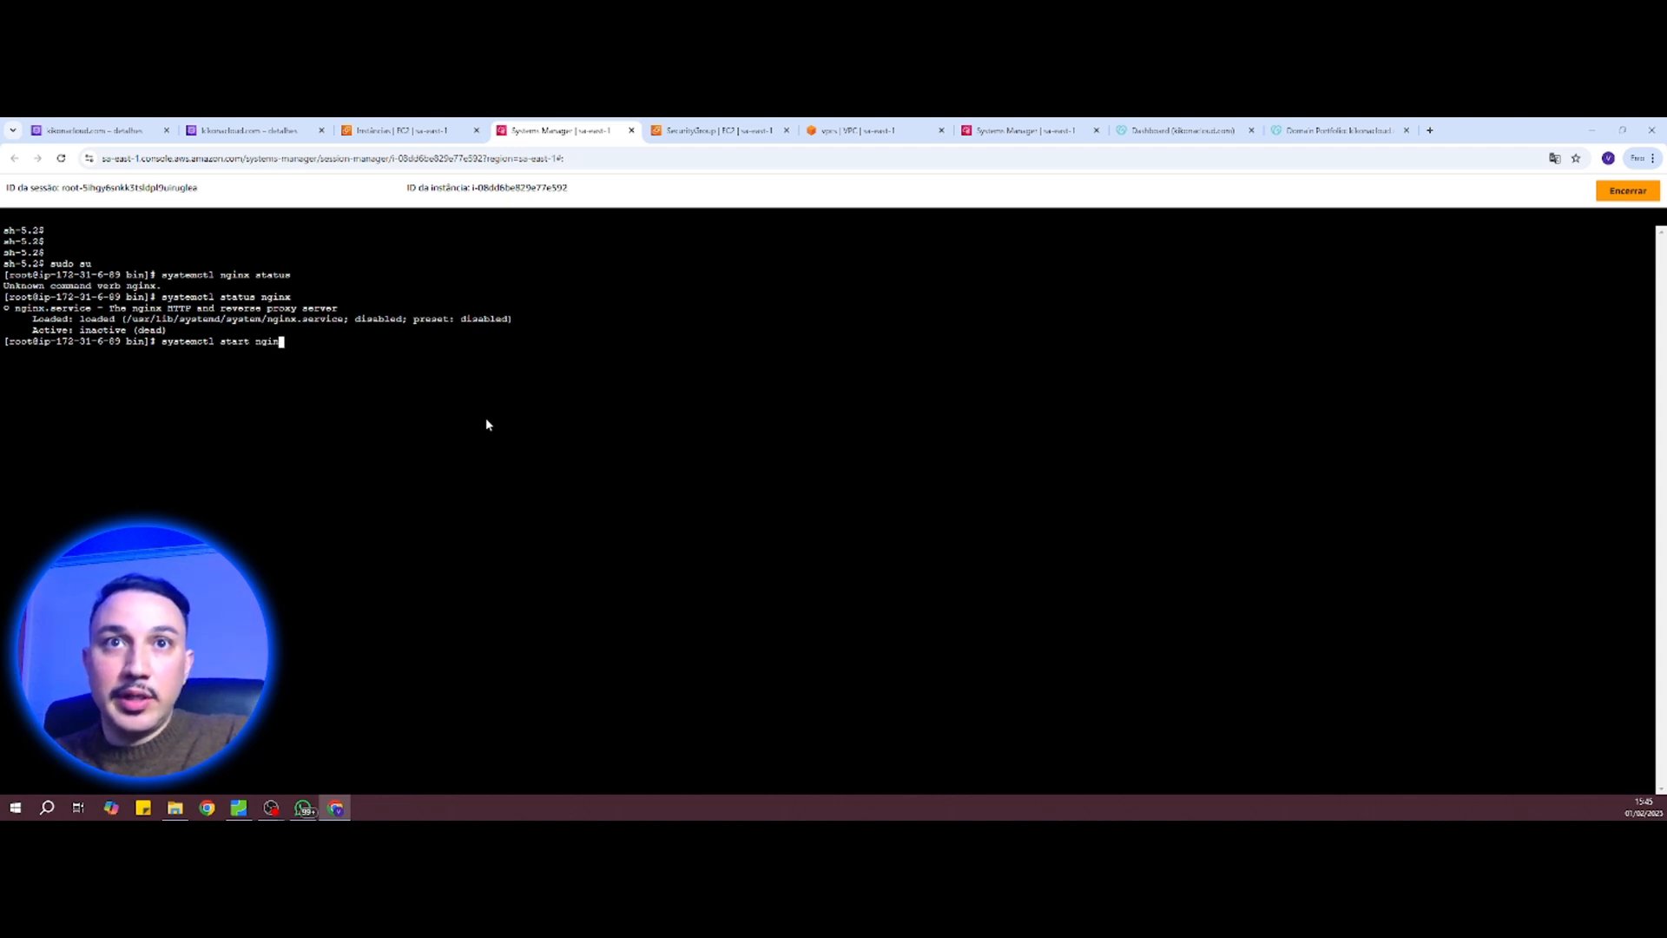
pyautogui.press('Return')
pyautogui.press('Up')
pyautogui.press('Up')
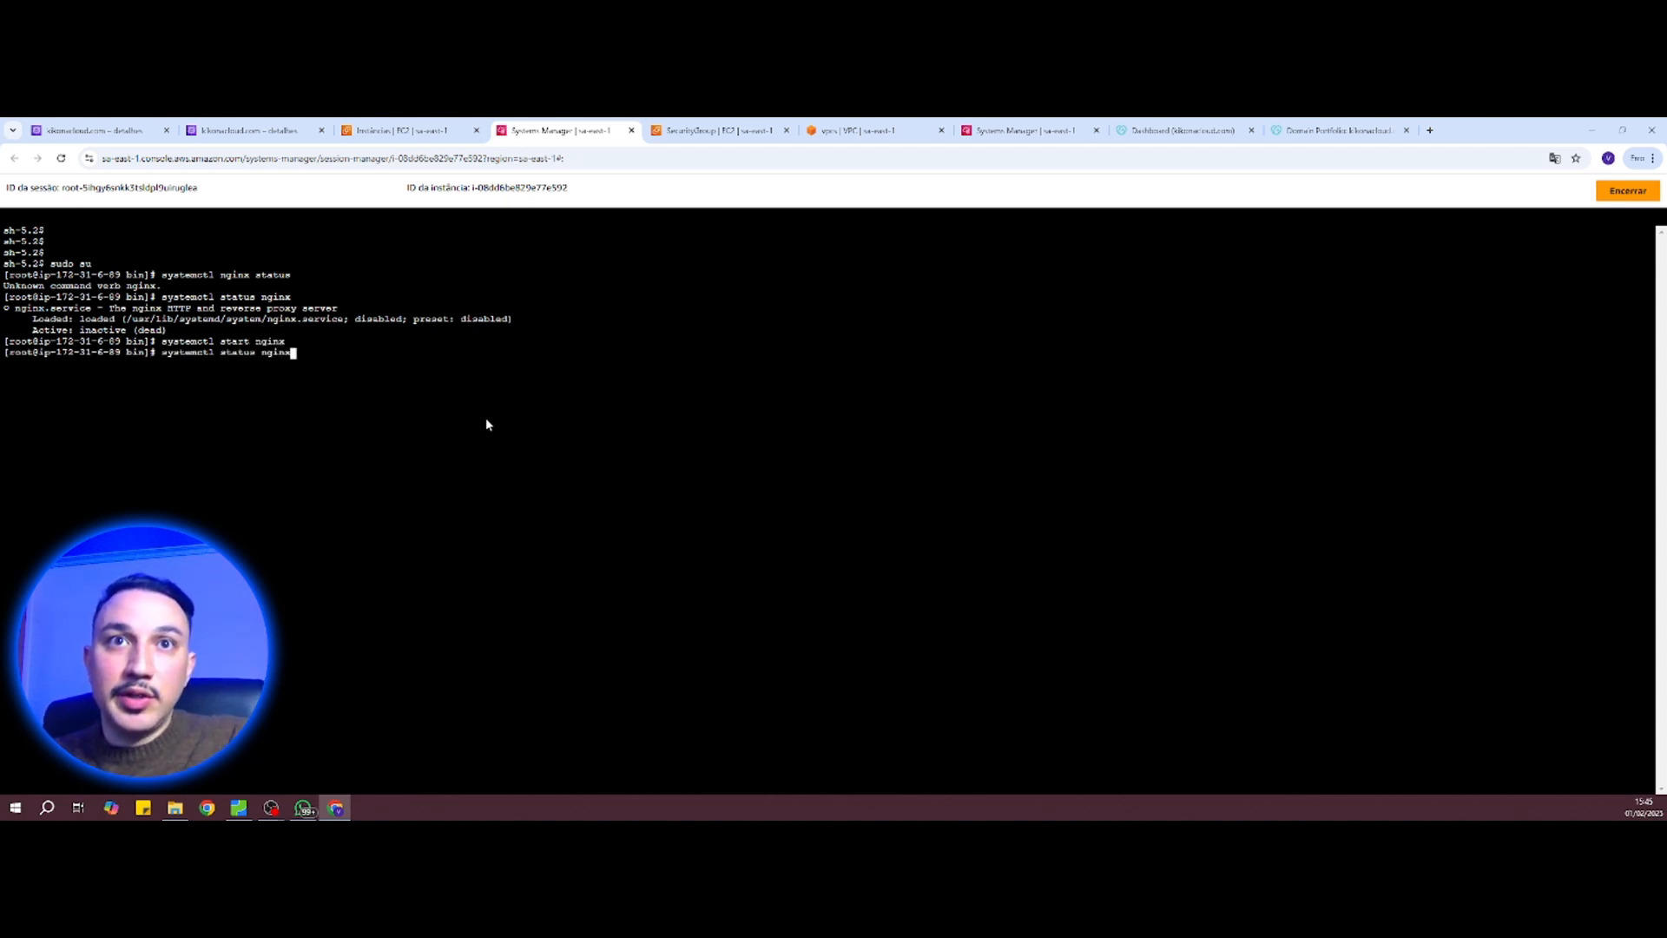
pyautogui.press('Return')
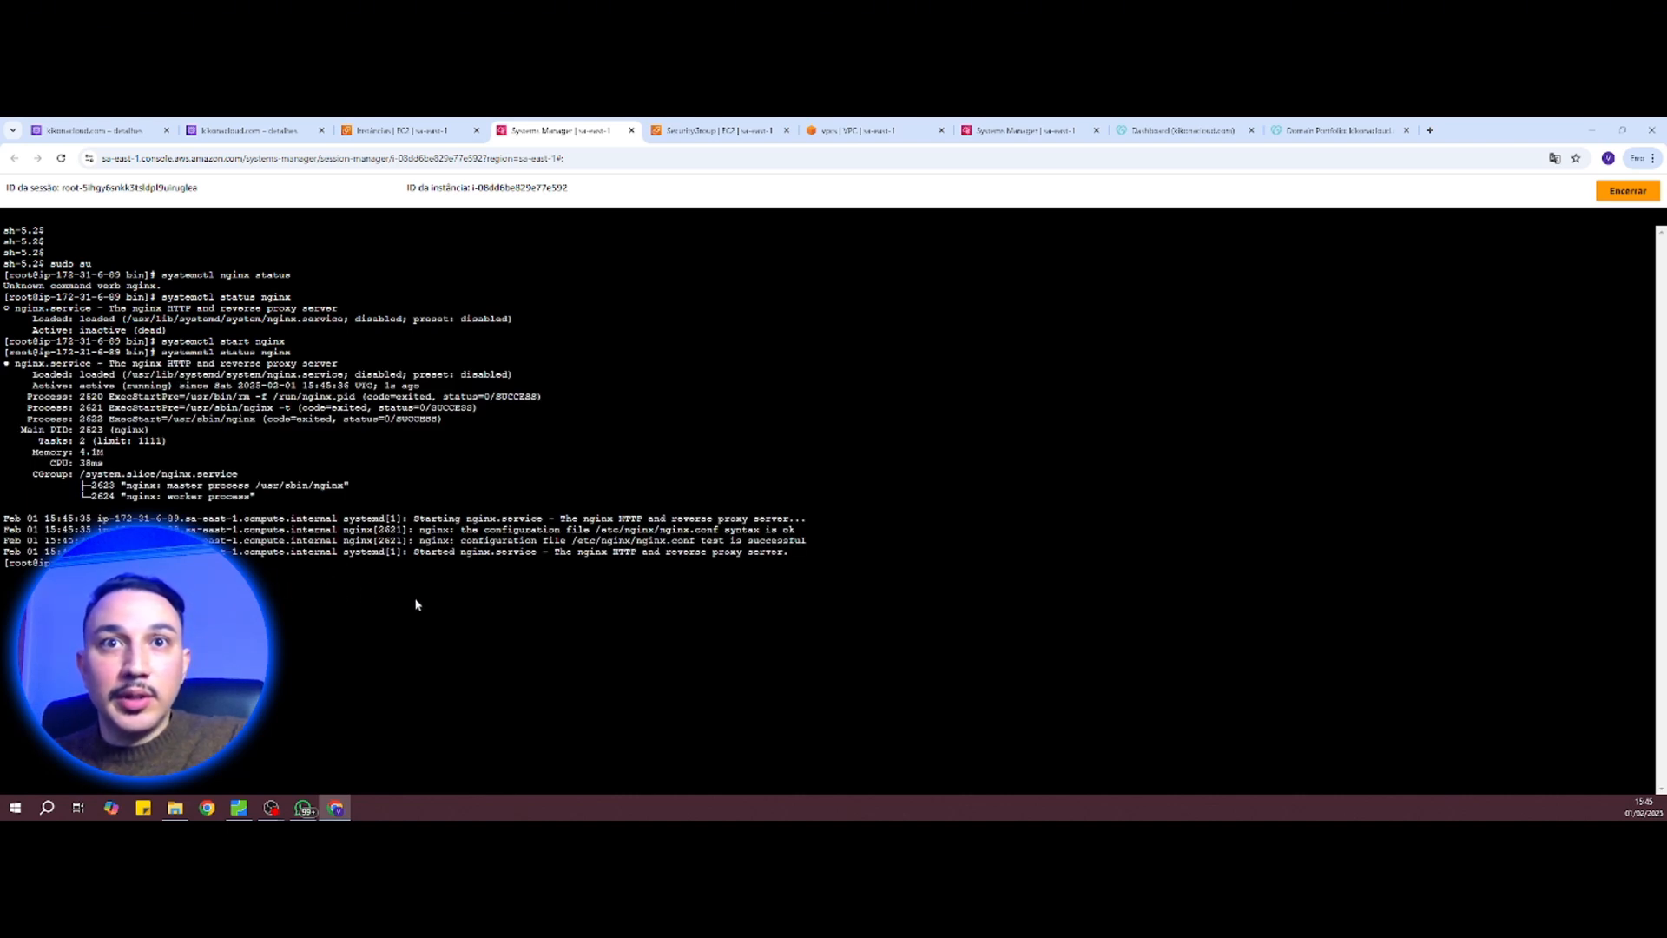
# Step: Return to the testing instance's terminal session and rerun curl against servidorweb.kikonacloud.com
pyautogui.click(1014, 134)
pyautogui.write('l')
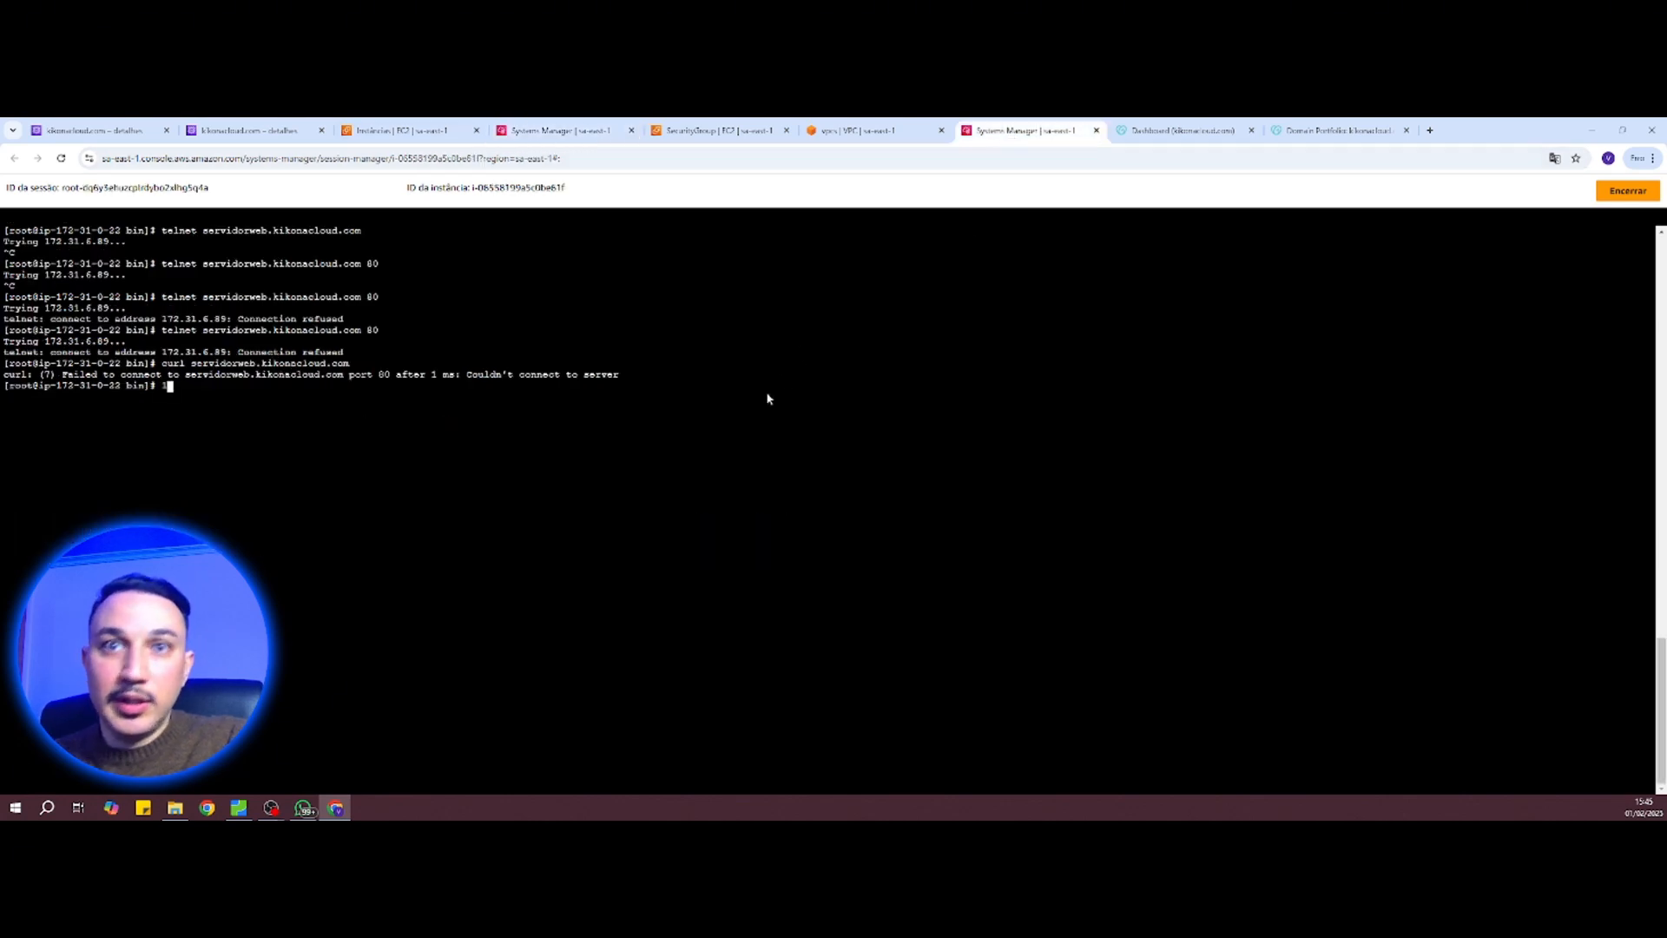
pyautogui.press('Up')
pyautogui.press('Return')
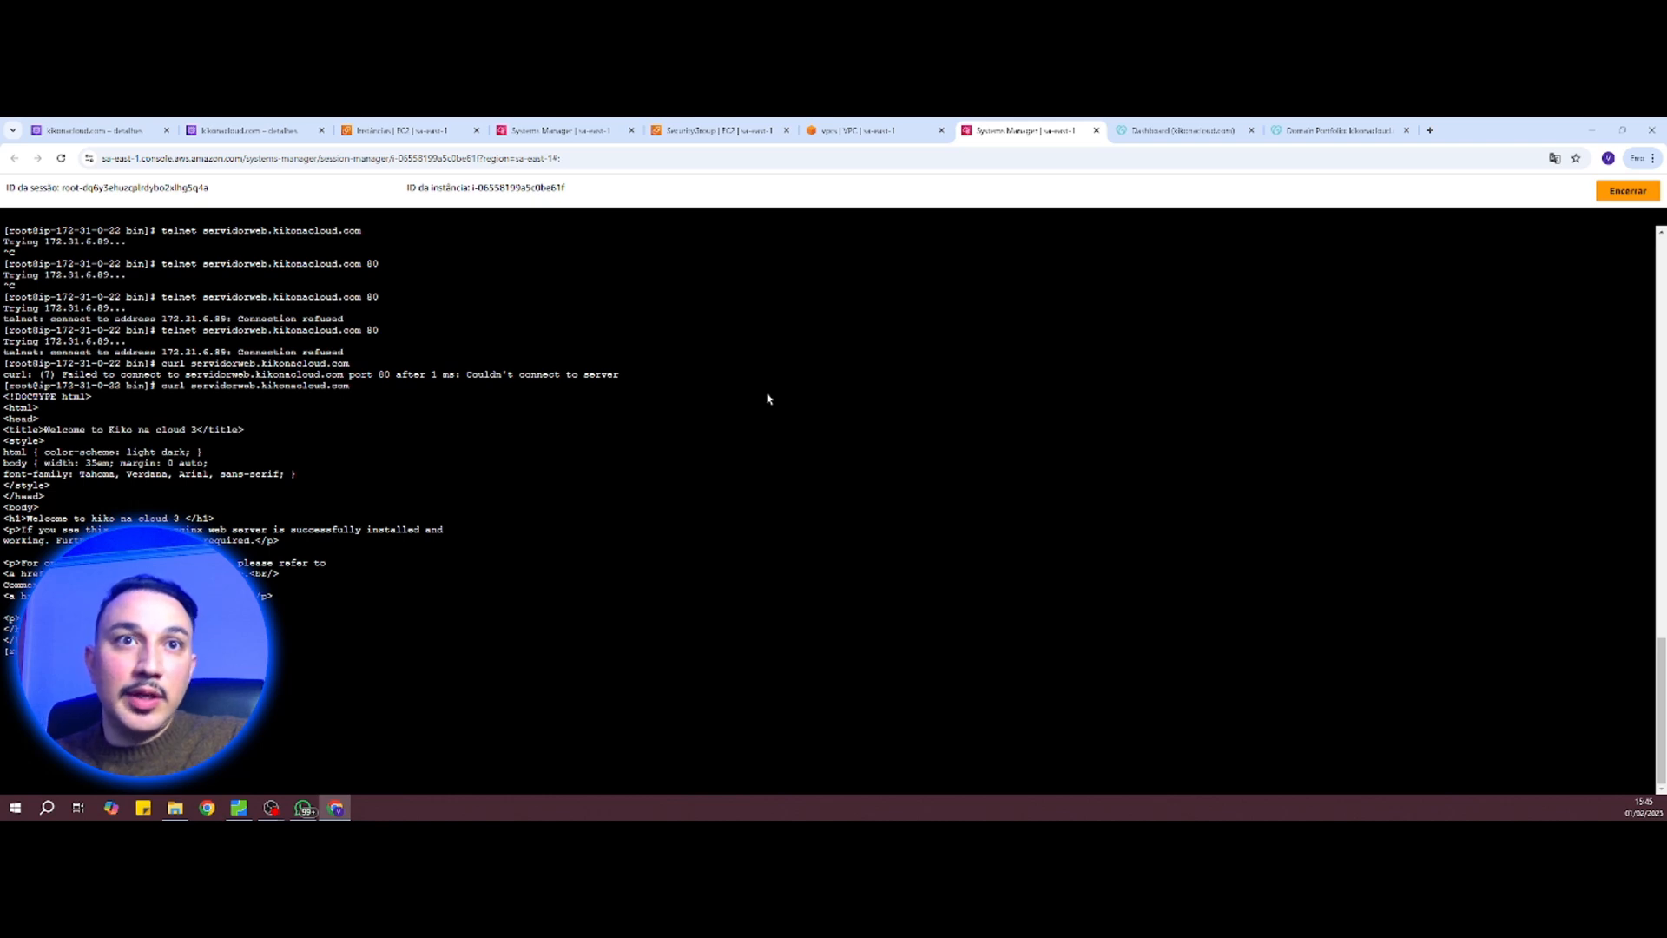
# Step: Rerun telnet to servidorweb.kikonacloud.com on port 80, end the connection, and clear the terminal
pyautogui.press('Up')
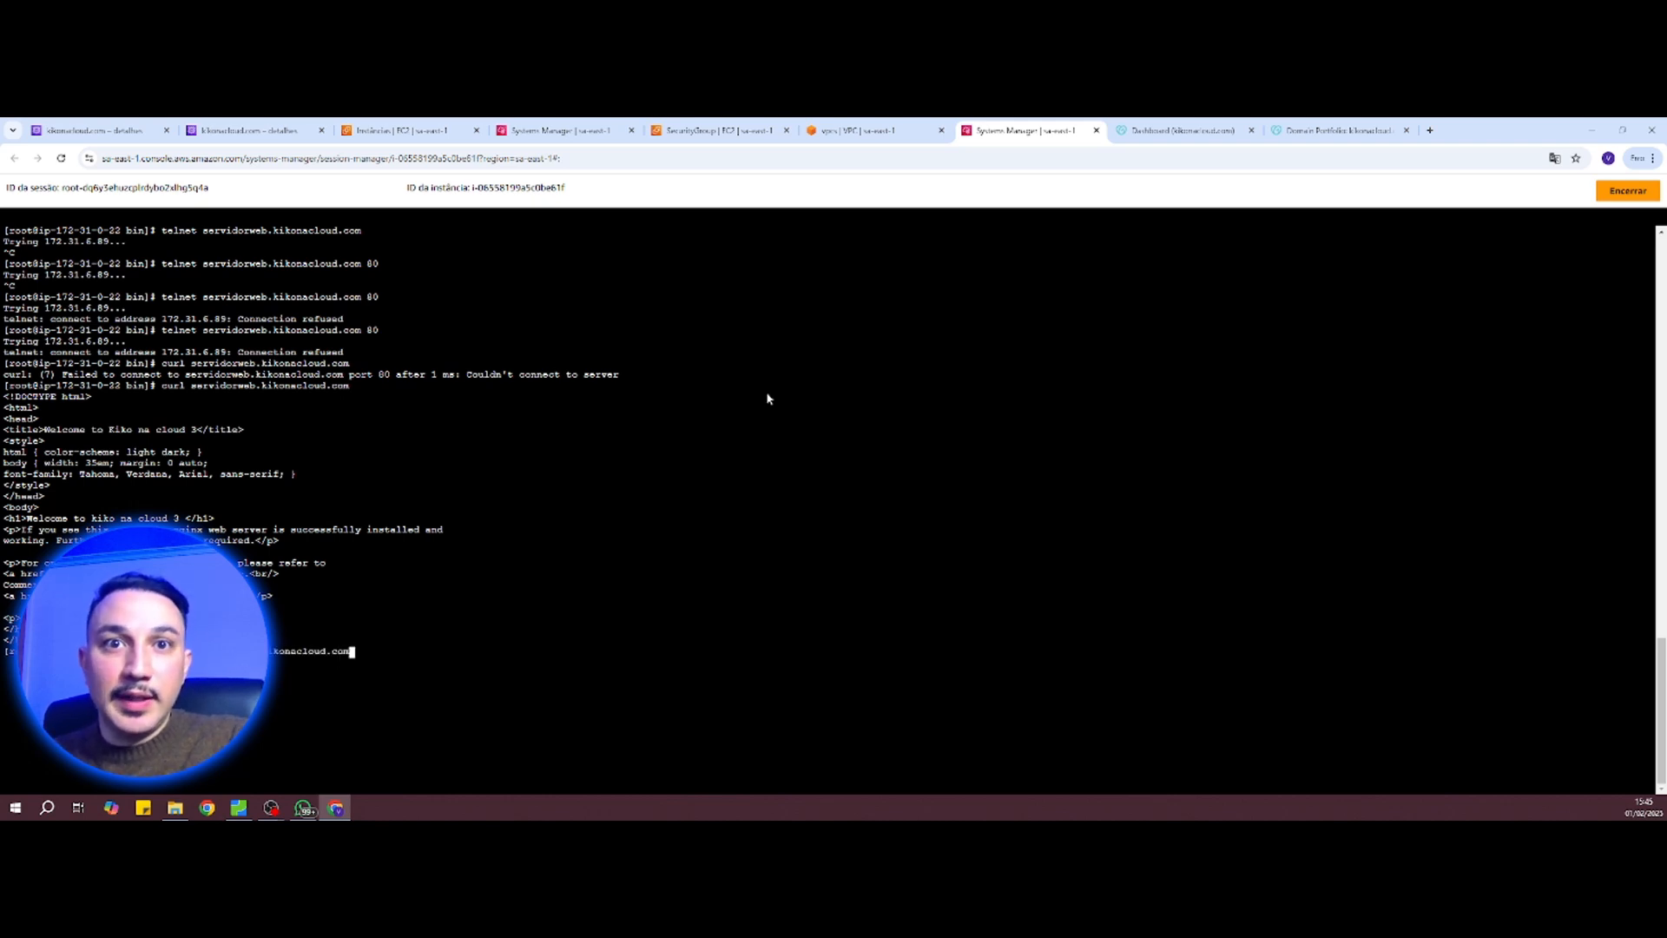
pyautogui.press('Up')
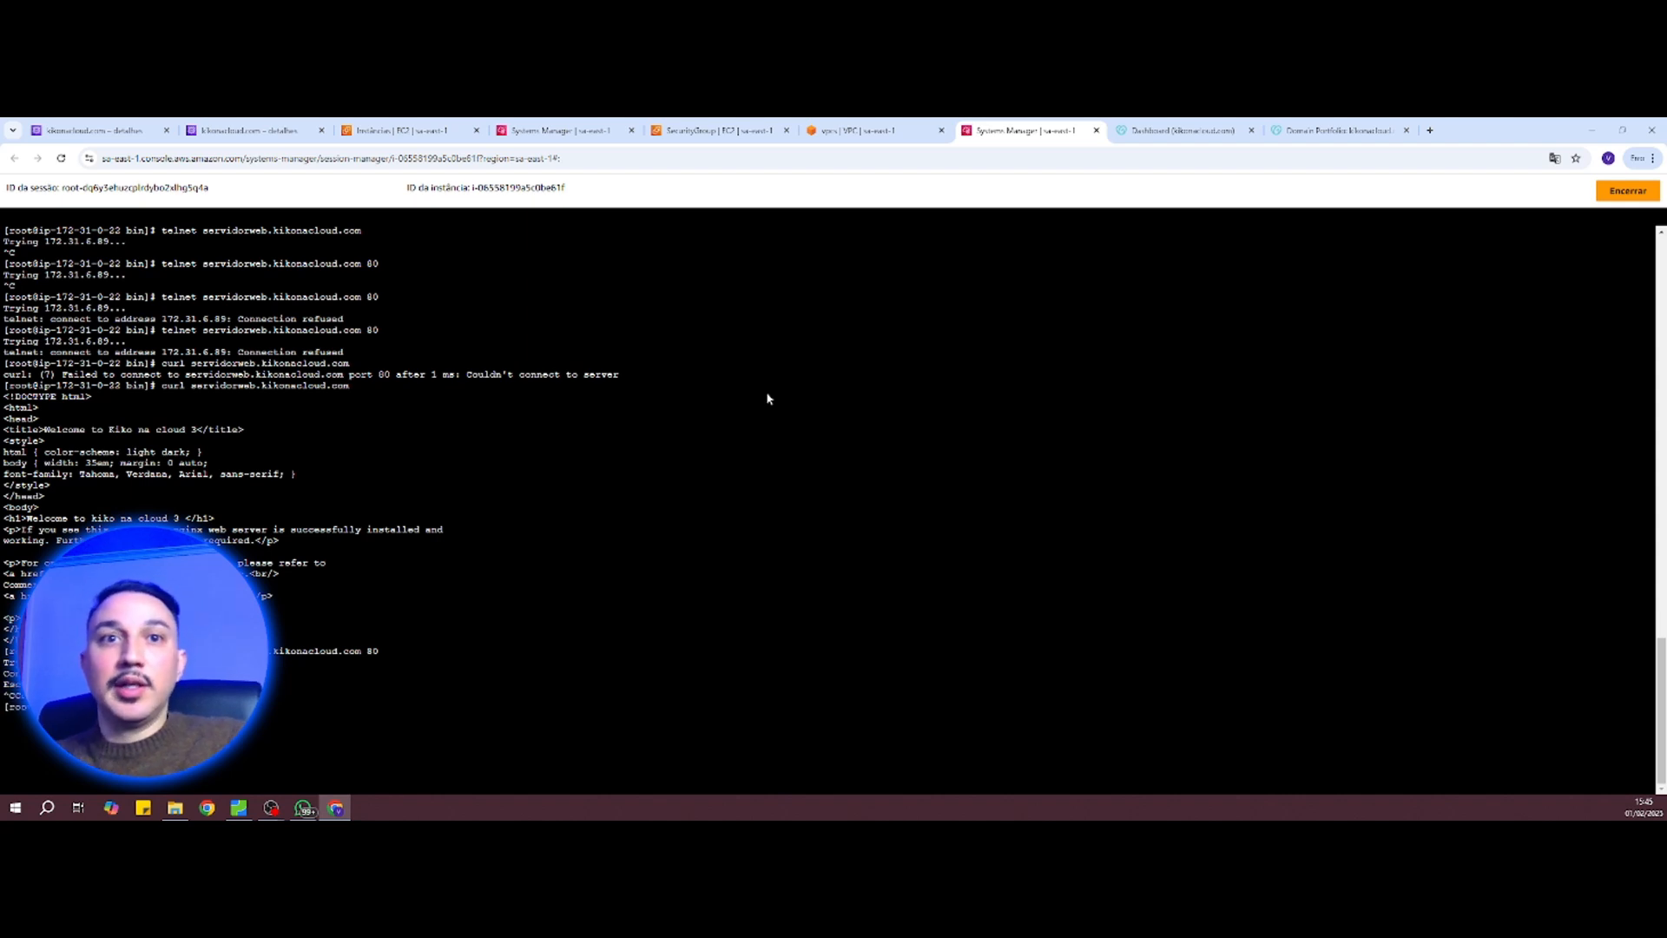
pyautogui.hotkey('ctrl', 'l')
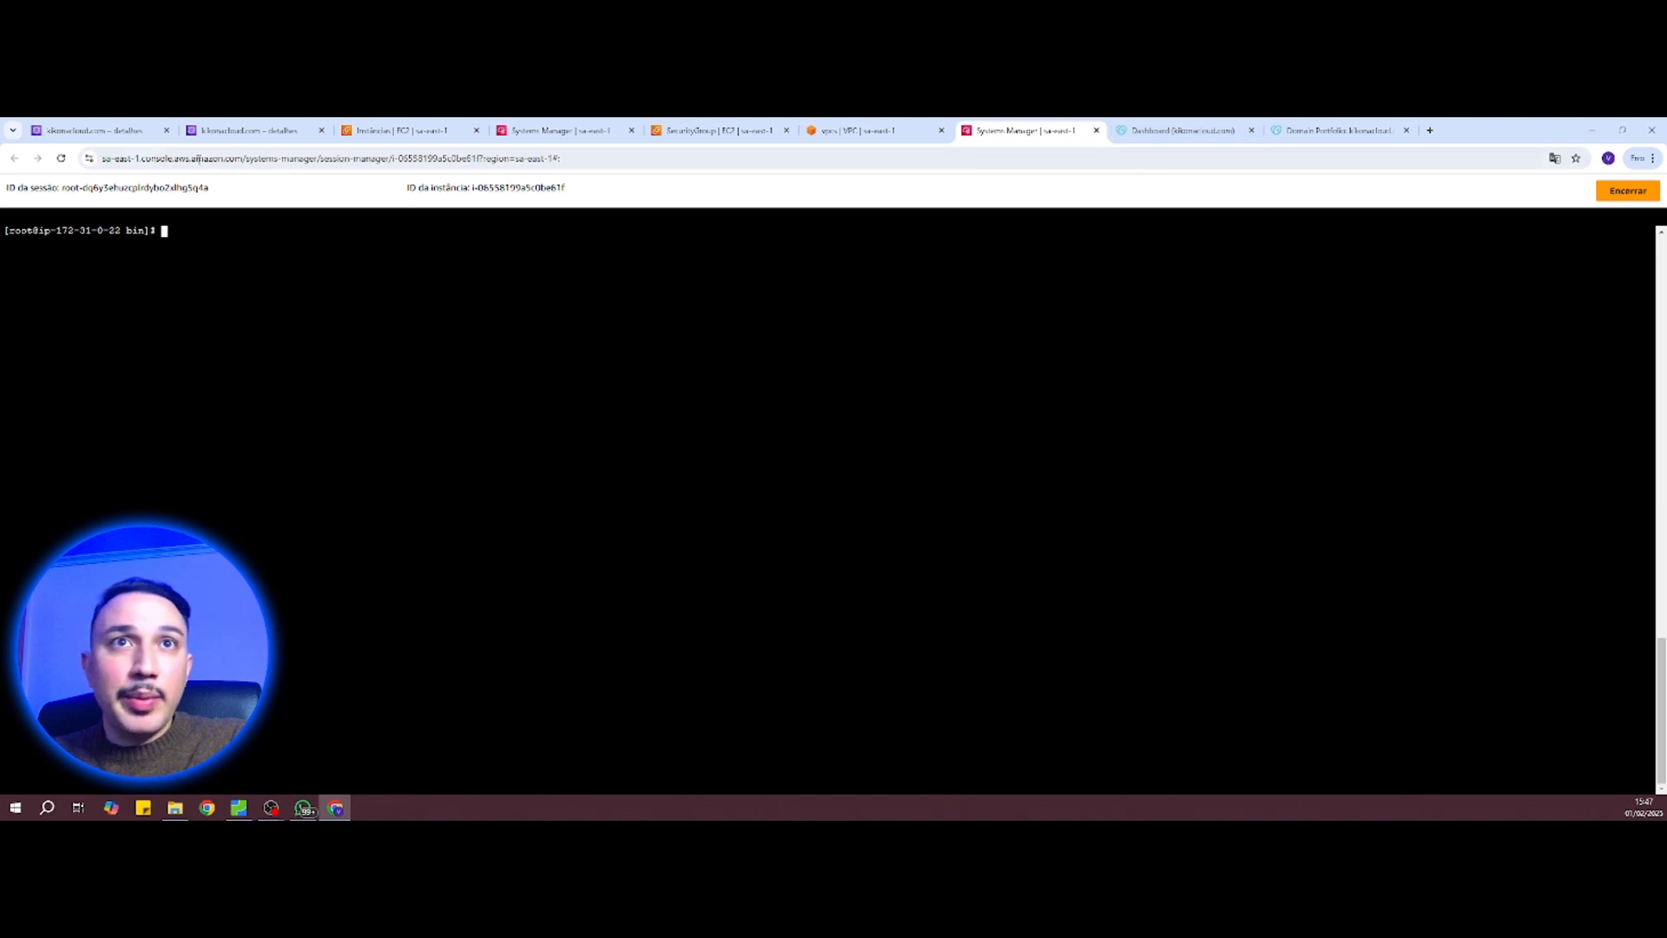
# Step: Go to the Route 53 hosted zones list and start a new hosted zone with the domain name kikonacloud.com
pyautogui.click(119, 134)
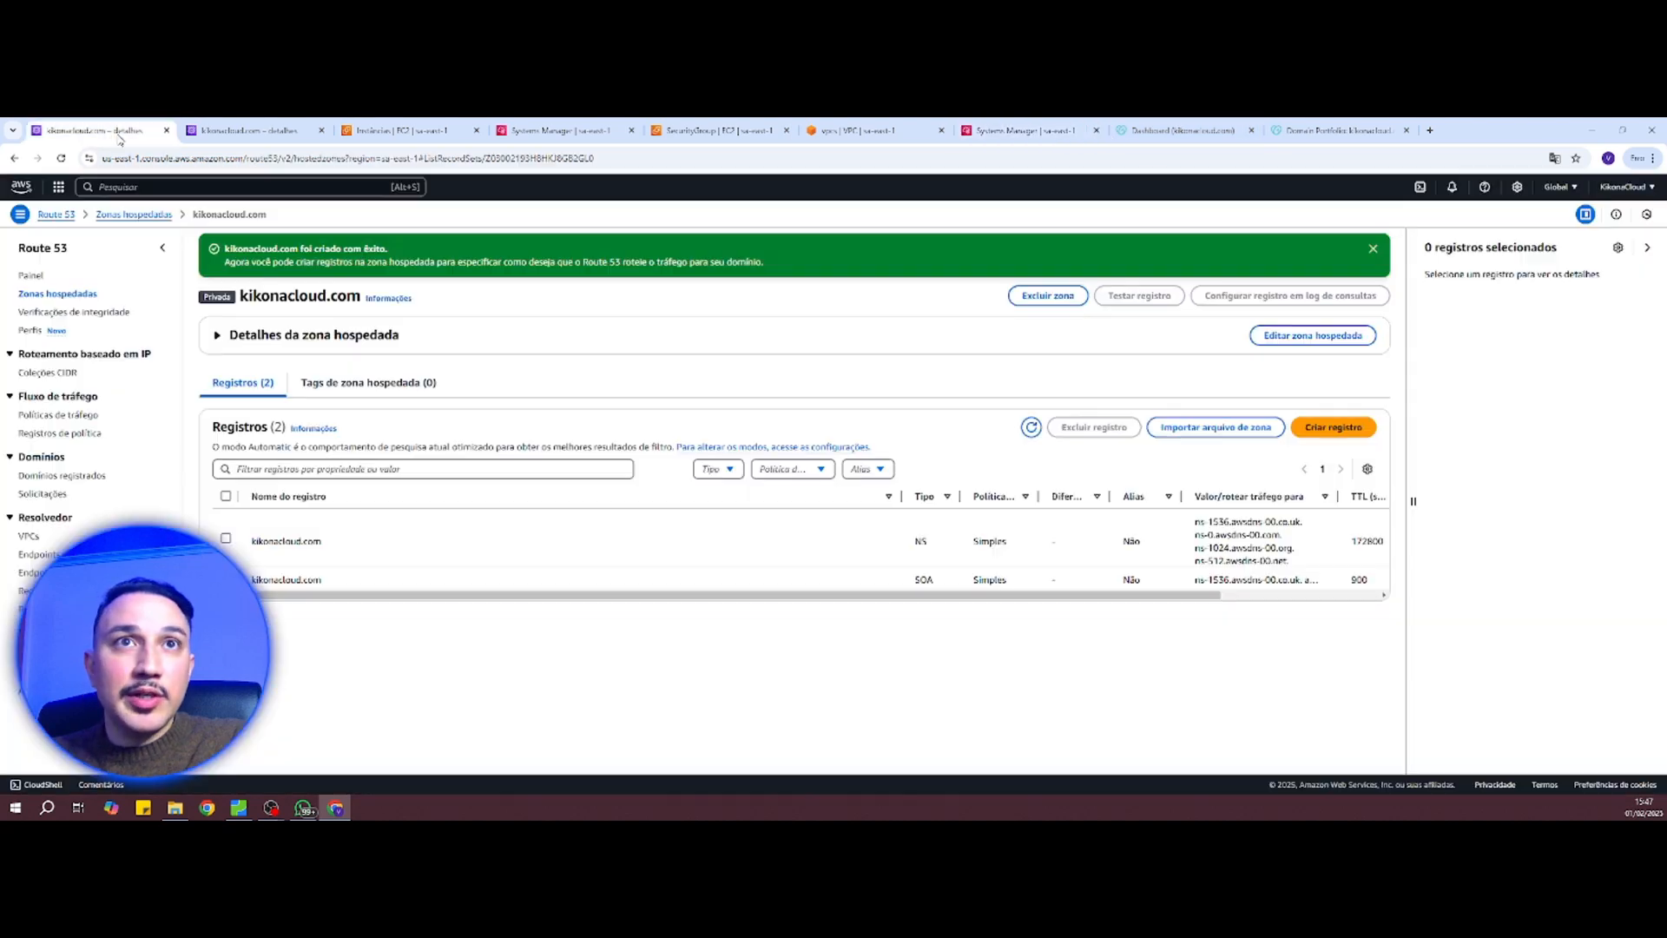
pyautogui.click(59, 295)
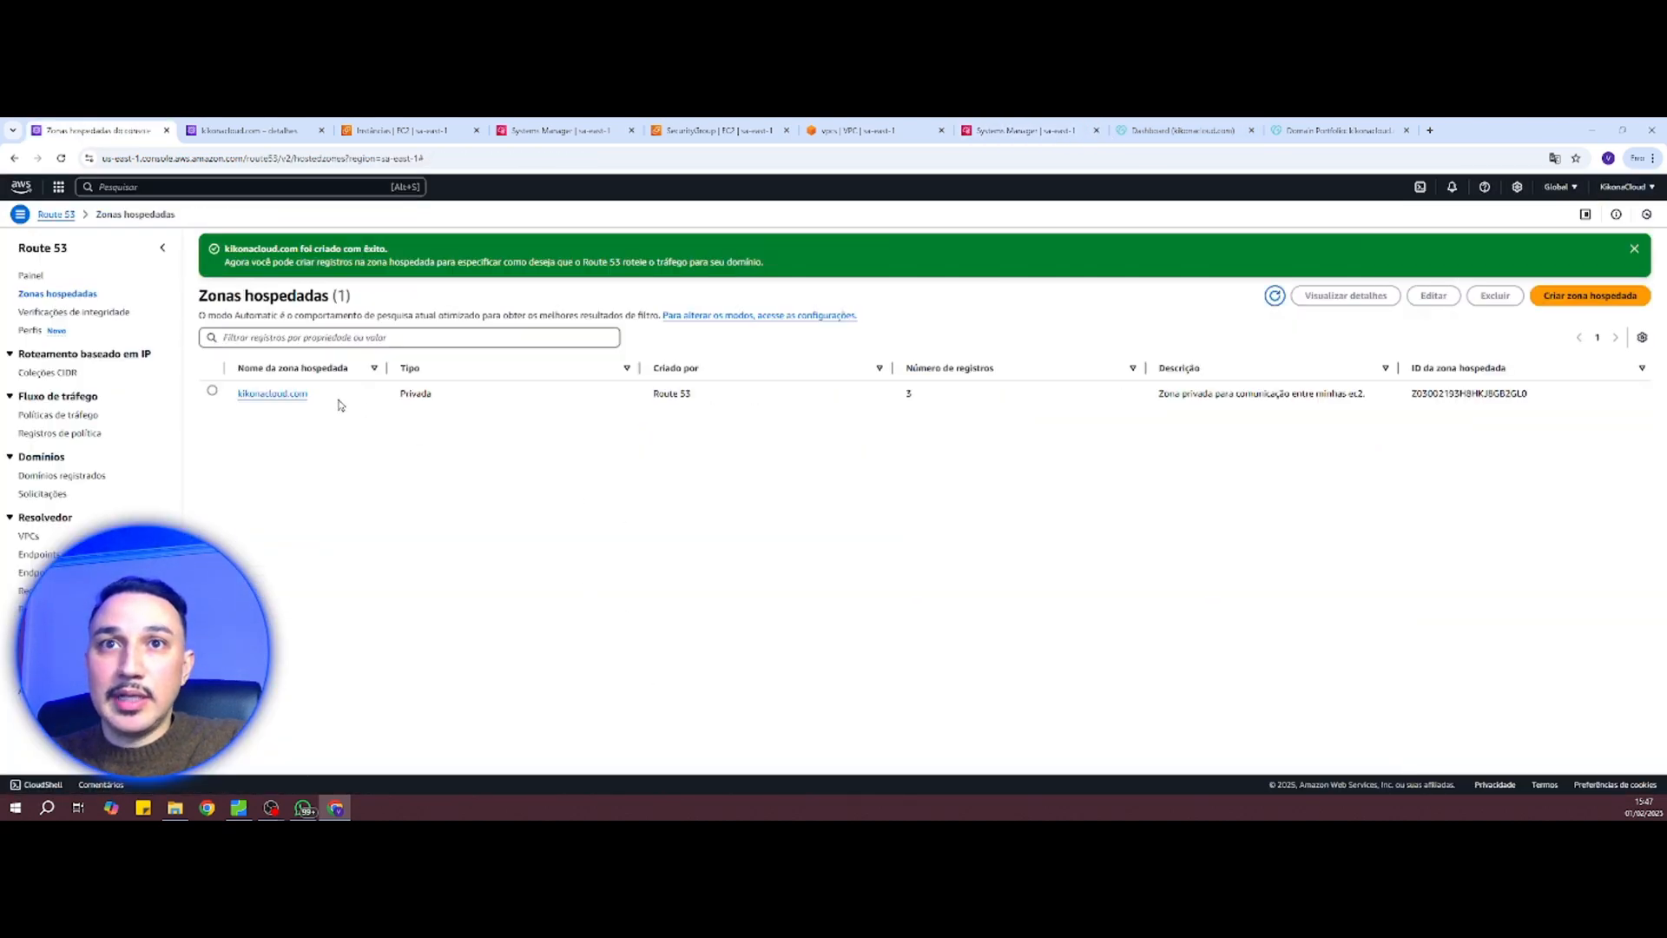
pyautogui.click(1572, 298)
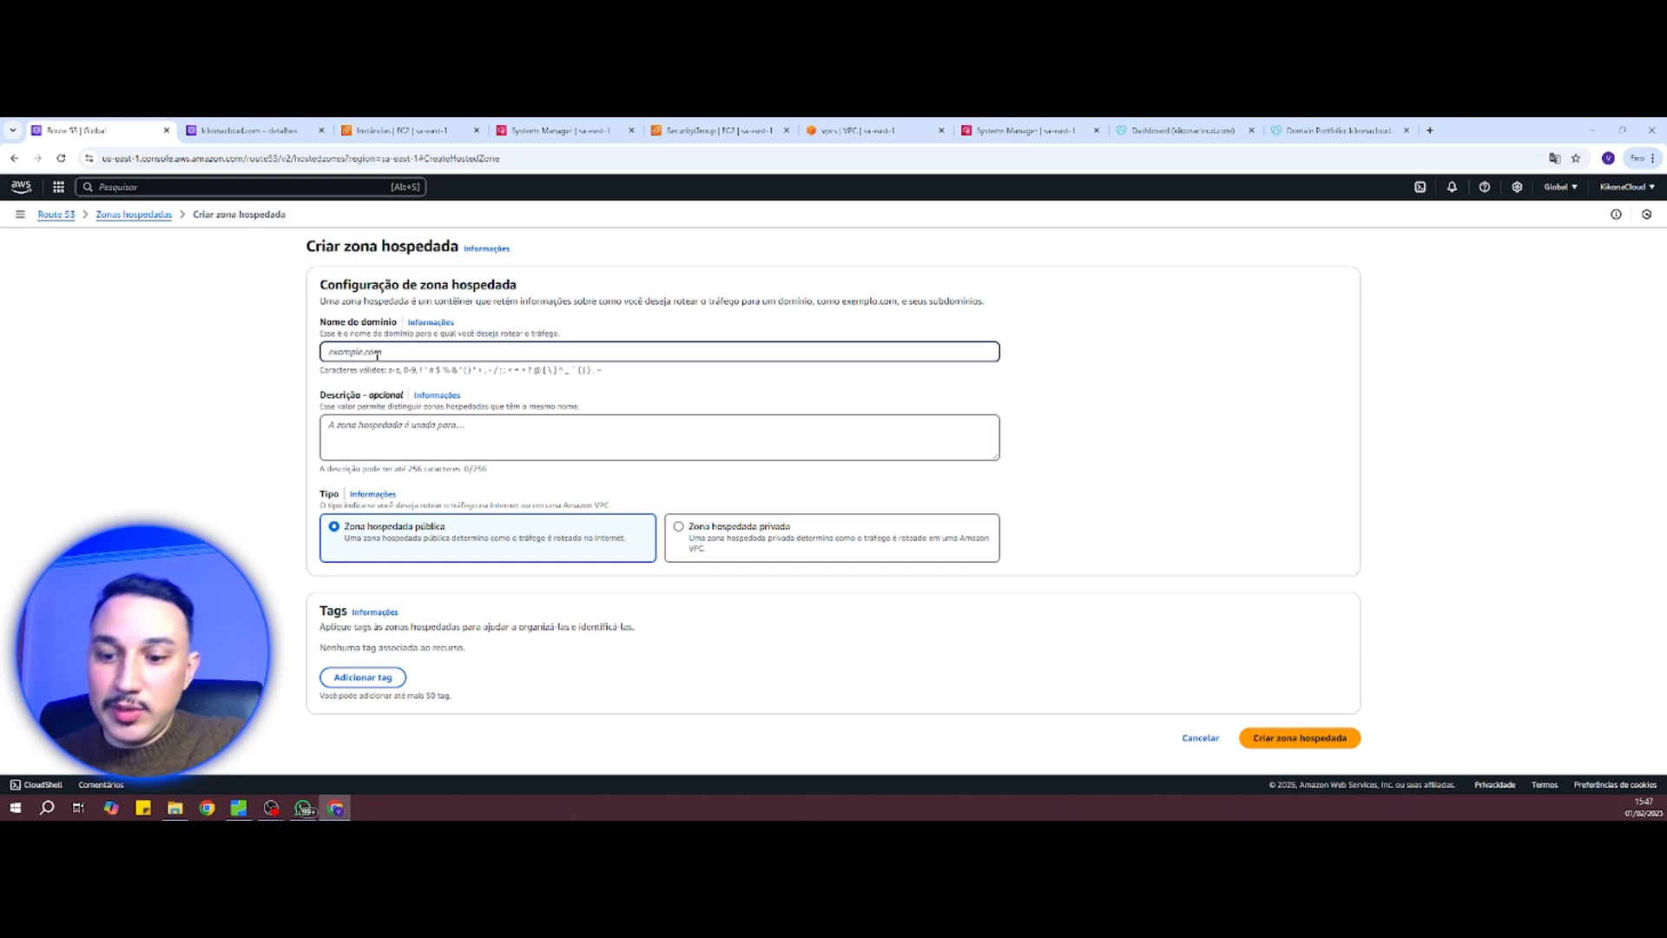
pyautogui.write('kikonacloud.c')
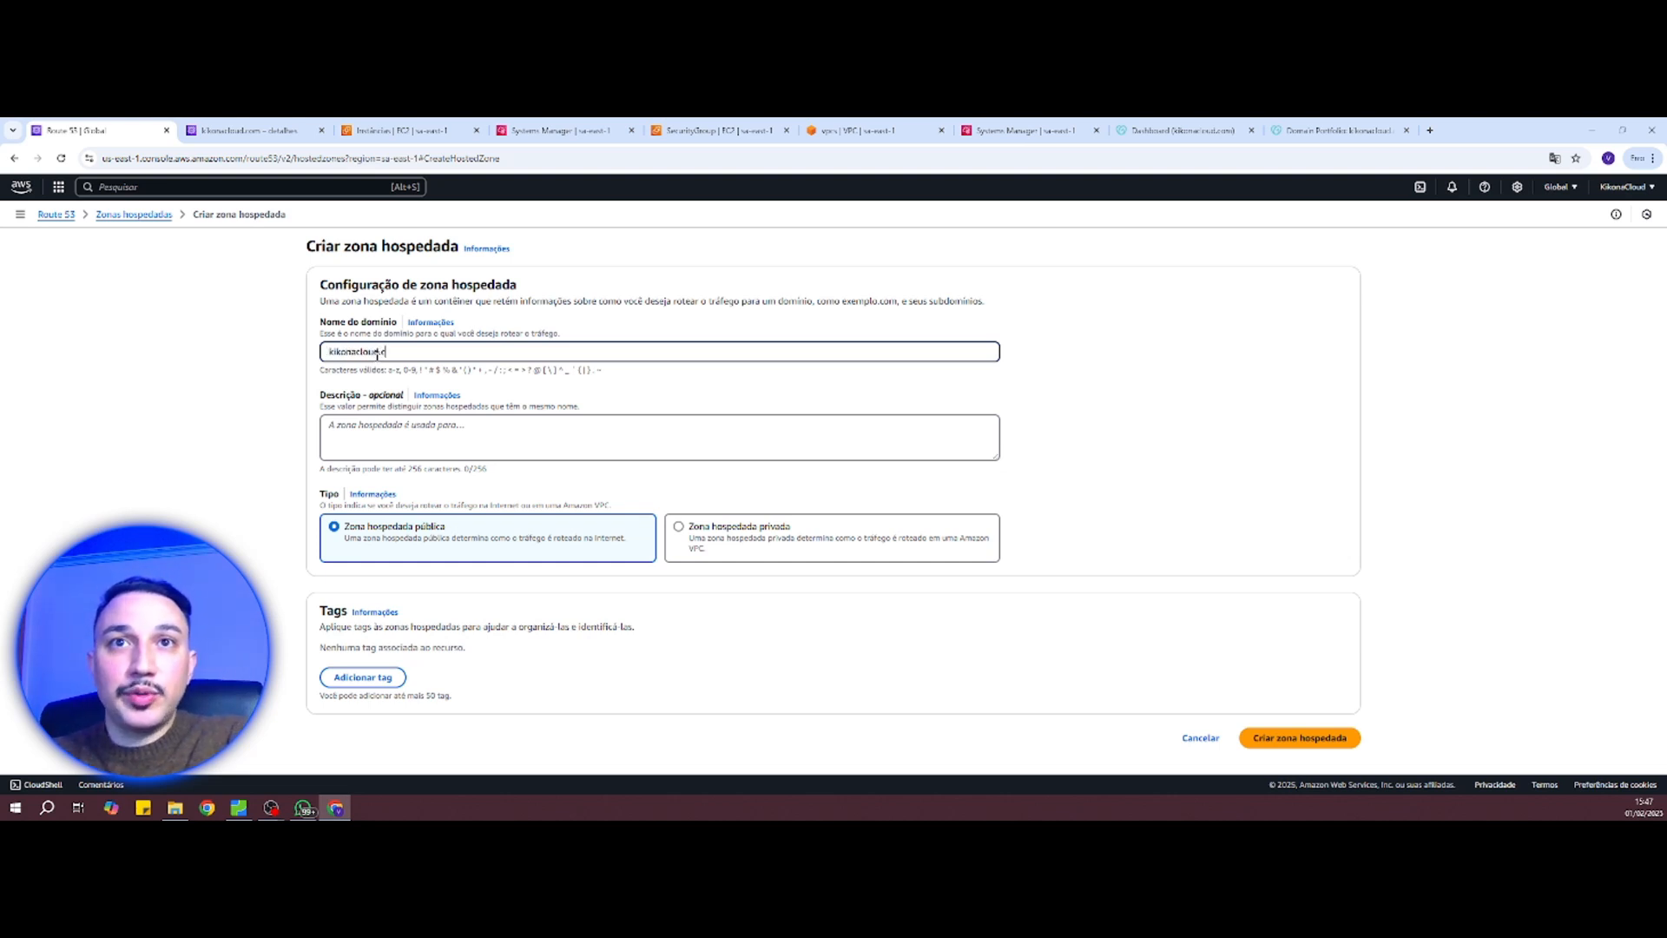
pyautogui.write('om')
pyautogui.press('Tab')
pyautogui.press('Tab')
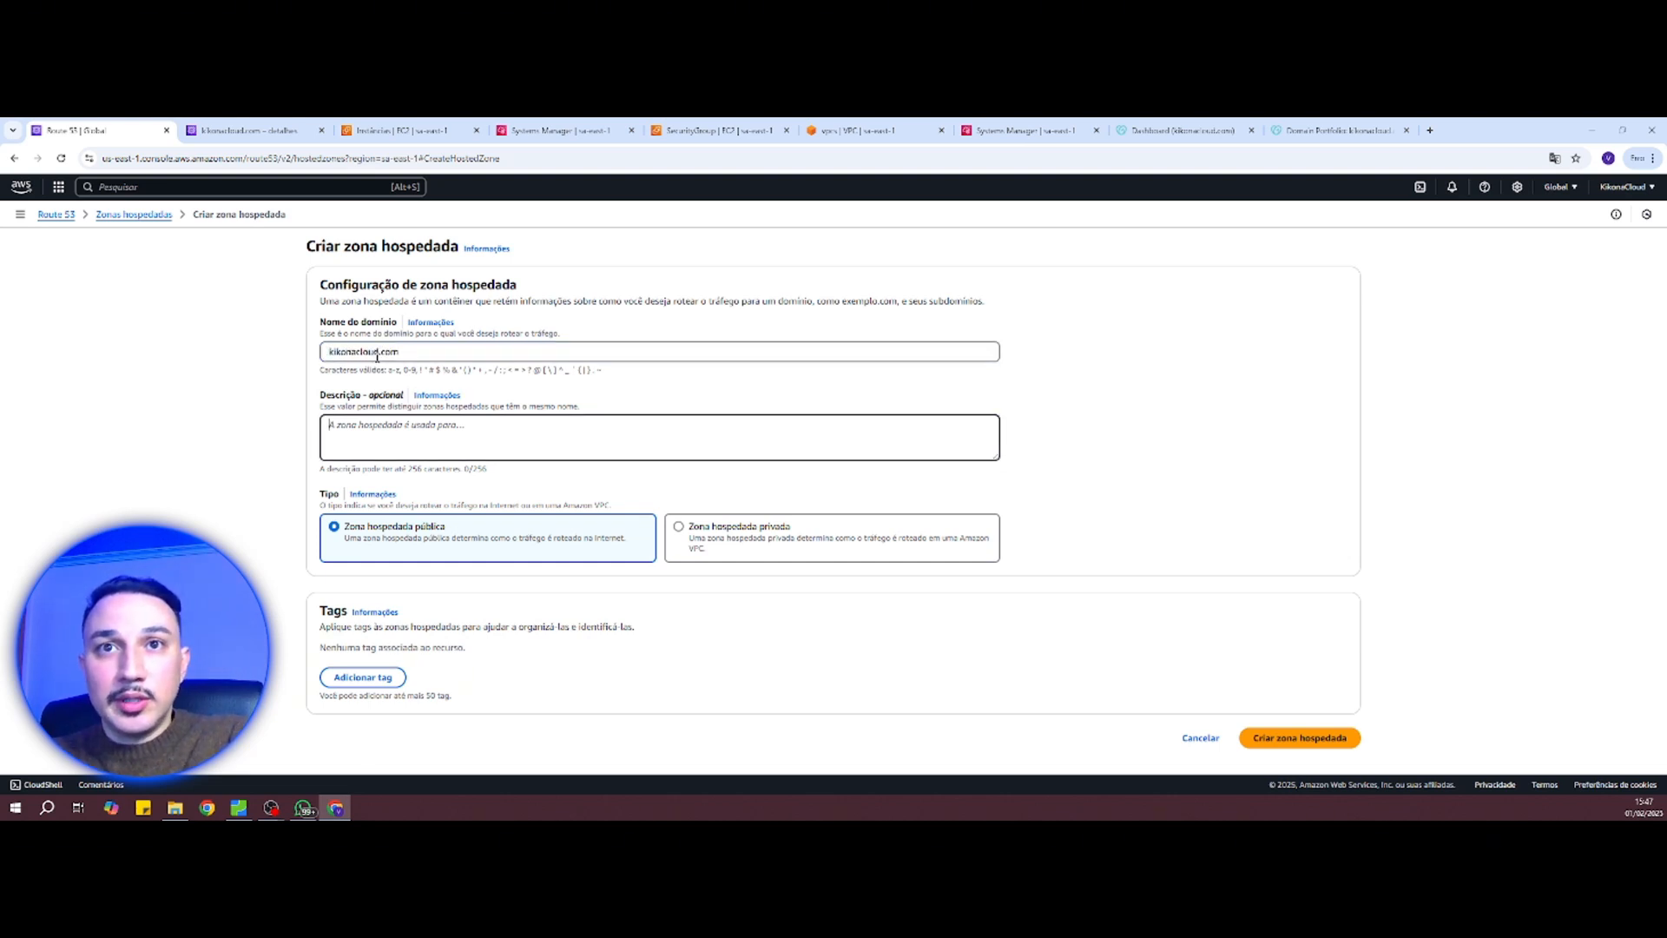
# Step: Describe the zone as "Zona hospedada publica", keep the public type and create the hosted zone
pyautogui.press('capslock')
pyautogui.write('A')
pyautogui.press('Tab')
pyautogui.press('capslock')
pyautogui.press('capslock')
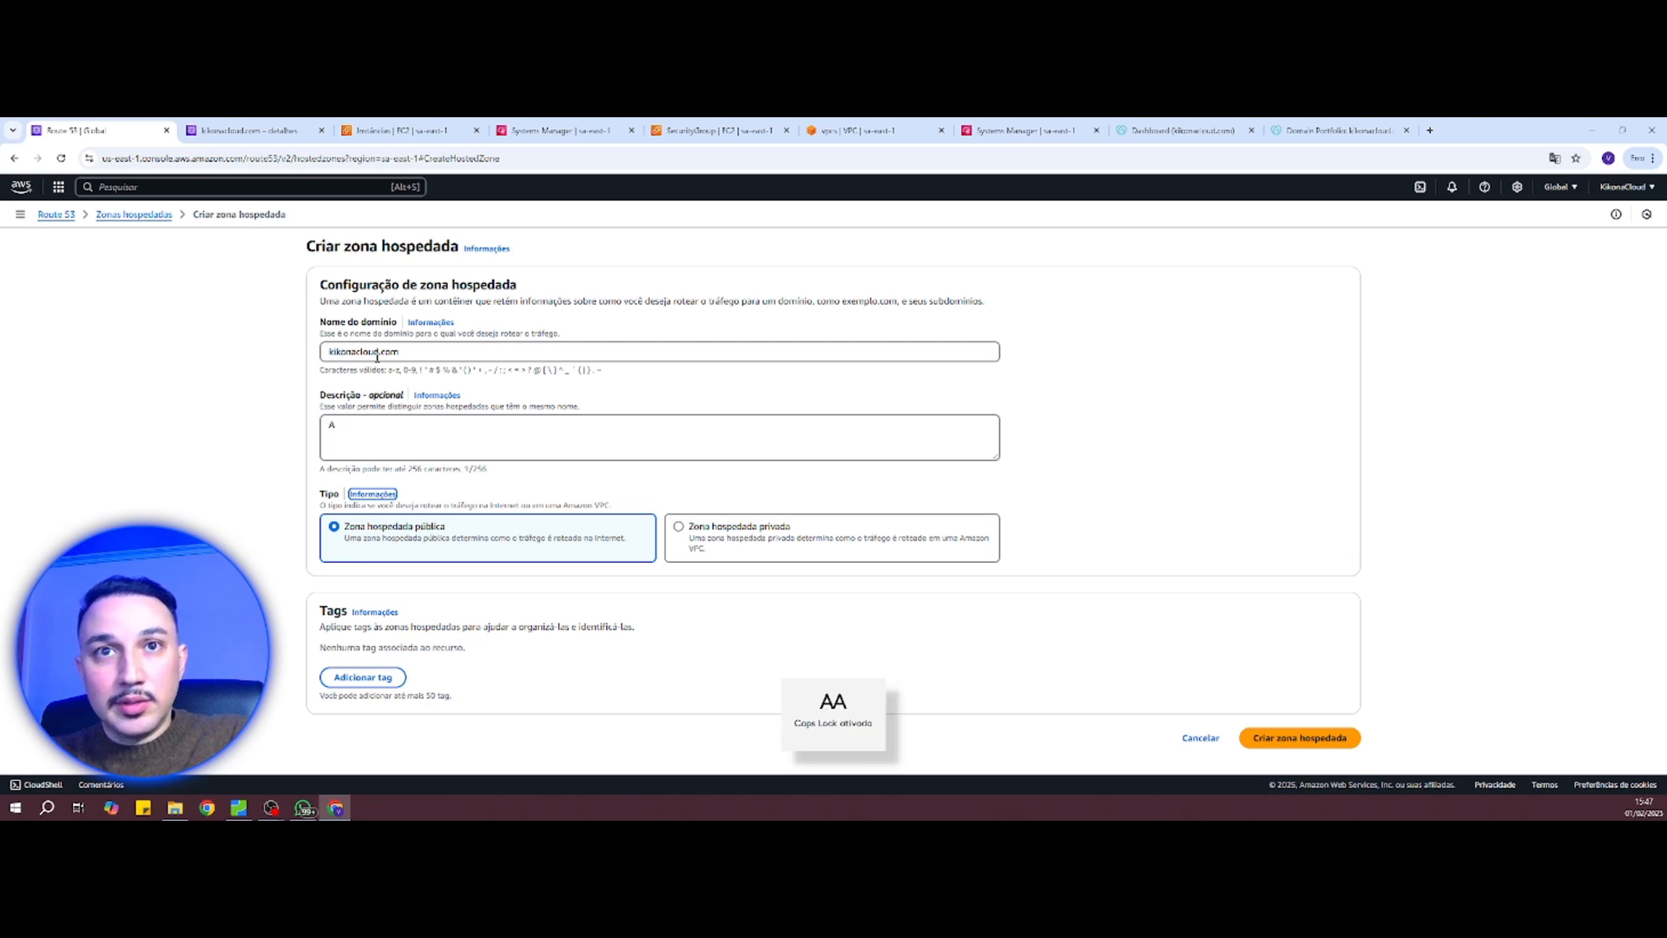
pyautogui.click(346, 426)
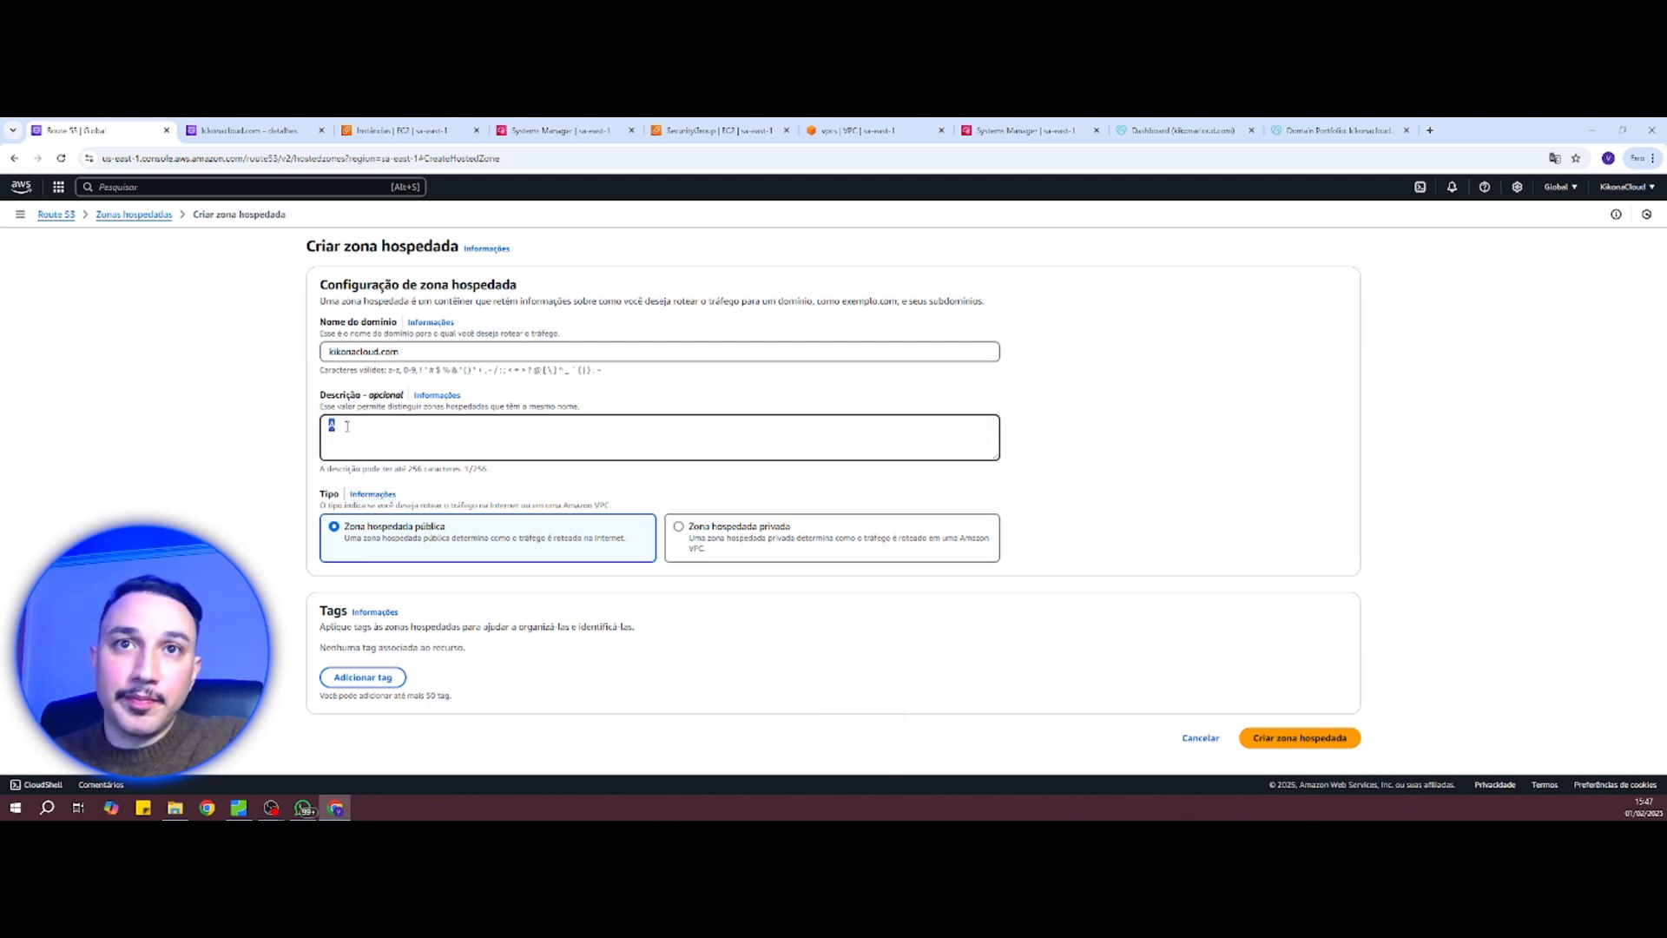
pyautogui.press('capslock')
pyautogui.press('capslock')
pyautogui.write('ONA')
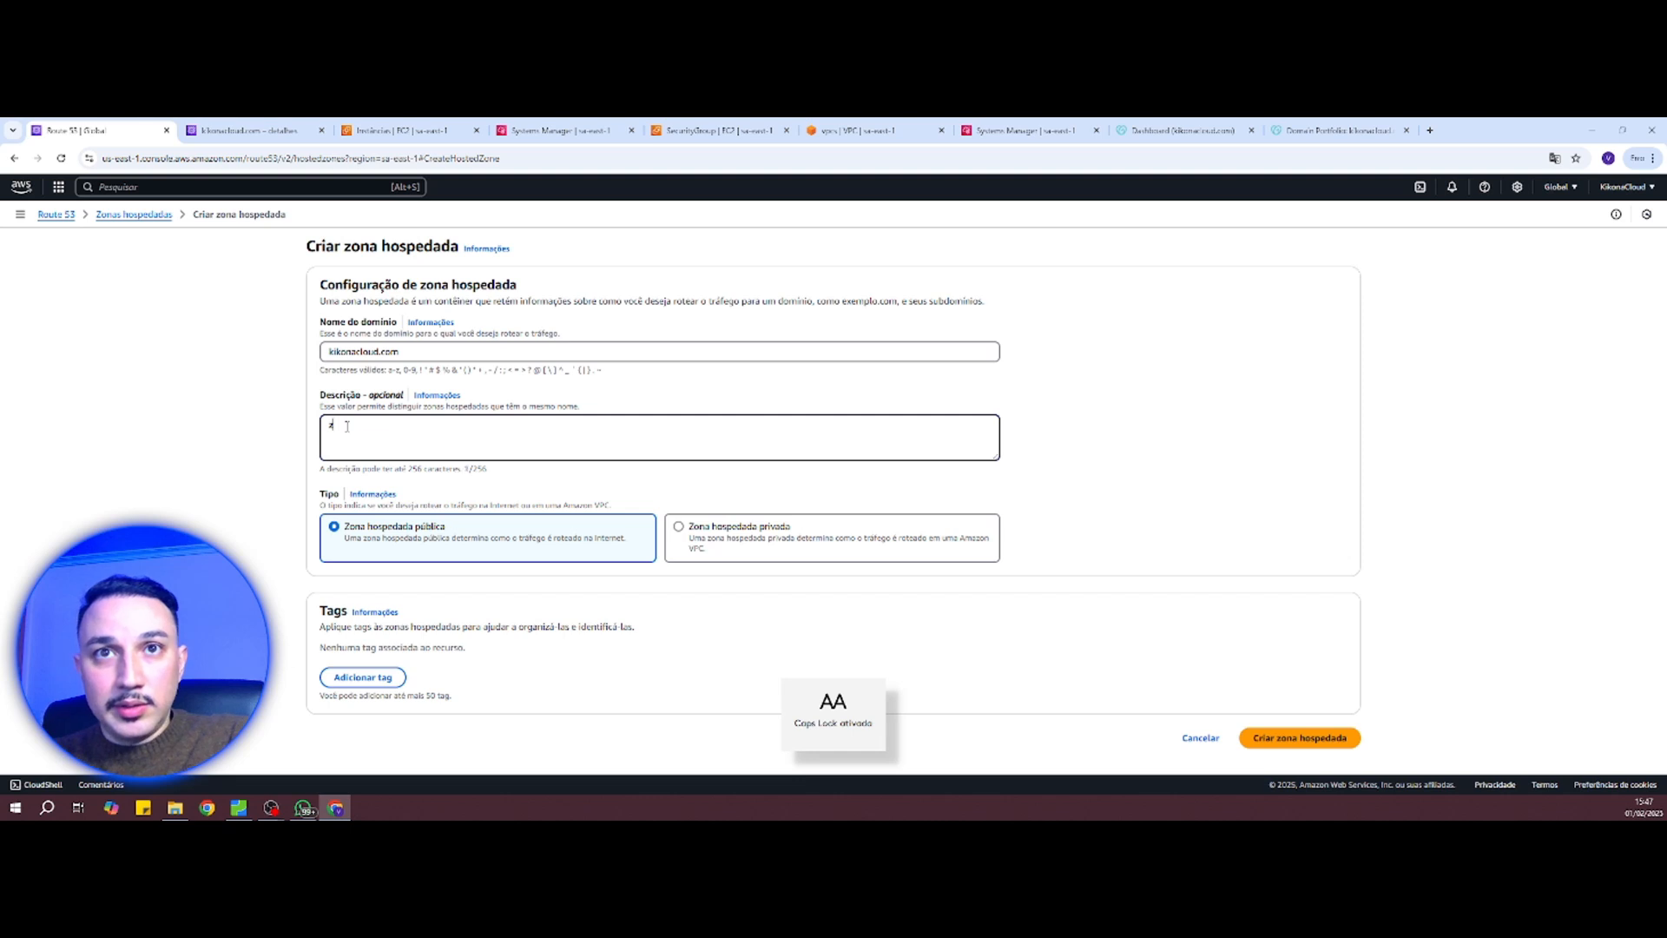
pyautogui.press('capslock')
pyautogui.write('a hospedada publica')
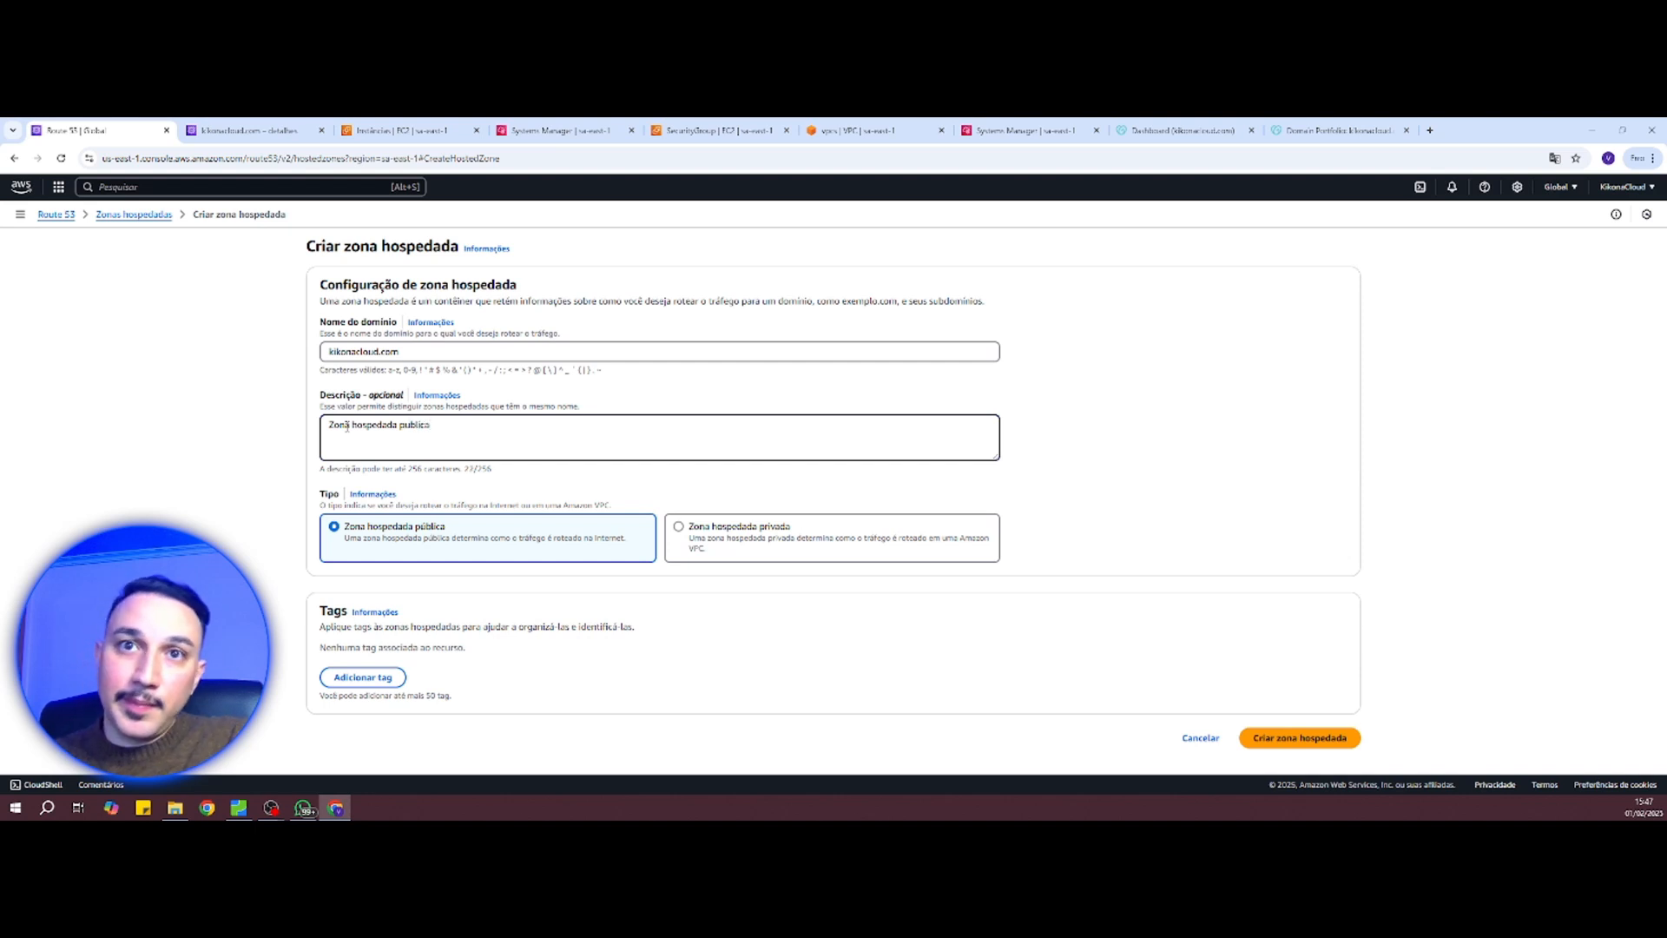
pyautogui.click(1251, 738)
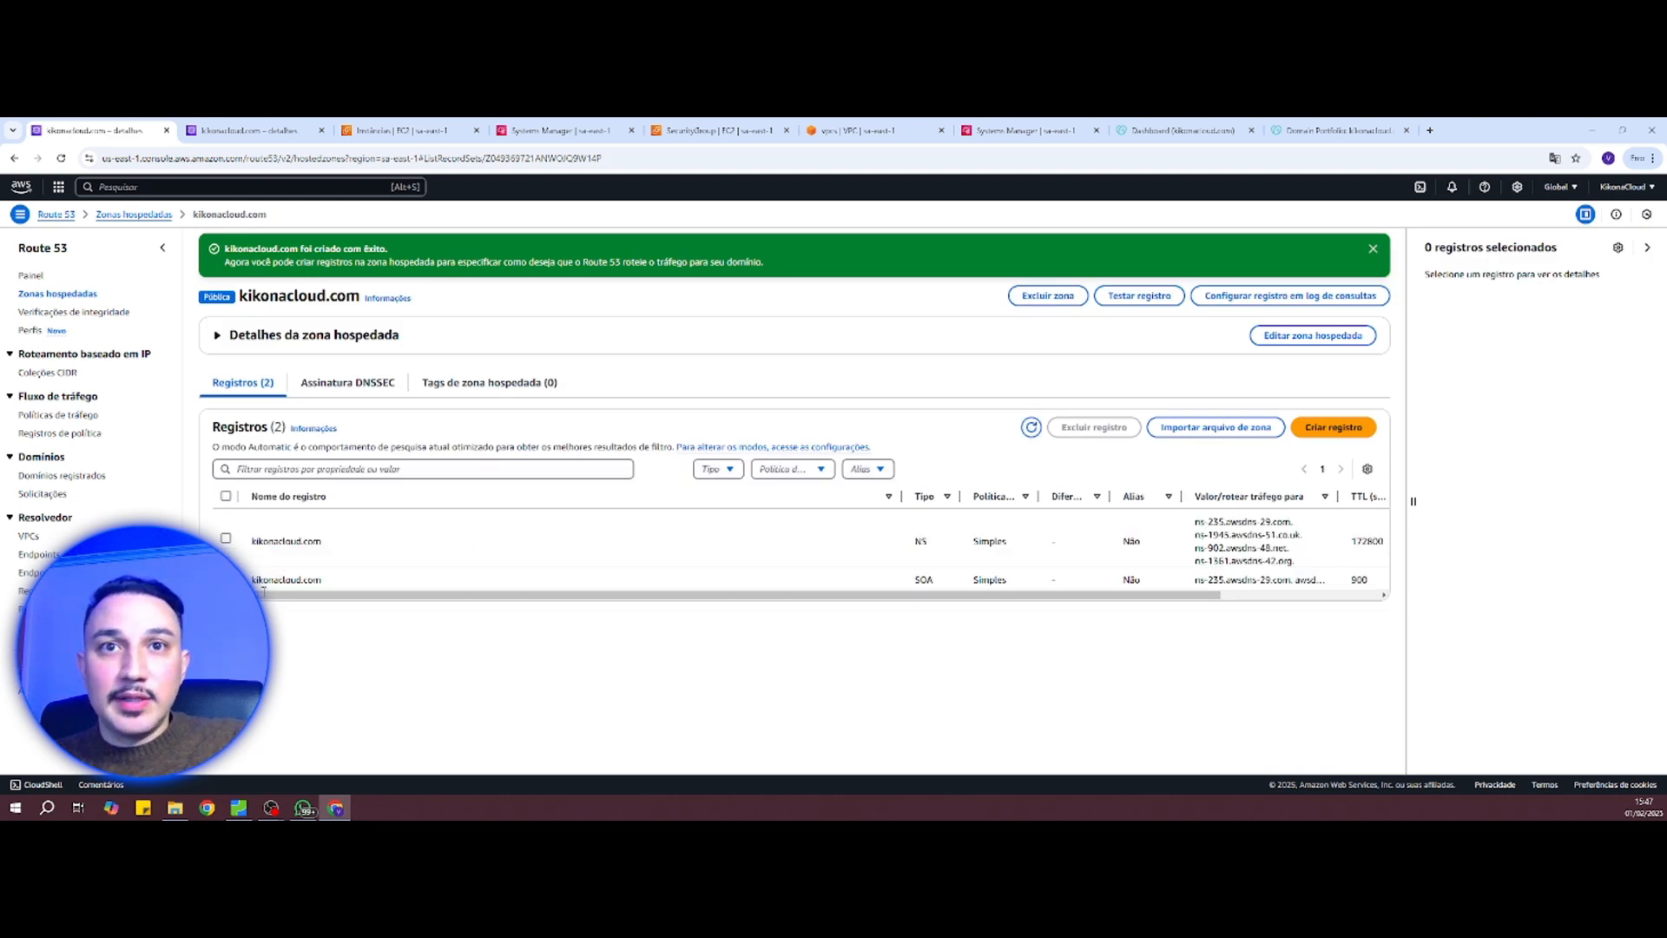
# Step: Examine the new zone's NS record values and the custom nameserver form open in GoDaddy
pyautogui.moveTo(262, 541); pyautogui.dragTo(323, 542)
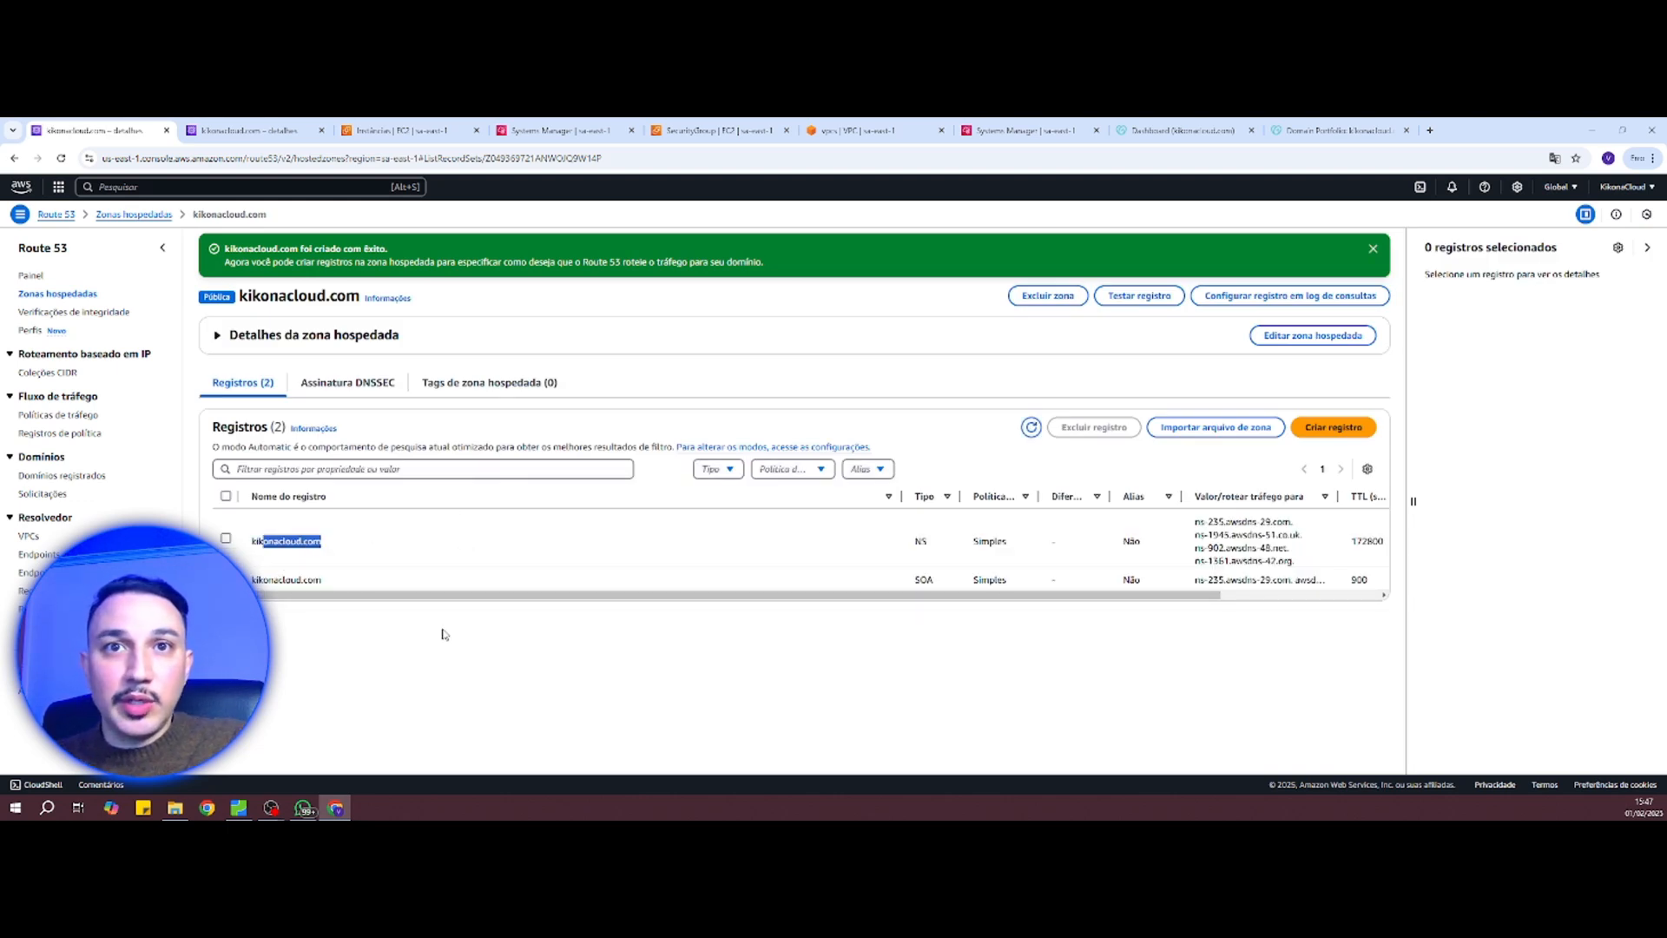
pyautogui.click(444, 635)
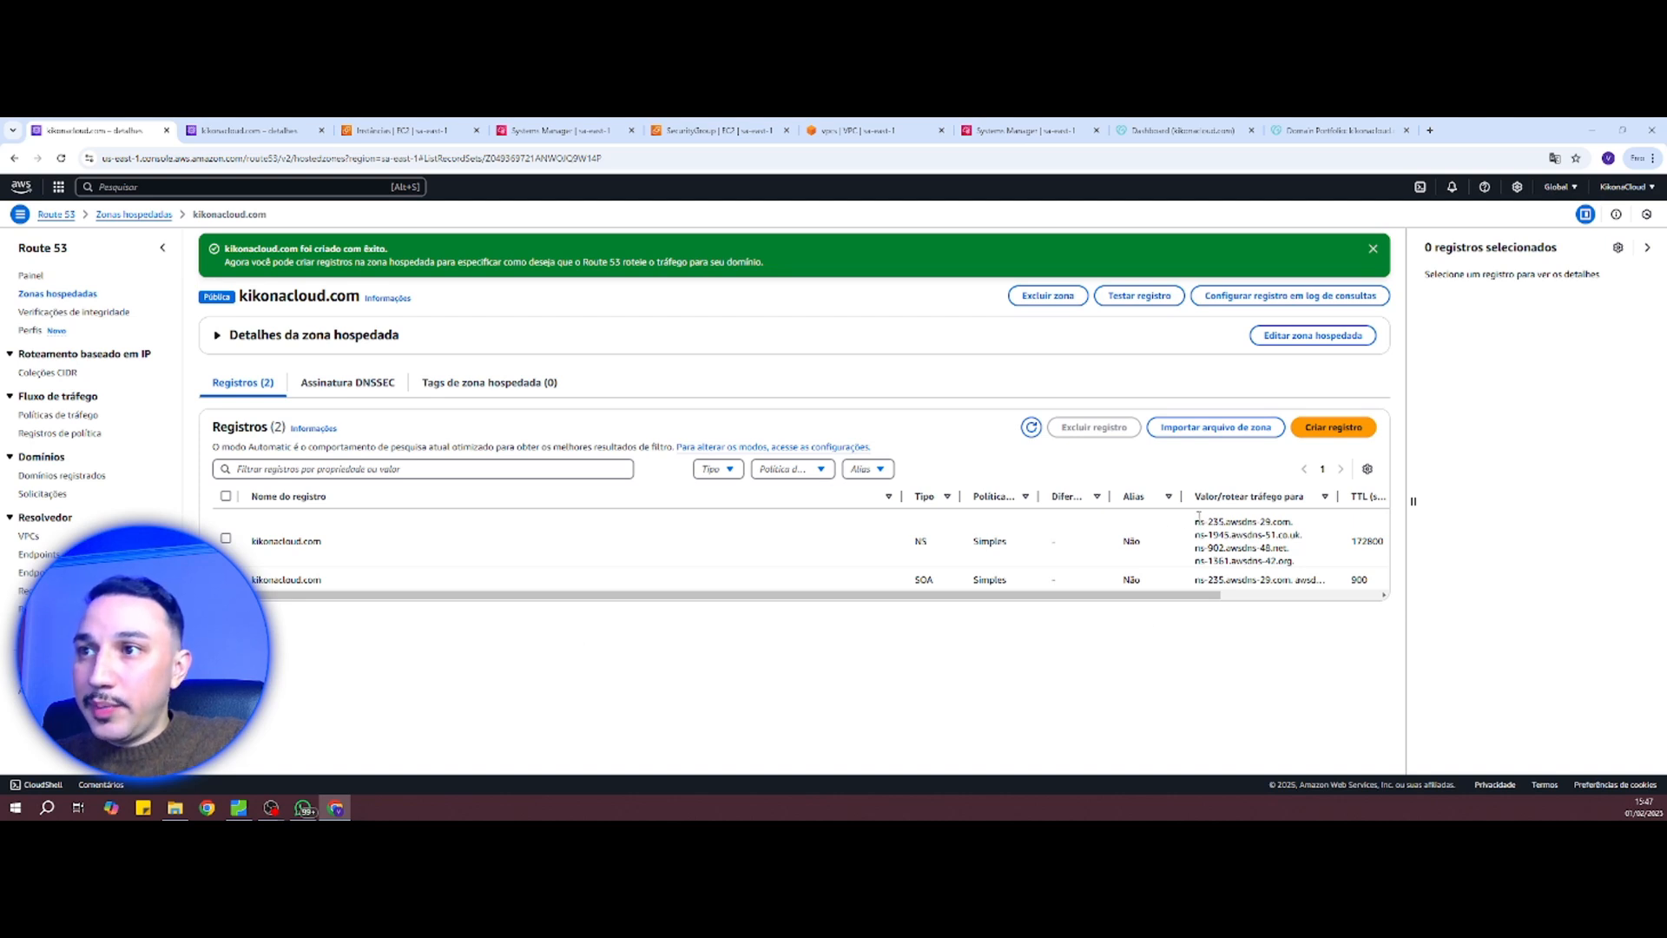
pyautogui.moveTo(1197, 518); pyautogui.dragTo(1295, 562)
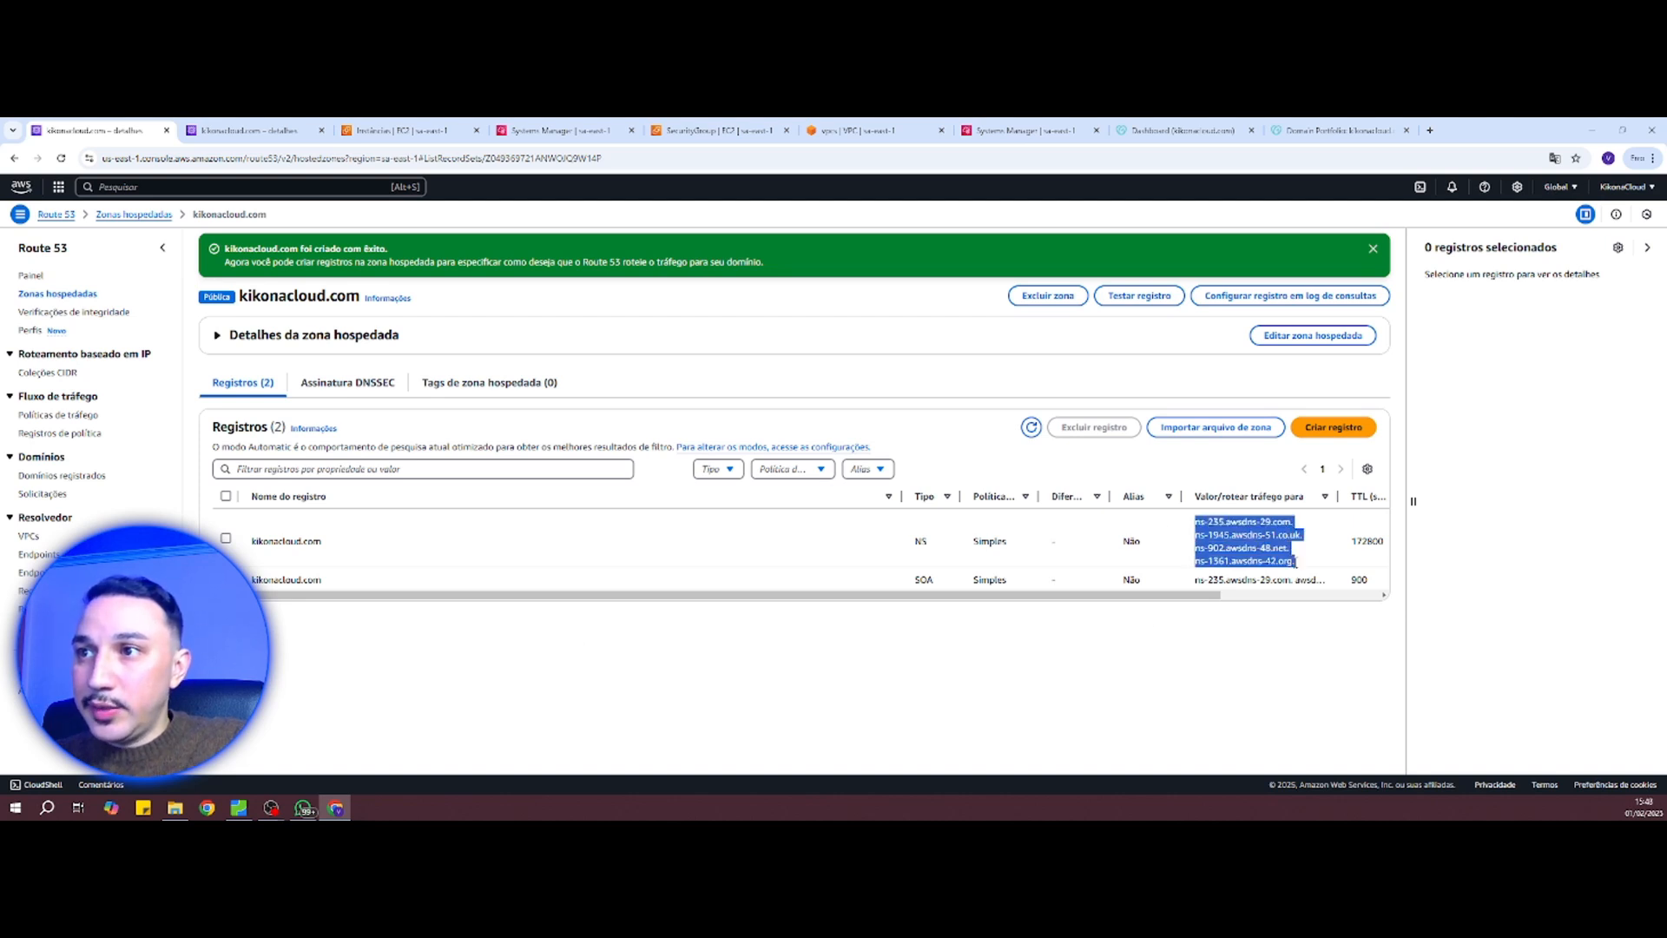
pyautogui.rightClick(1227, 547)
pyautogui.click(1250, 553)
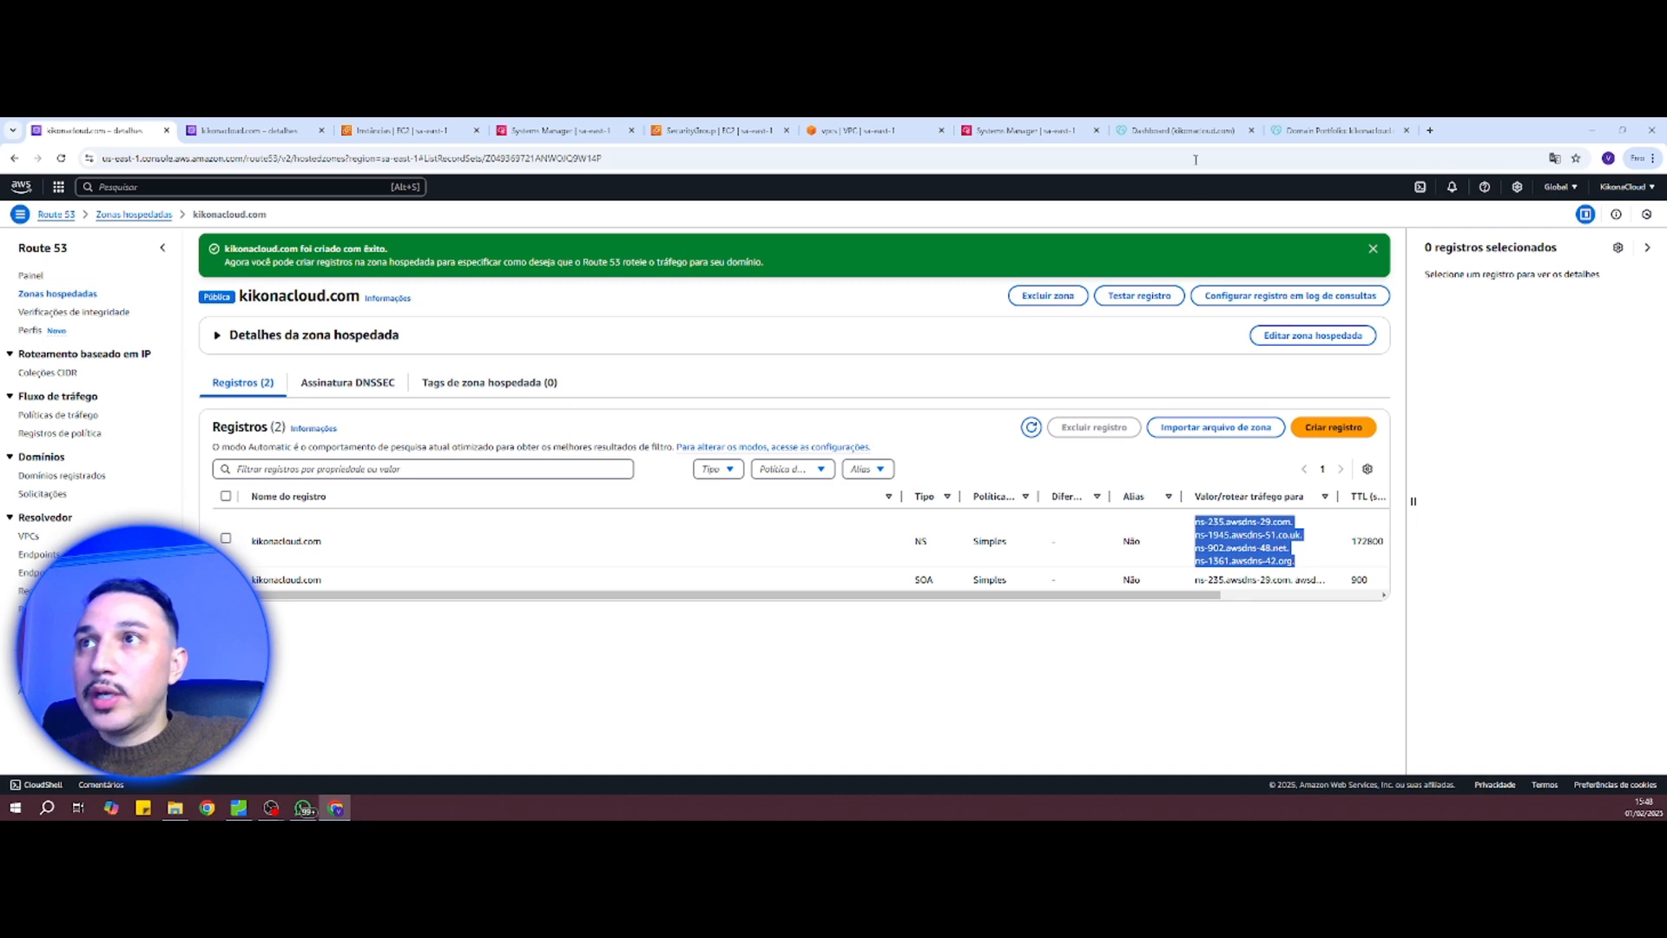
pyautogui.click(1337, 130)
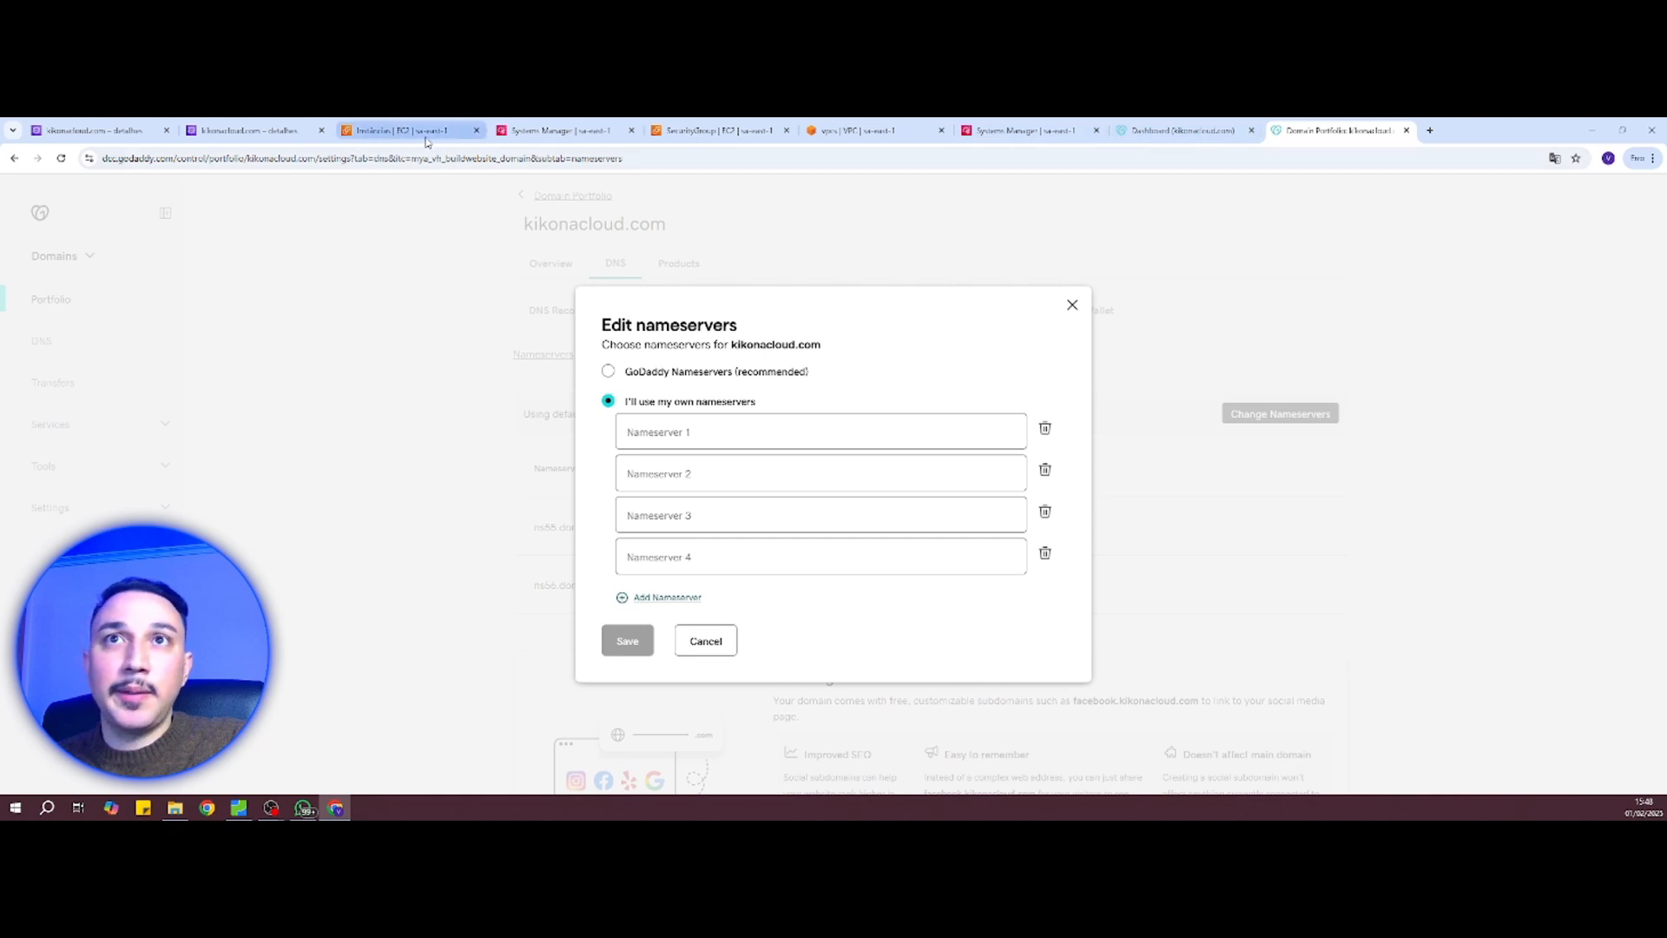
# Step: Copy ns-235.awsdns-29.com. from the Route 53 NS record into GoDaddy as Nameserver 1
pyautogui.click(95, 130)
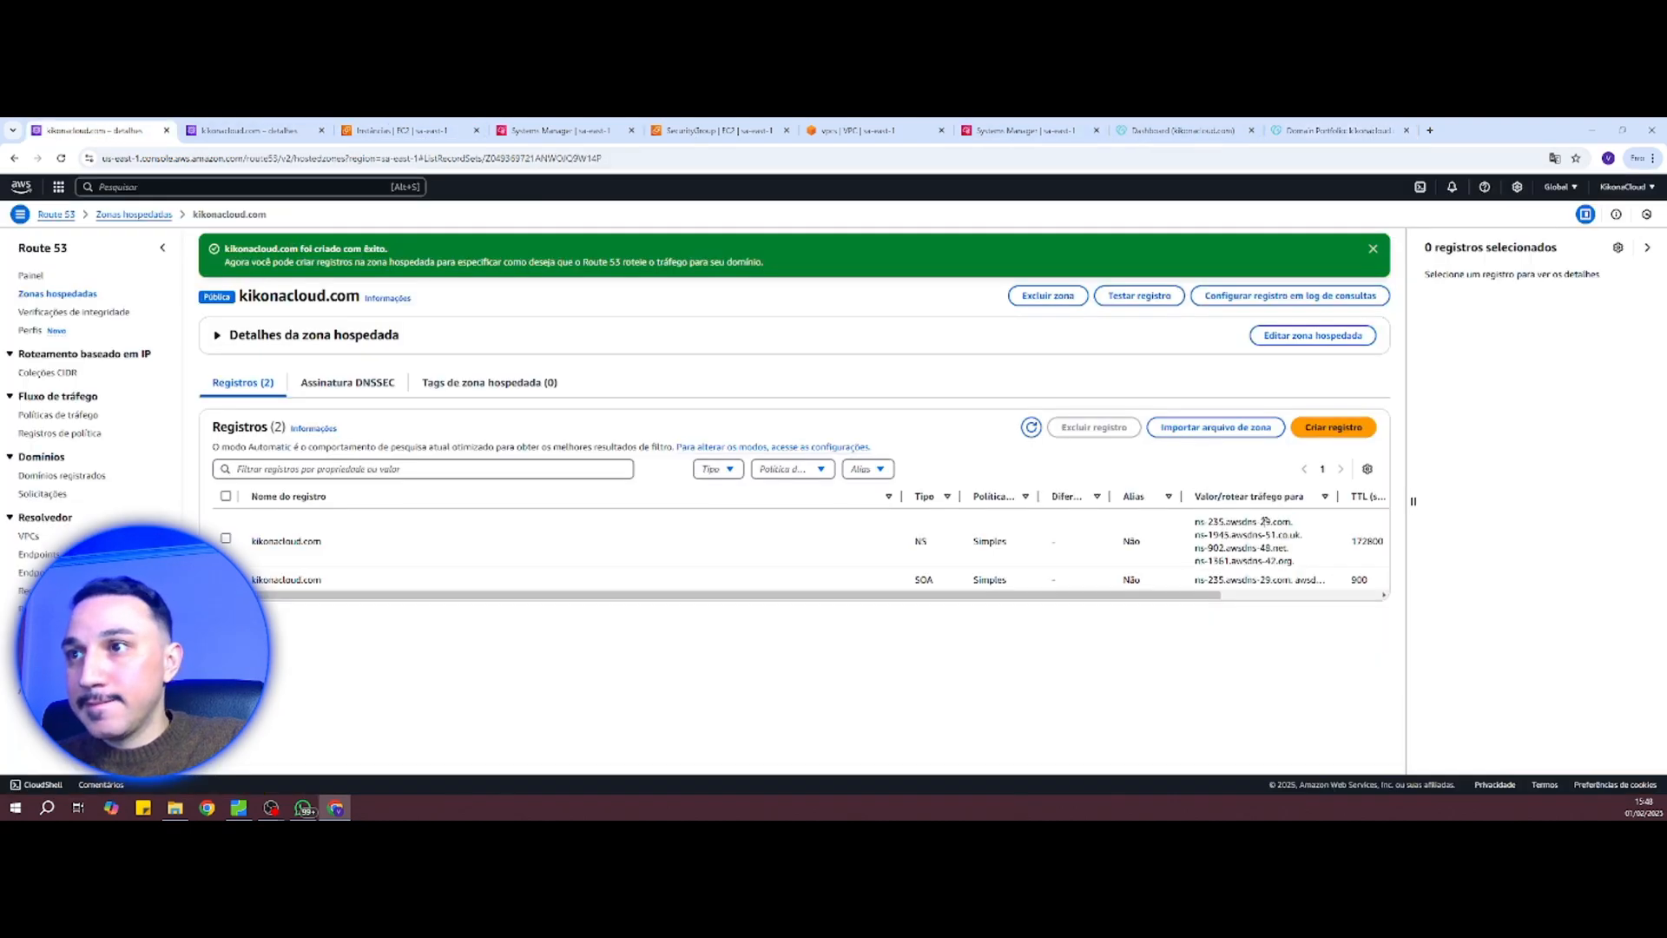
pyautogui.moveTo(1296, 524); pyautogui.dragTo(1192, 524)
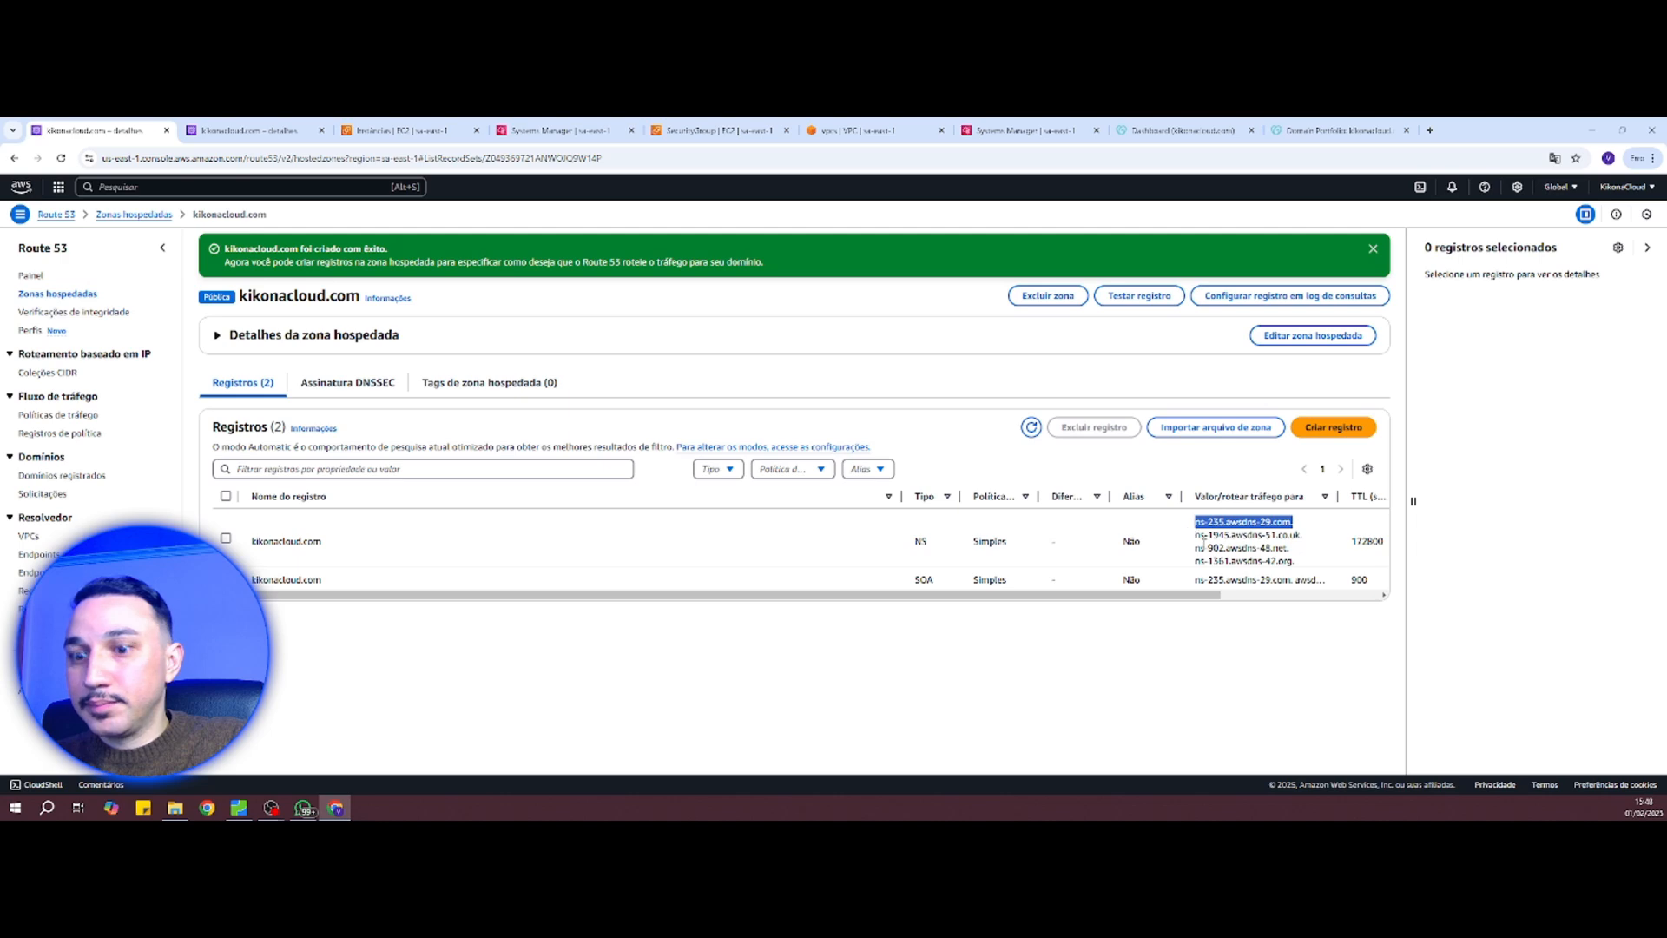
pyautogui.click(1292, 134)
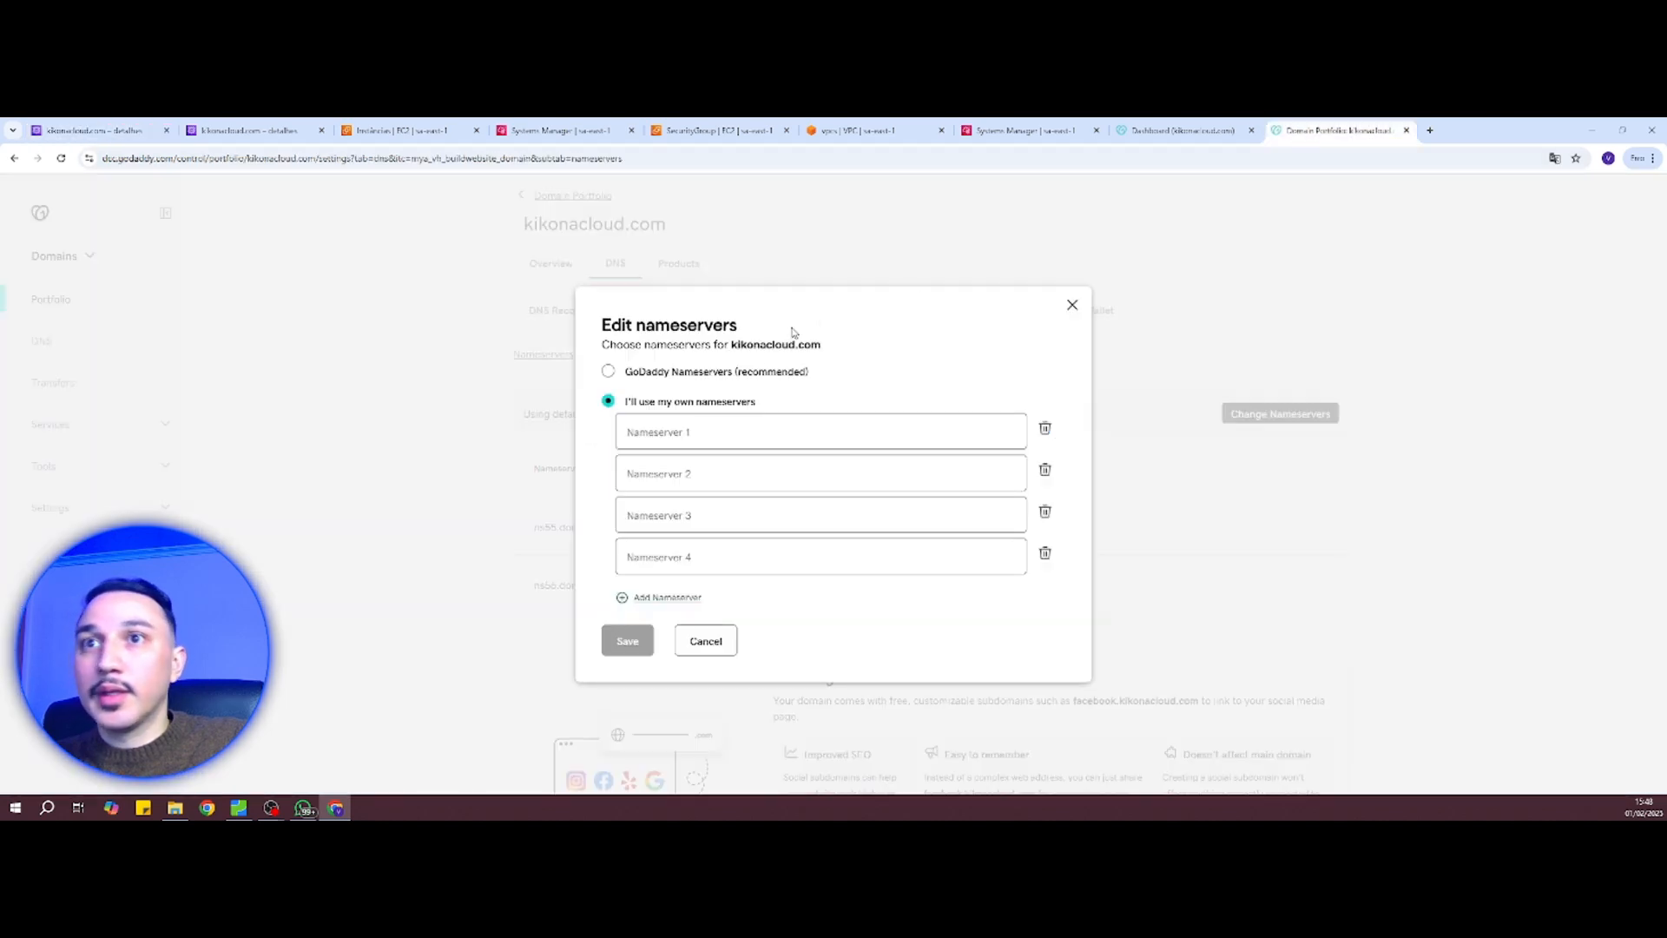
pyautogui.click(692, 434)
pyautogui.hotkey('ctrl', 'v')
pyautogui.press('Tab')
# Step: Copy ns-1945.awsdns-51.co.uk. from the Route 53 NS record into GoDaddy as Nameserver 2
pyautogui.click(96, 130)
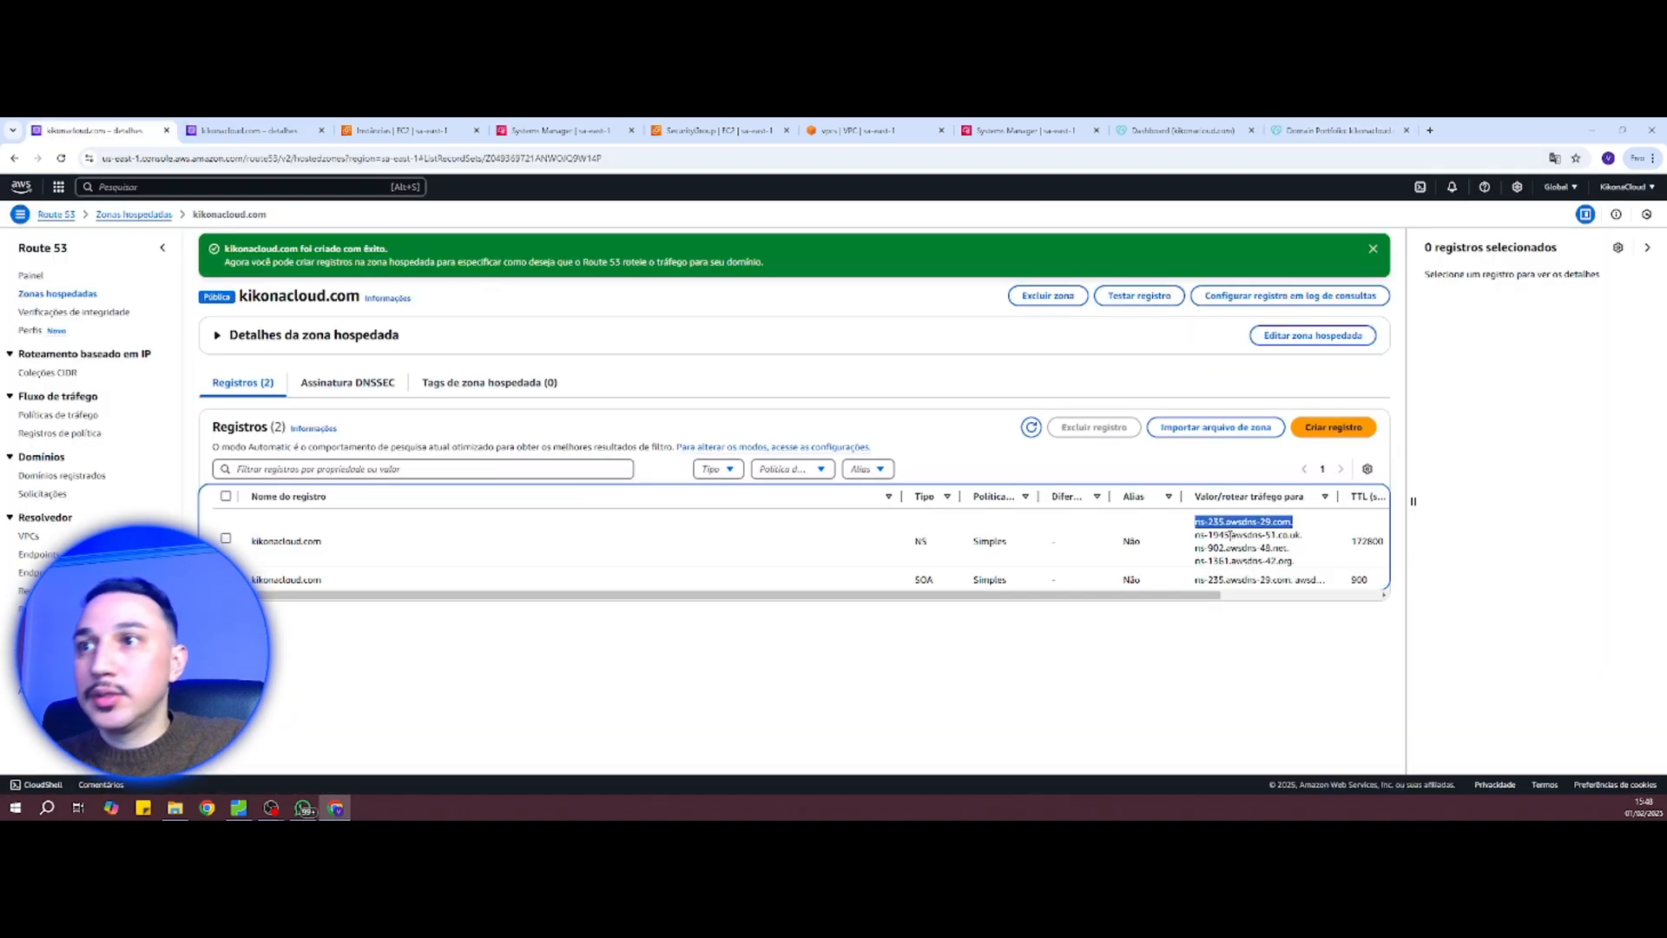
pyautogui.tripleClick(1260, 535)
pyautogui.hotkey('ctrl', 'c')
pyautogui.click(1337, 131)
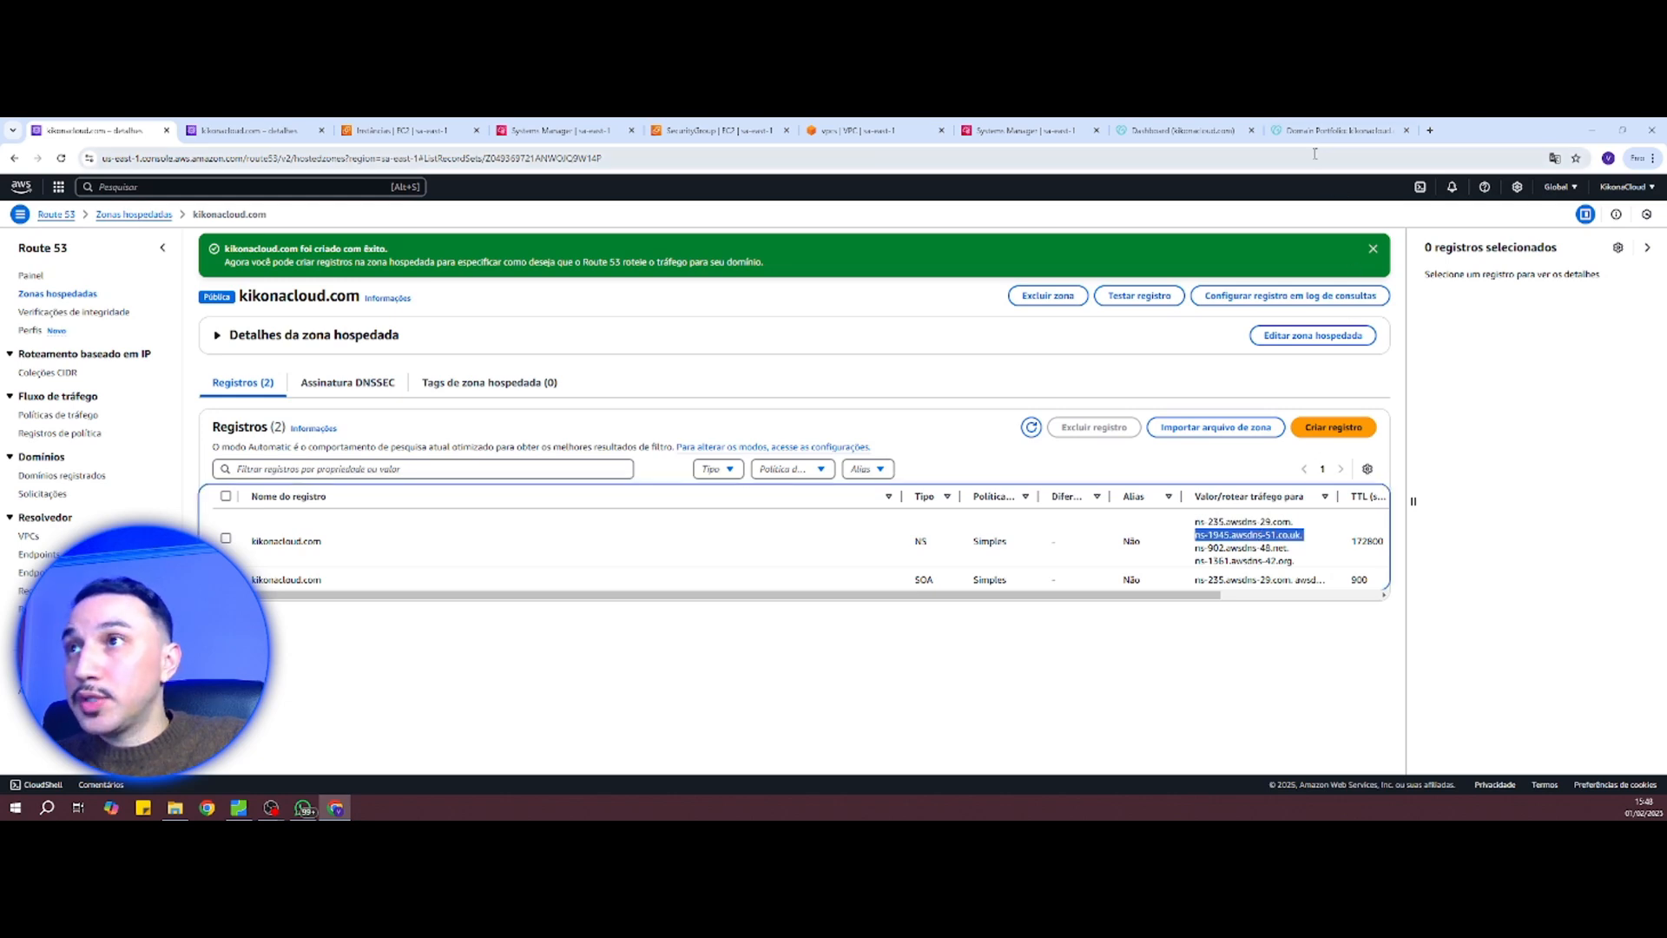
pyautogui.hotkey('ctrl', 'v')
pyautogui.press('Tab')
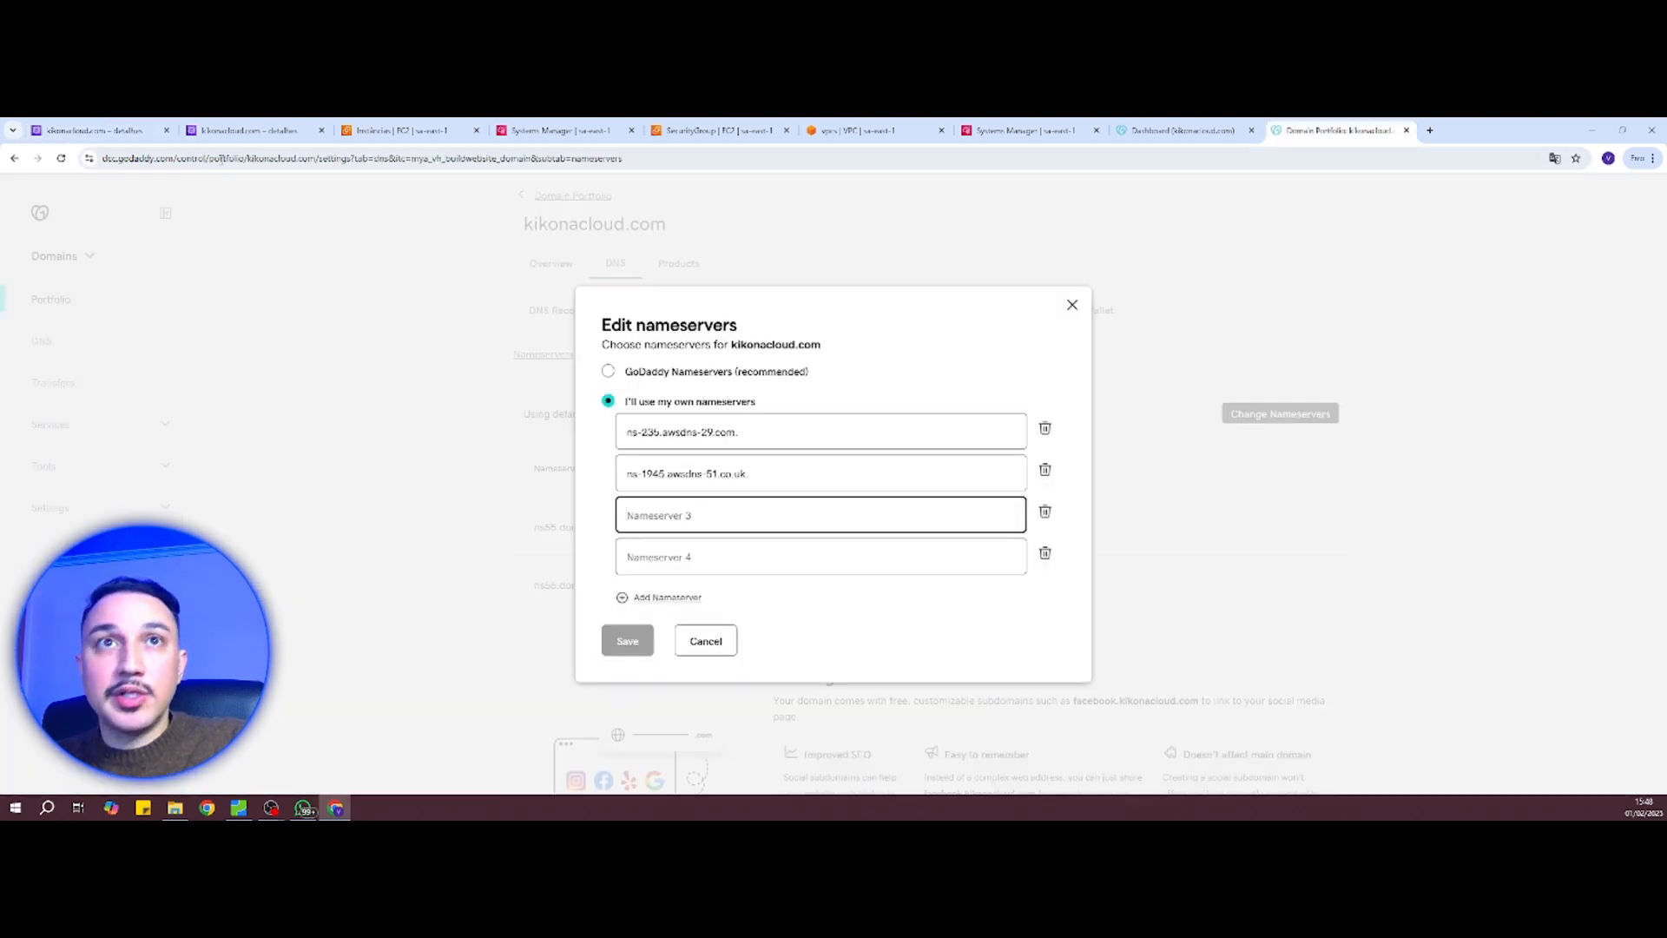
# Step: Copy ns-902.awsdns-48.net. from the Route 53 NS record into GoDaddy as Nameserver 3
pyautogui.click(96, 131)
pyautogui.tripleClick(1233, 548)
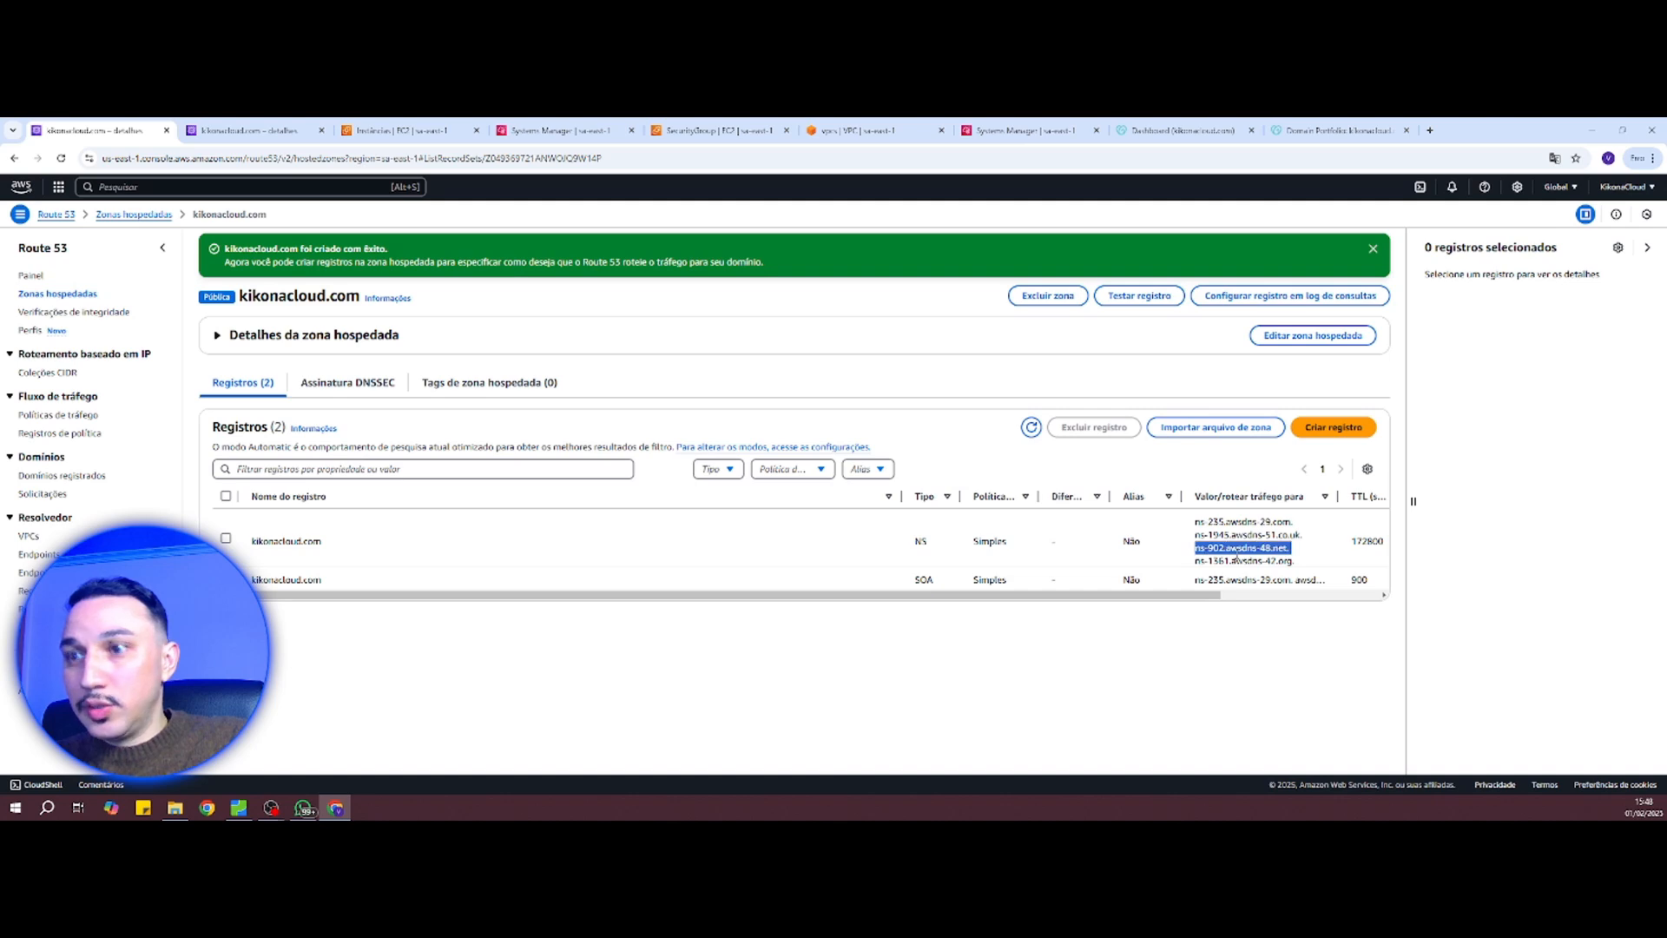
pyautogui.click(1322, 134)
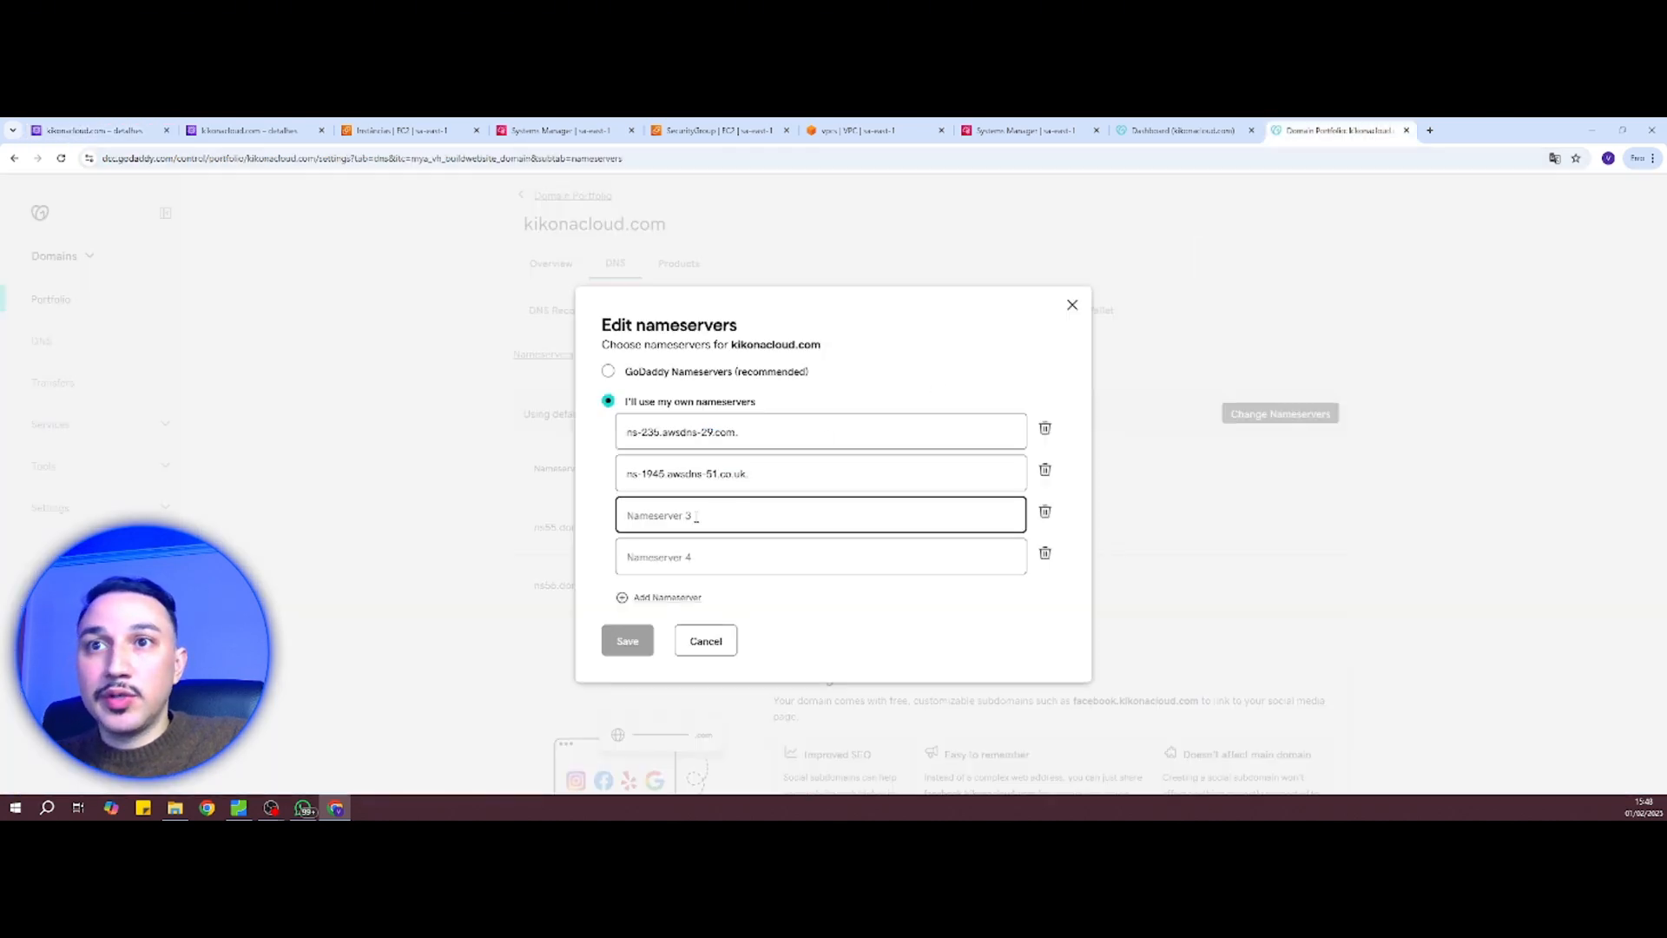
pyautogui.hotkey('ctrl', 'v')
# Step: Copy ns-1361.awsdns-42.org. from the Route 53 NS record into GoDaddy as Nameserver 4 and try to save the nameservers
pyautogui.click(102, 130)
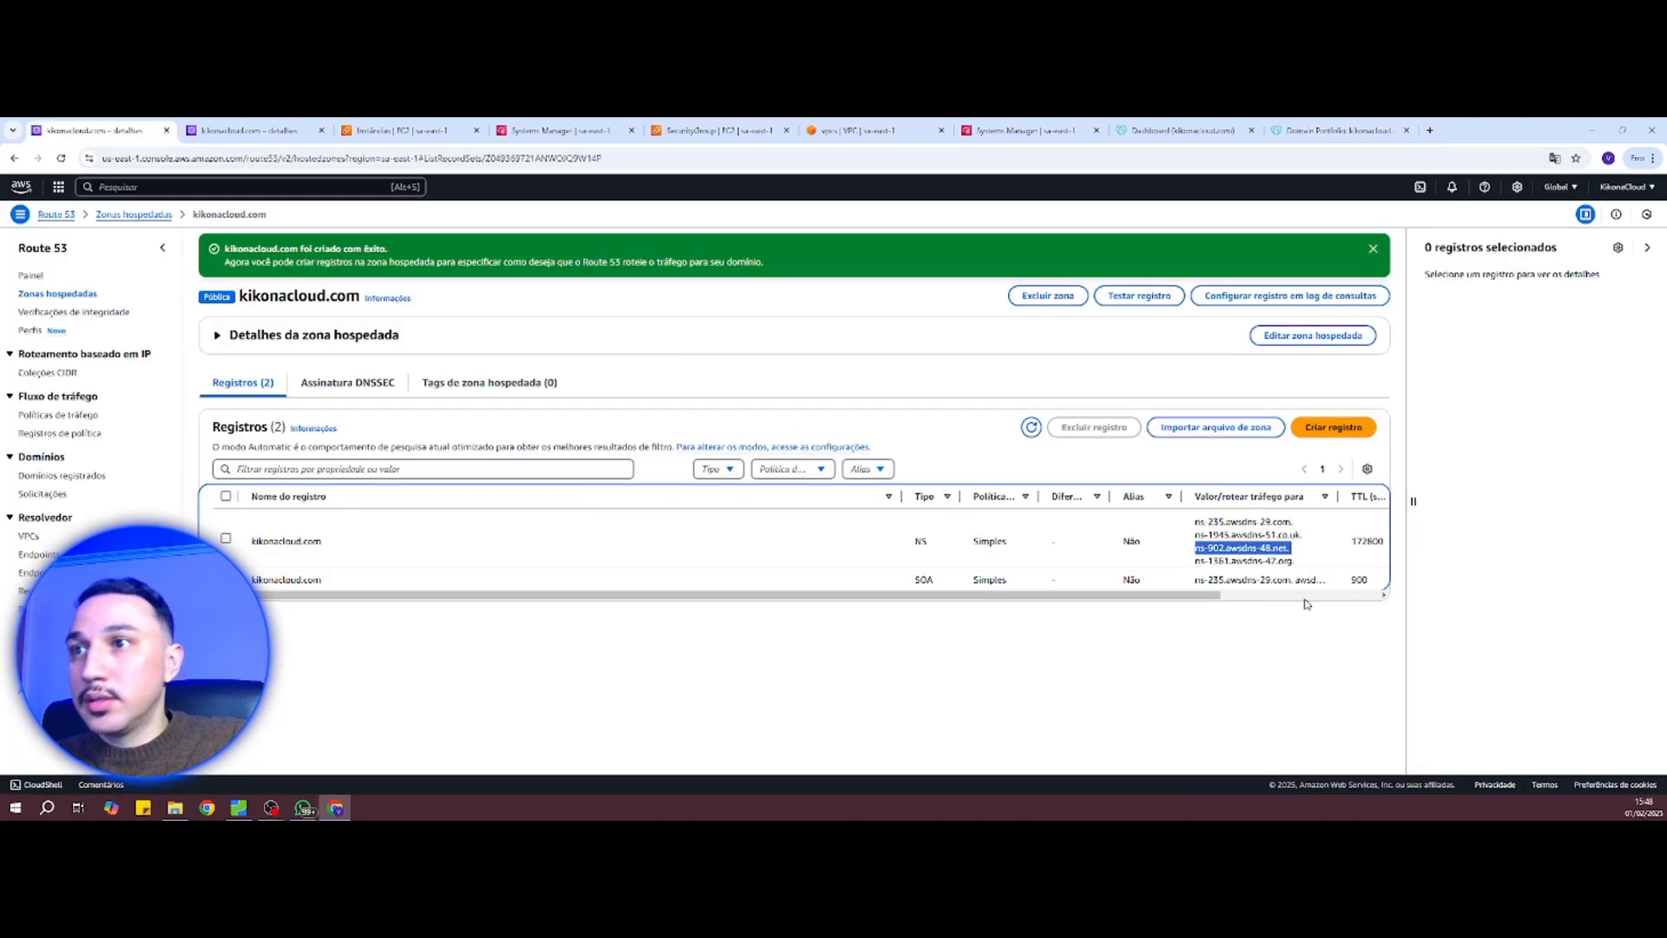
pyautogui.tripleClick(1265, 560)
pyautogui.hotkey('ctrl', 'c')
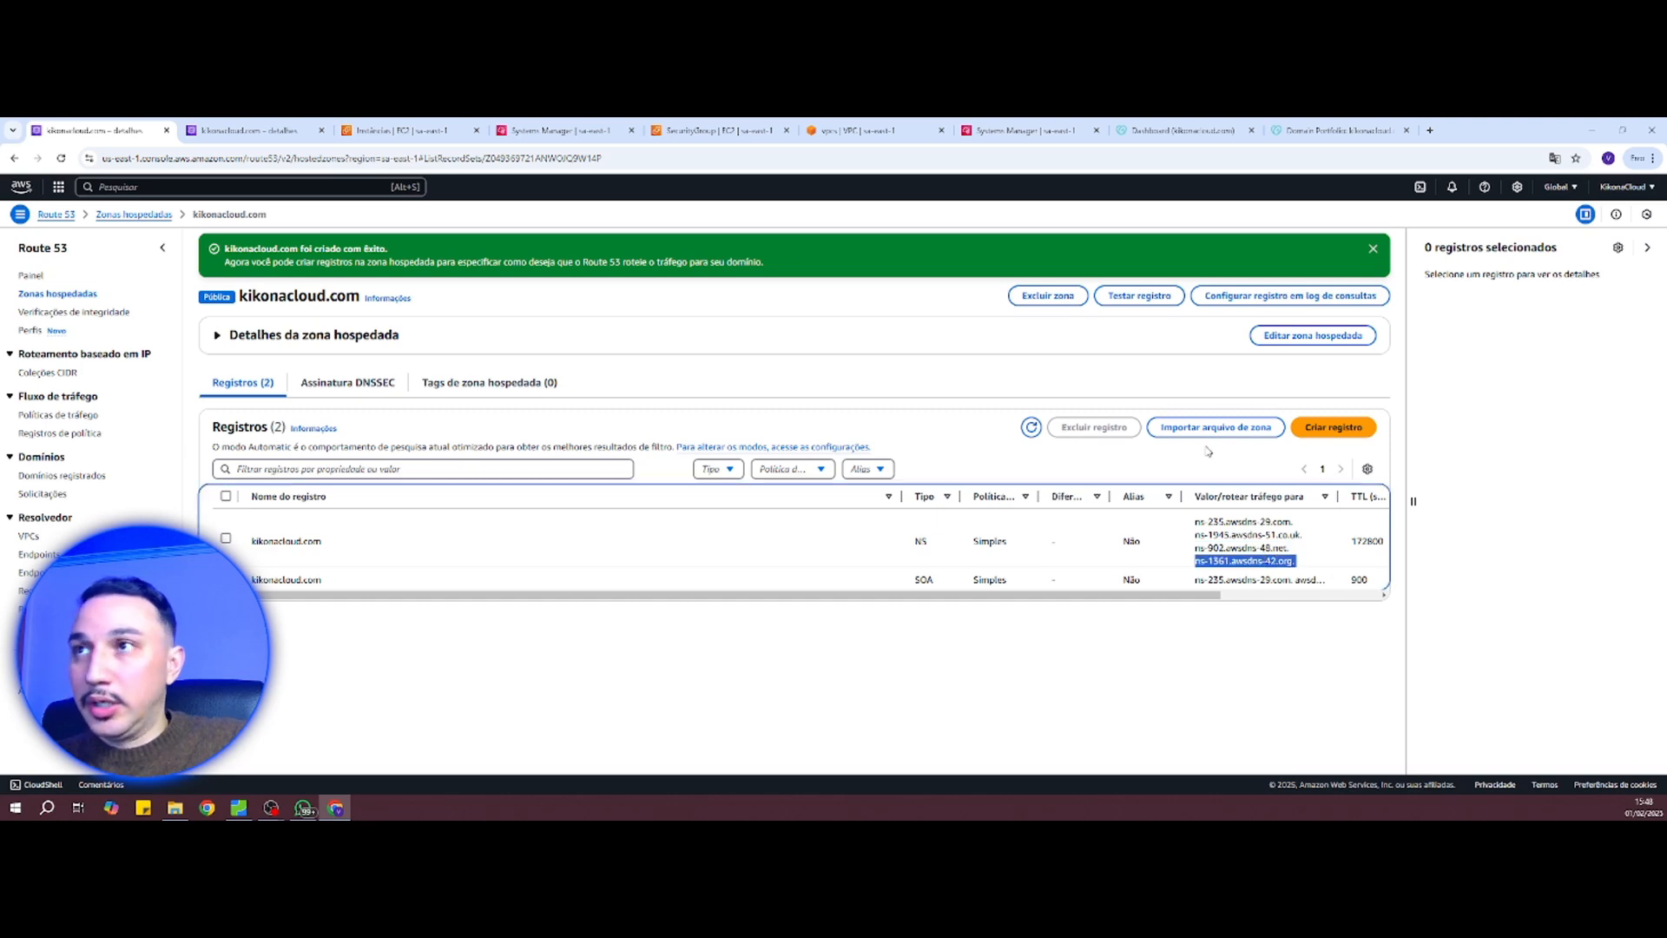
pyautogui.click(1313, 132)
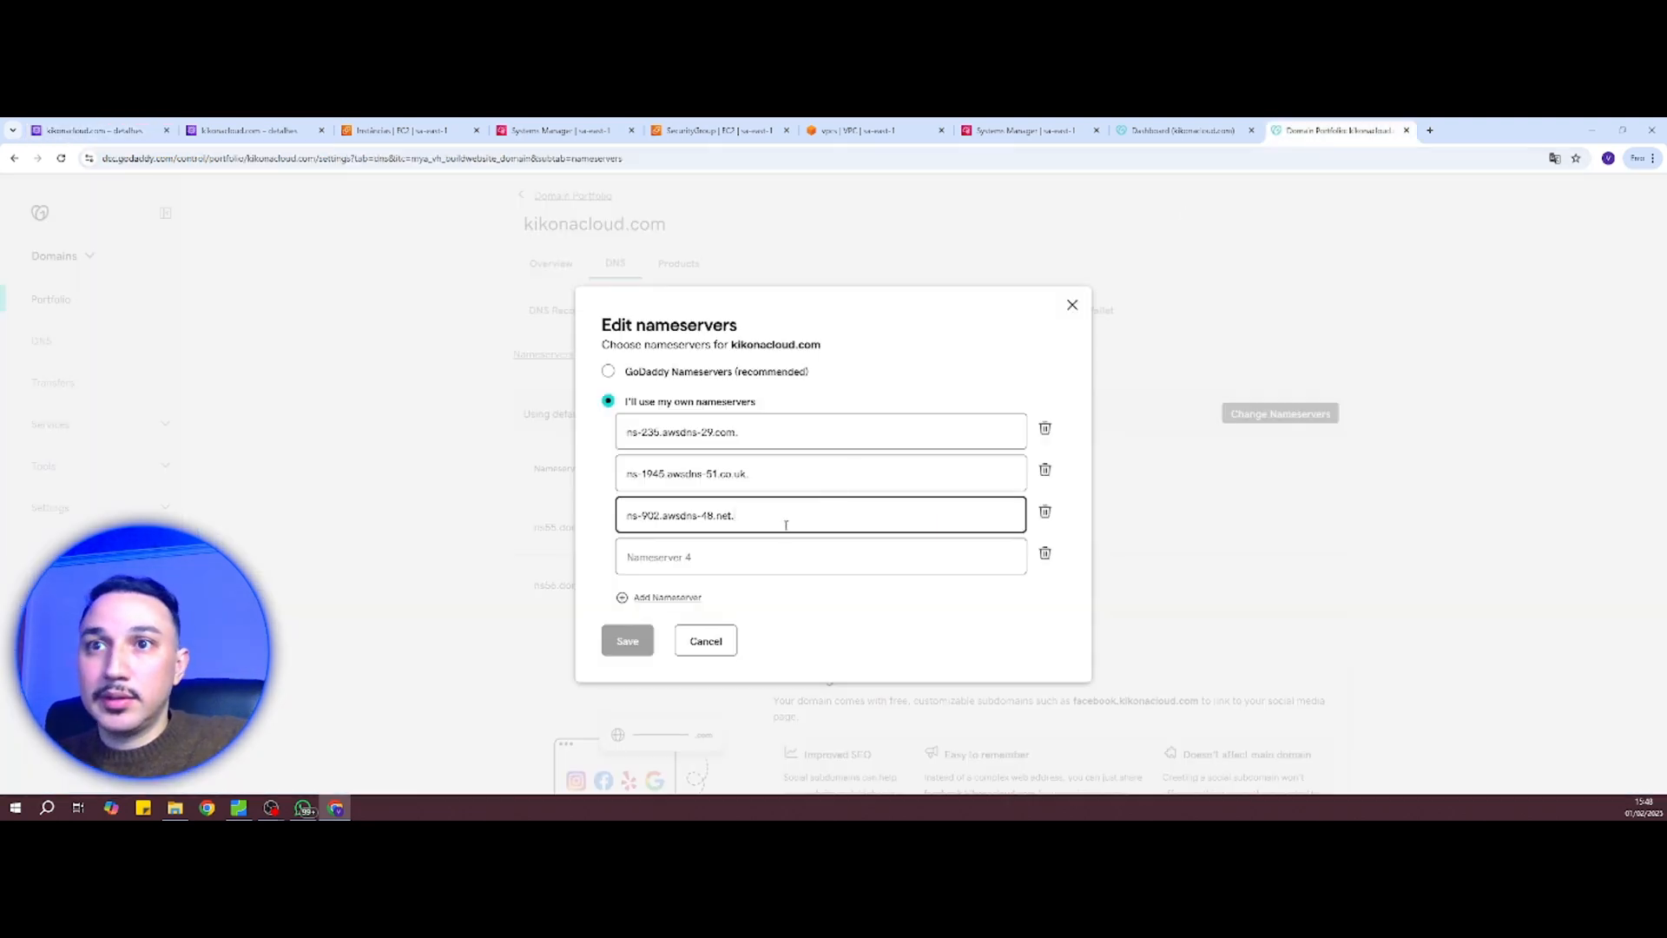
pyautogui.click(744, 559)
pyautogui.hotkey('ctrl', 'v')
pyautogui.click(627, 641)
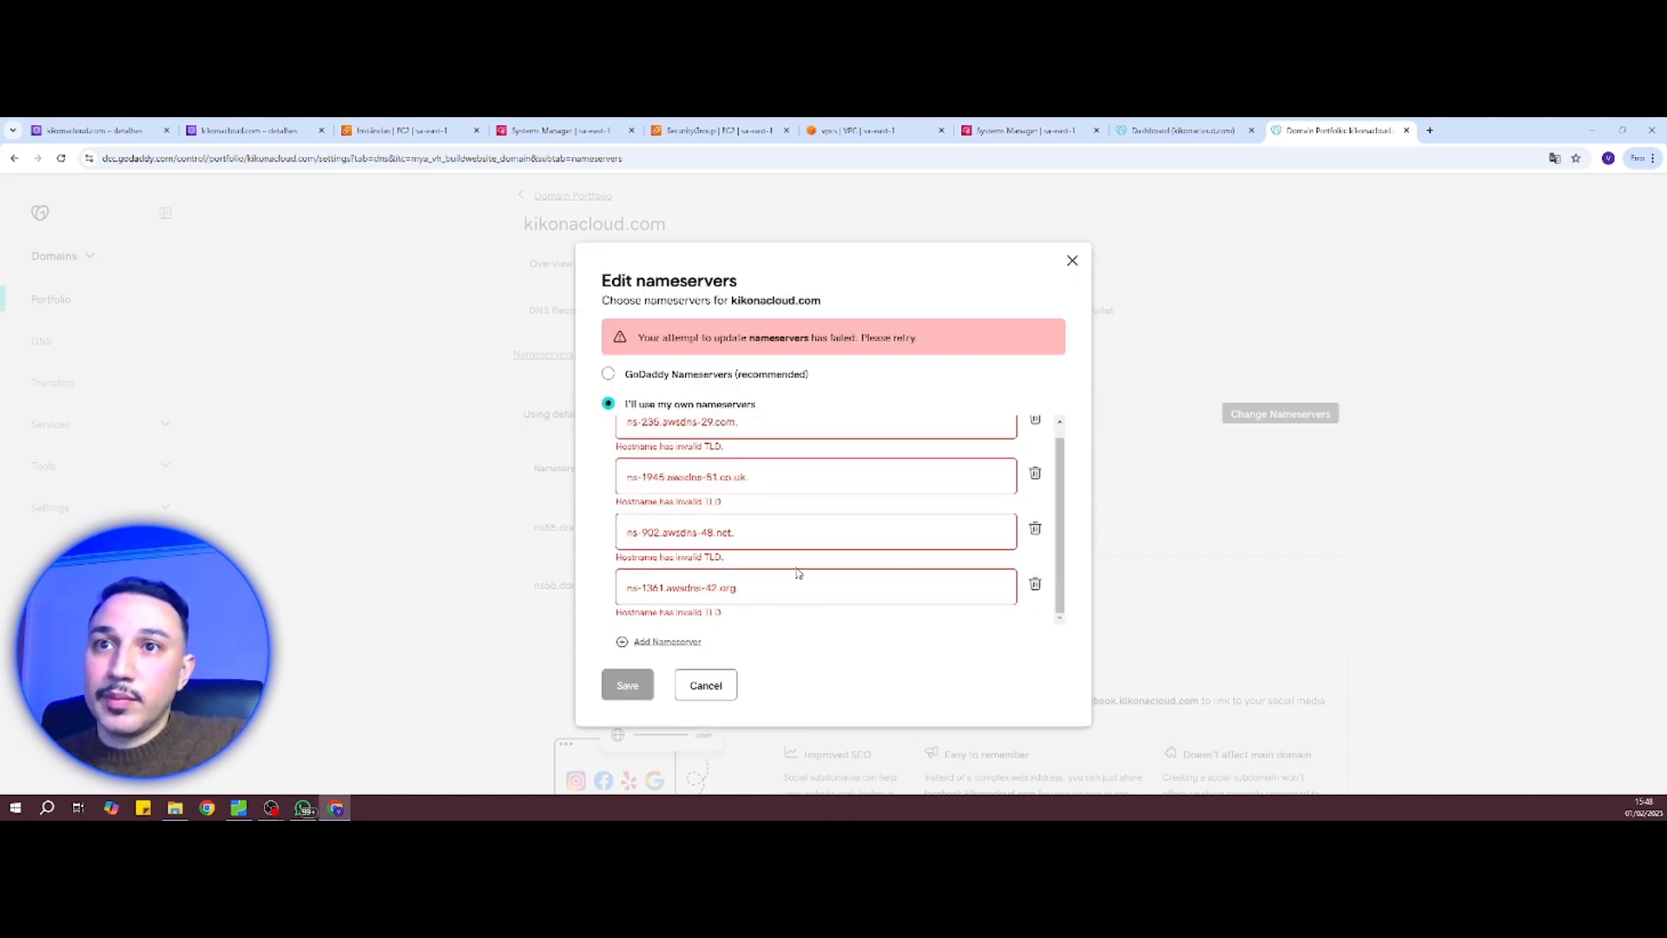
# Step: Remove the trailing dot from all four nameservers, save them and consent to the nameserver update for kikonacloud.com
pyautogui.click(780, 478)
pyautogui.press('BackSpace')
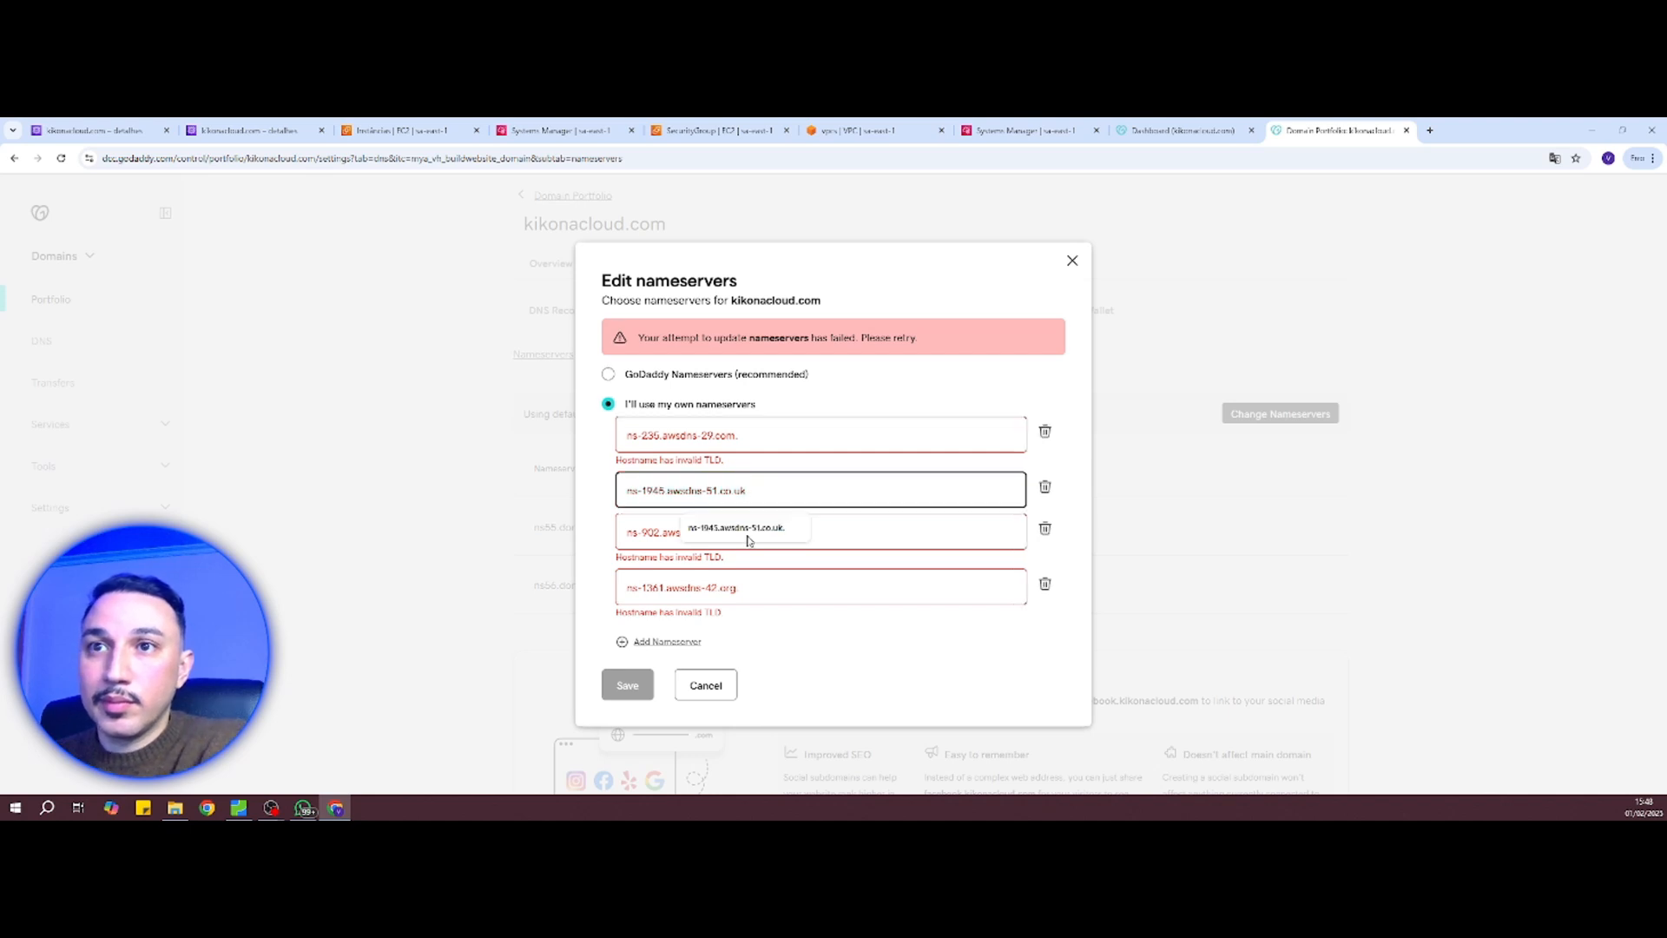
pyautogui.click(752, 595)
pyautogui.press('BackSpace')
pyautogui.click(768, 449)
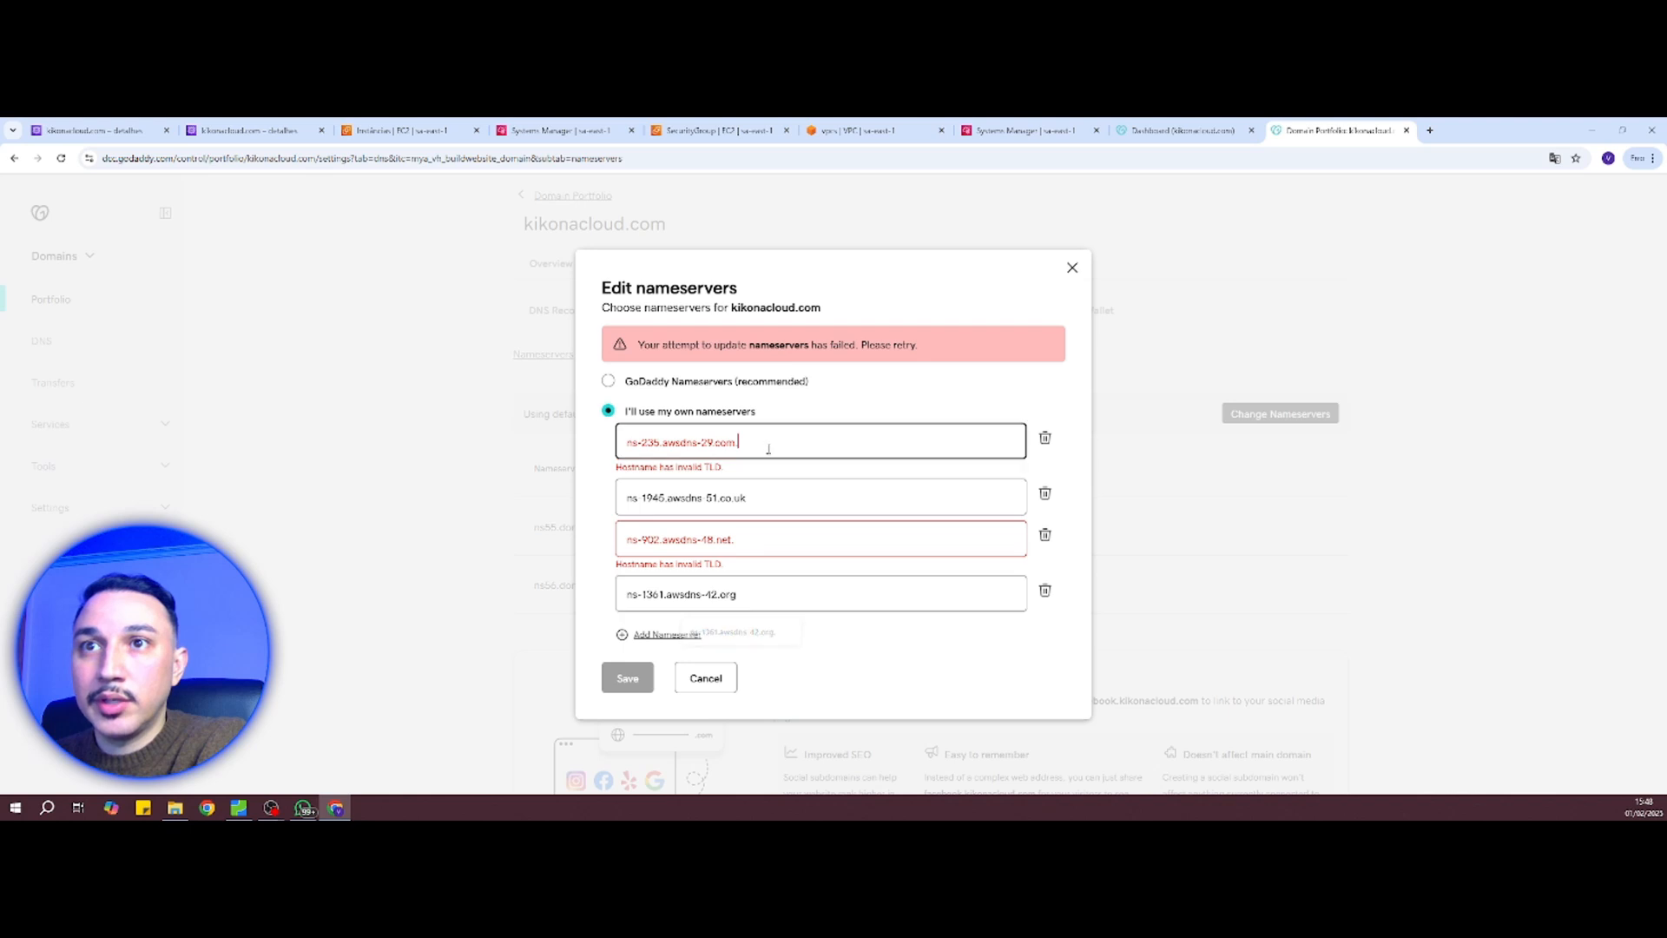
pyautogui.press('BackSpace')
pyautogui.click(776, 532)
pyautogui.press('BackSpace')
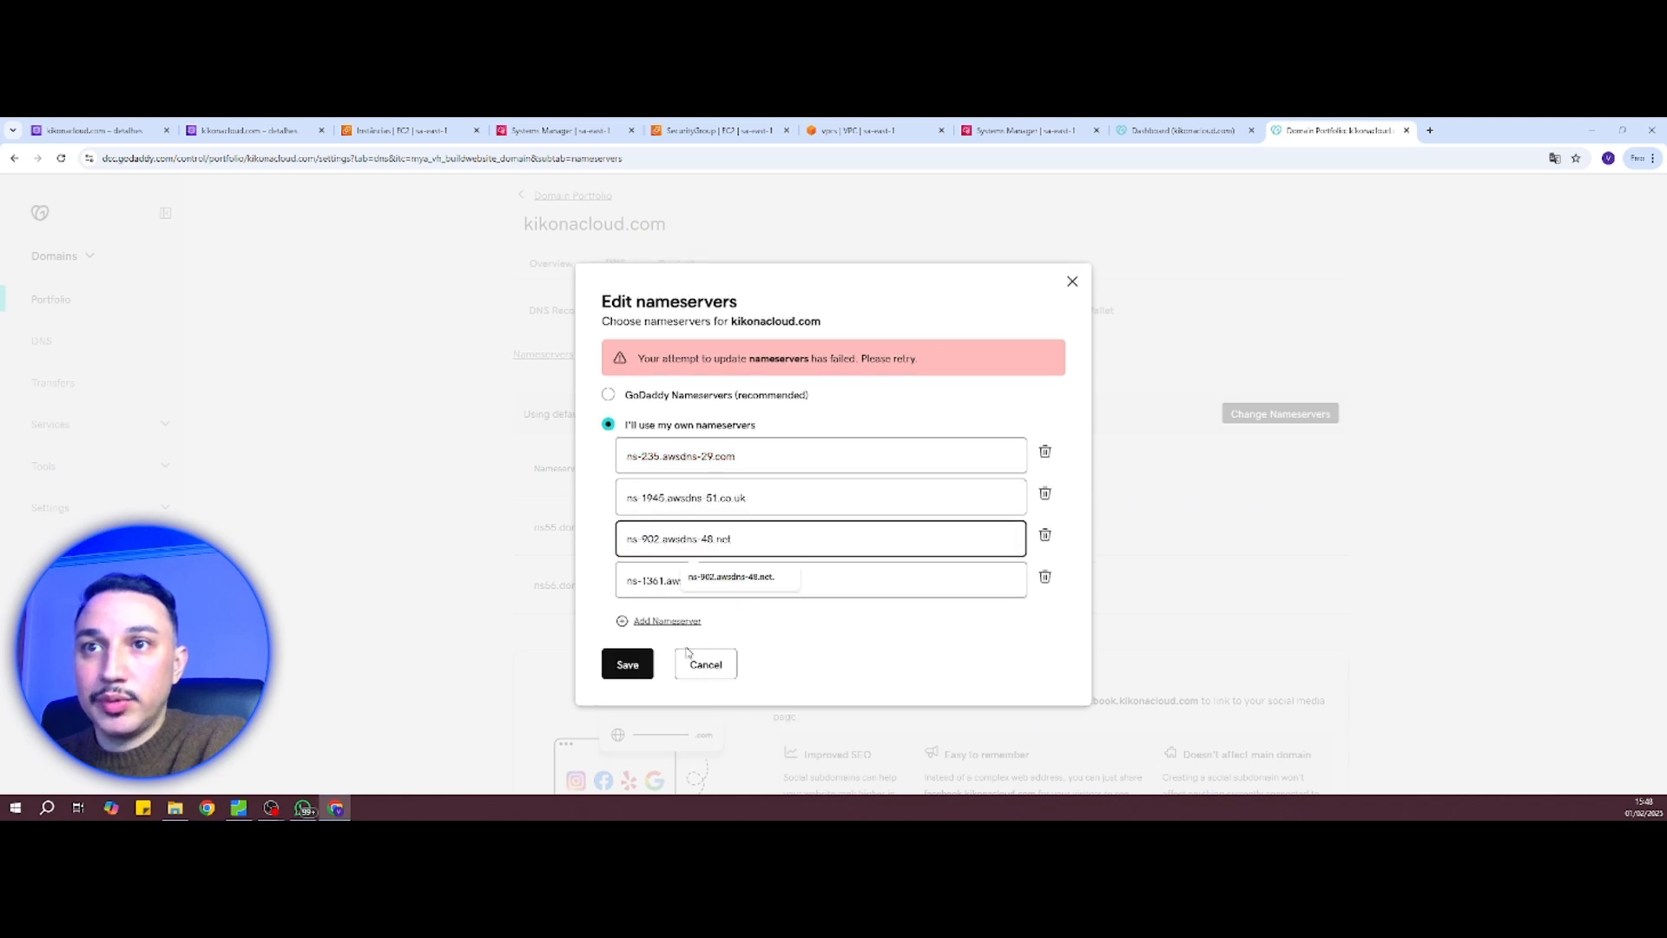
pyautogui.click(640, 672)
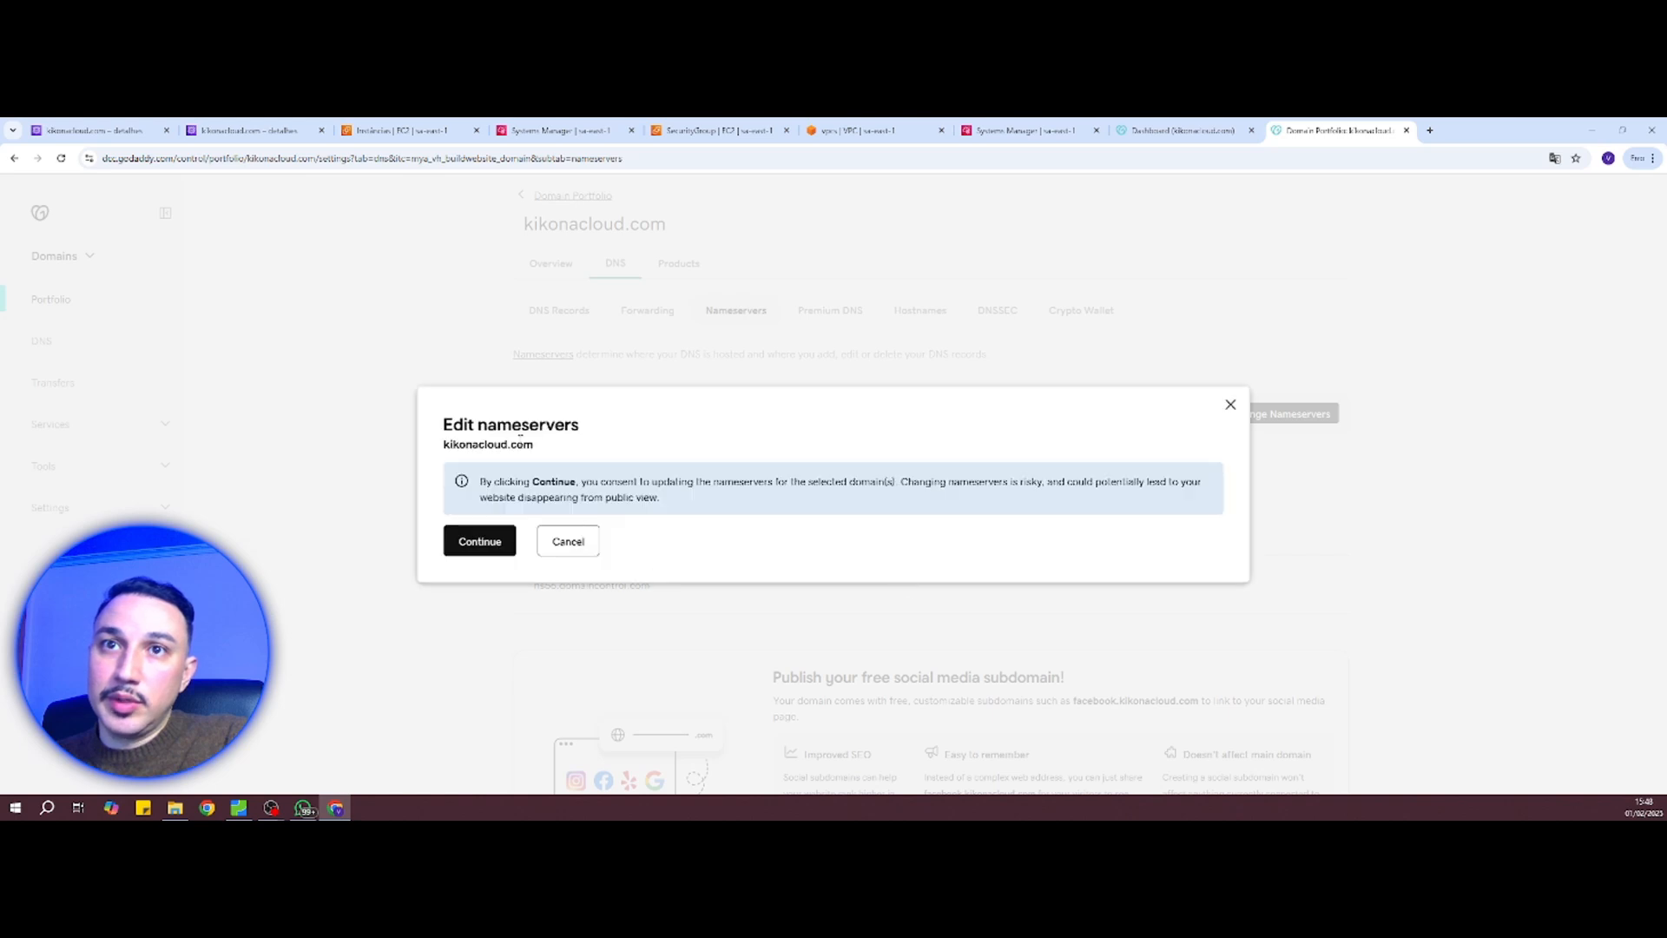
pyautogui.click(449, 542)
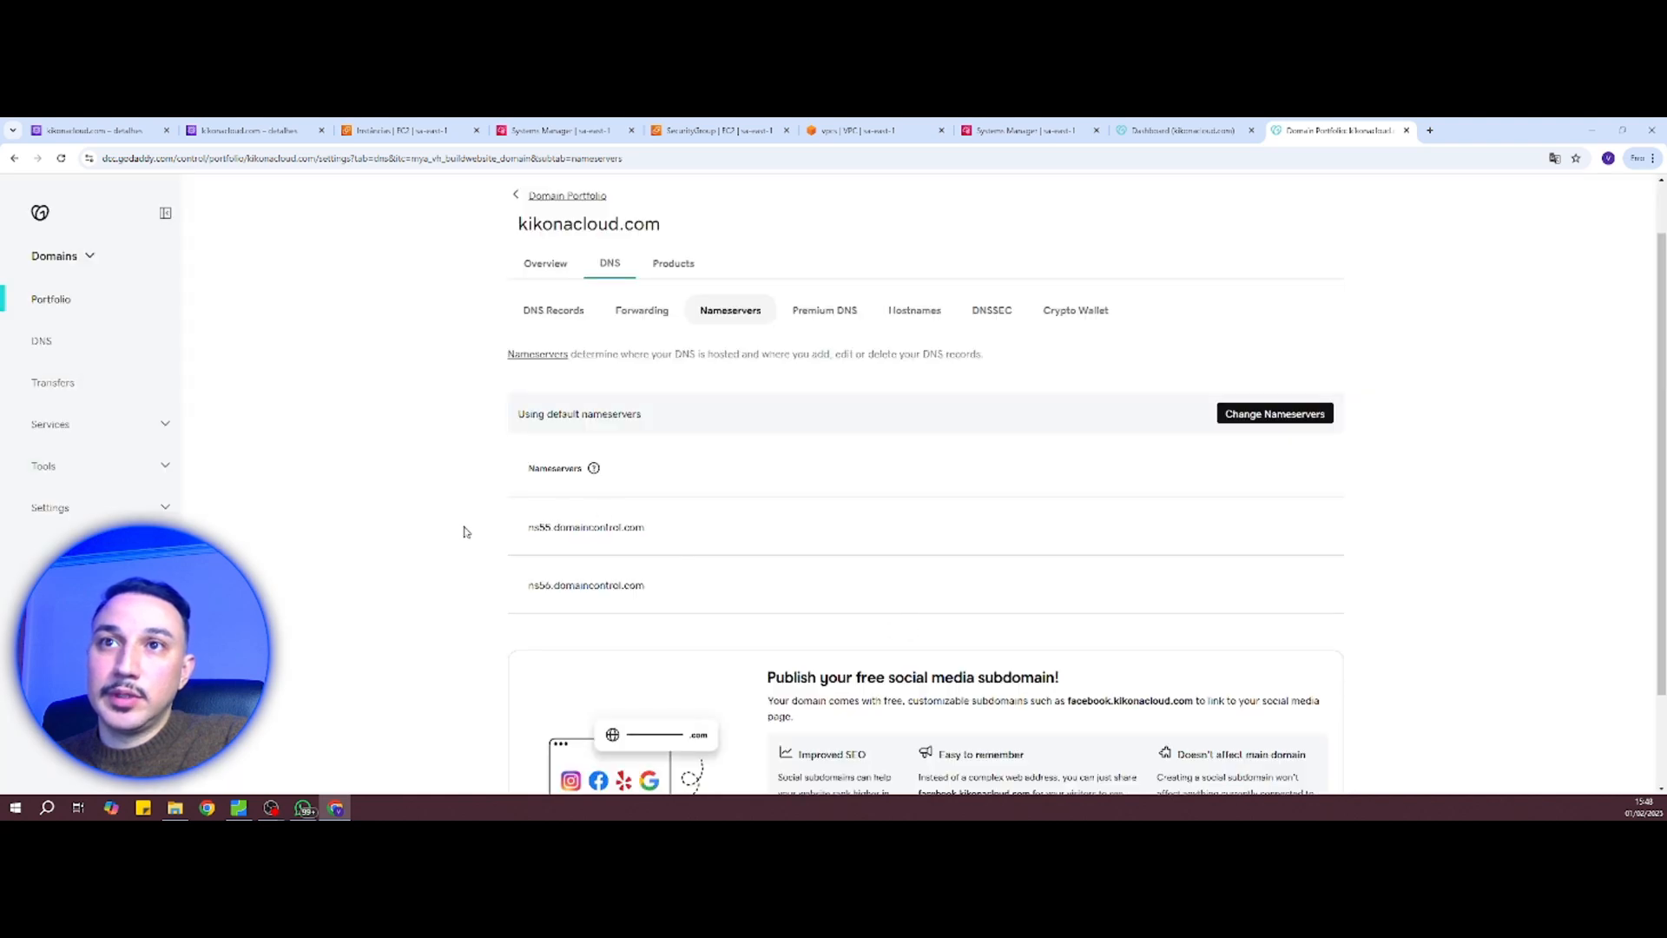
# Step: Reload the GoDaddy nameservers page and check the list of custom nameservers for kikonacloud.com
pyautogui.click(61, 158)
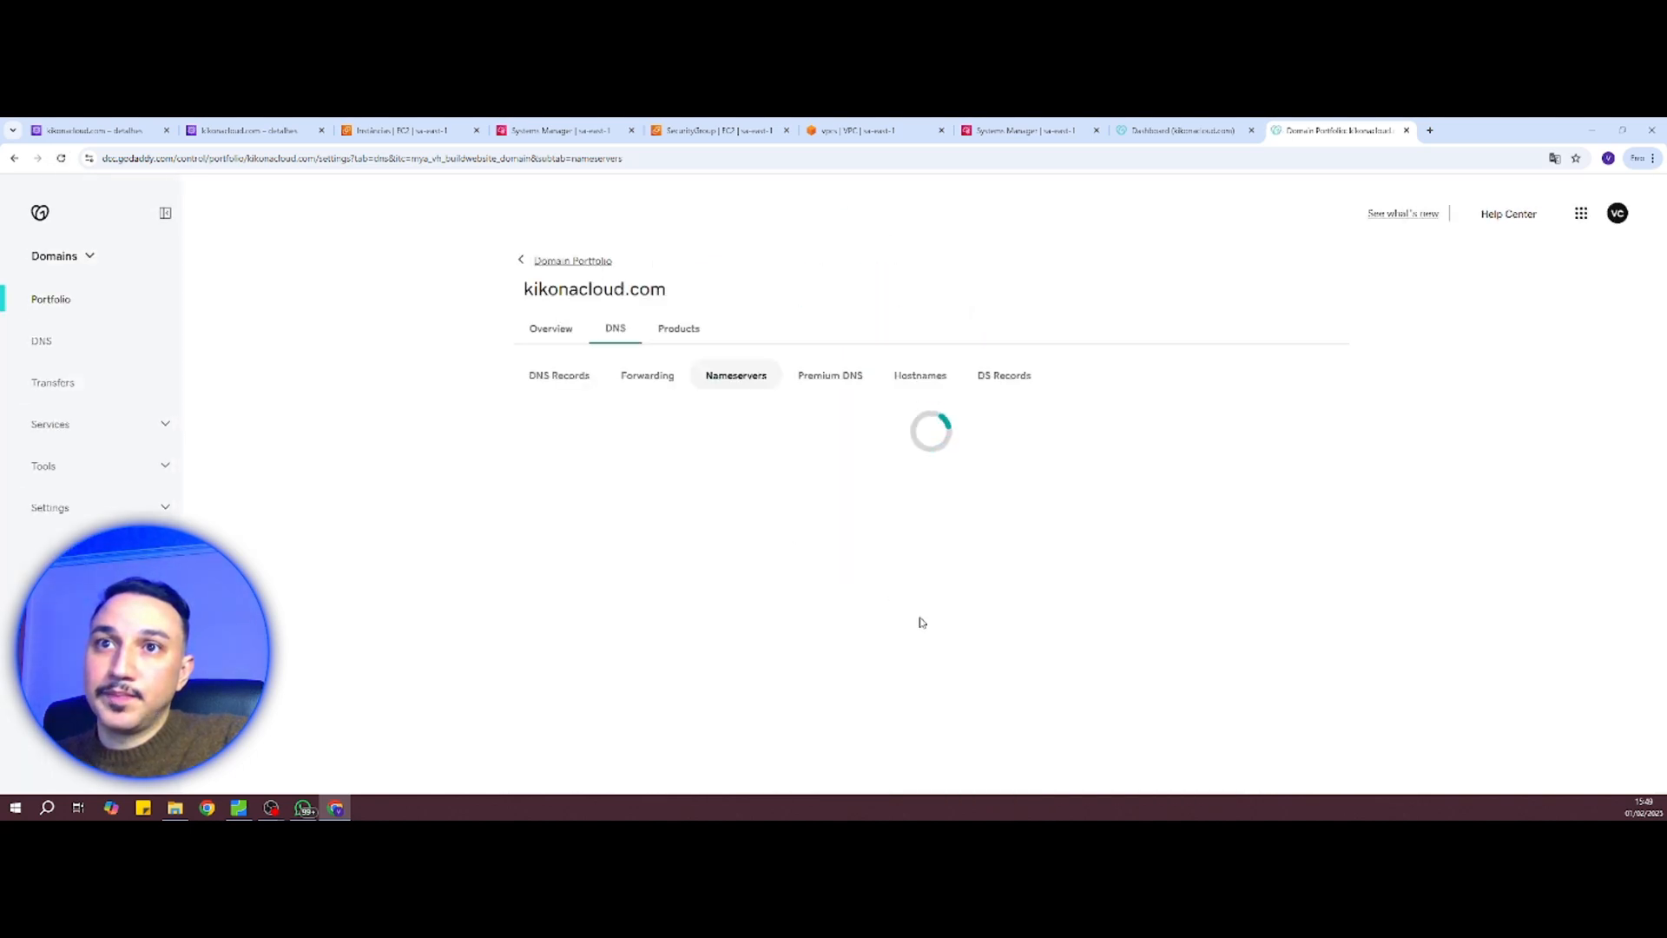
pyautogui.scroll(-1, 728, 556)
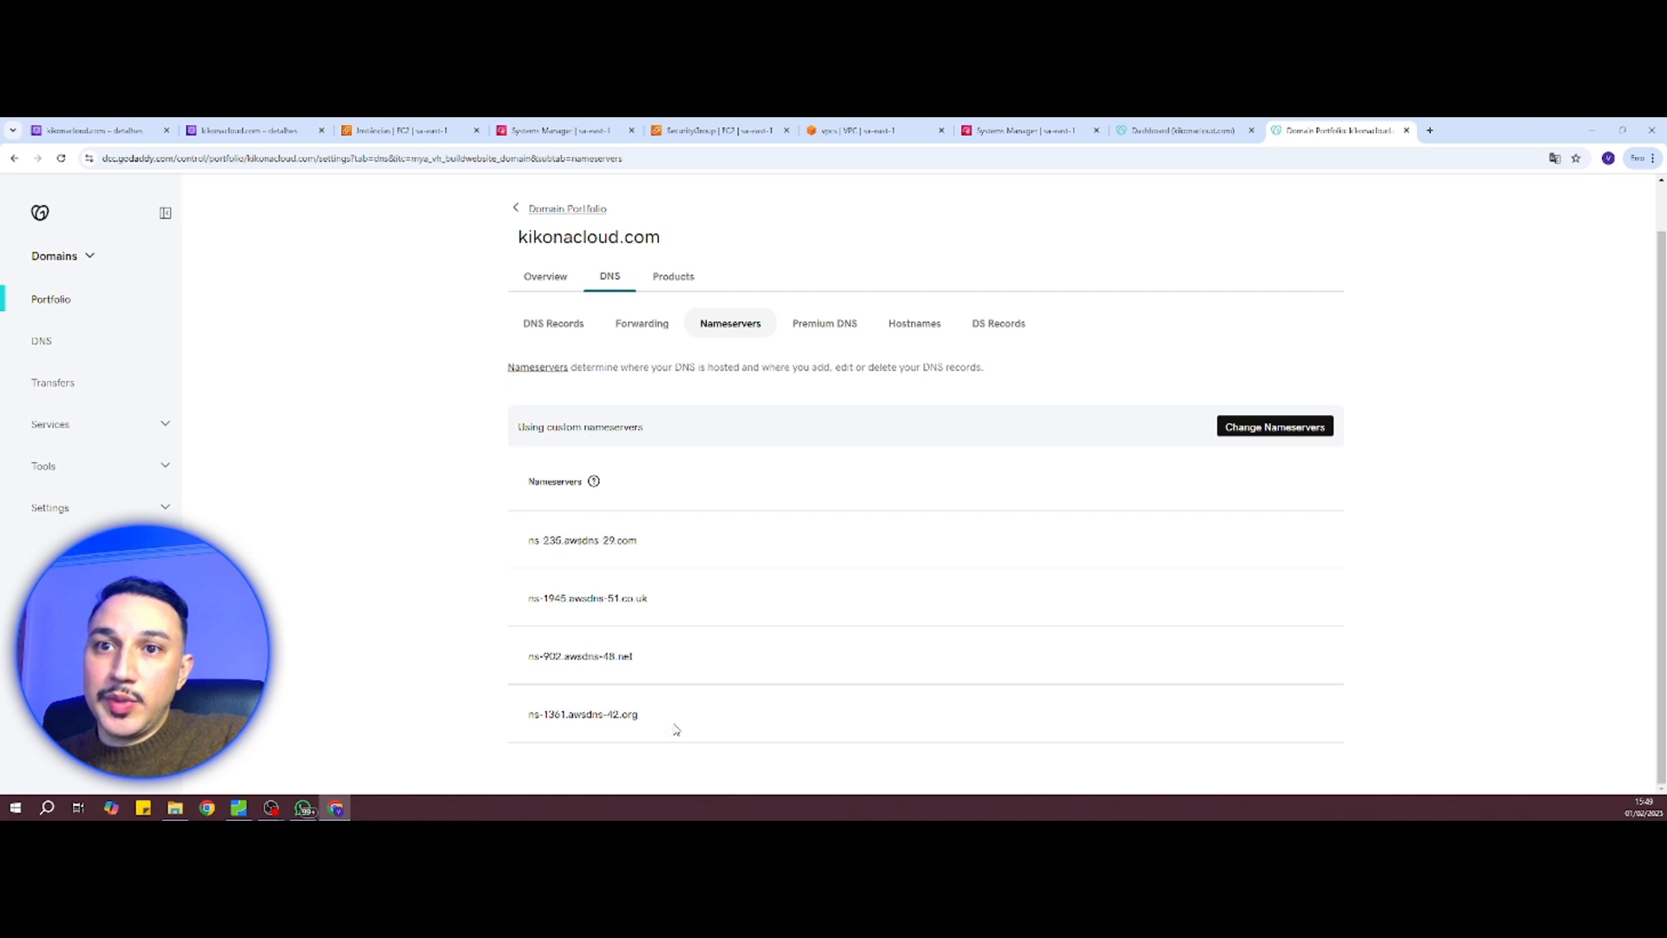
pyautogui.moveTo(674, 730); pyautogui.dragTo(526, 534)
pyautogui.click(716, 501)
pyautogui.click(594, 483)
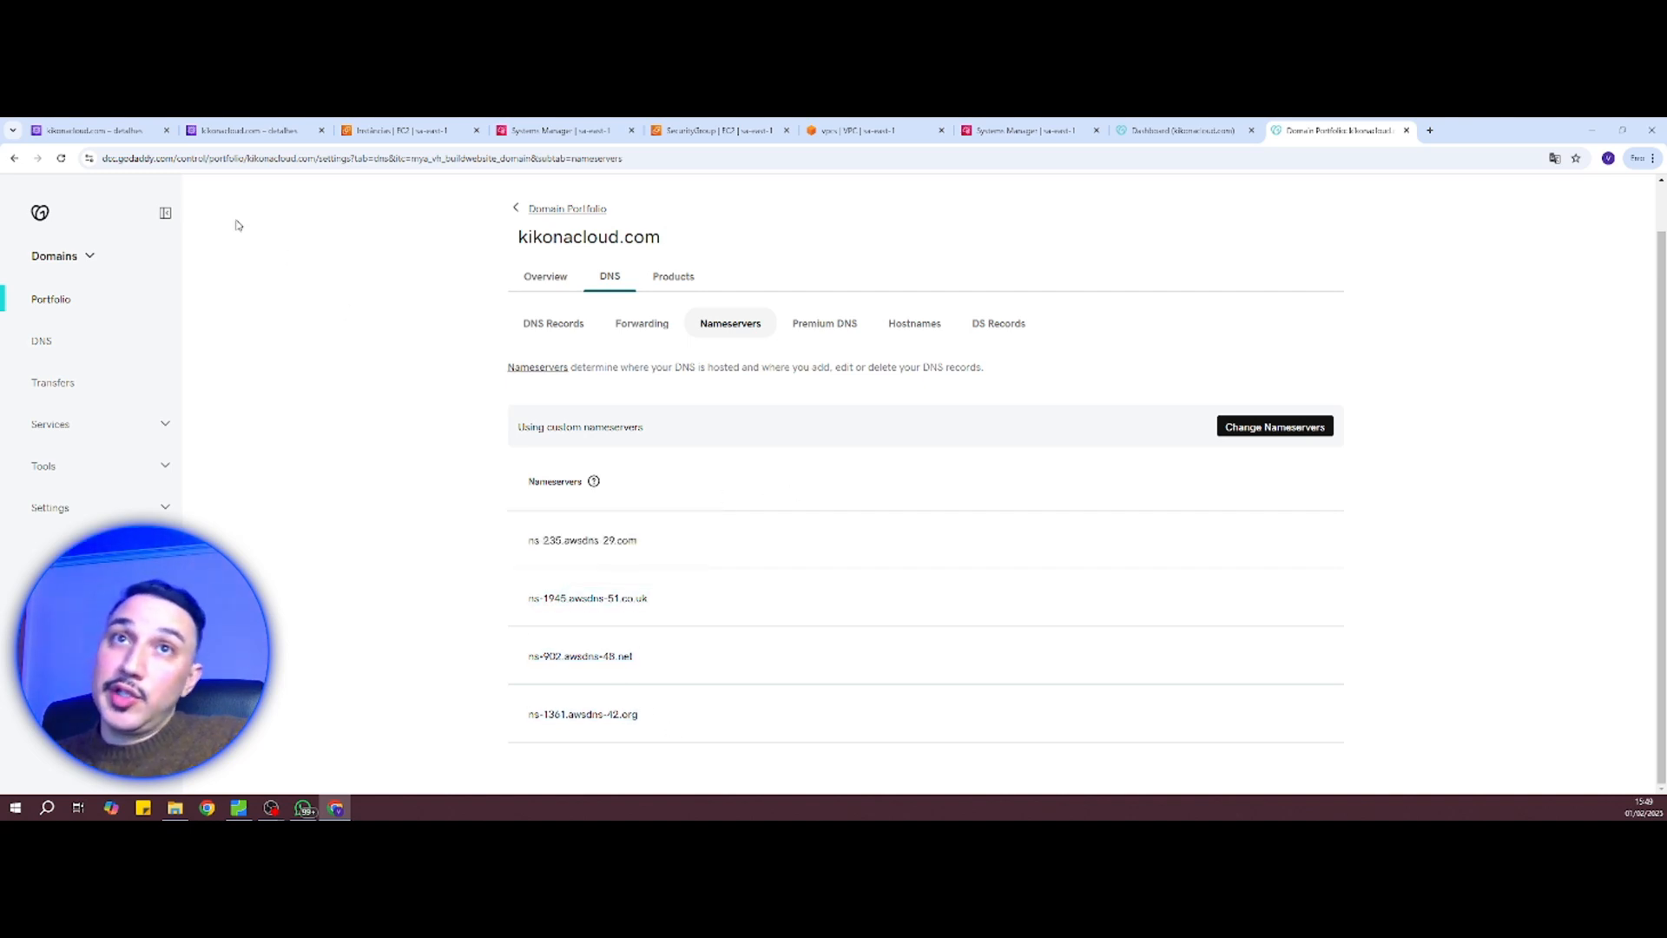
# Step: Return to the Route 53 record creation form for the public kikonacloud.com zone and go over its fields
pyautogui.click(121, 130)
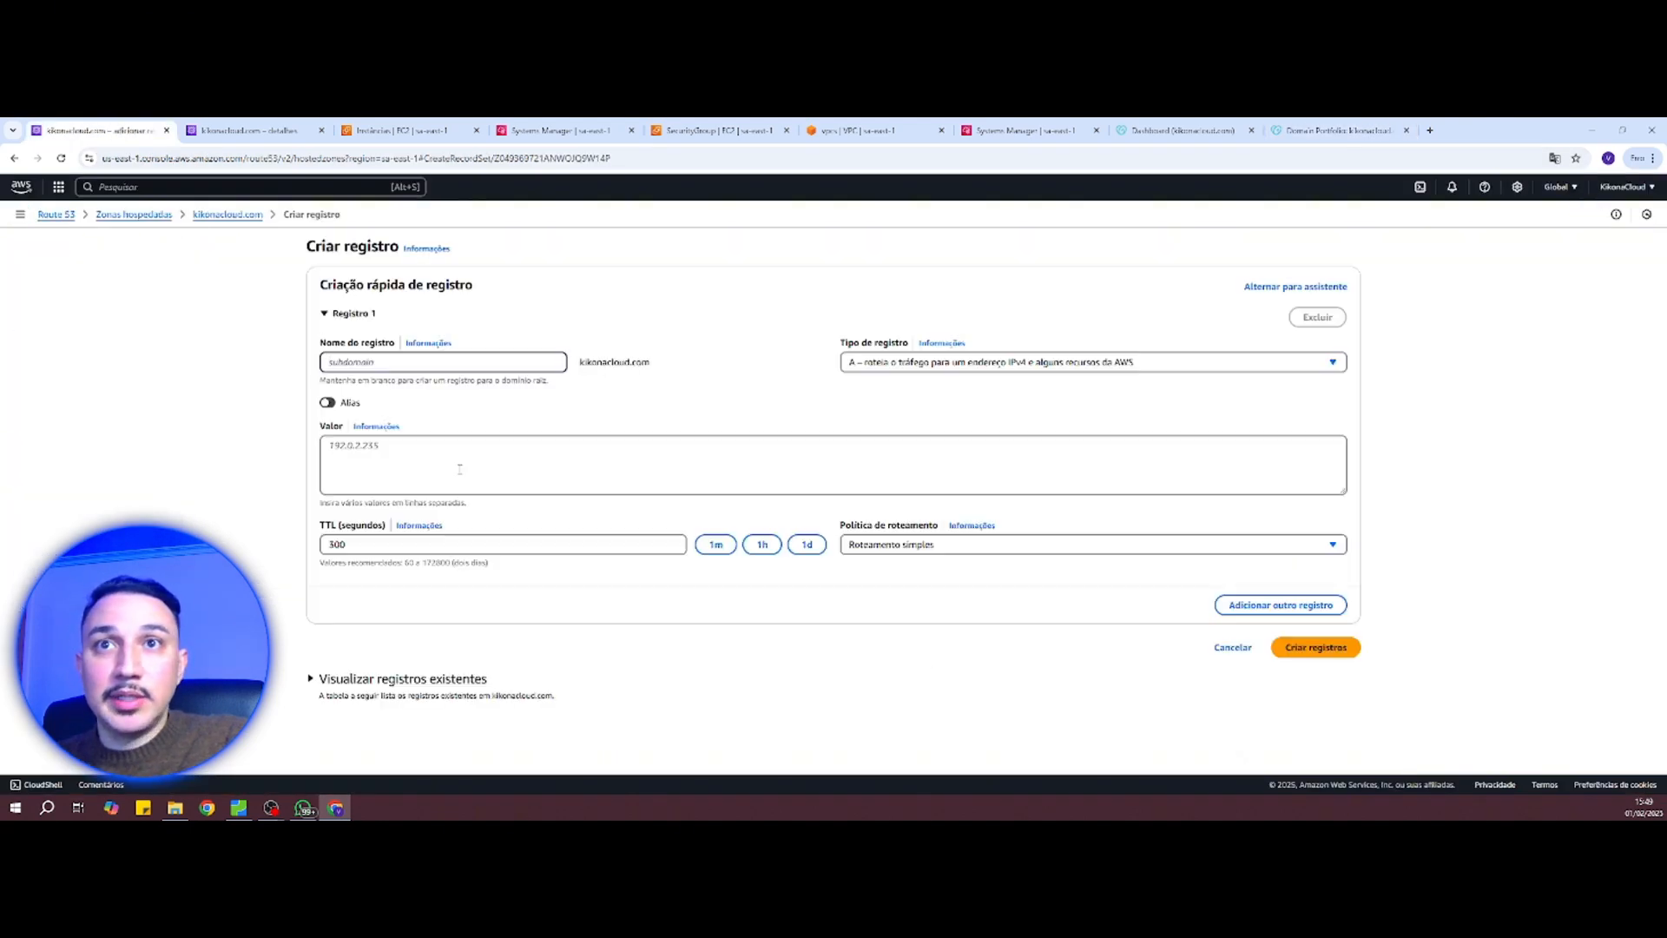
pyautogui.click(460, 469)
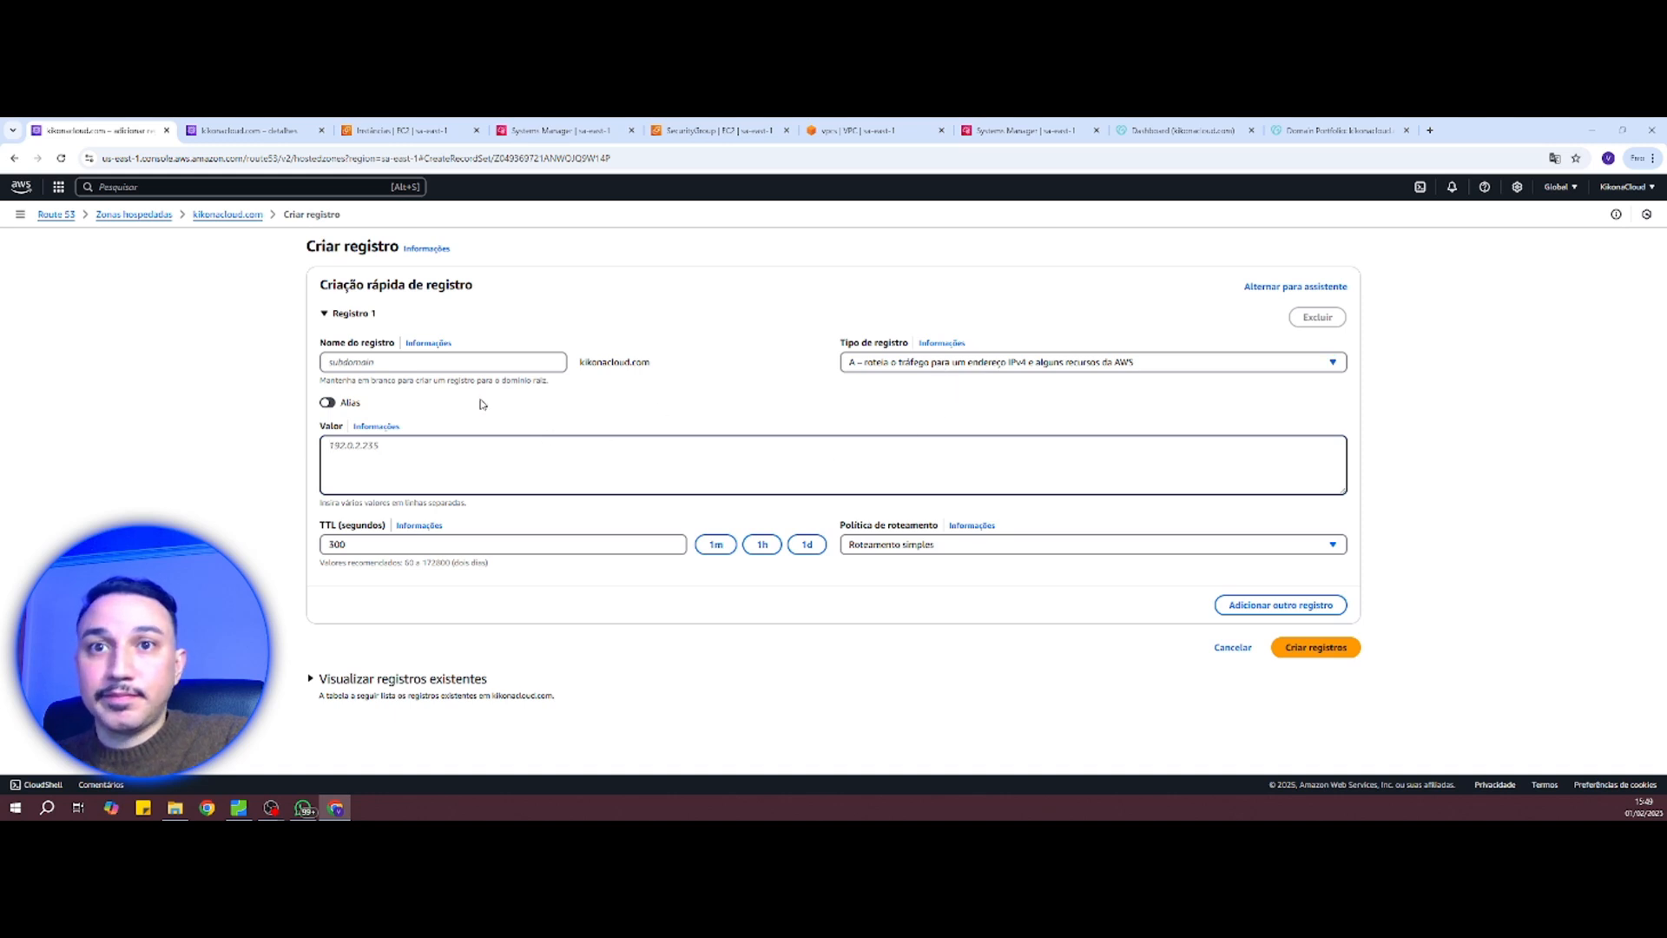
pyautogui.click(486, 363)
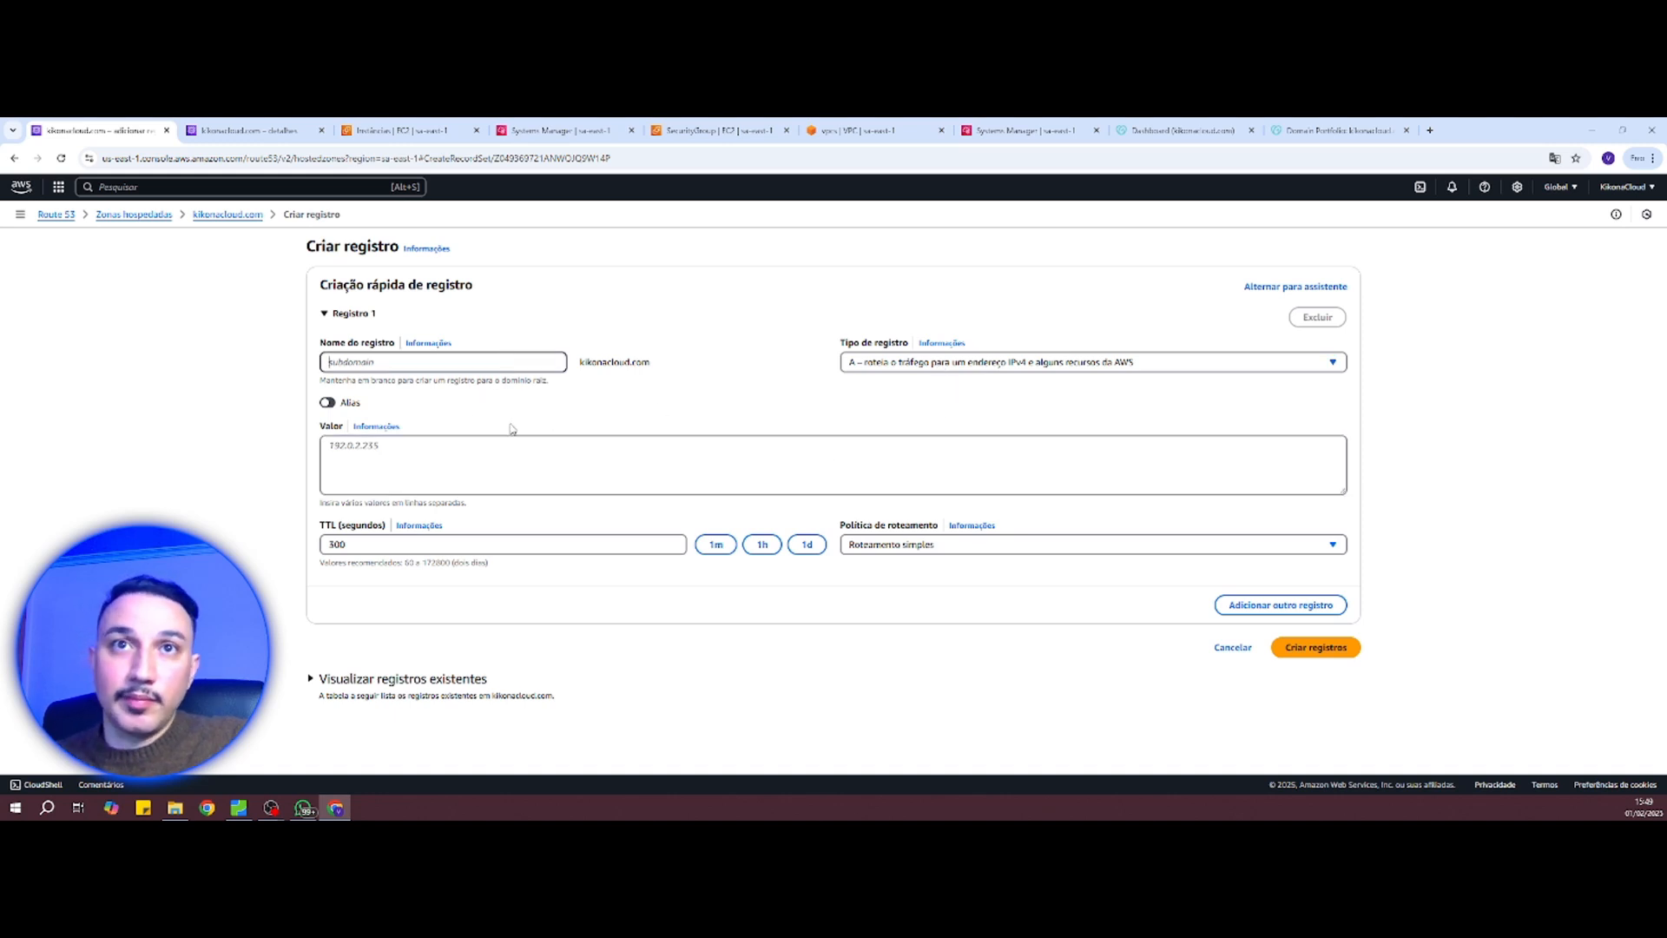
pyautogui.click(352, 315)
pyautogui.click(352, 315)
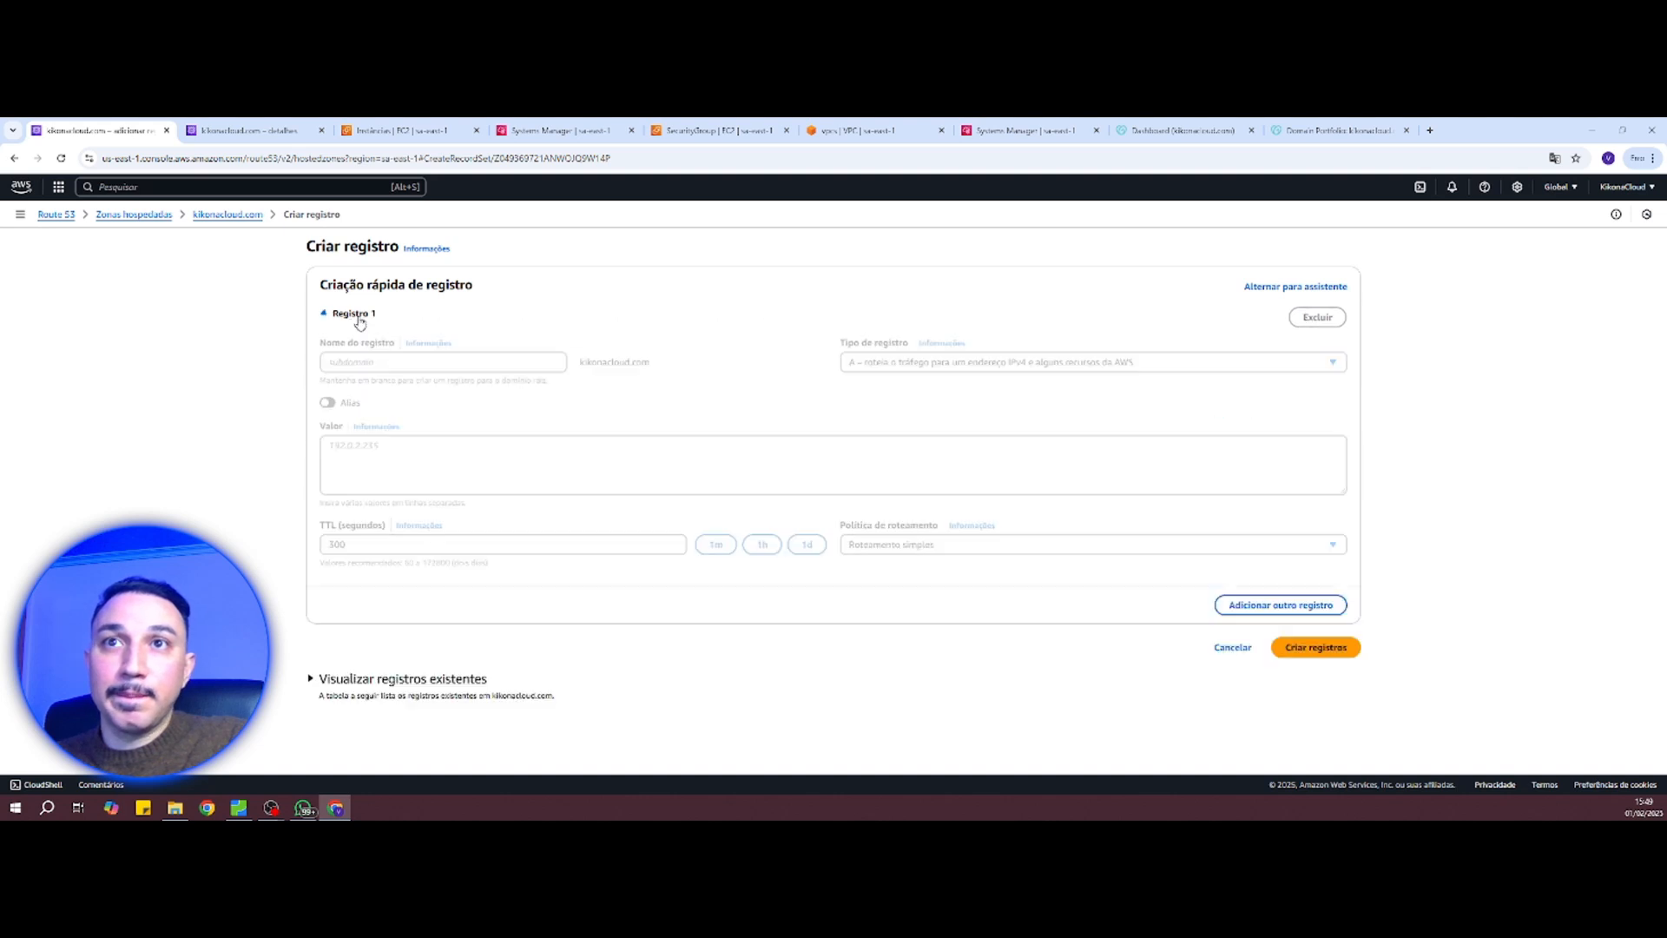
pyautogui.click(469, 363)
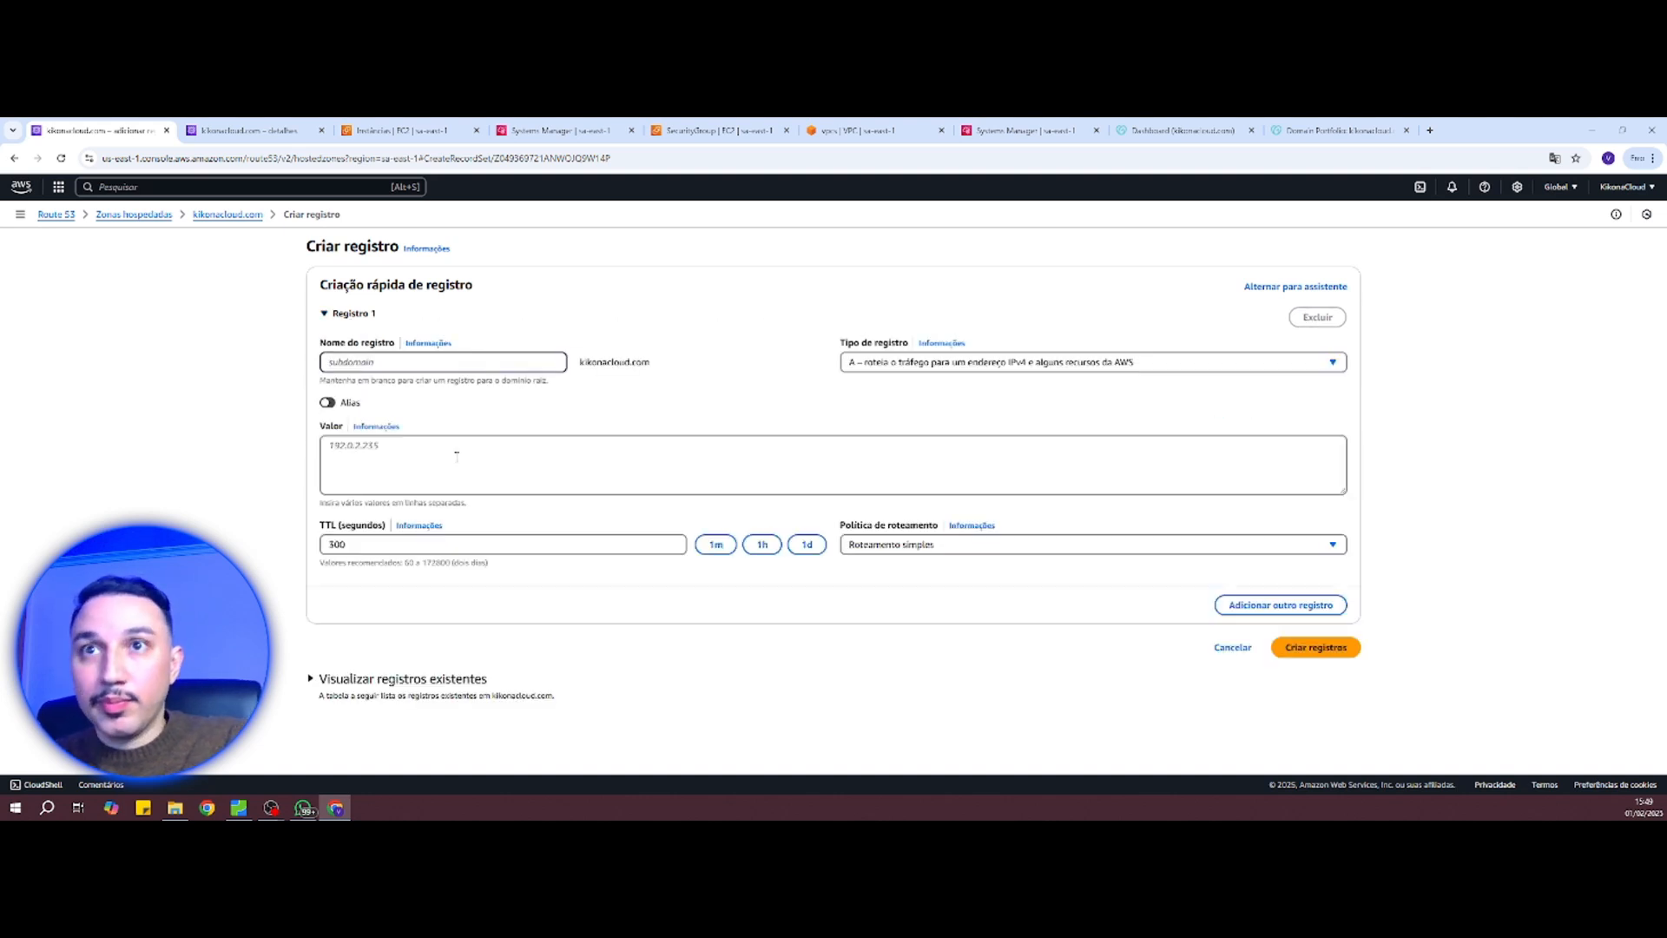
# Step: Copy the public IPv4 address 18.231.77.233 of the selected servidores-web-kiko-cloud EC2 instance into the new A record's value
pyautogui.click(454, 452)
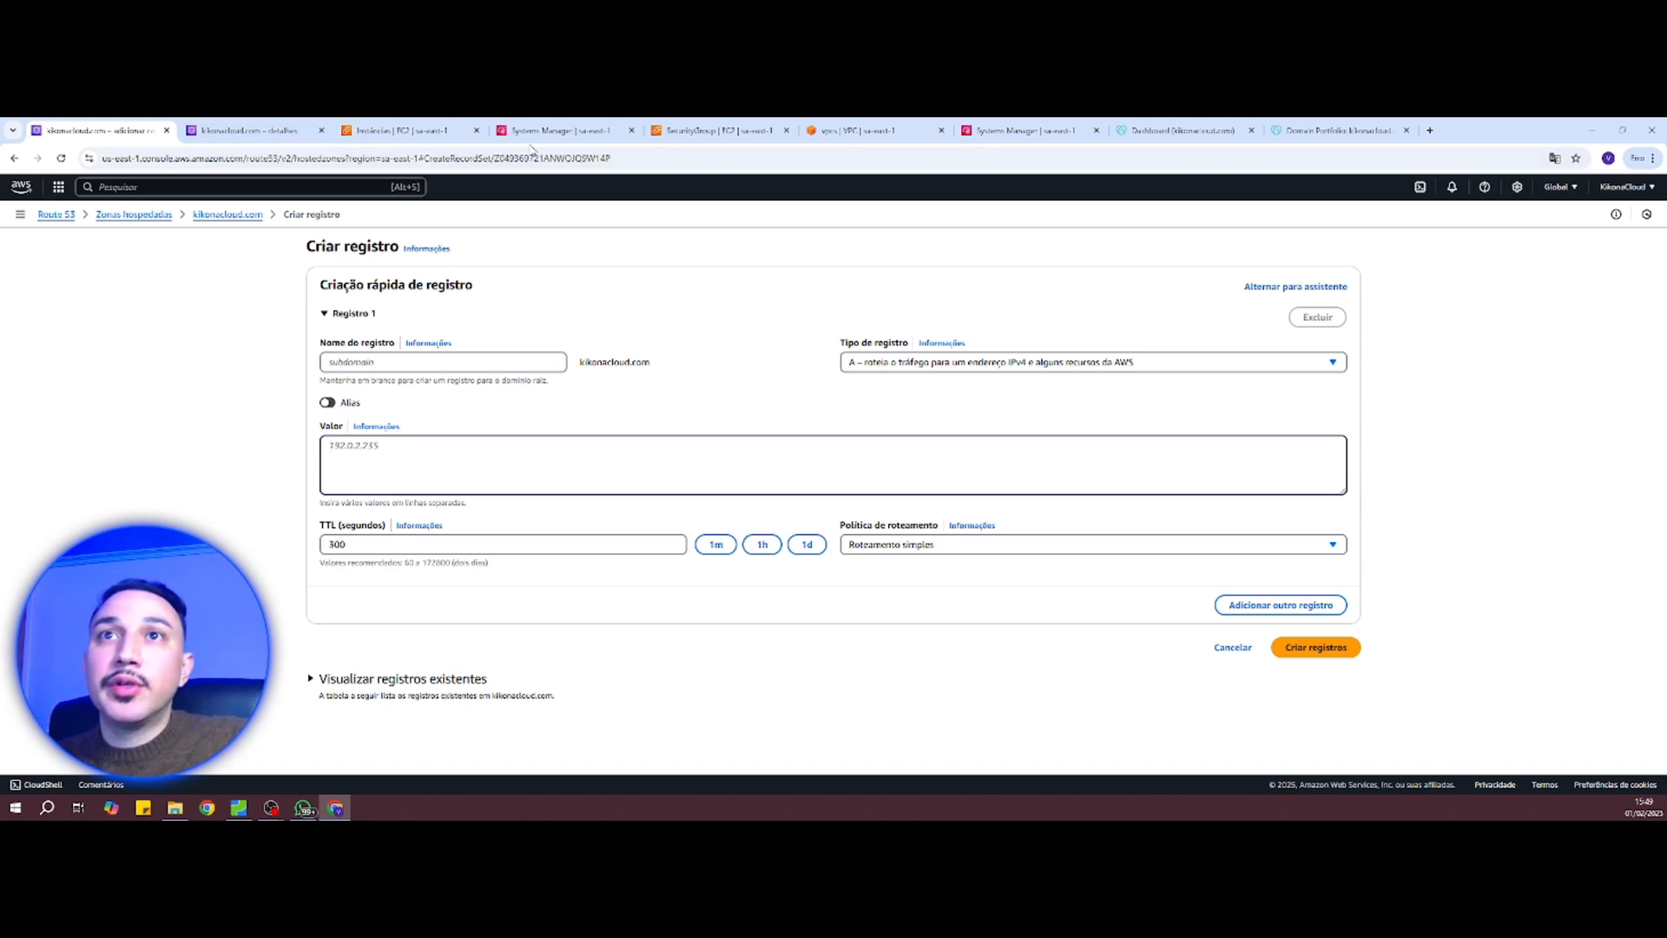
pyautogui.click(395, 130)
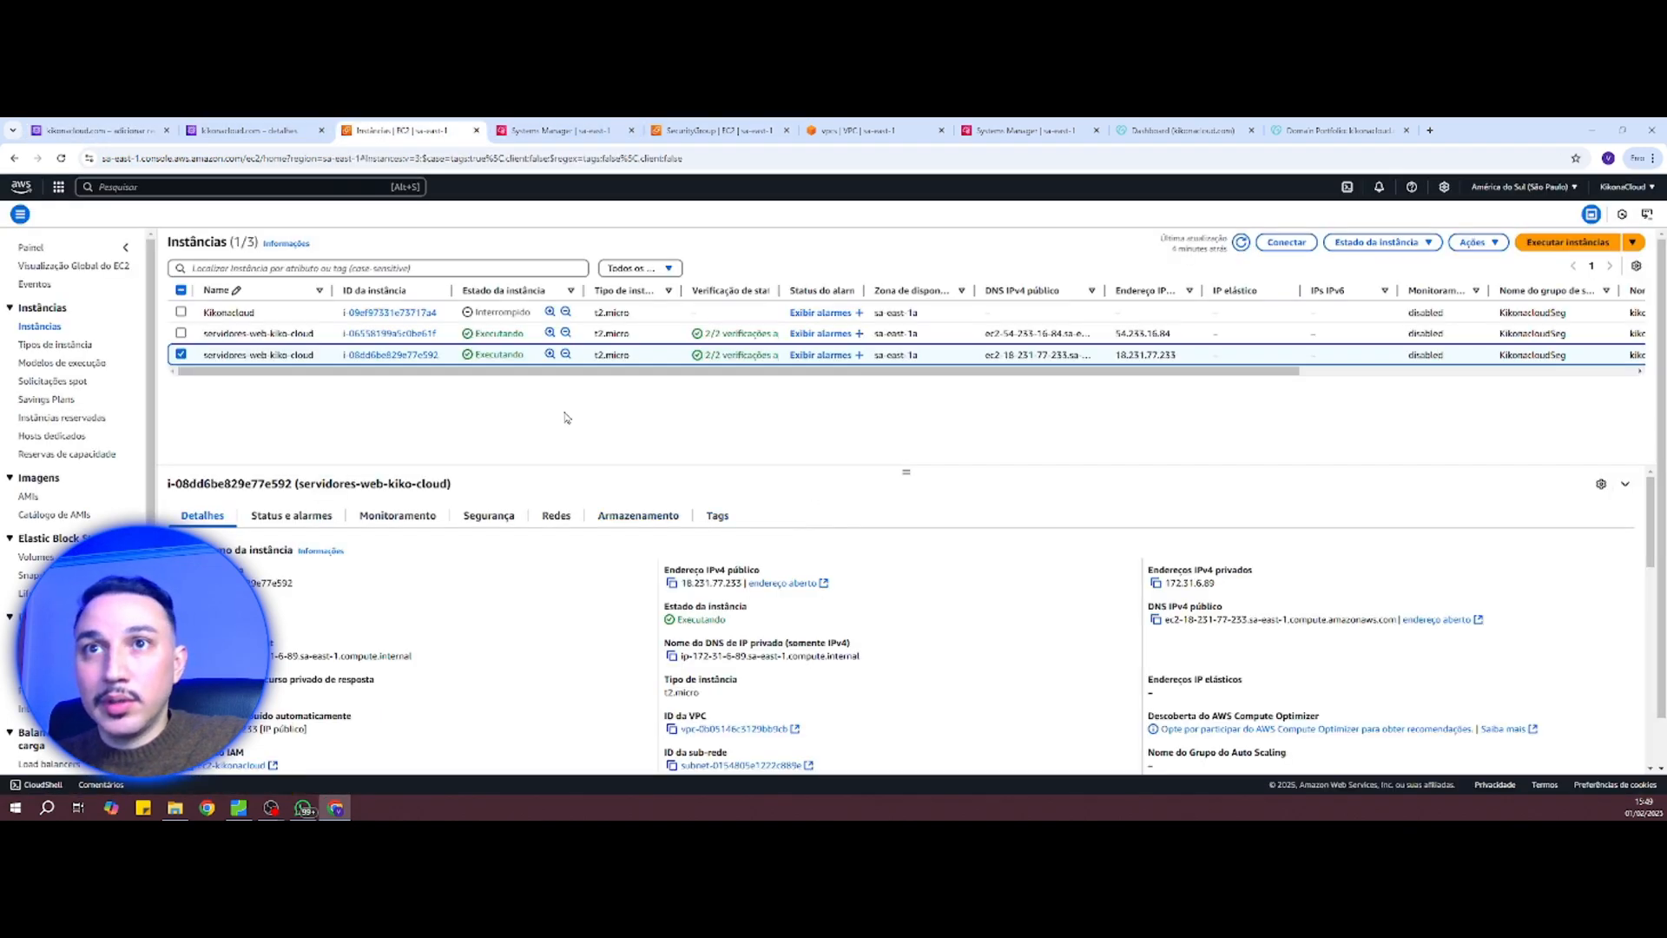
pyautogui.click(671, 583)
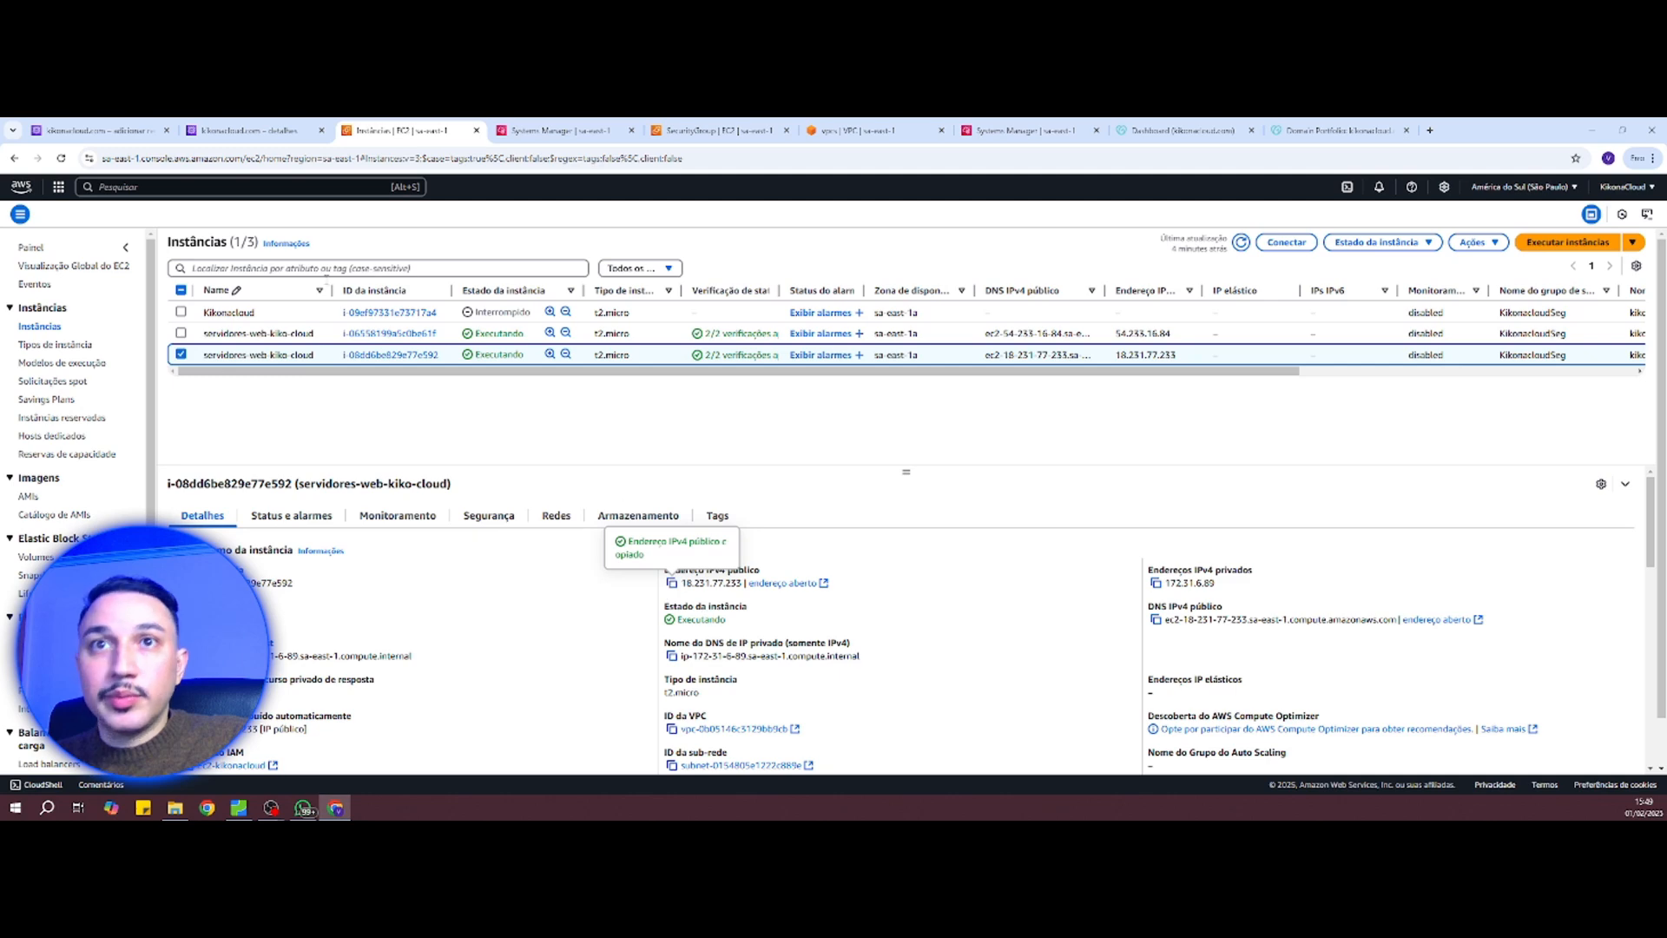
pyautogui.click(96, 135)
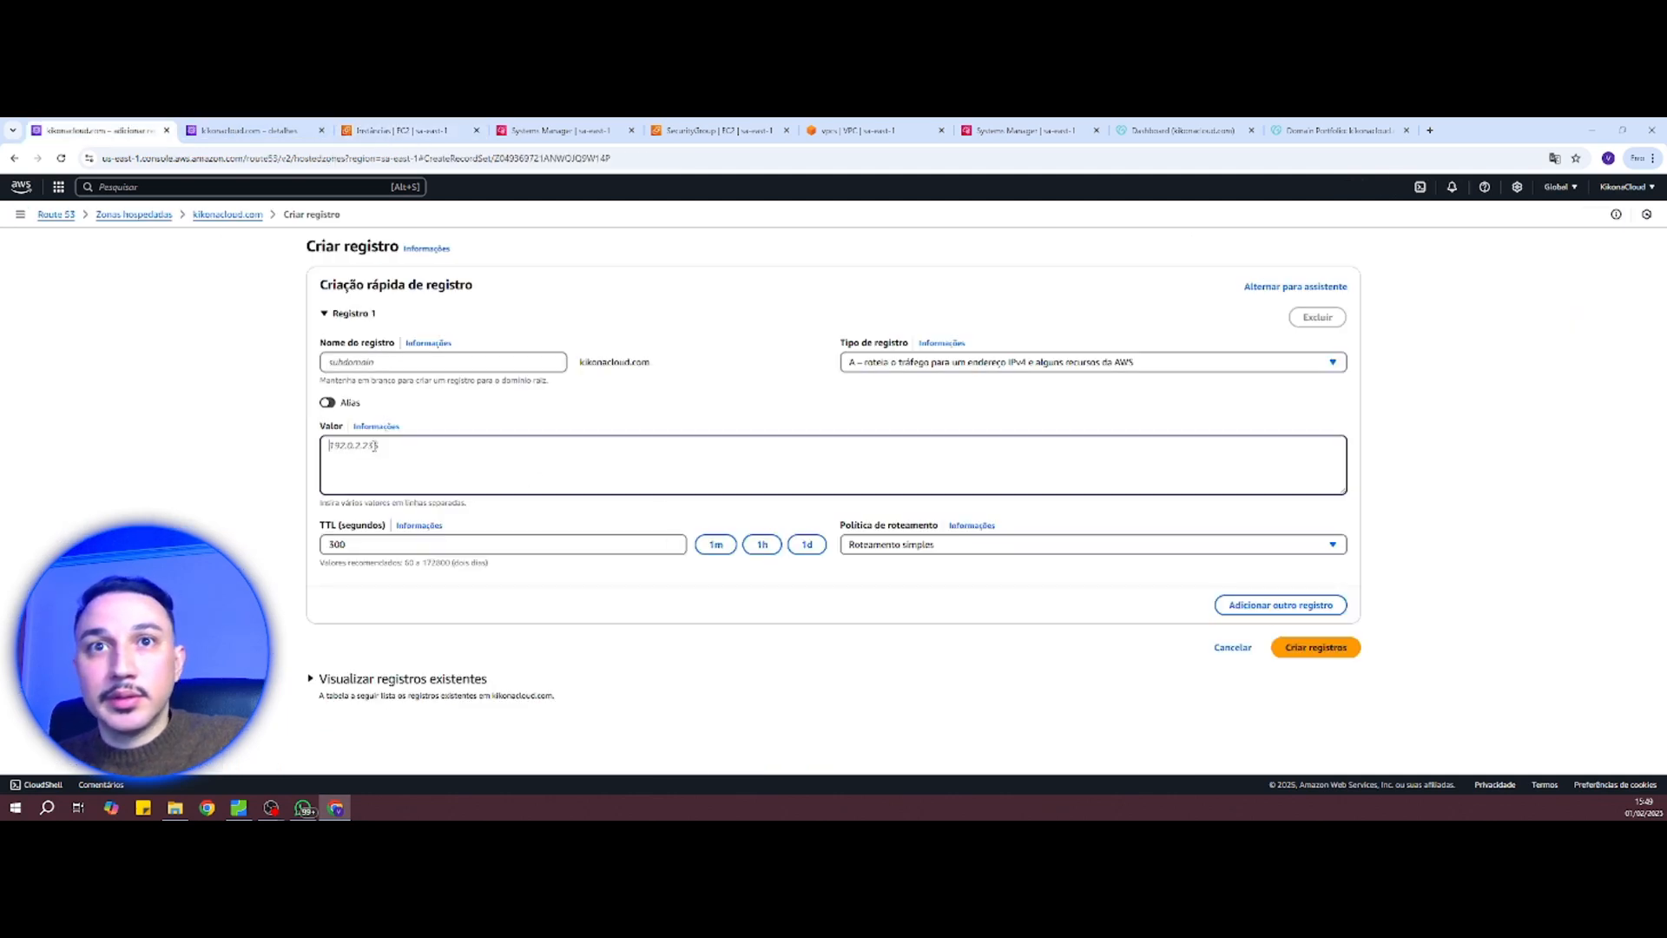
pyautogui.hotkey('ctrl', 'v')
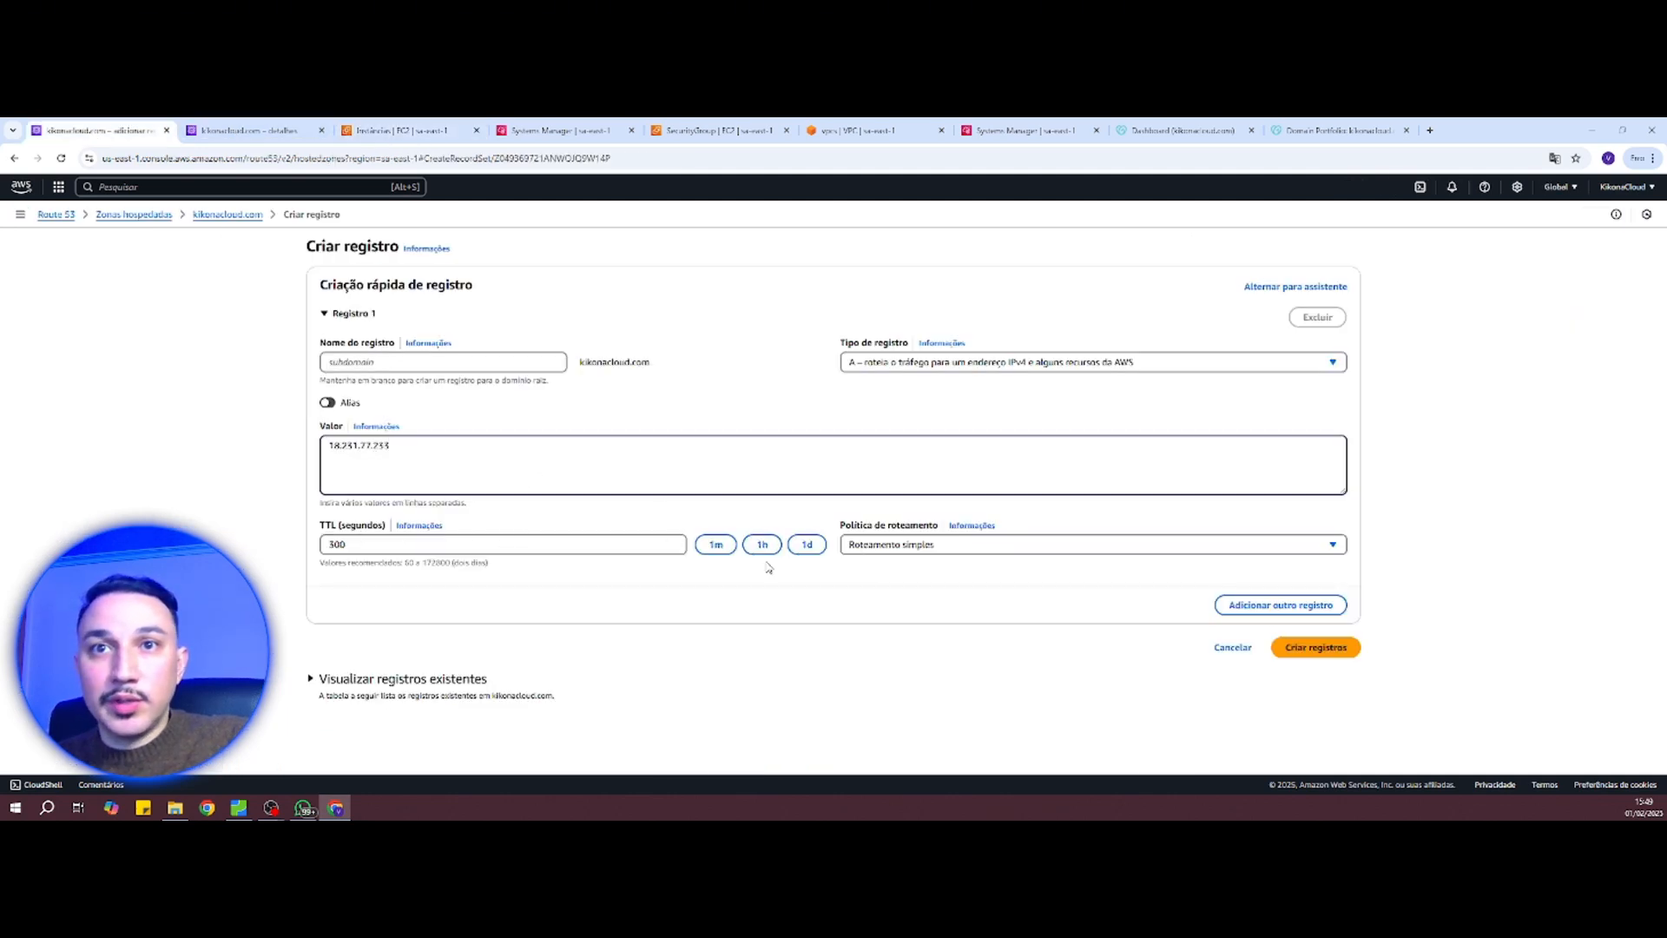
# Step: Try the one-minute TTL preset for the record and set the TTL back to 300 seconds
pyautogui.click(715, 547)
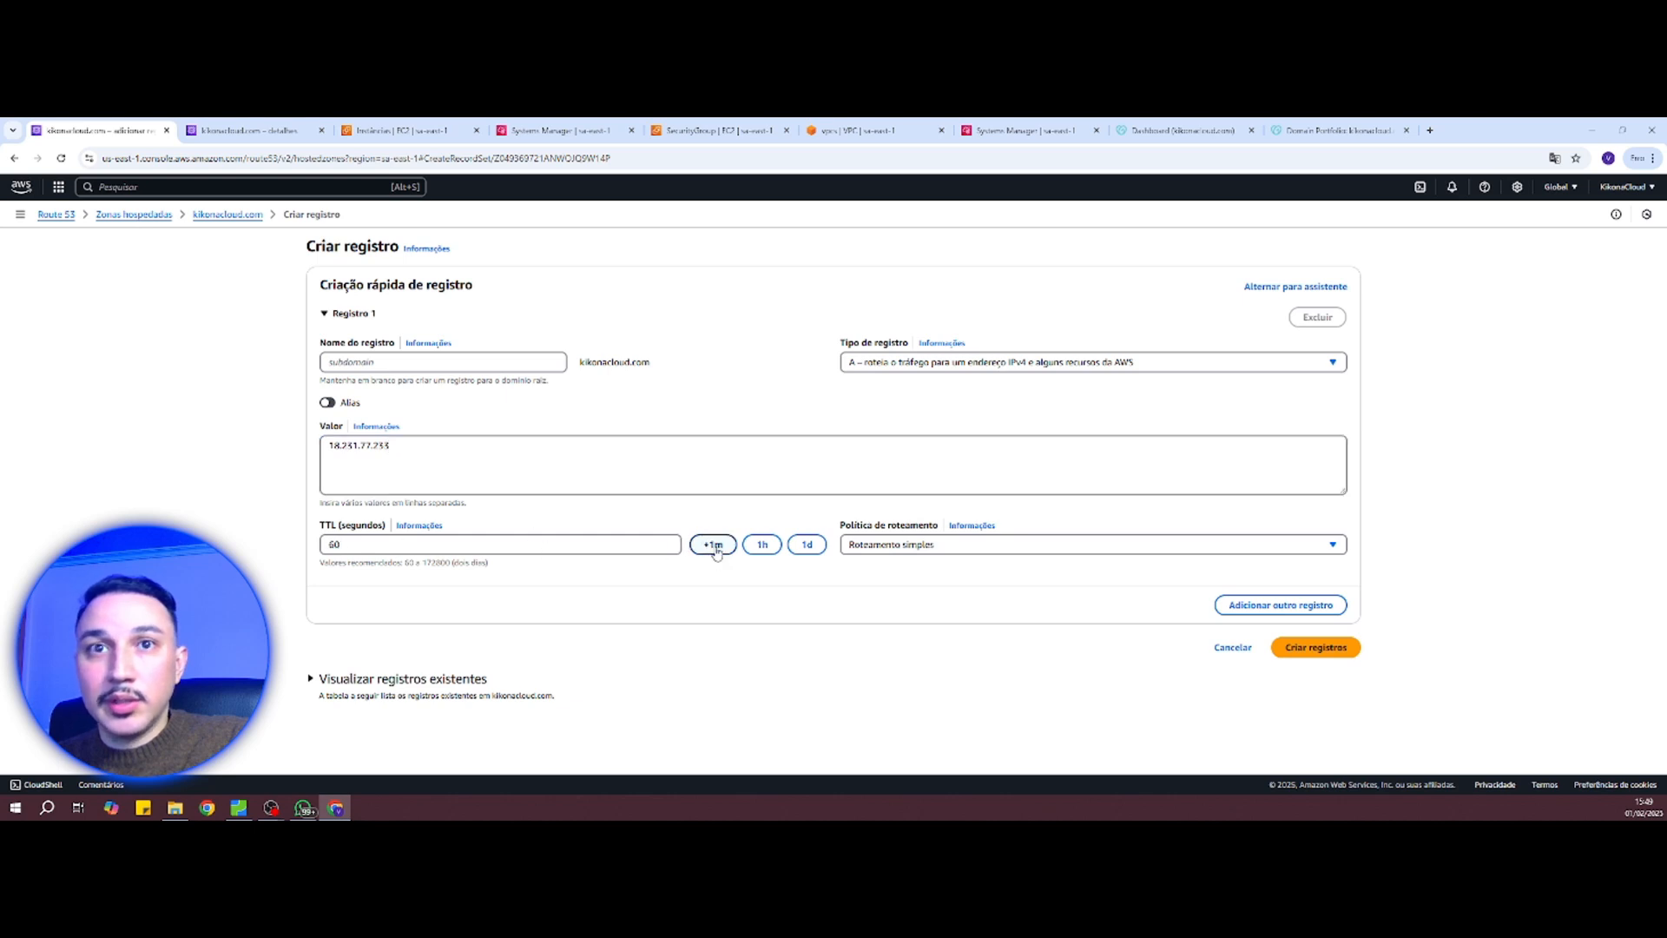
pyautogui.click(494, 548)
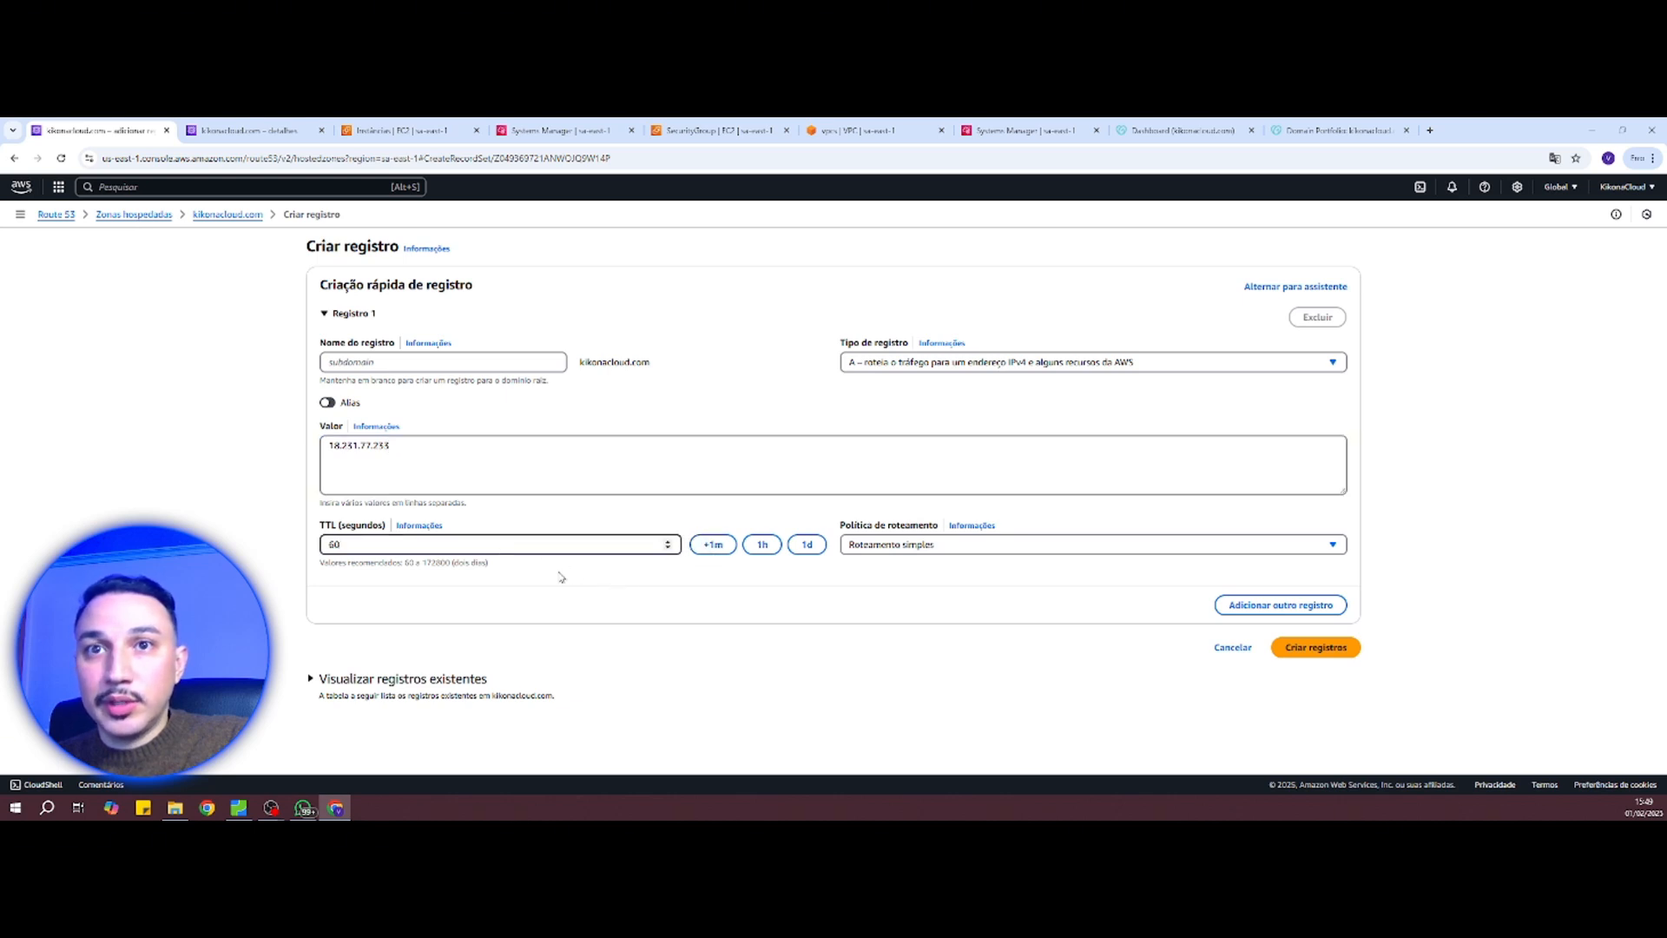
pyautogui.press('BackSpace')
pyautogui.press('BackSpace')
pyautogui.write('300')
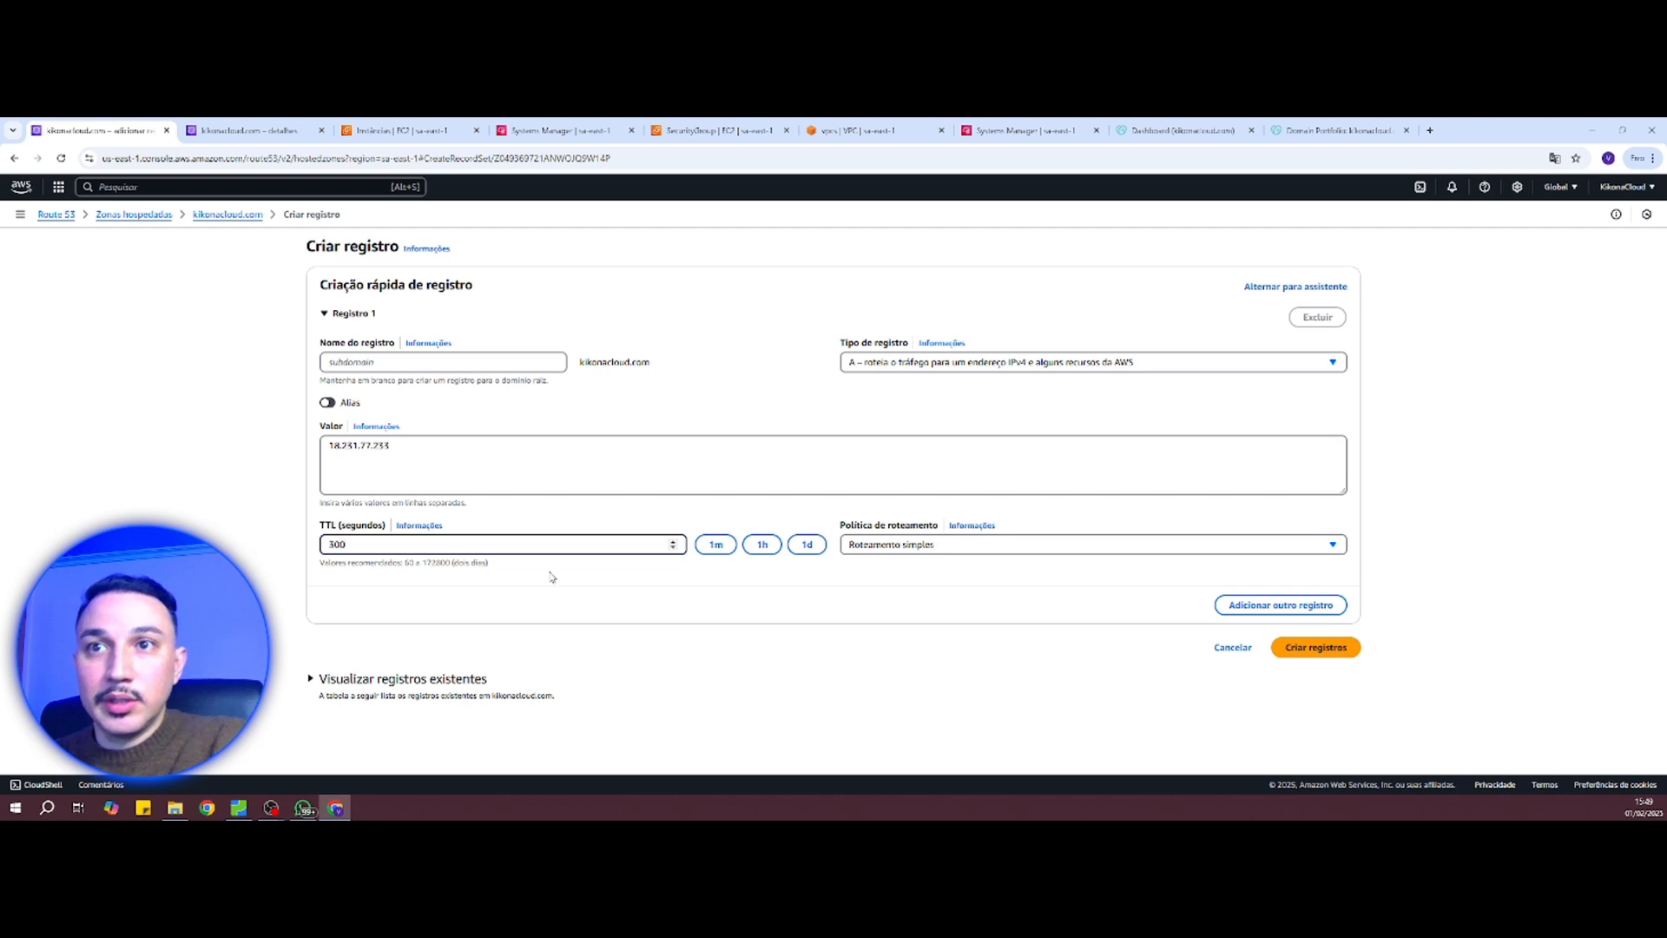
# Step: Create the A record for the root domain kikonacloud.com and check its name and value in the record list
pyautogui.click(1328, 651)
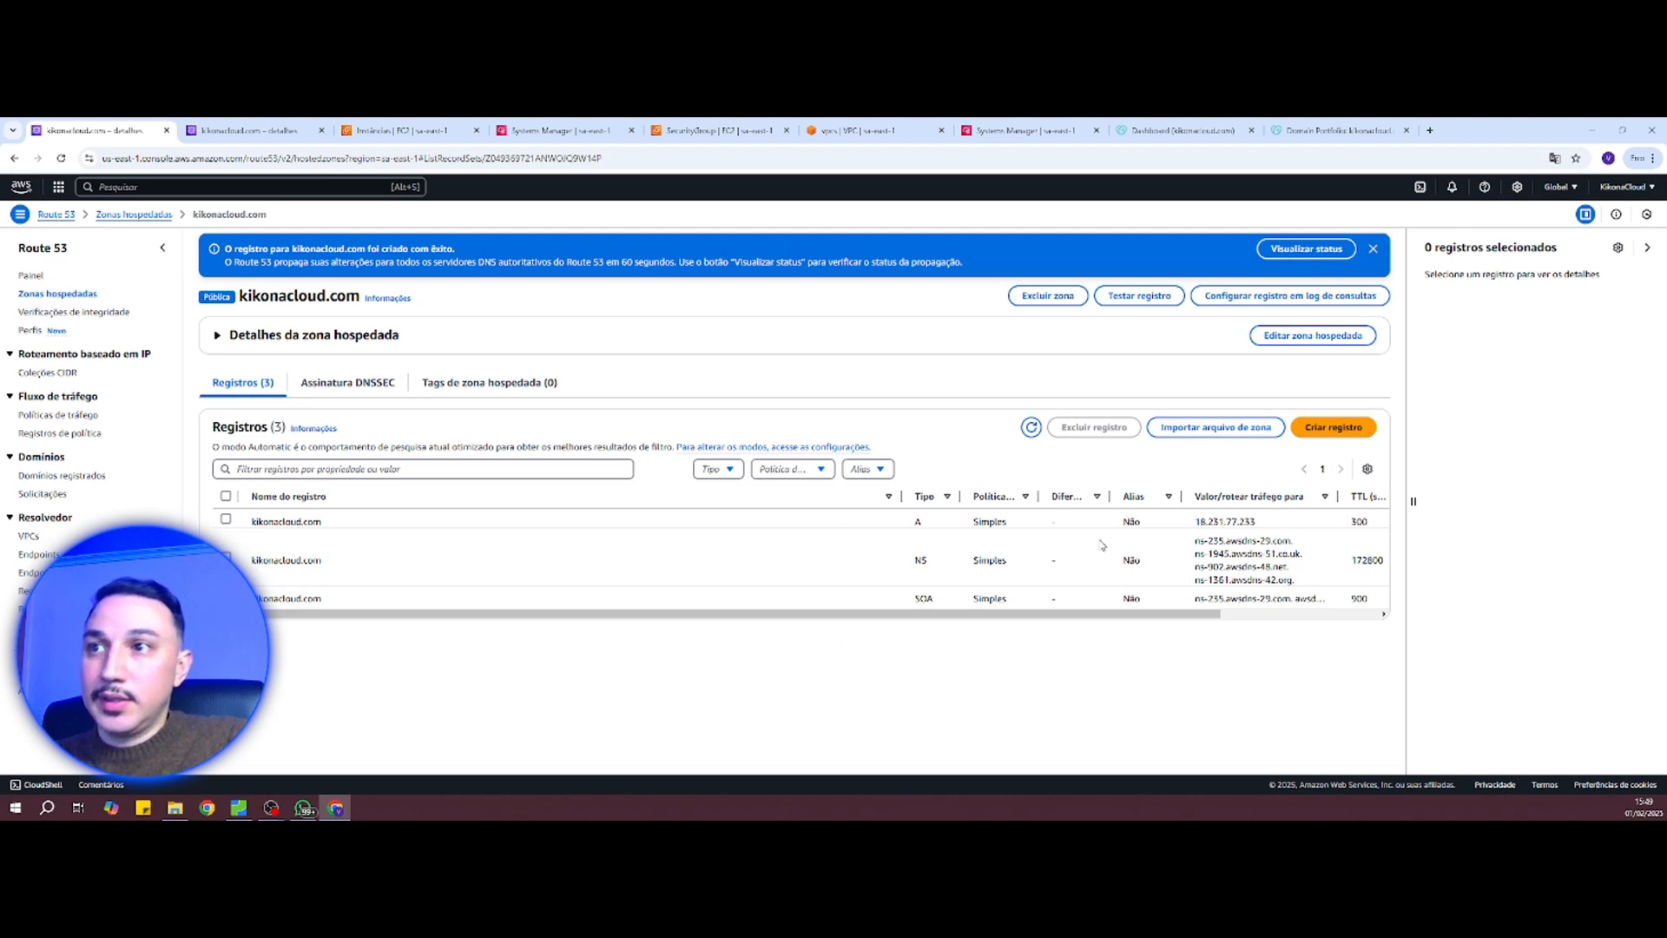
pyautogui.doubleClick(276, 521)
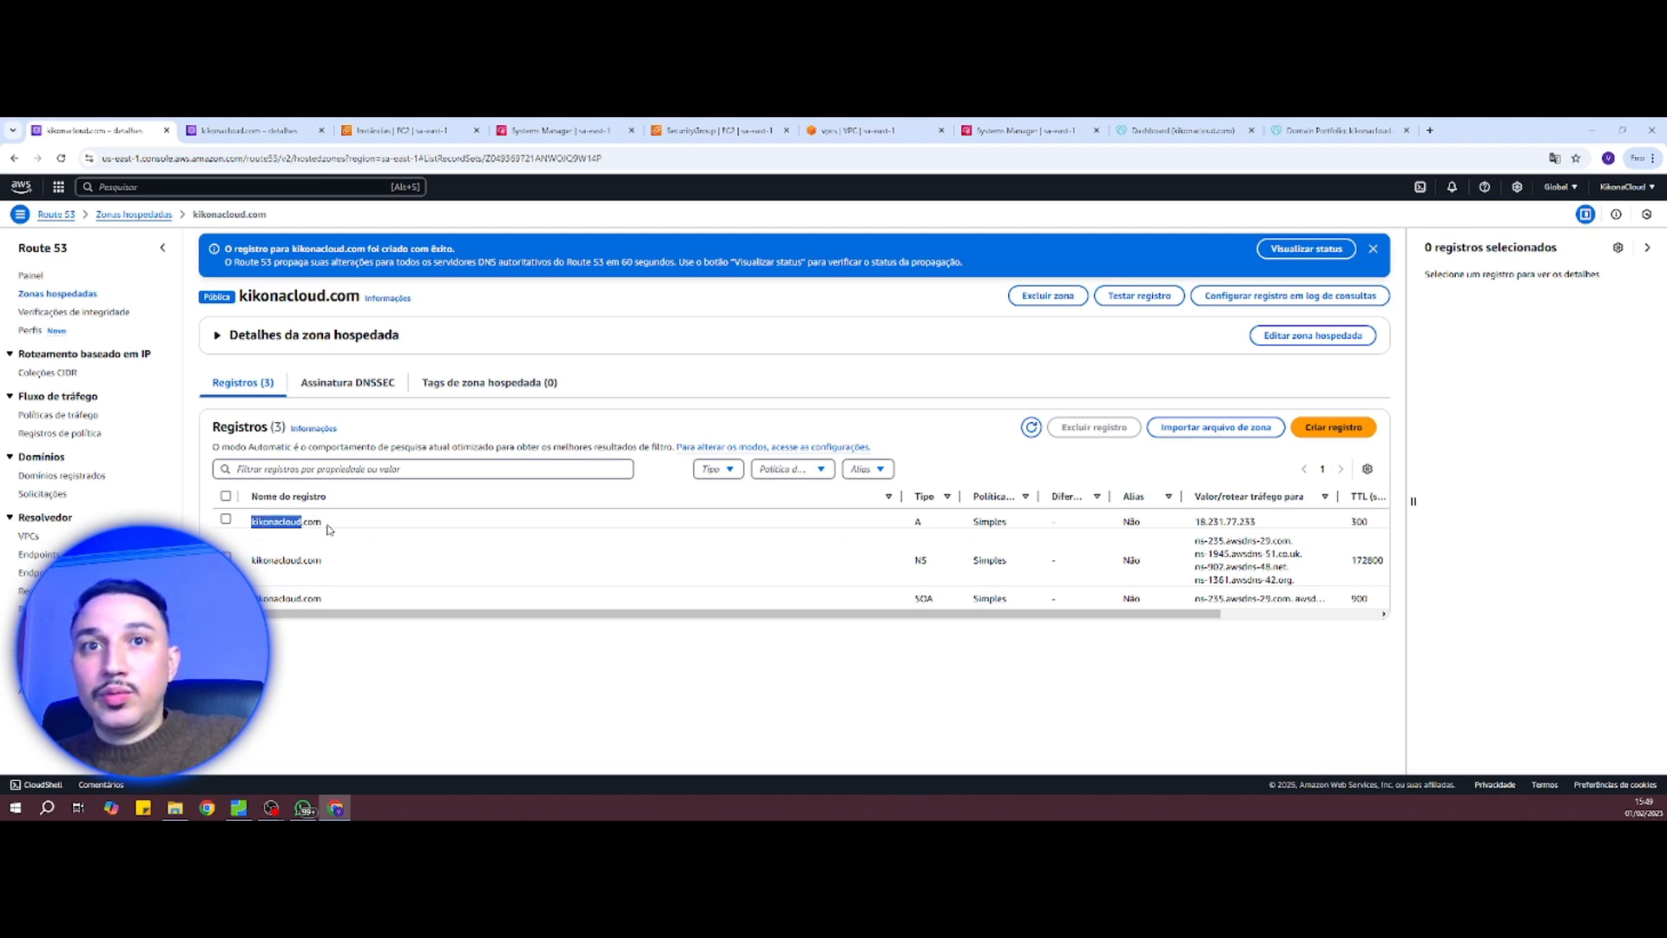
pyautogui.moveTo(323, 522); pyautogui.dragTo(251, 522)
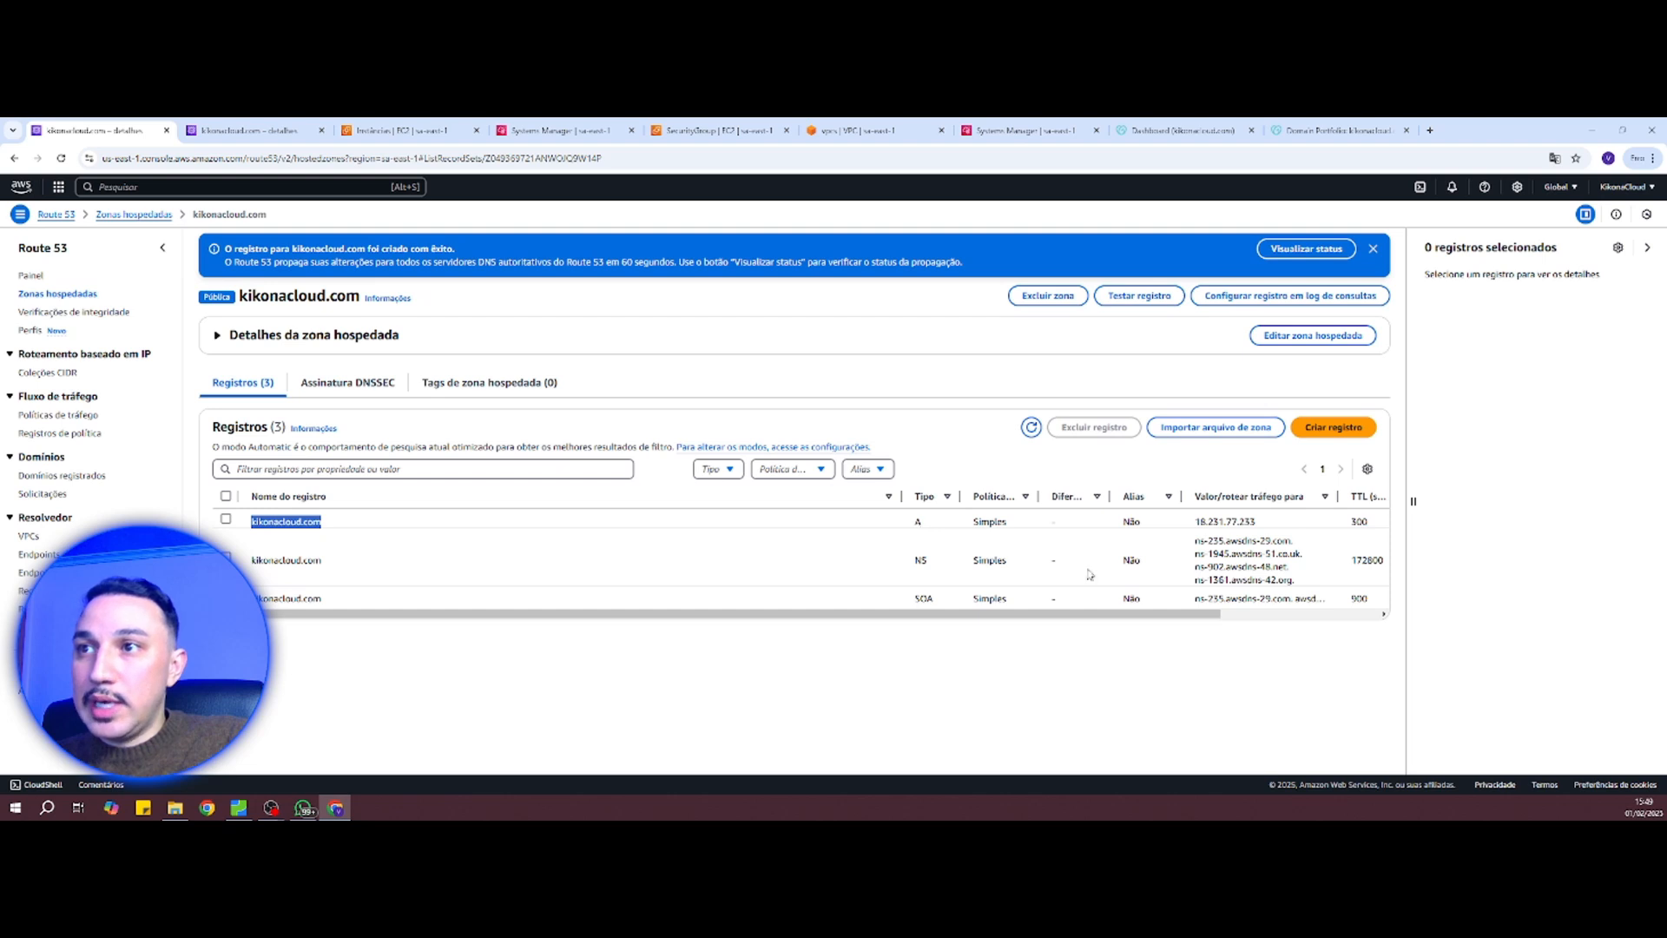
pyautogui.doubleClick(1214, 522)
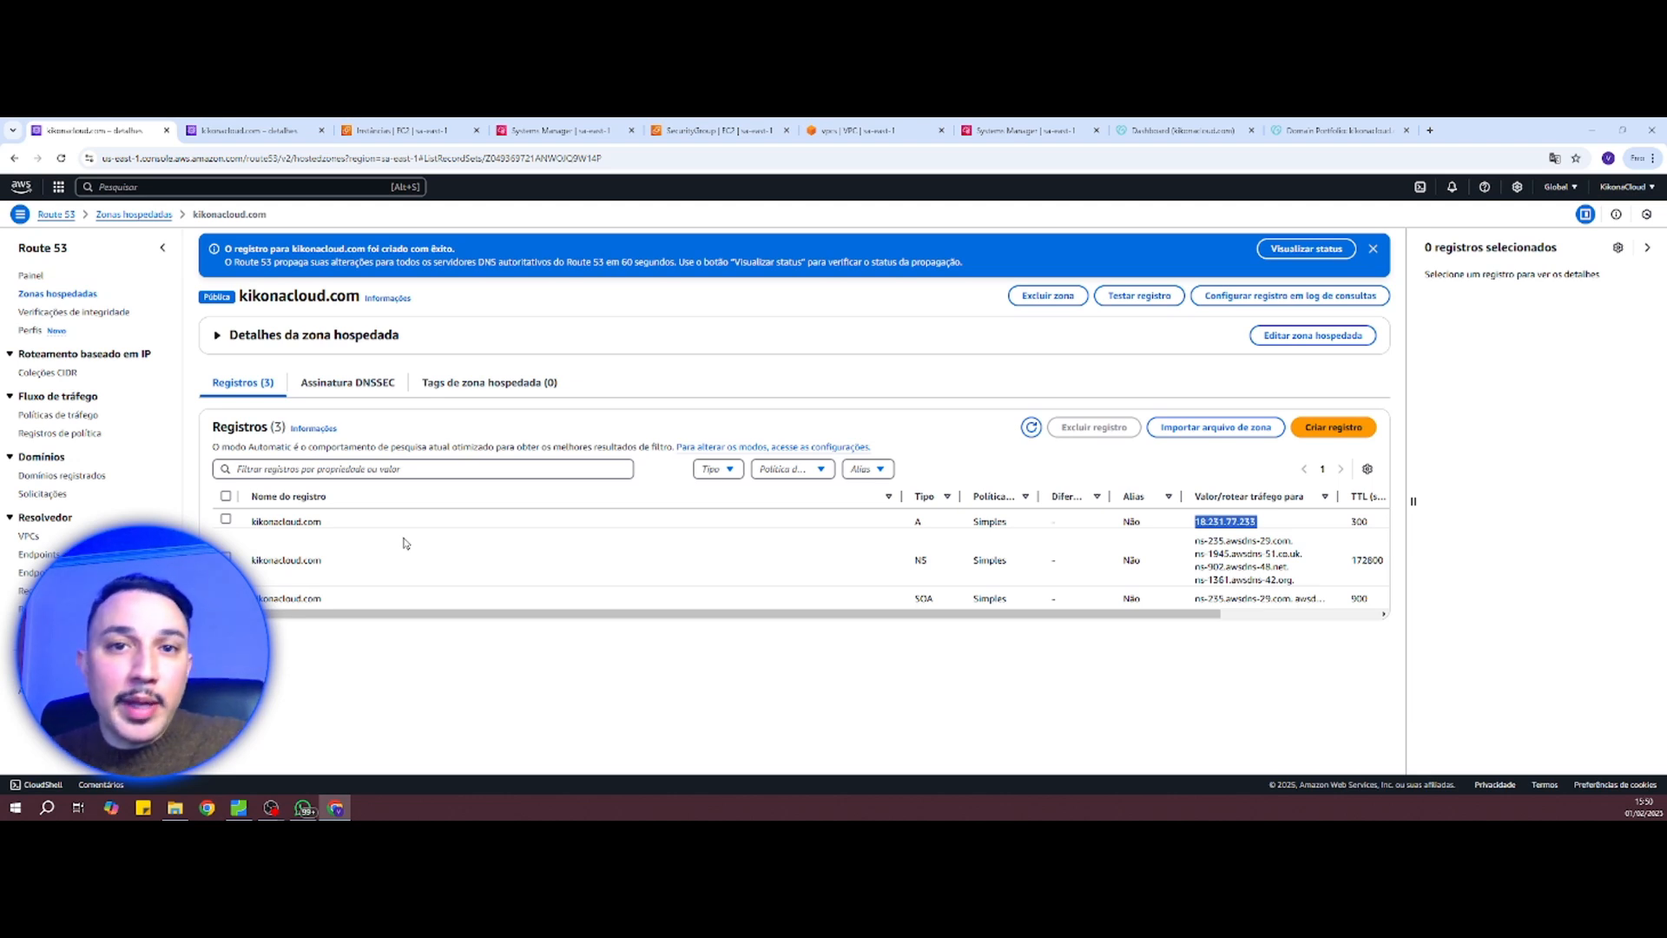
# Step: Copy the A record's name kikonacloud.com, open it in a new browser tab and check the web server's page
pyautogui.moveTo(323, 521); pyautogui.dragTo(249, 521)
pyautogui.hotkey('ctrl', 'c')
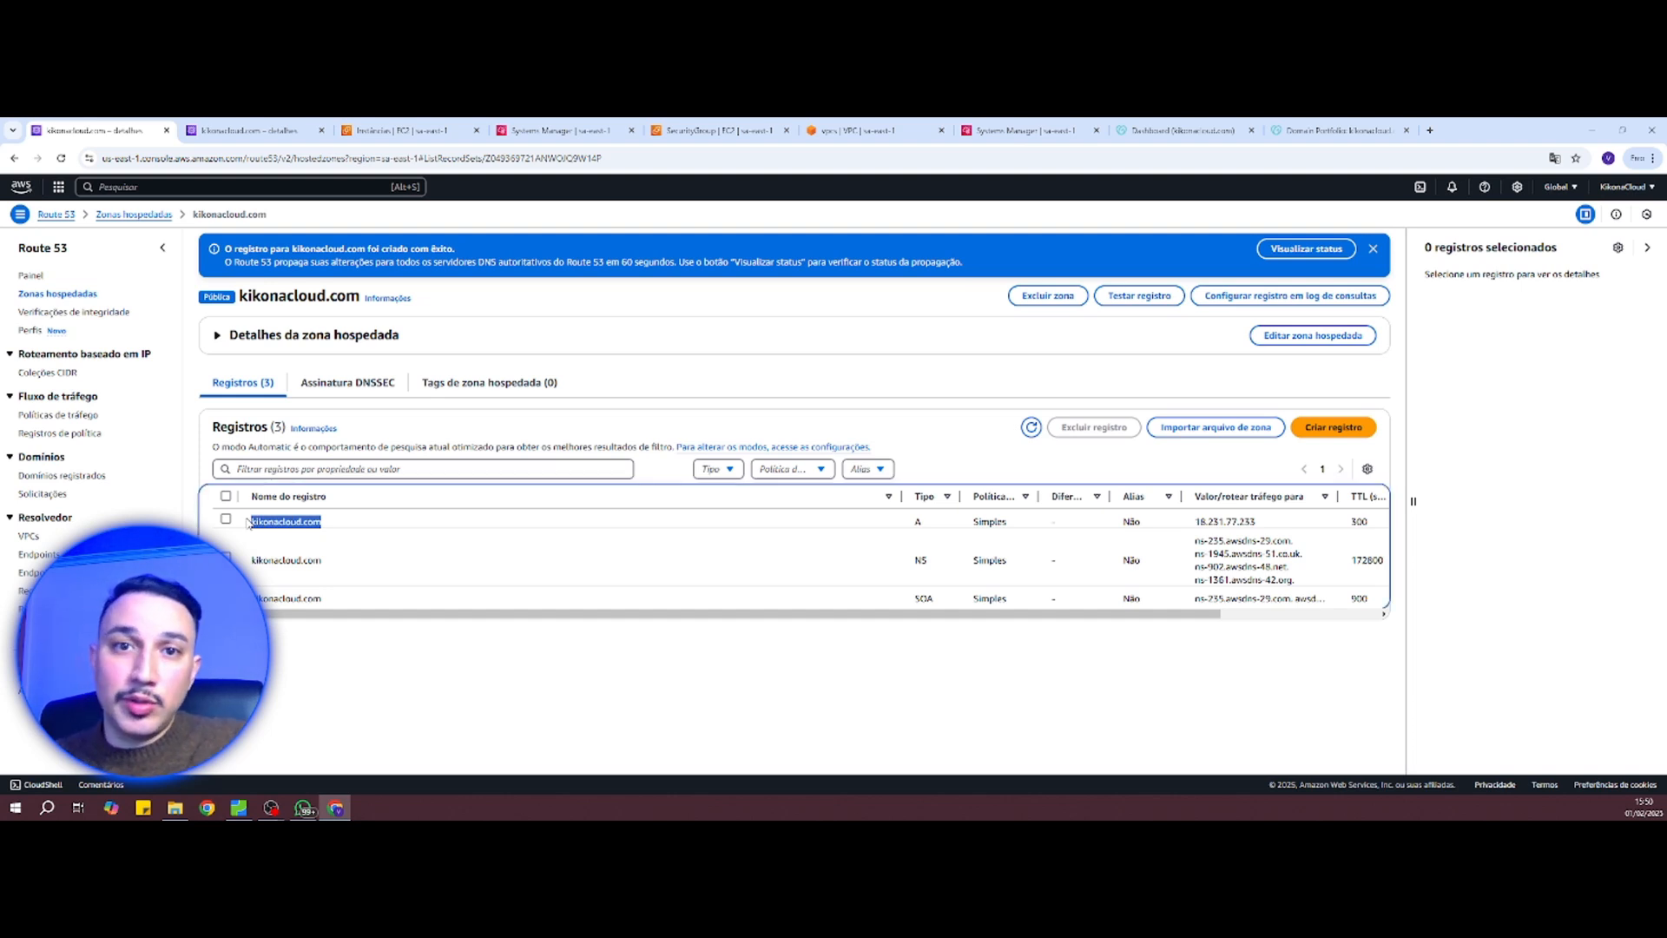
pyautogui.hotkey('ctrl', 't')
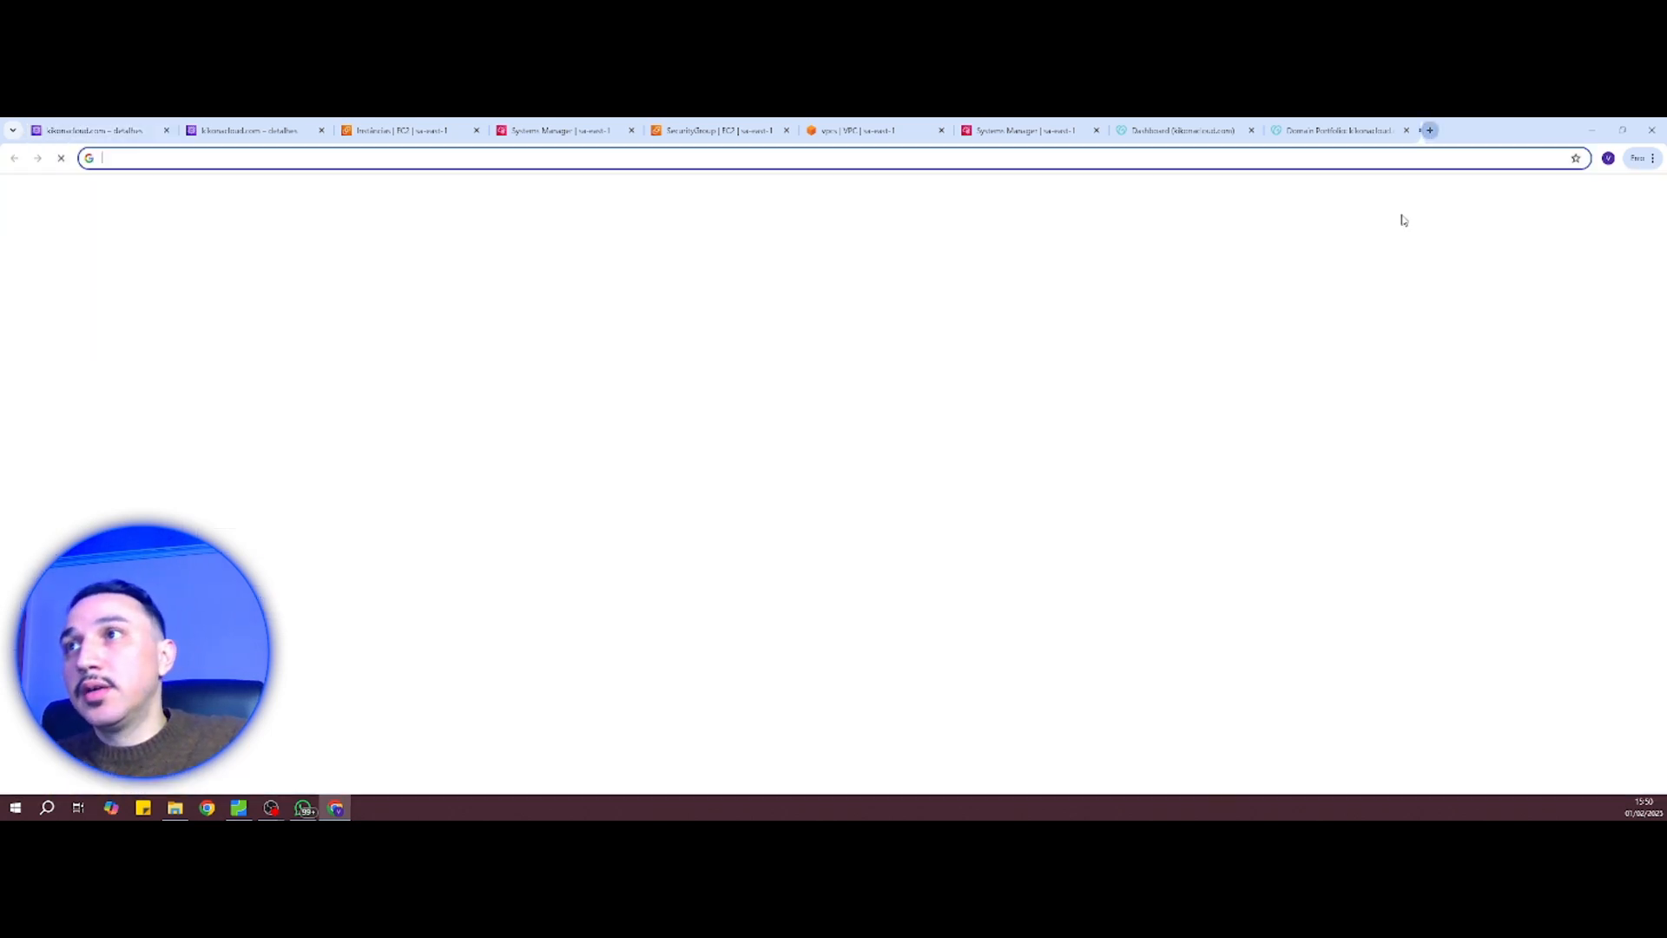
pyautogui.hotkey('ctrl', 'v')
pyautogui.press('Return')
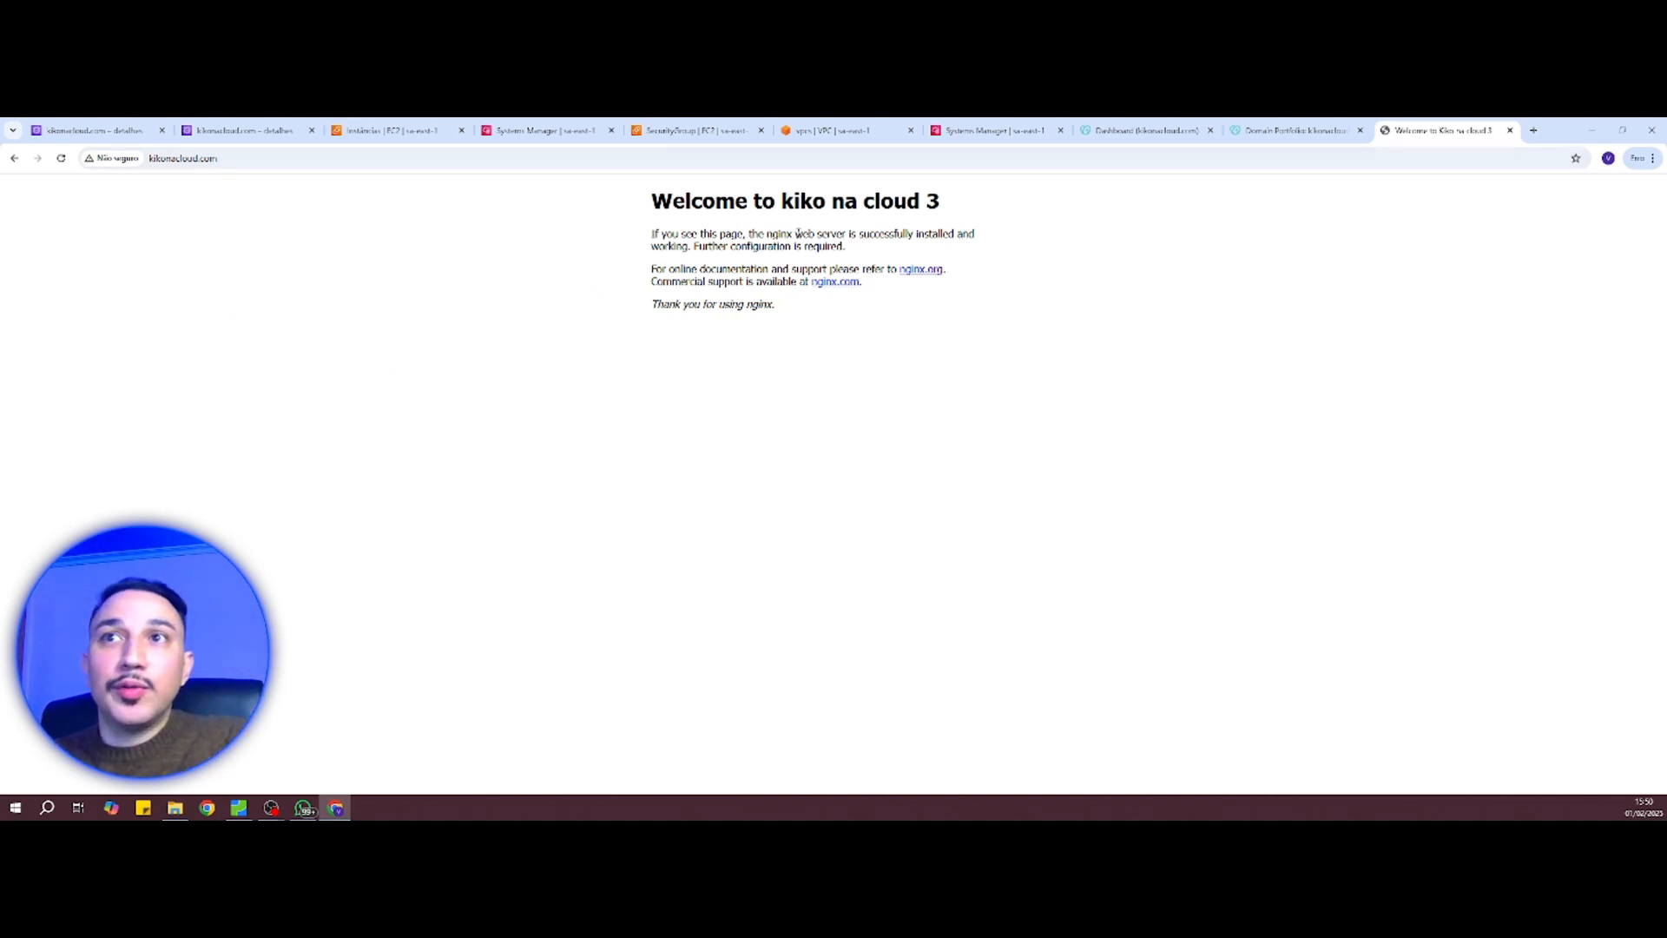
pyautogui.moveTo(764, 202); pyautogui.dragTo(964, 279)
pyautogui.click(803, 437)
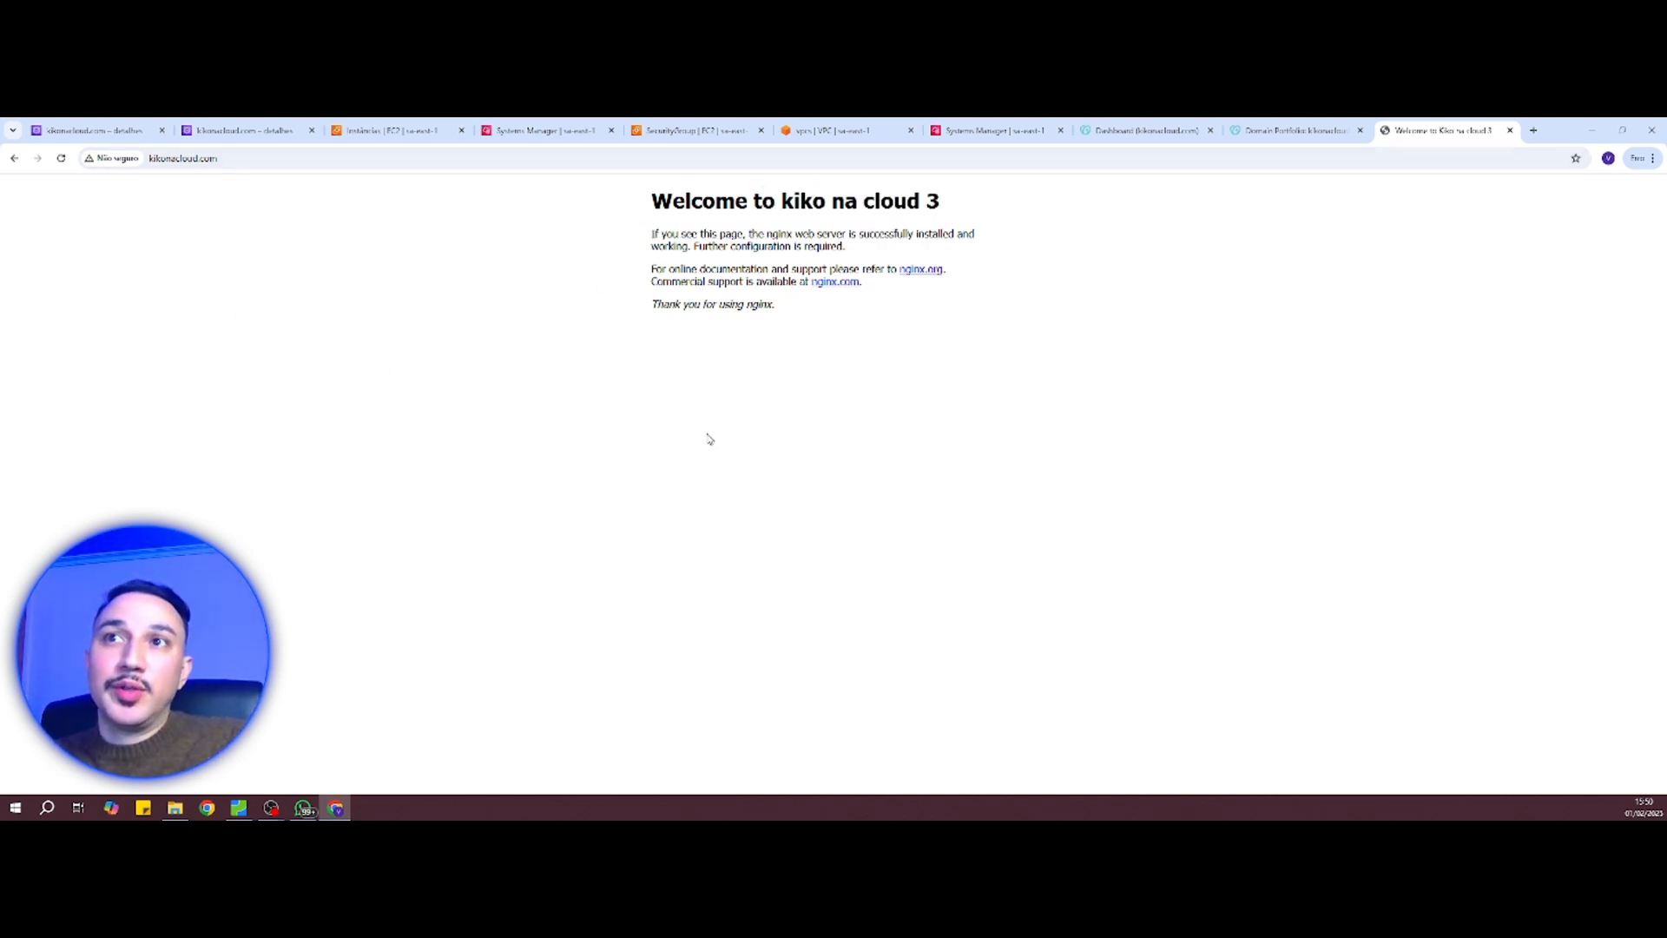
pyautogui.moveTo(923, 193); pyautogui.dragTo(953, 197)
pyautogui.click(671, 500)
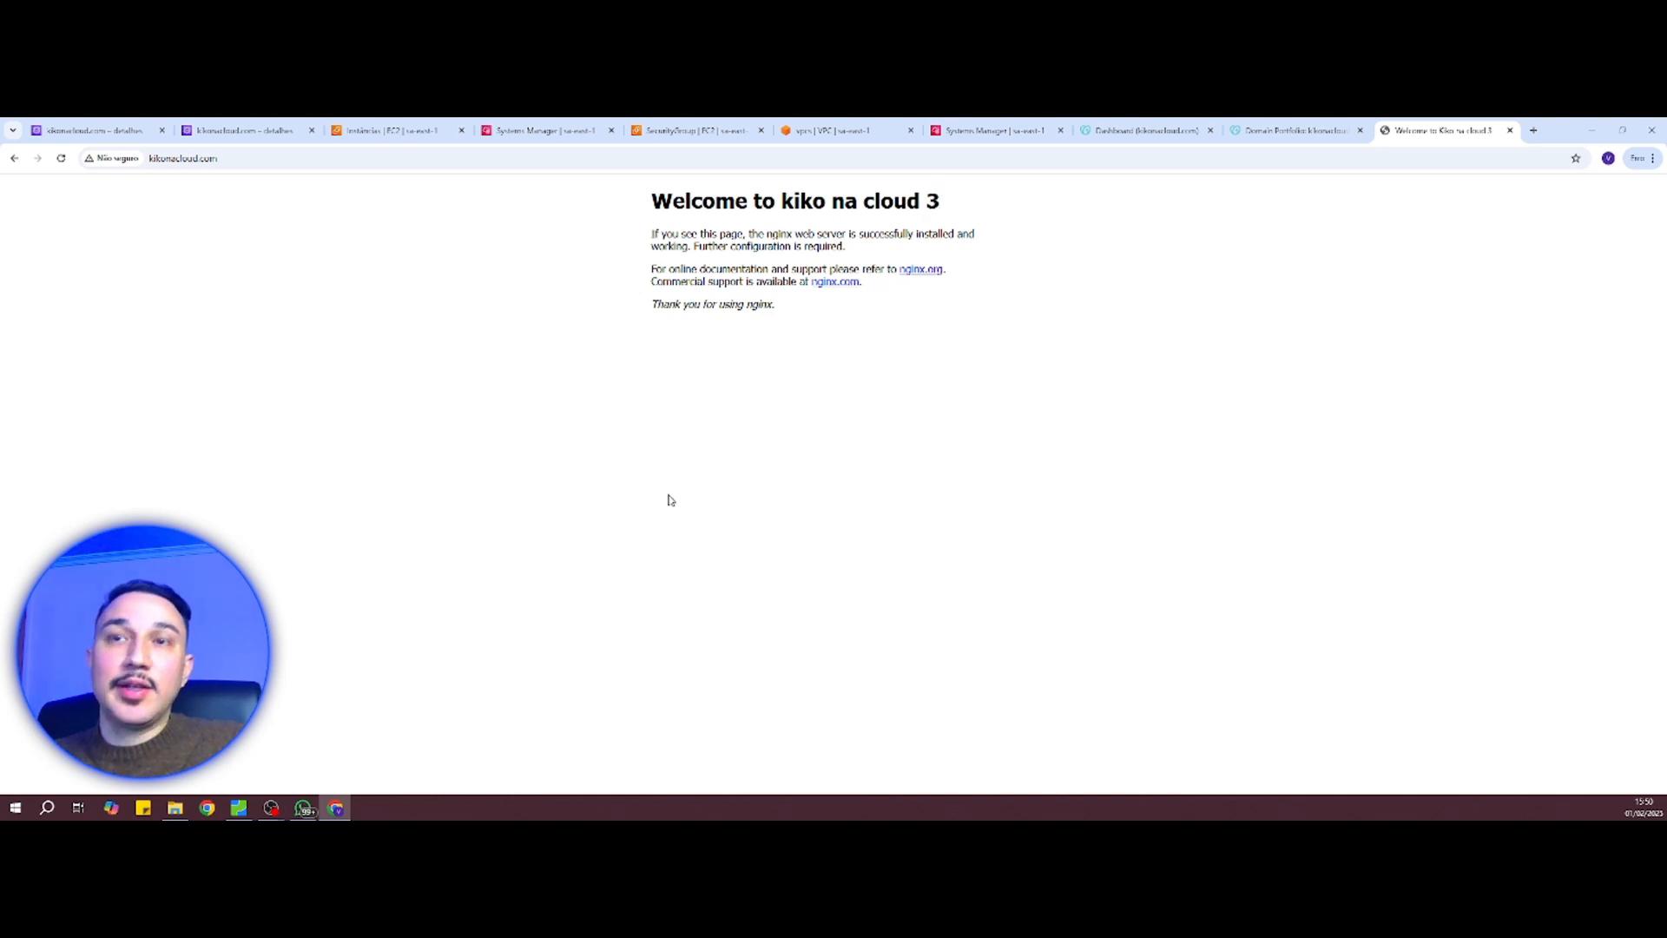